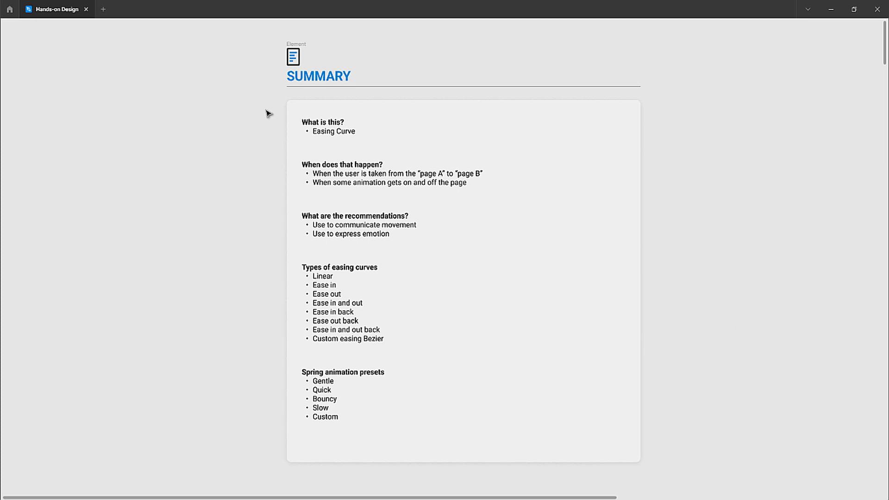
- Examine the Summary card's opening sections, from what an easing curve is to when it happens
scroll(267, 110, up, 2)
scroll(269, 151, up, 1)
scroll(269, 152, right, 1)
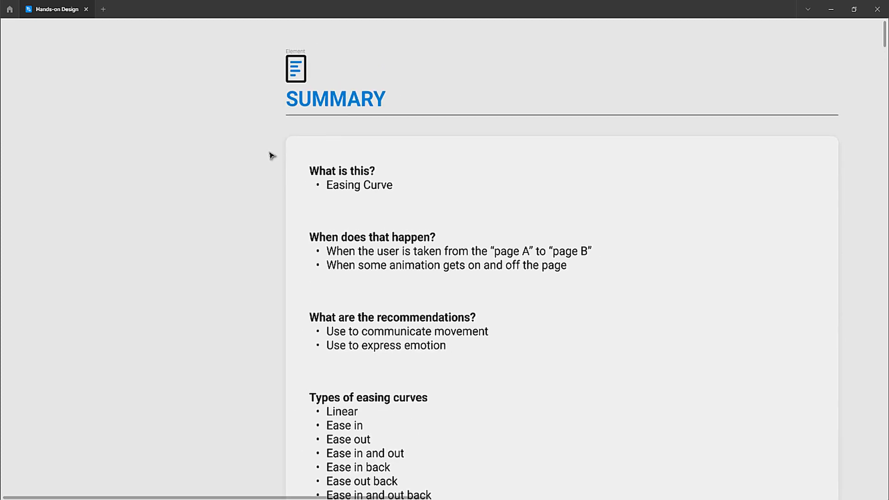
scroll(271, 155, down, 1)
scroll(271, 155, up, 2)
scroll(271, 155, right, 1)
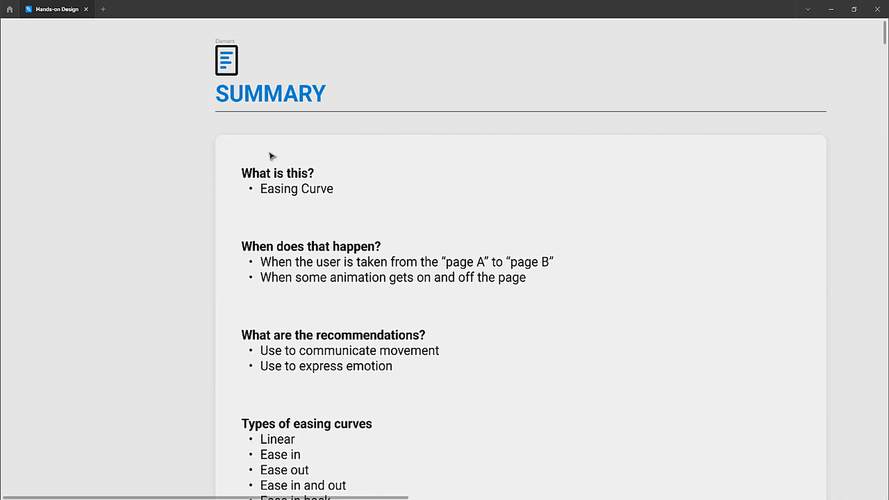
scroll(270, 156, up, 1)
scroll(270, 157, up, 1)
scroll(271, 160, up, 1)
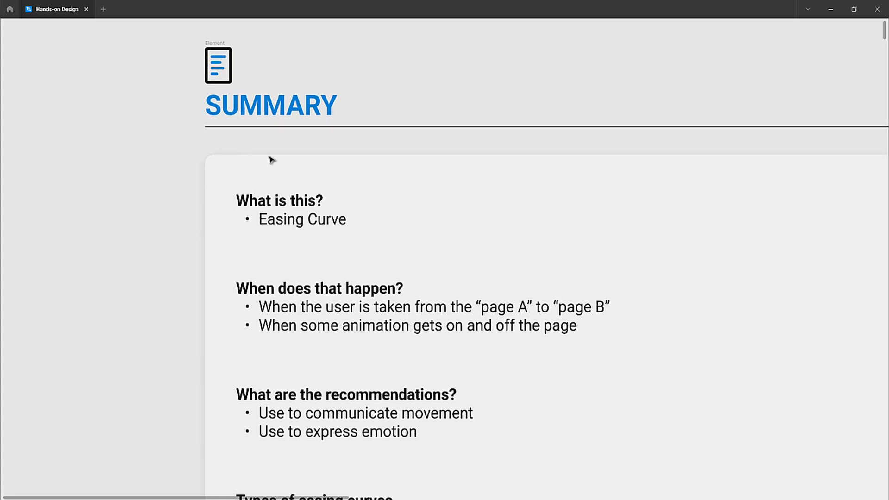
scroll(271, 160, right, 1)
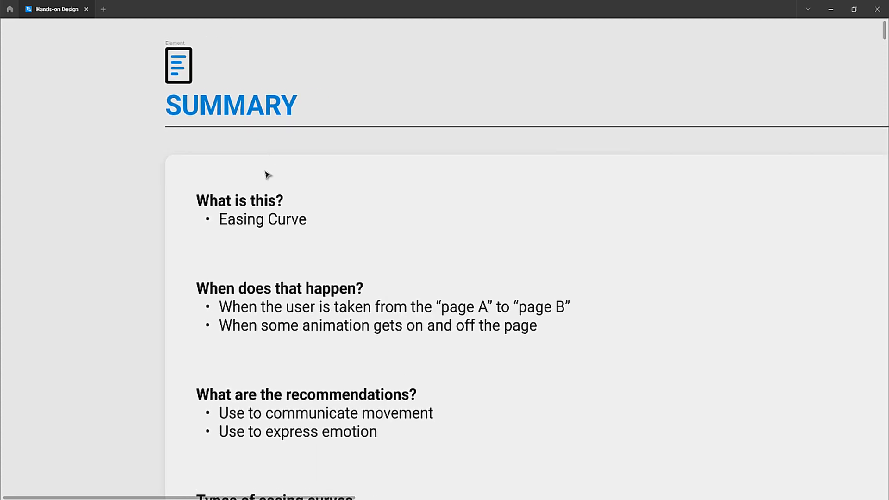
scroll(213, 229, up, 2)
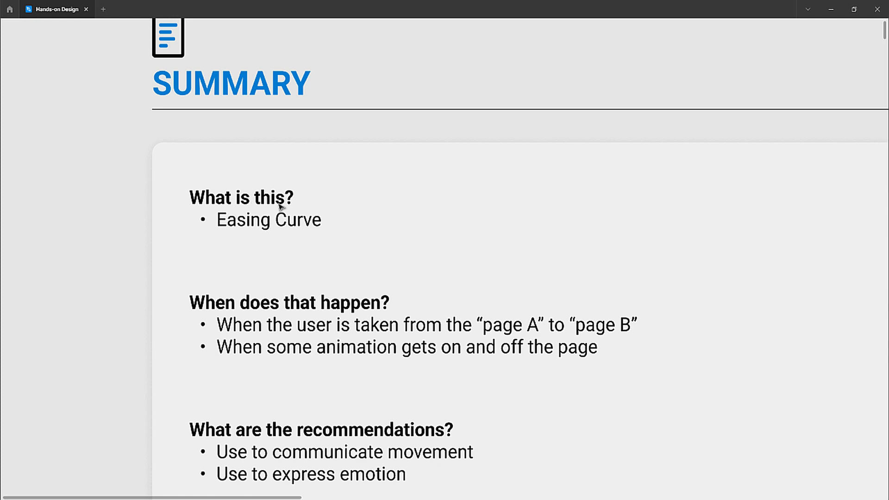
scroll(291, 222, down, 2)
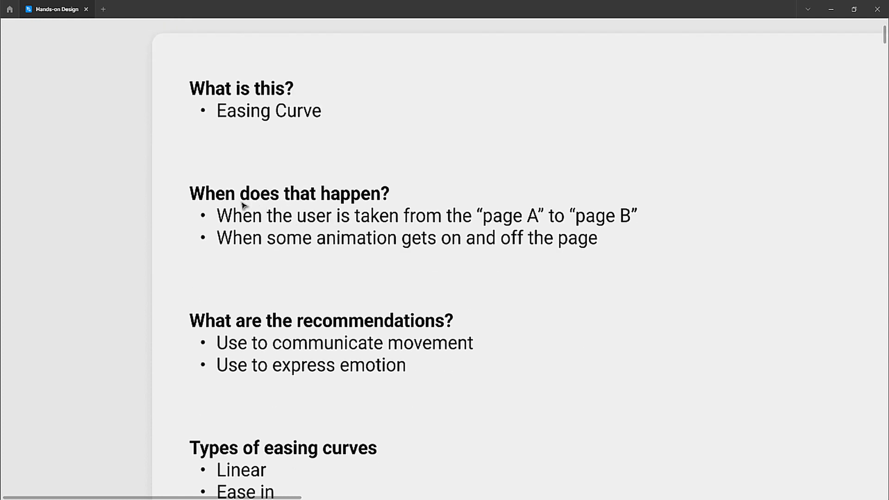
- Insert the word "being" before "taken" in the first bullet under "When does that happen?"
click(257, 218)
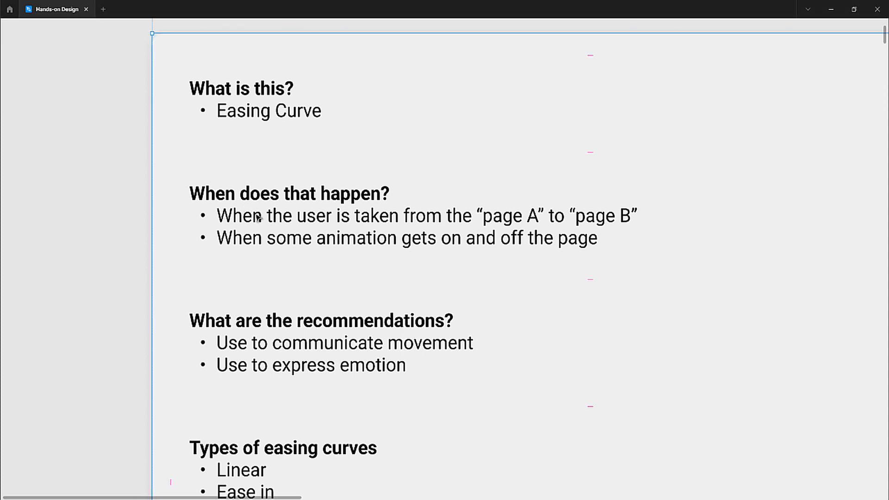
scroll(255, 237, right, 2)
scroll(256, 237, right, 2)
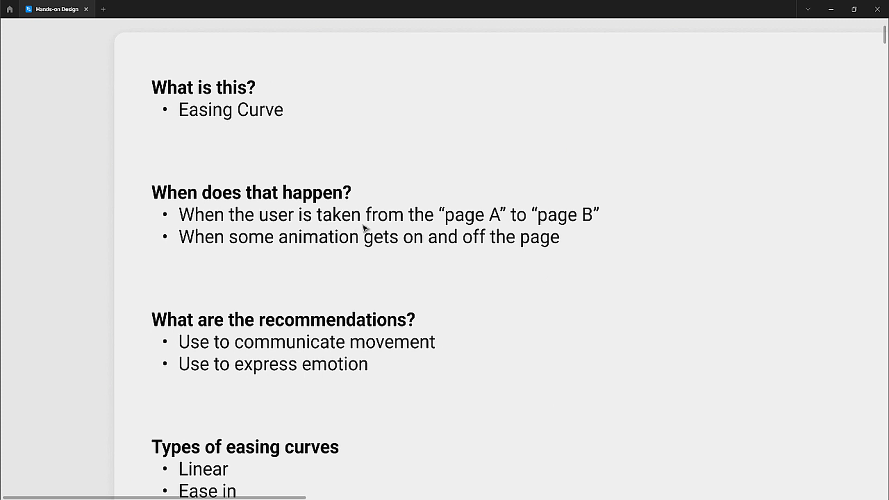
click(323, 218)
double_click(323, 218)
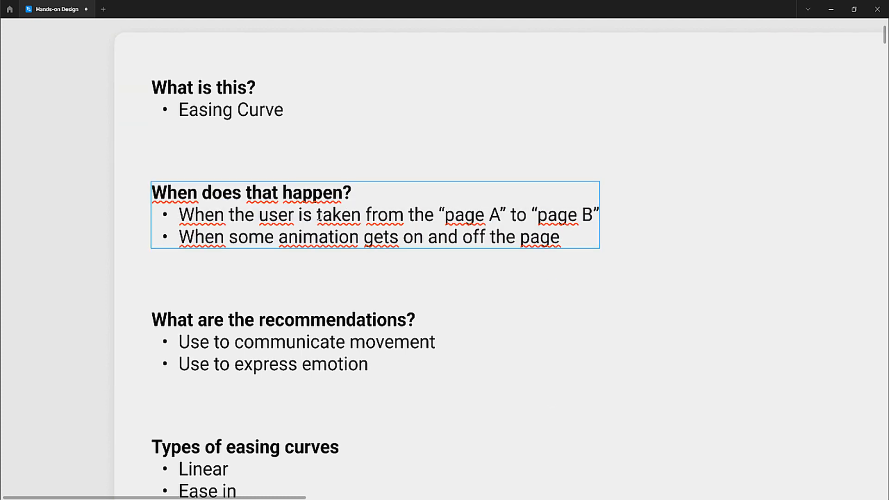
text(being)
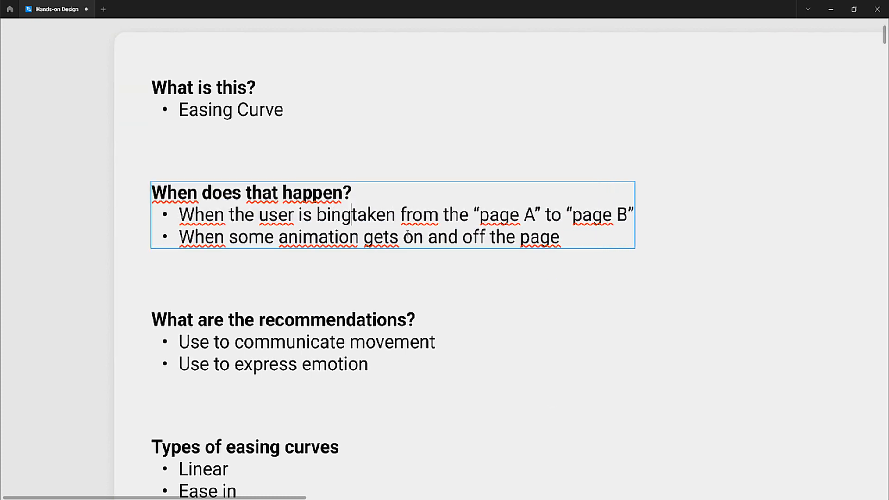
key(BackSpace)
key(BackSpace)
key(BackSpace)
text(eing)
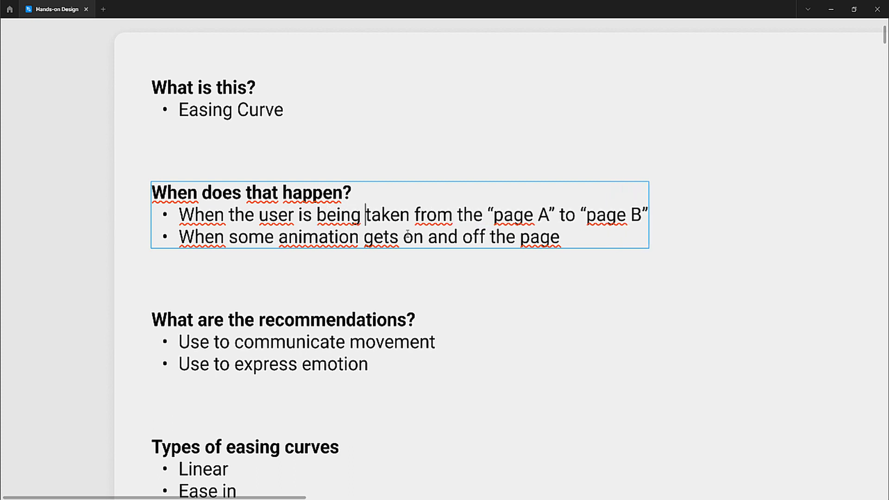
- Try "been" in place of "being" in the "page A" bullet, restore "being", and finish editing the text
key(BackSpace)
key(BackSpace)
key(BackSpace)
key(BackSpace)
text(en)
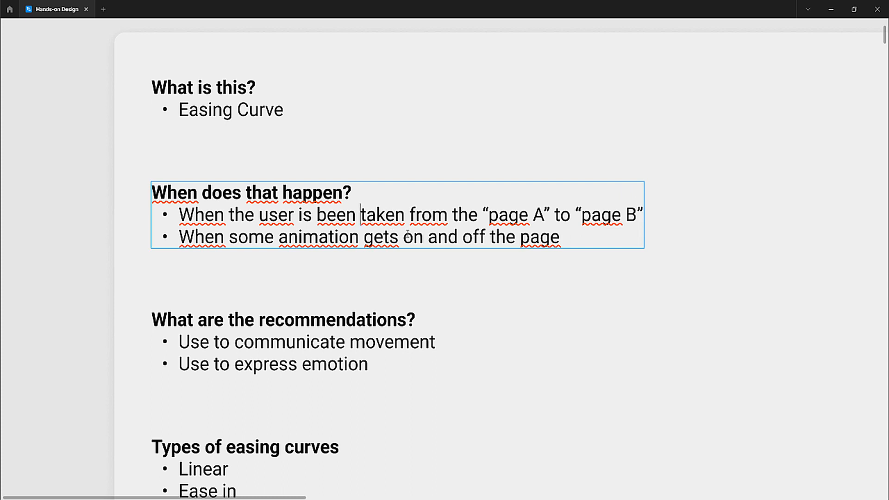
key(BackSpace)
key(BackSpace)
key(BackSpace)
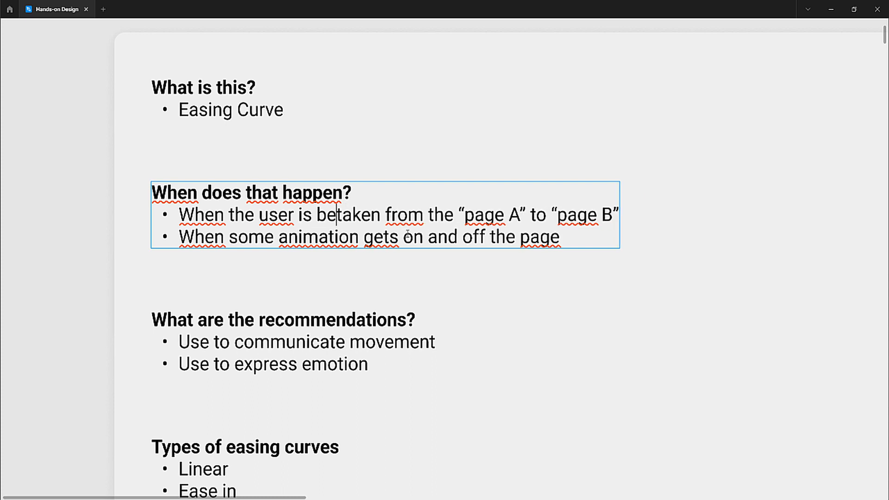
text(ing)
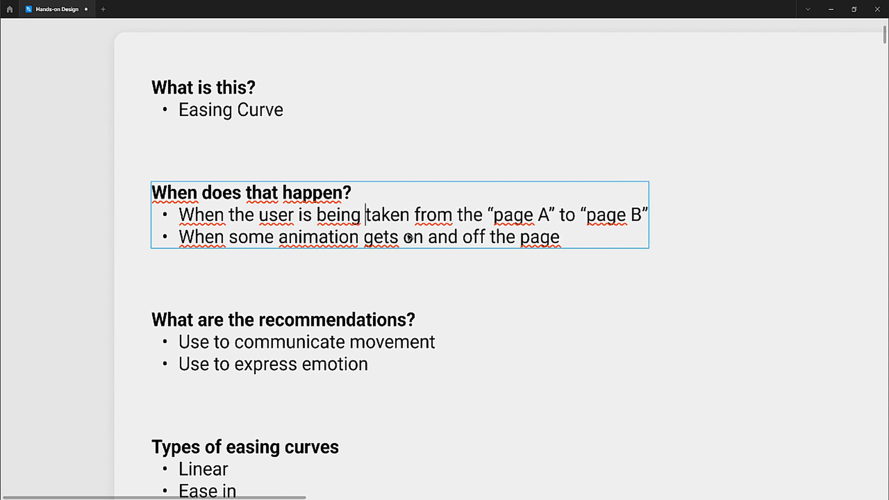
key(Escape)
key(Escape)
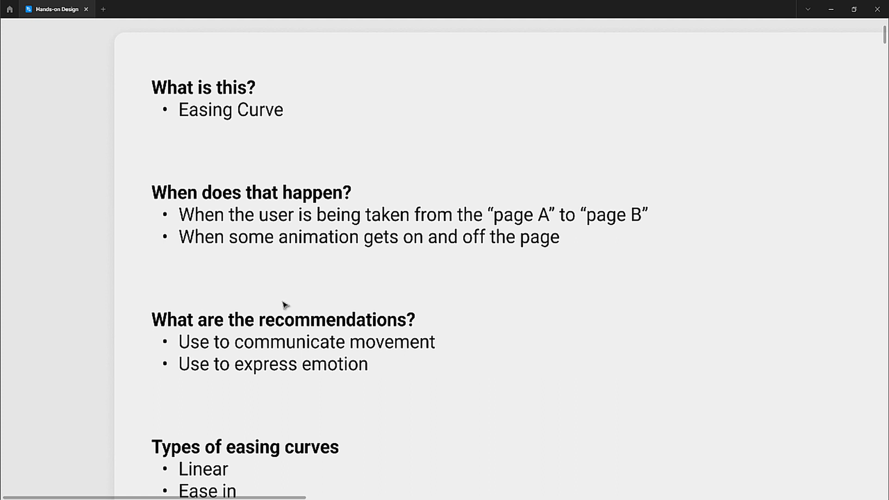
- Examine the Summary's recommendations, types of easing curves and spring animation presets
scroll(286, 304, down, 1)
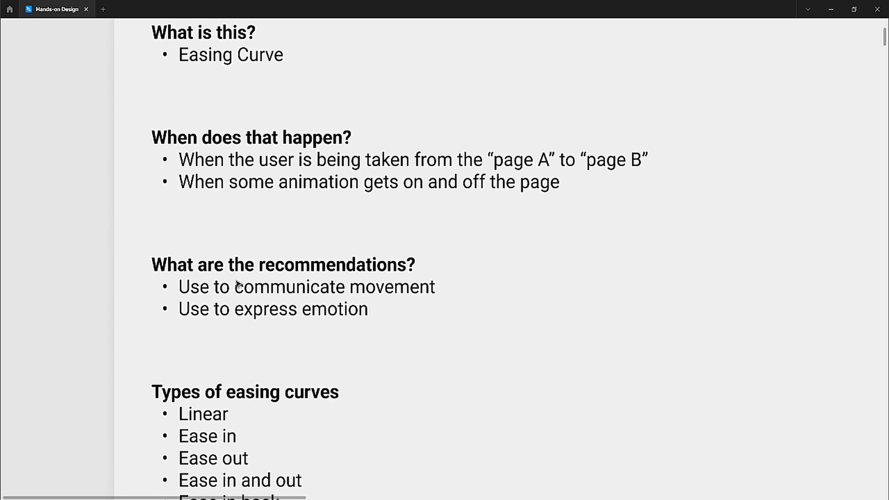
scroll(236, 285, down, 1)
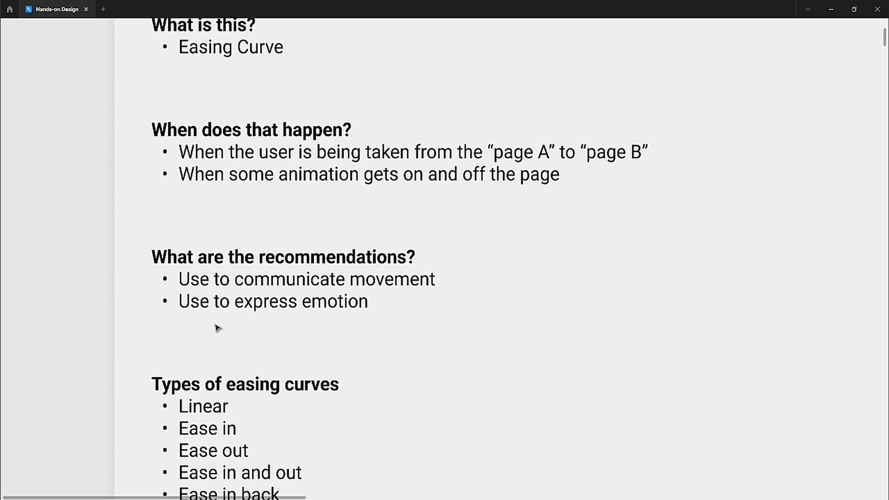
scroll(214, 326, up, 2)
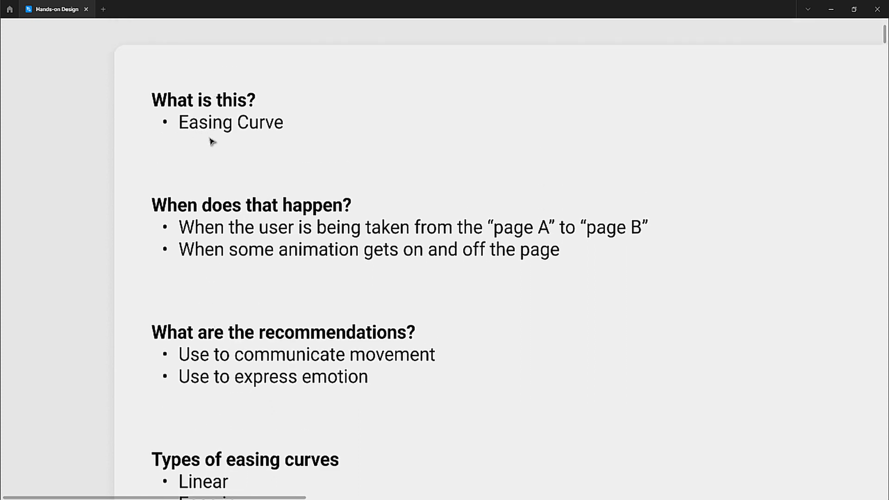
scroll(250, 181, down, 2)
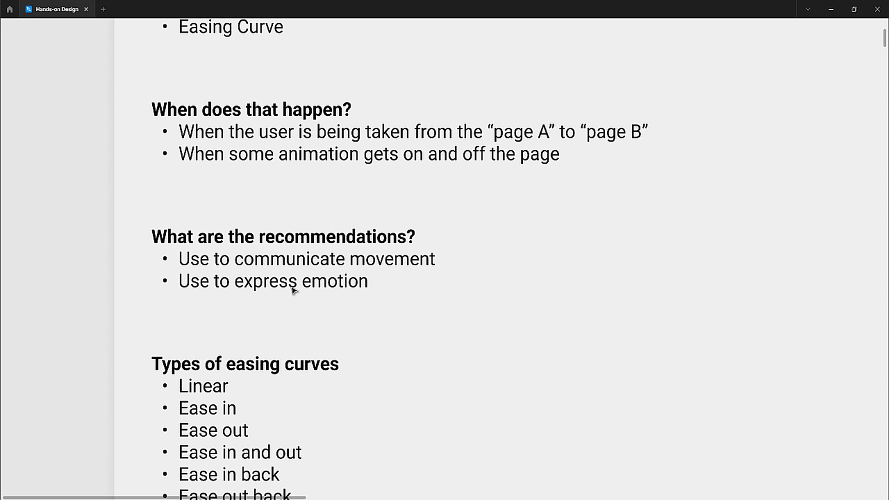
scroll(293, 289, down, 3)
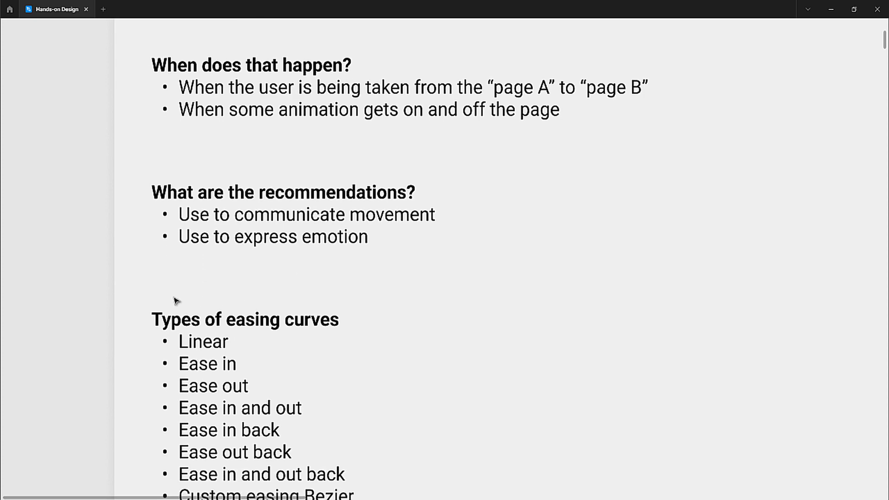
scroll(139, 301, down, 1)
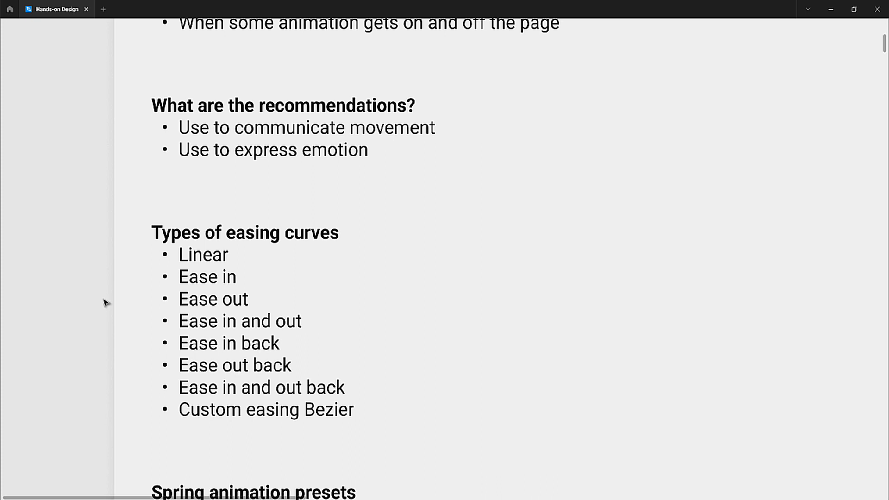
scroll(106, 303, down, 4)
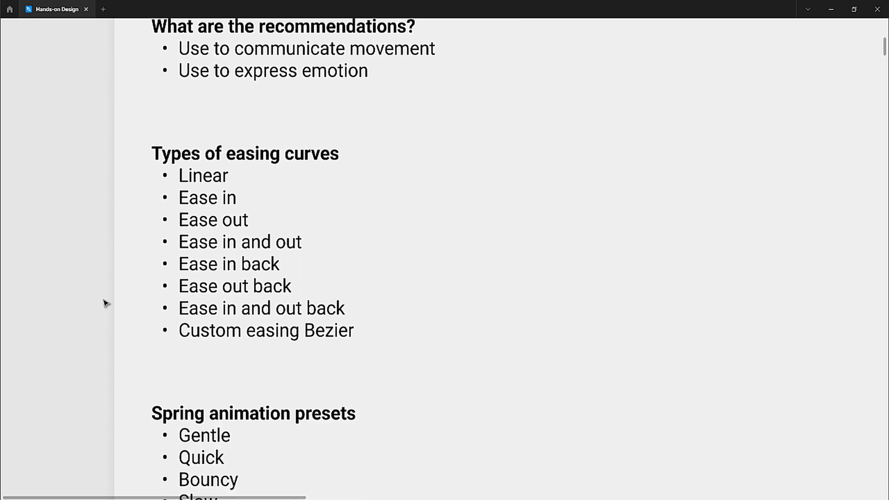
scroll(106, 303, down, 1)
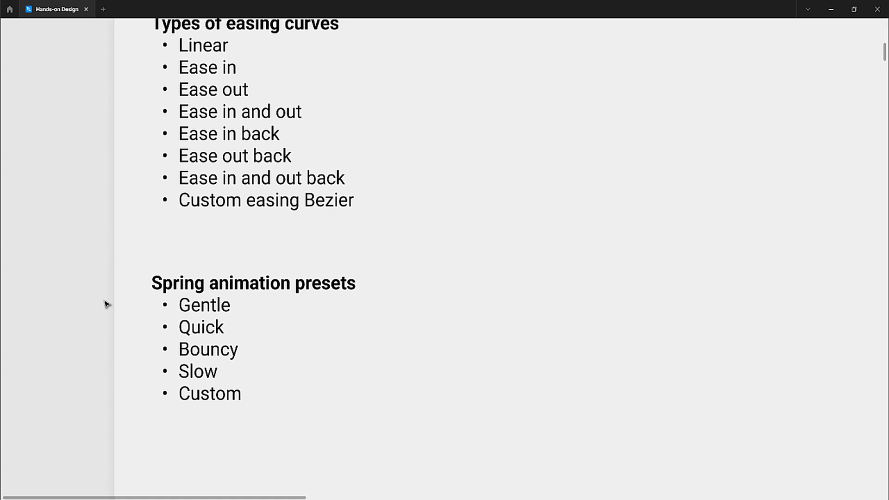
scroll(106, 304, down, 10)
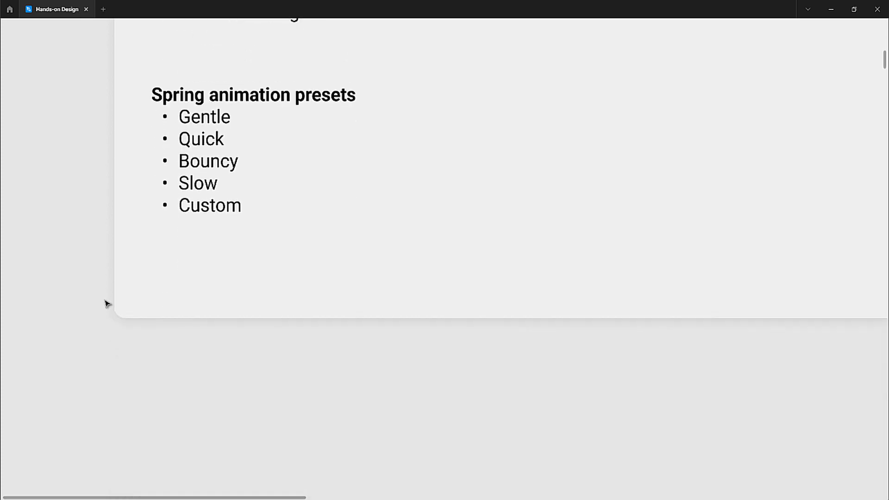
- Examine the Linear easing example with its two frames and notes in the Reference section
scroll(106, 304, down, 6)
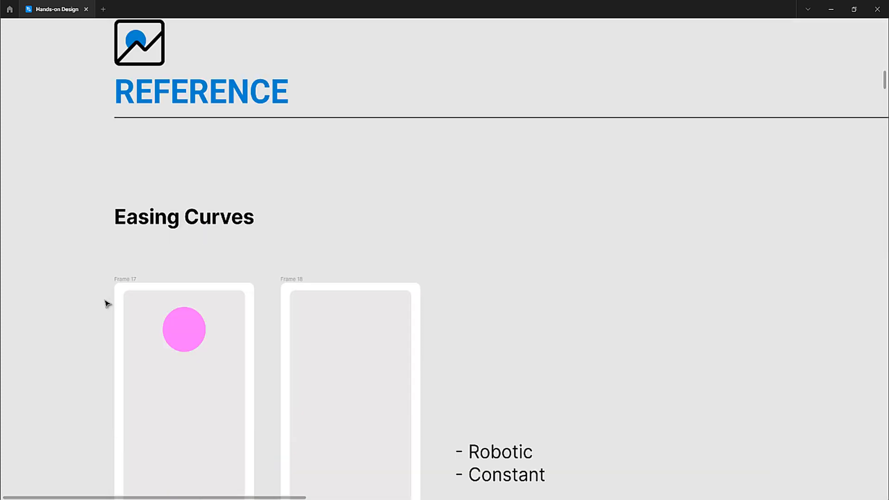
scroll(105, 304, up, 1)
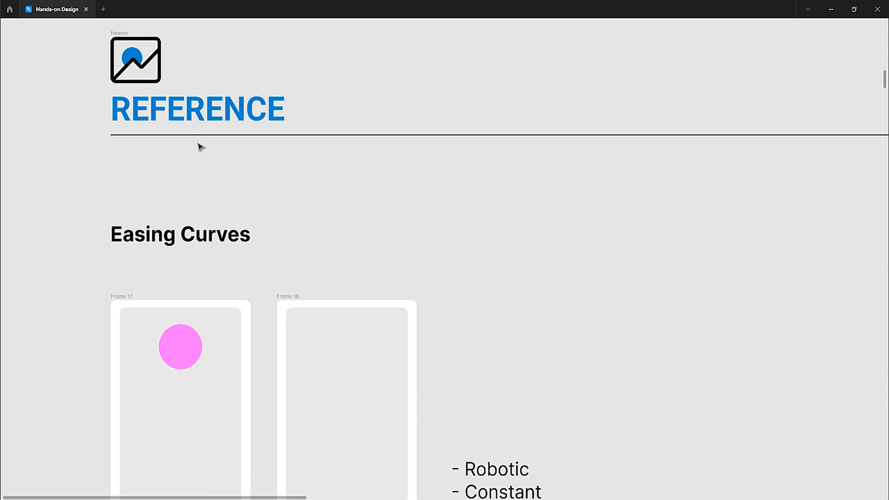
scroll(201, 147, down, 2)
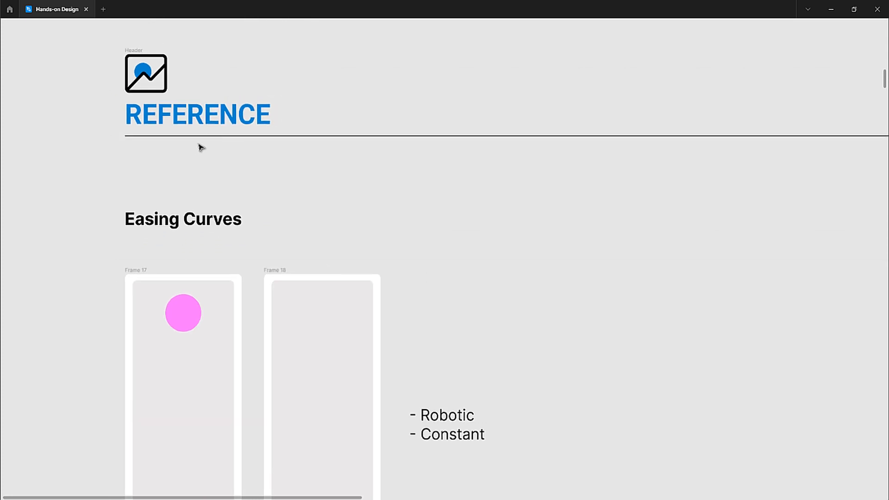
scroll(201, 147, down, 5)
scroll(201, 148, left, 1)
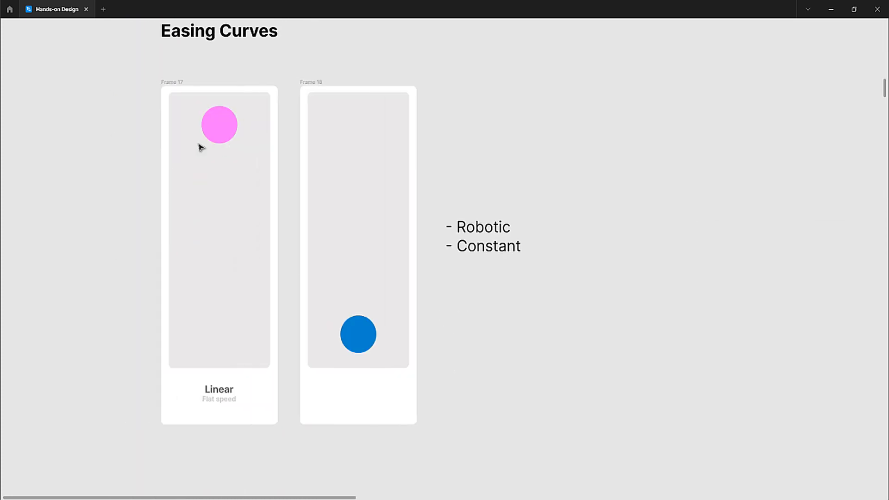
scroll(201, 147, up, 1)
scroll(201, 147, up, 1)
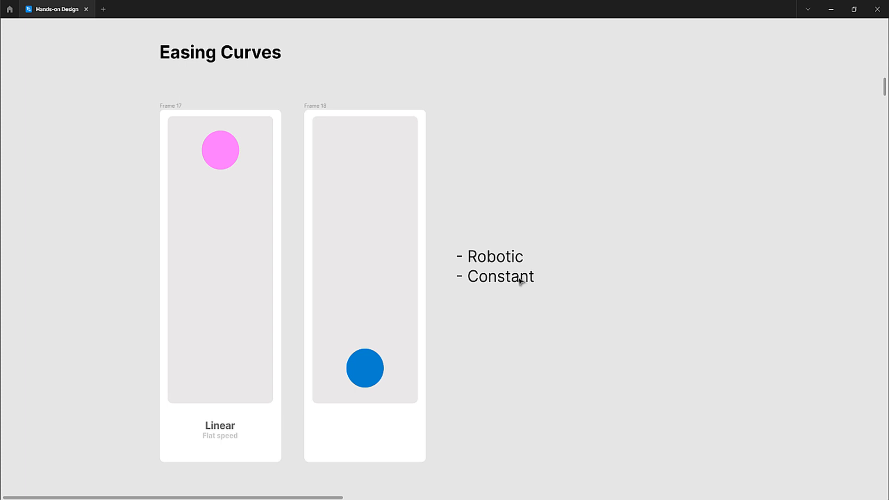
- Show the hidden editor interface and display the prototype settings of Frame 17
key(ctrl+backslash)
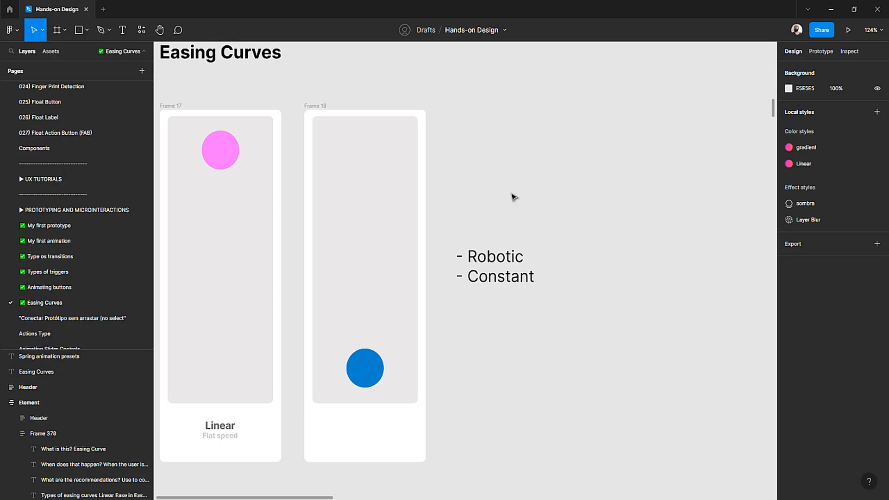
scroll(353, 213, left, 5)
ctrl+scroll(353, 214, up, 3)
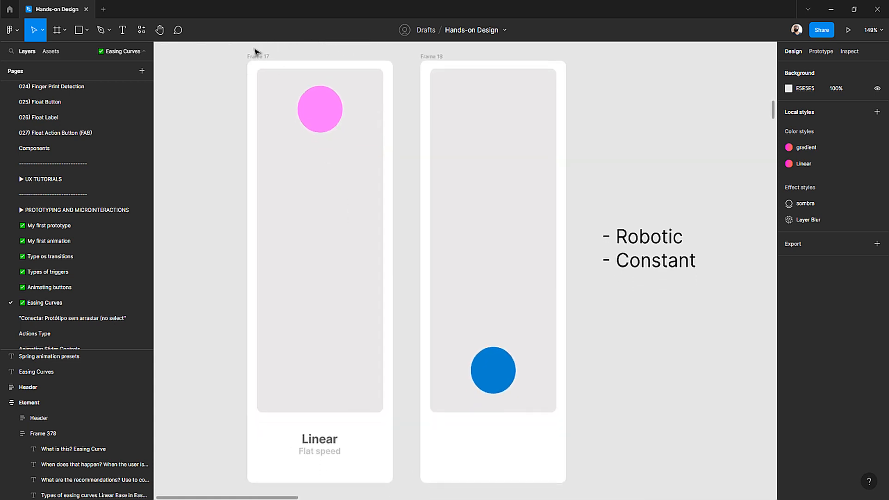
click(255, 57)
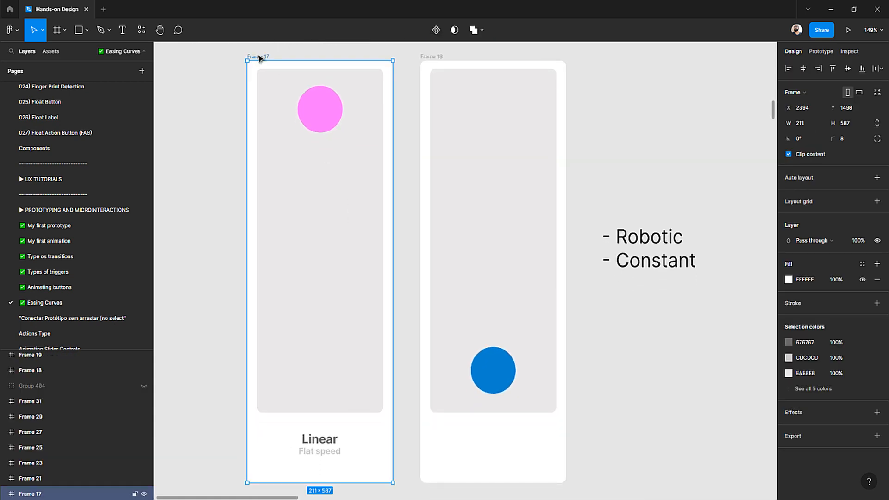
click(820, 51)
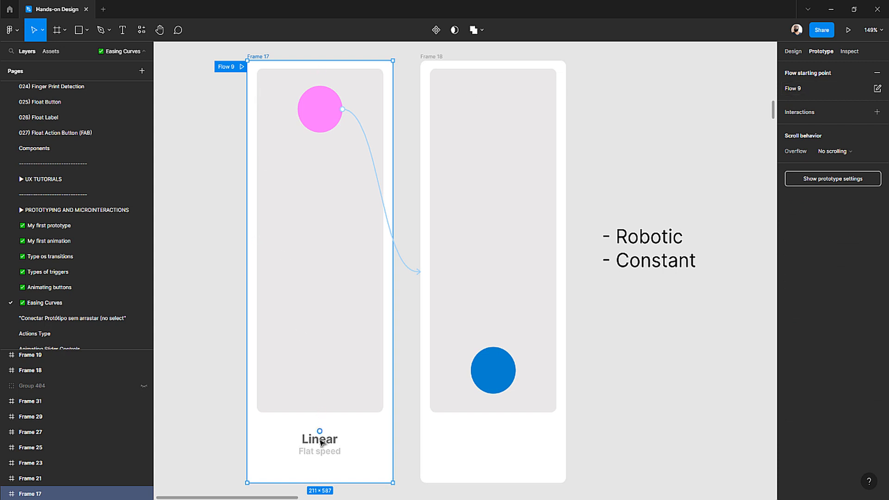
- Rename the flow starting point of Frame 17 as "1.Linear", reusing the frame's Linear title text
double_click(322, 439)
double_click(322, 440)
key(ctrl+c)
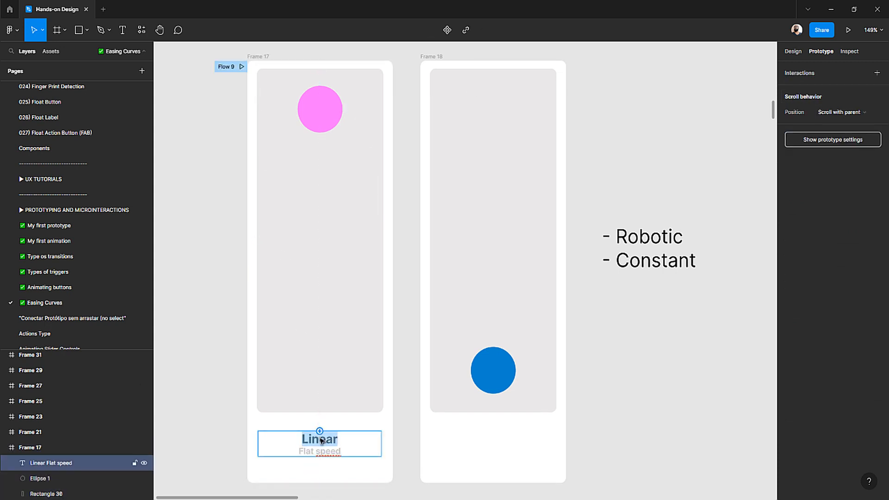
click(227, 68)
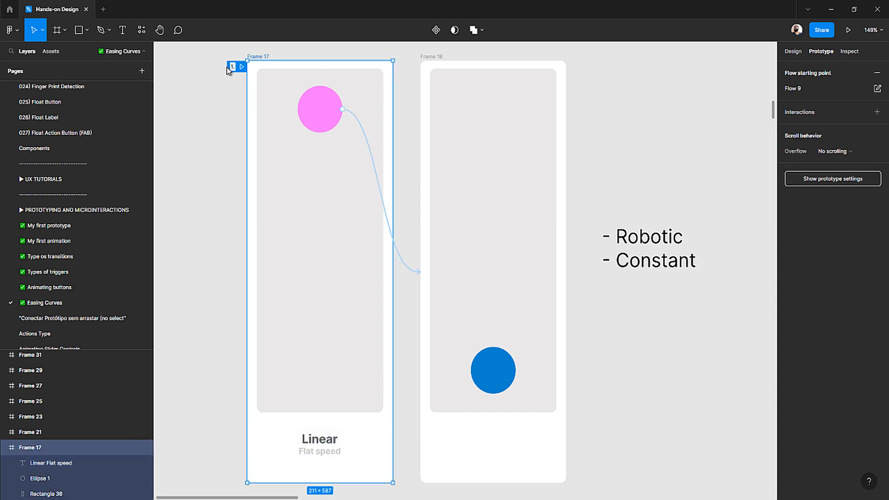
text(1.)
key(ctrl+v)
click(230, 111)
- Preview the 1.Linear flow and trigger its circle animation to watch the linear easing
click(242, 67)
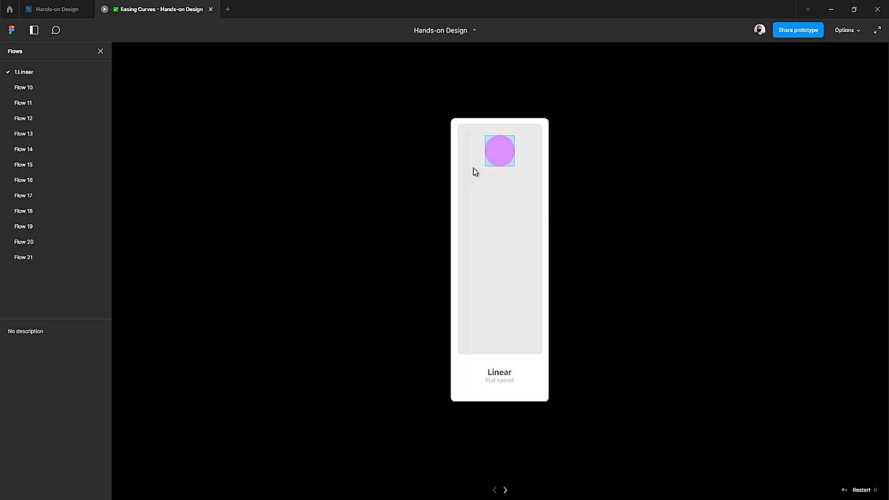
click(500, 146)
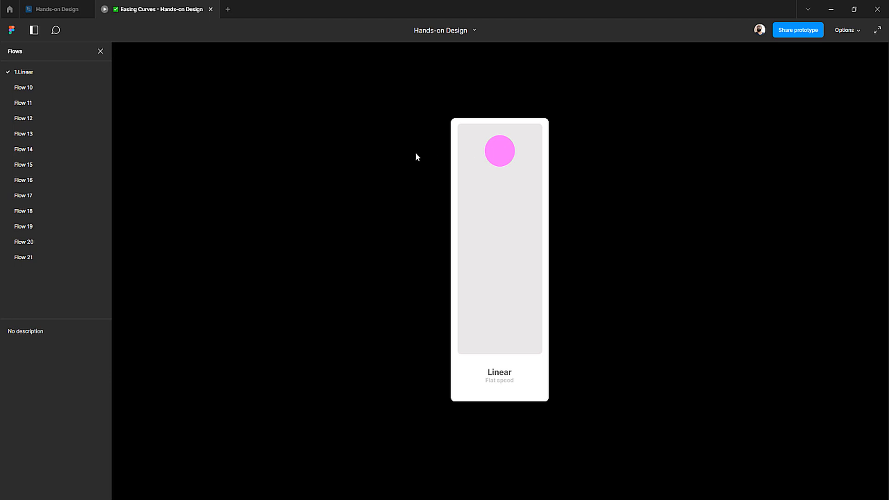
click(501, 157)
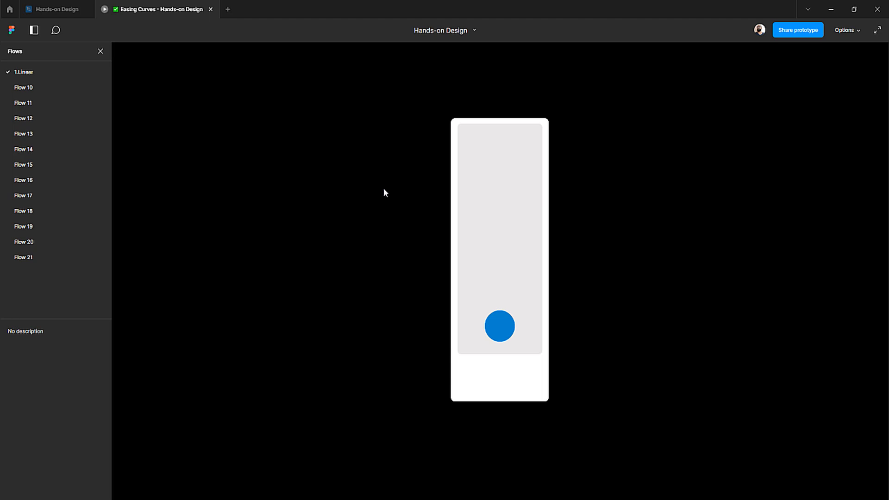
- Return to the Hands-on Design file and examine the music player's slider on the "017) Slider" page
click(61, 9)
scroll(75, 243, up, 5)
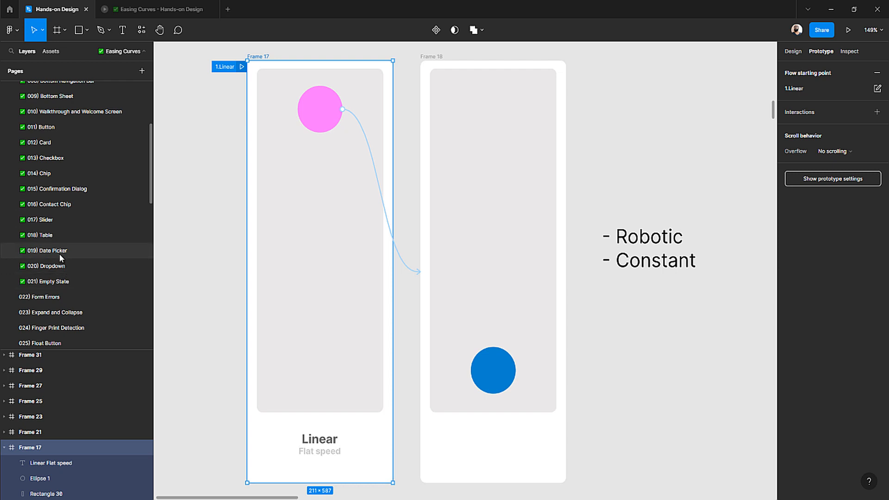
click(50, 219)
scroll(538, 280, down, 5)
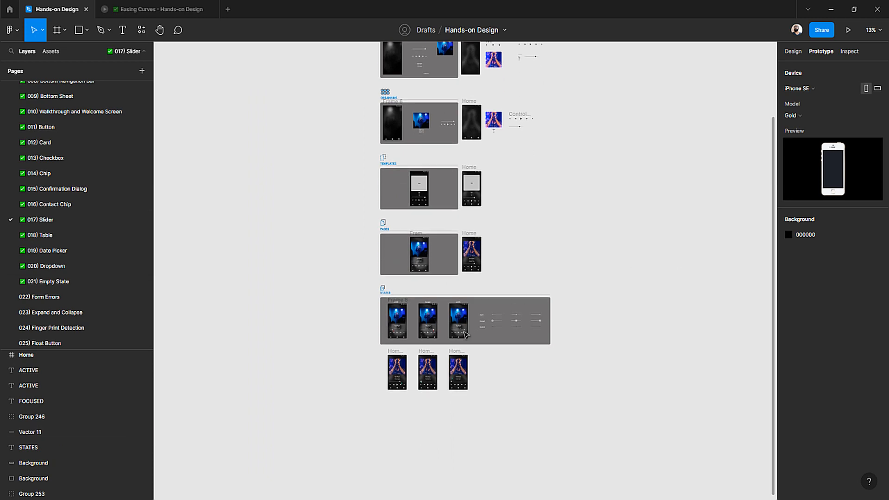
scroll(465, 334, up, 5)
scroll(384, 353, down, 4)
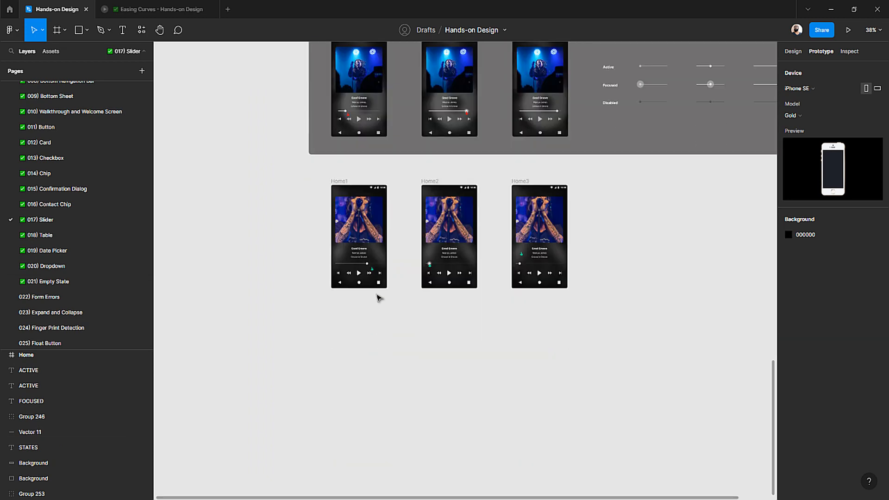
scroll(359, 271, up, 8)
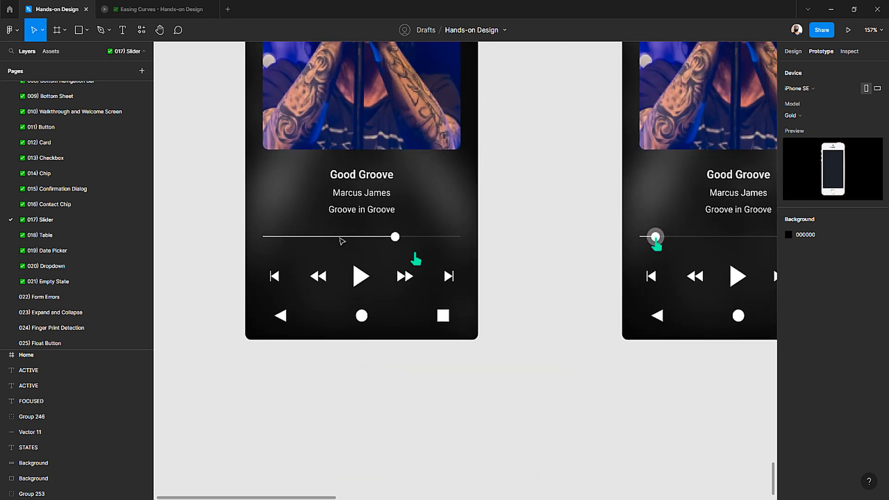
scroll(340, 252, up, 5)
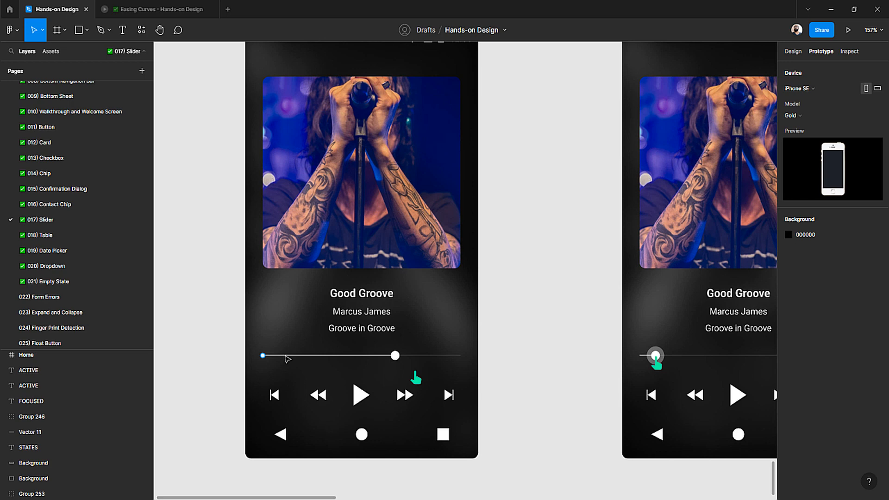
scroll(91, 254, down, 10)
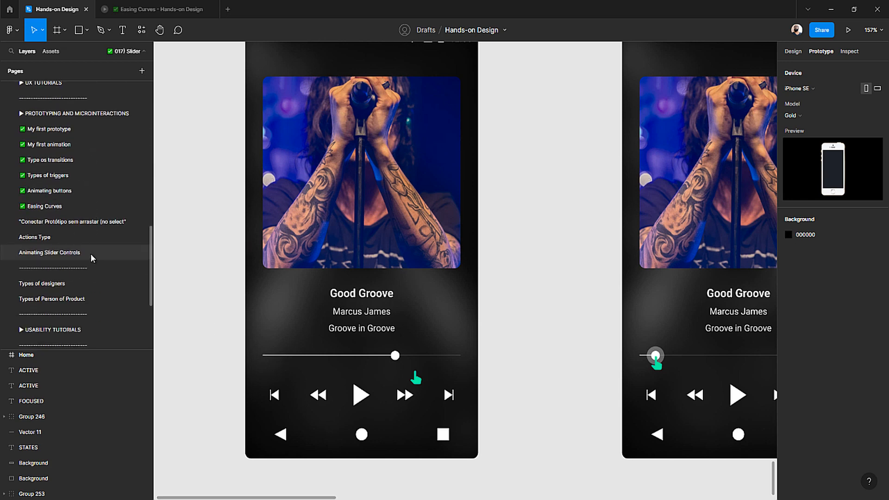
- On the Easing Curves page, change "Speed" to "Speeds" in Frame 19's Ease in caption
click(80, 209)
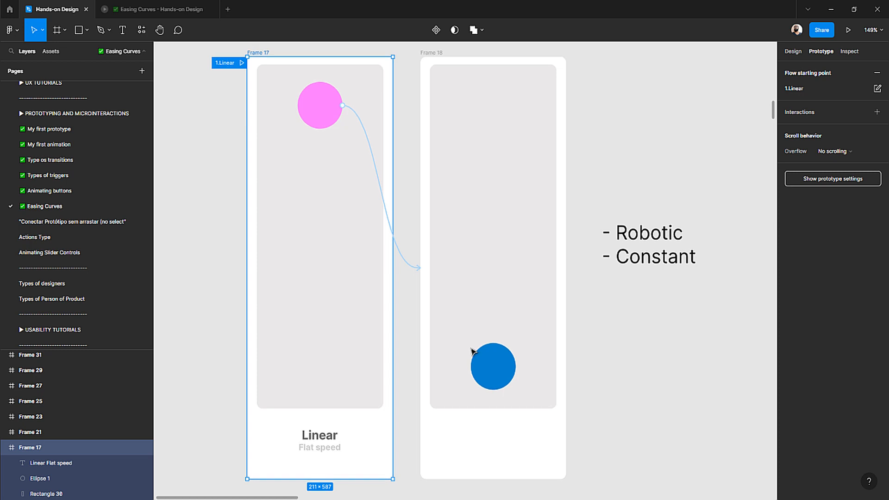
scroll(473, 351, down, 8)
scroll(472, 352, down, 4)
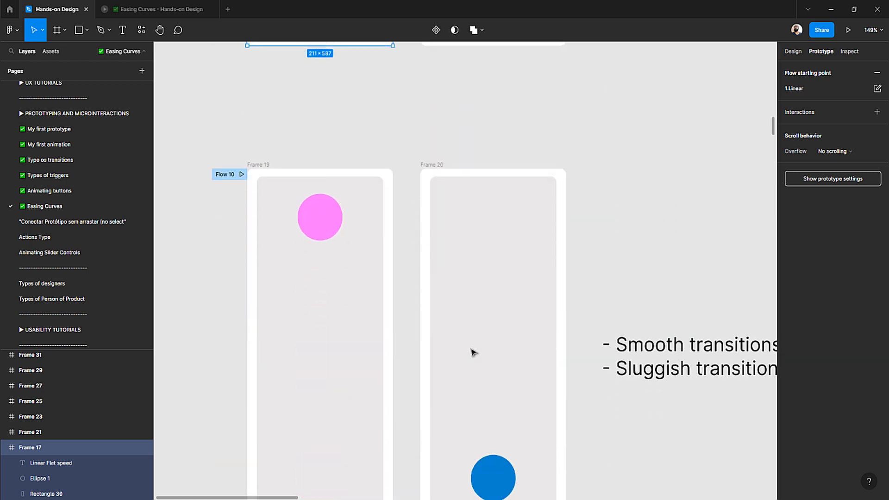
click(244, 317)
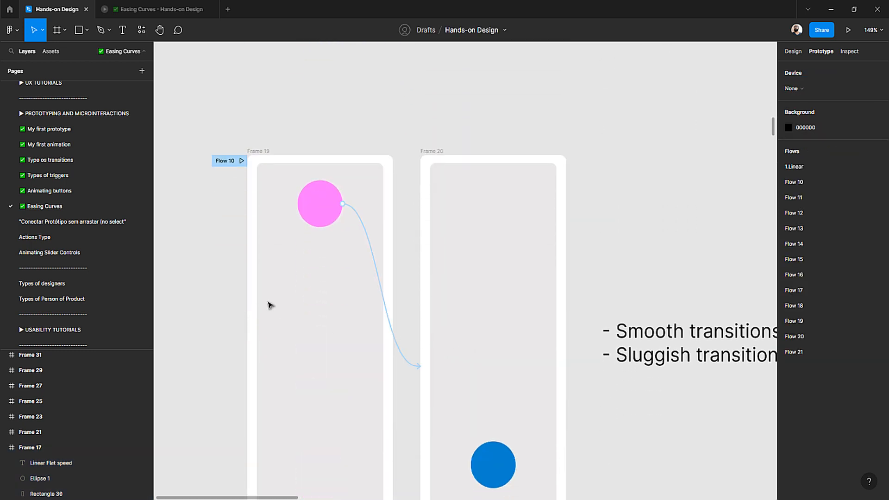
scroll(460, 287, down, 5)
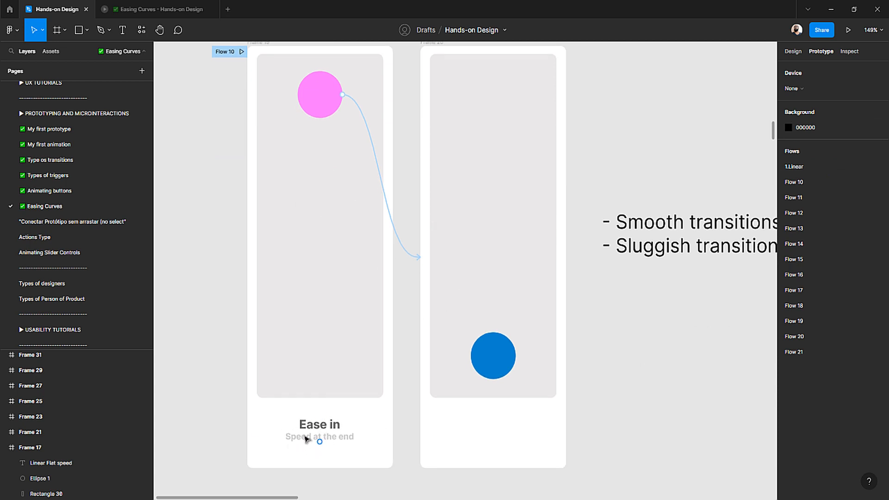
double_click(307, 438)
click(312, 438)
text(s)
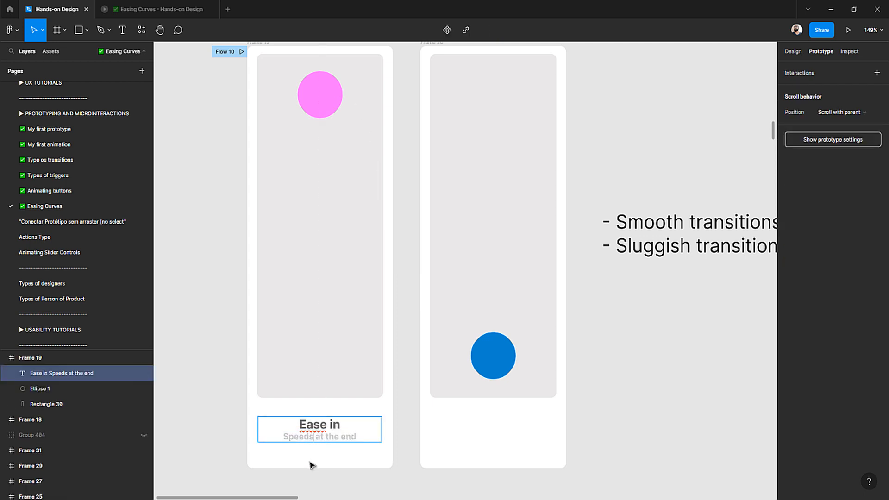
key(Escape)
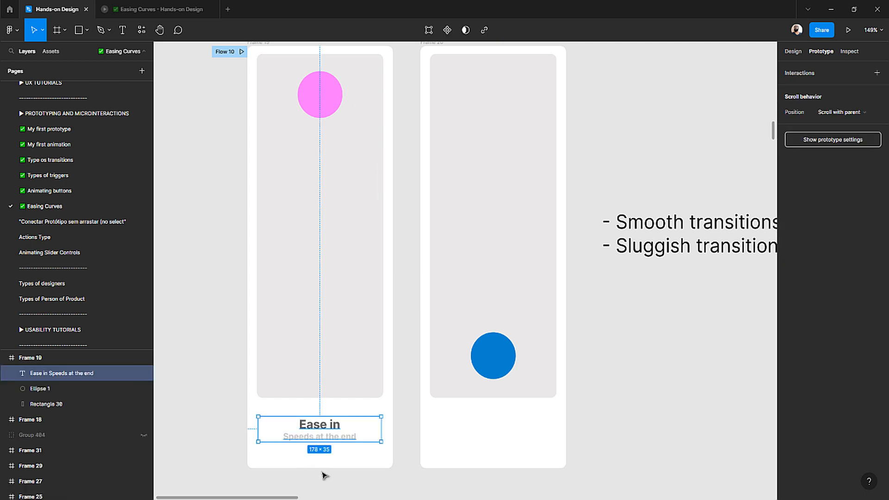
- Rename the flow starting point of Frame 19 as "2. Ease in"
scroll(456, 318, down, 2)
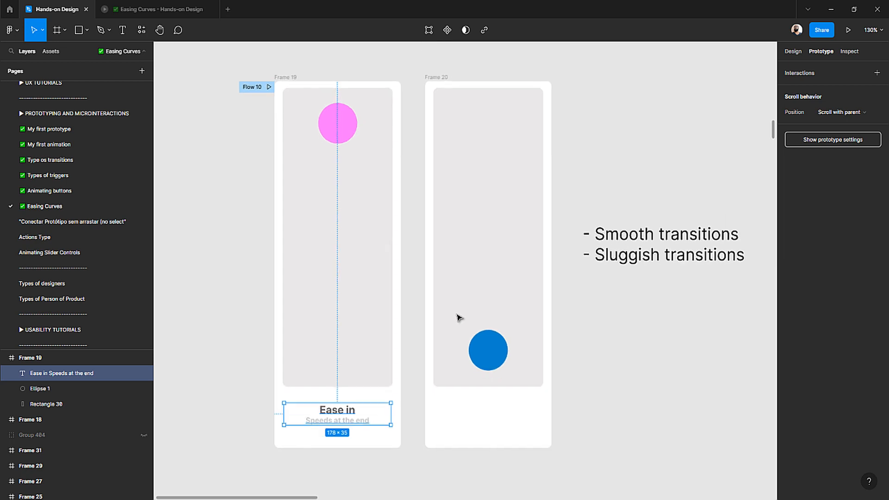
scroll(456, 318, right, 2)
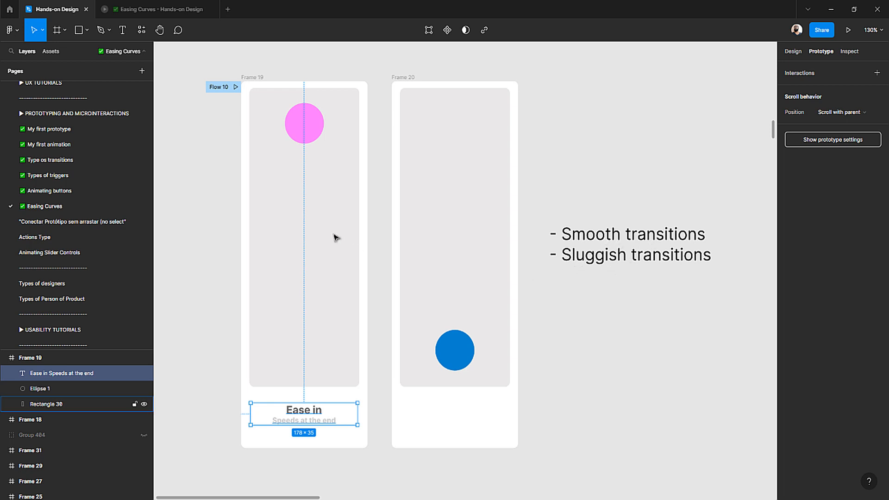
double_click(293, 414)
triple_click(292, 410)
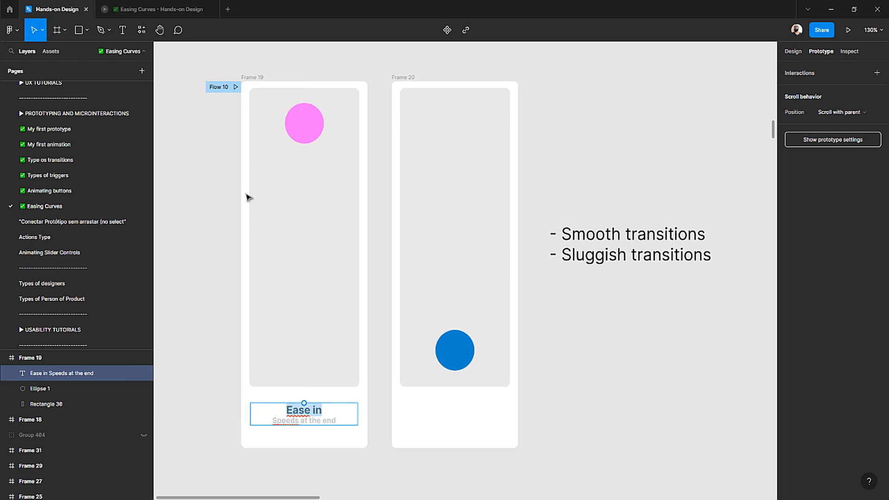
click(215, 88)
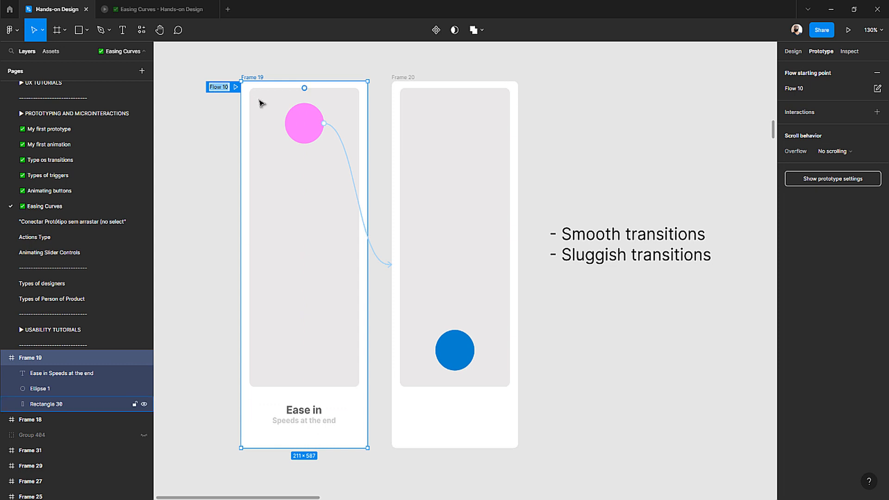
text(2. Ease in)
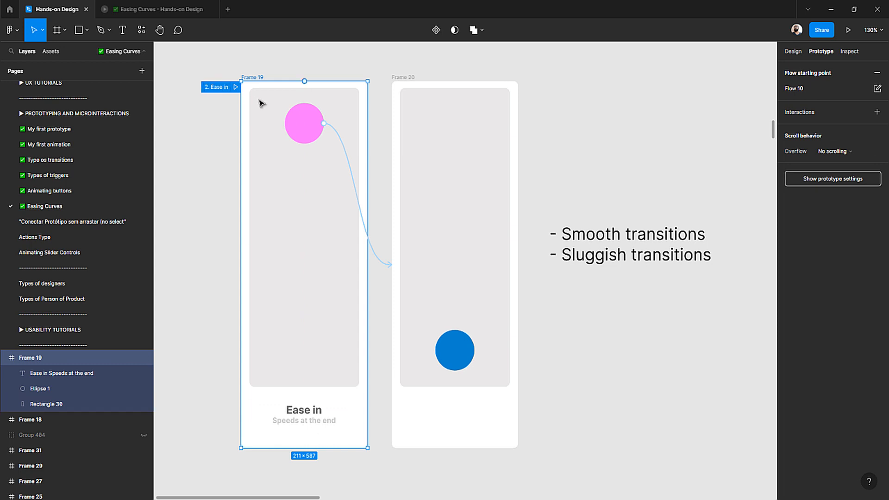
key(Return)
- Preview the 2. Ease in flow, trigger its circle animation repeatedly, and return to the design file with nothing selected
click(236, 88)
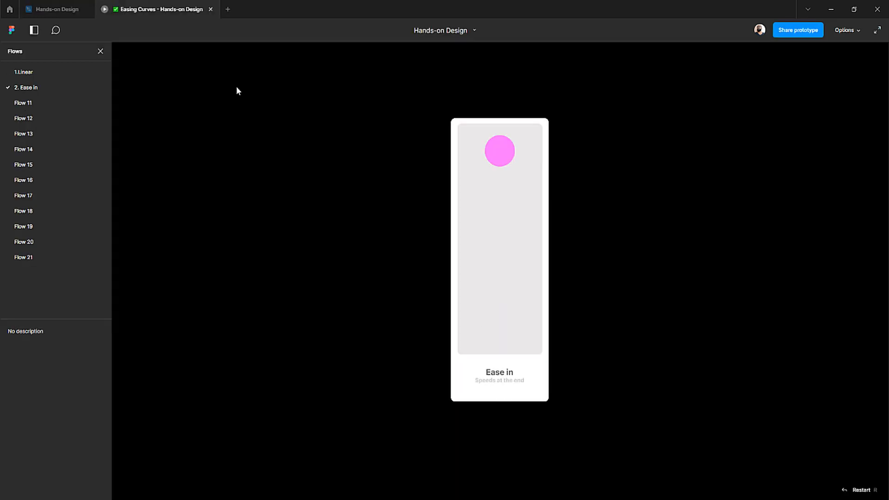
click(512, 157)
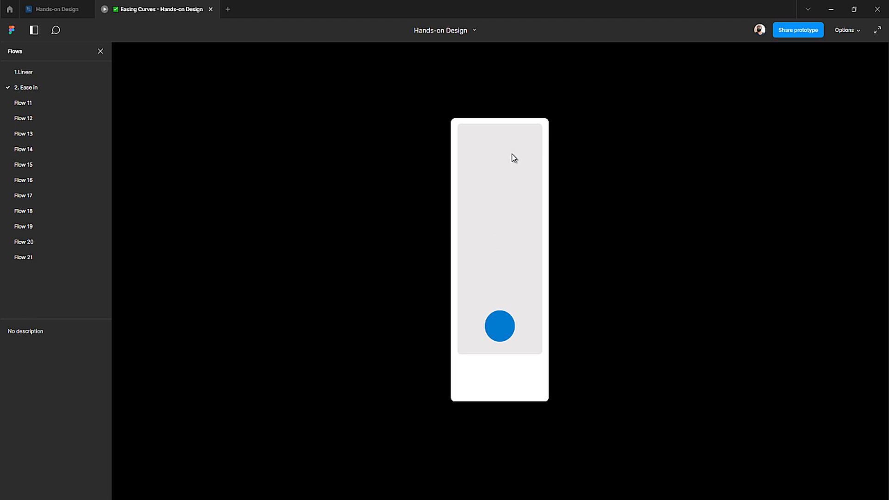
click(511, 158)
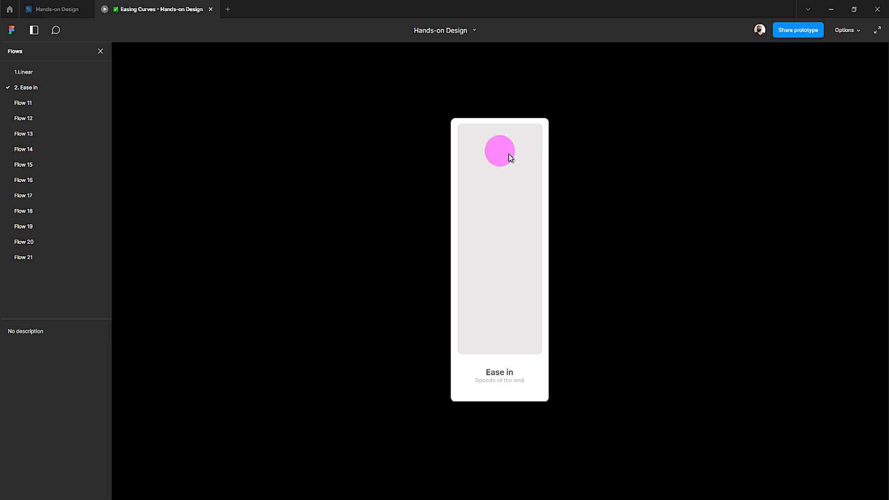
click(502, 156)
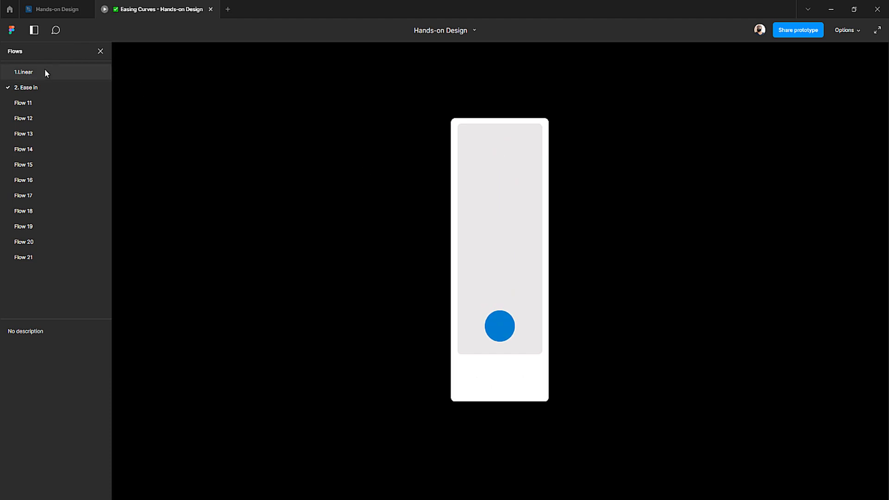
click(65, 11)
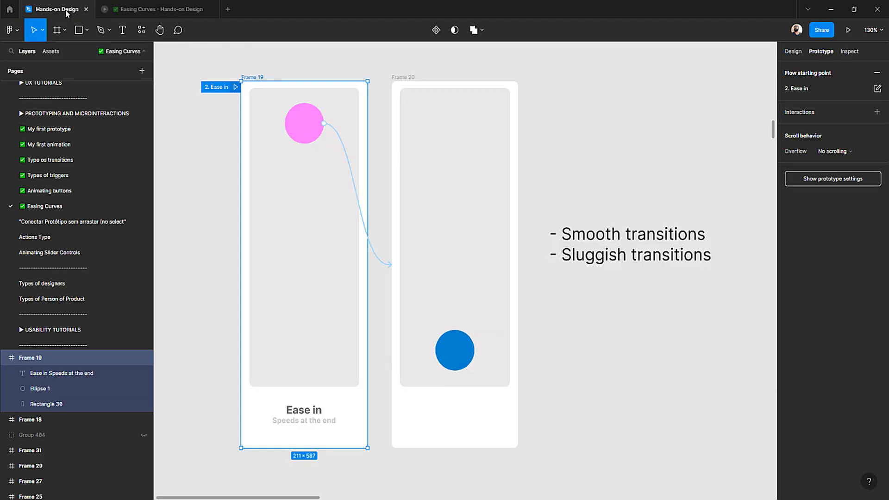
click(639, 309)
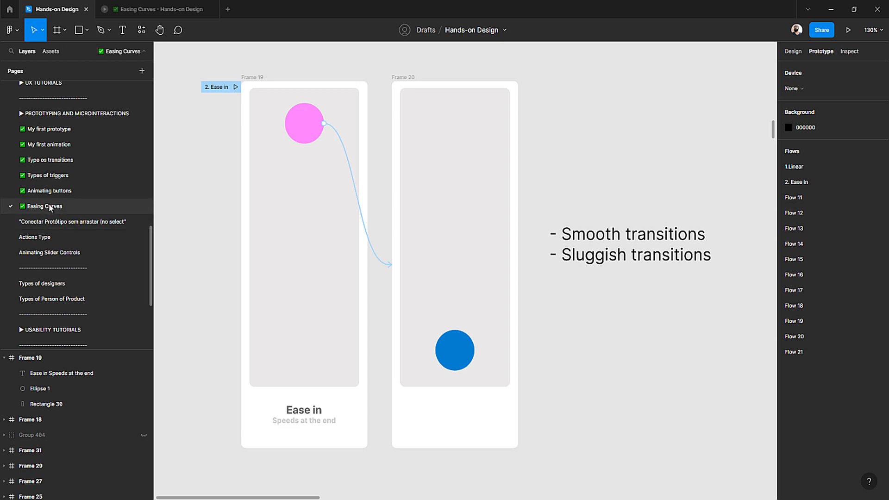
- Open the "My first prototype" page, preview Flow 1 from its Prototype section, and advance from the first screen to the second
click(65, 132)
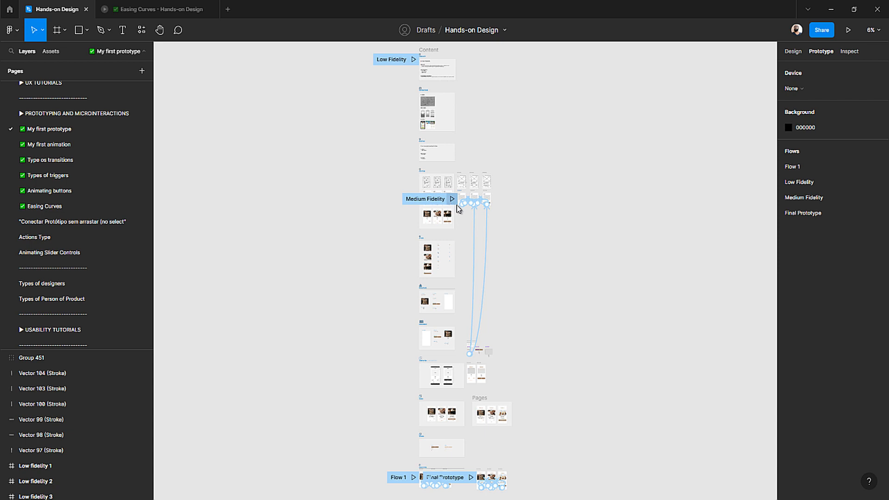
scroll(452, 282, down, 3)
scroll(426, 351, up, 3)
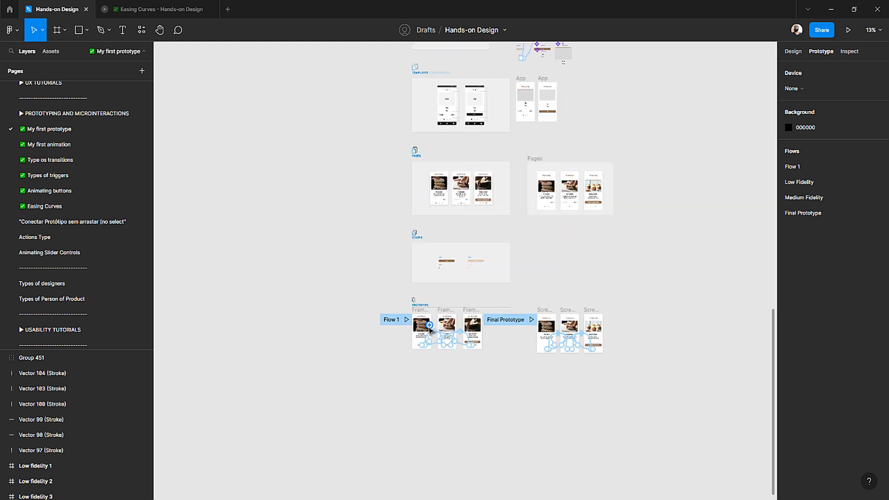
scroll(430, 330, up, 5)
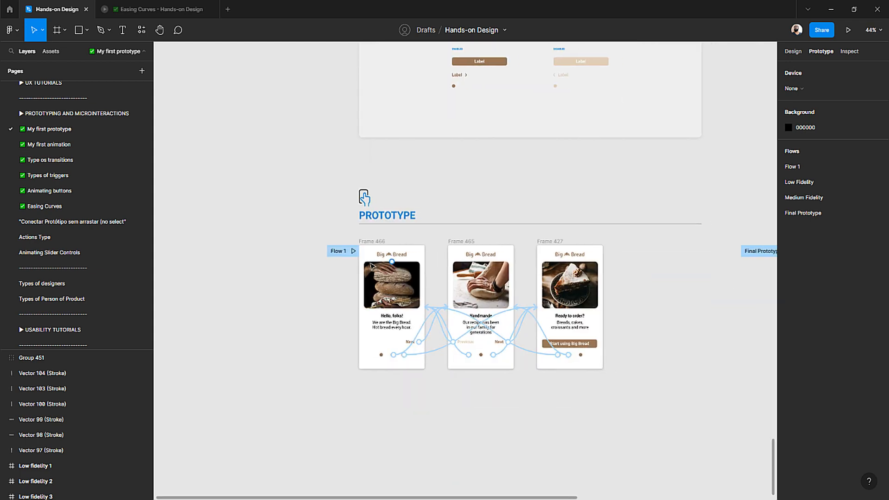
scroll(370, 265, down, 1)
scroll(370, 265, up, 2)
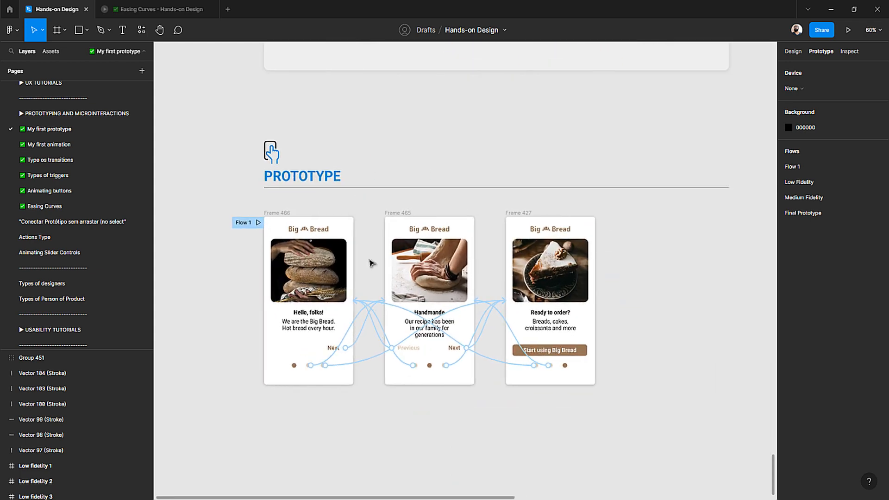
scroll(248, 232, up, 3)
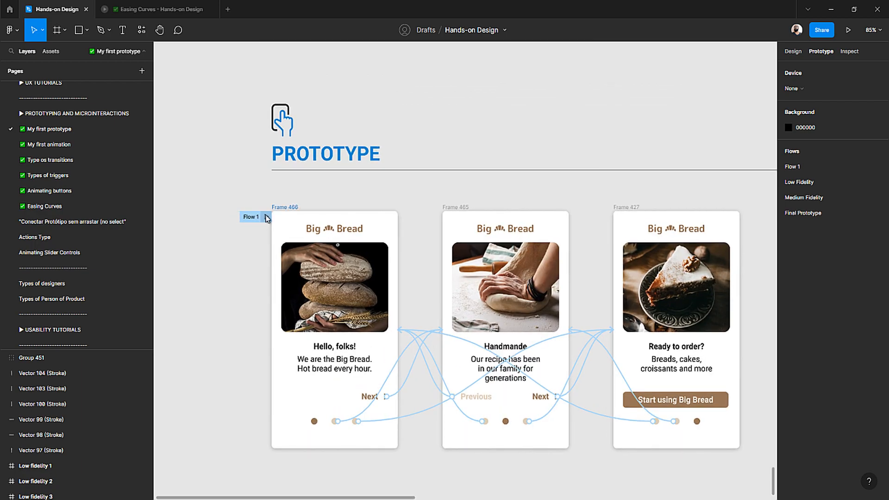
click(267, 218)
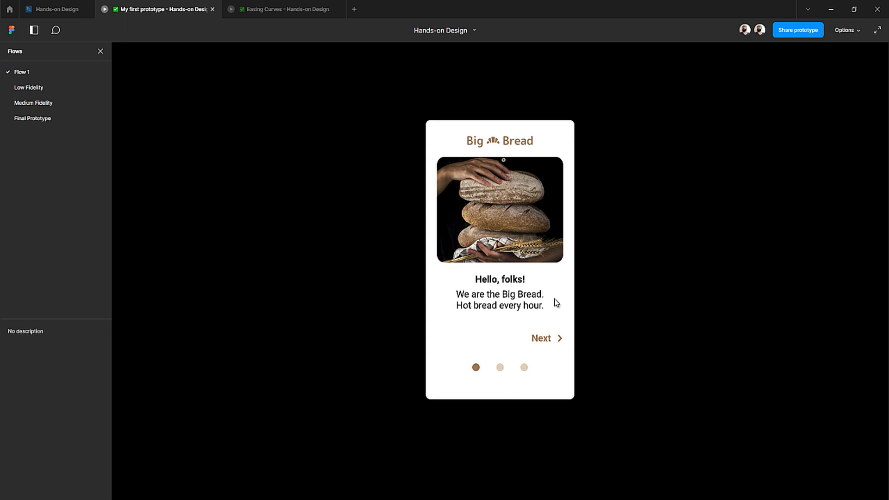
click(551, 344)
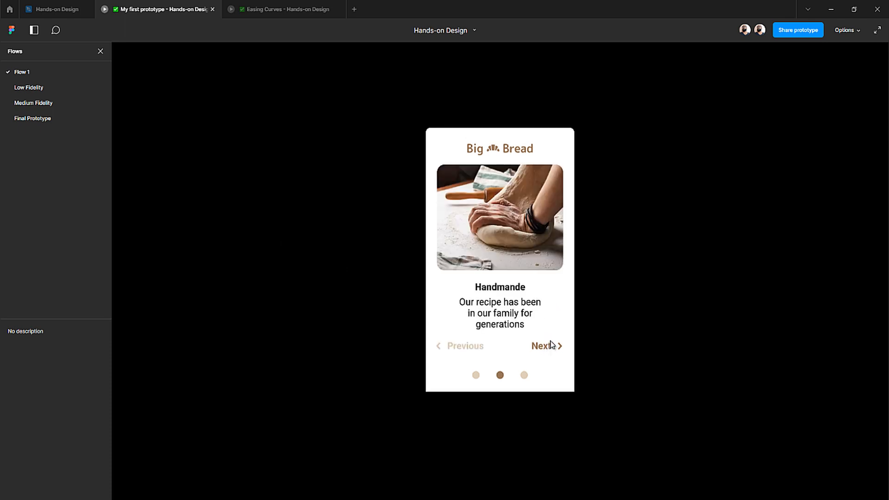
- Advance the Flow 1 preview to its third screen, and return to the first screen using the pagination dots
click(541, 351)
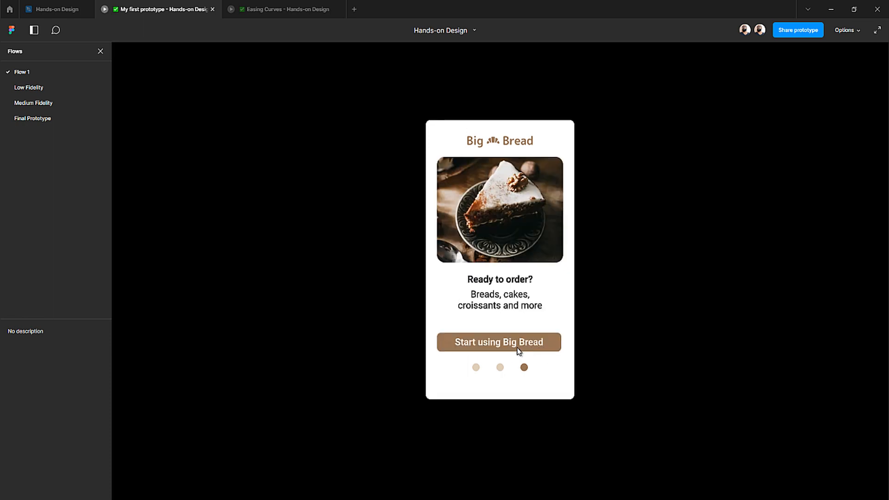
click(496, 369)
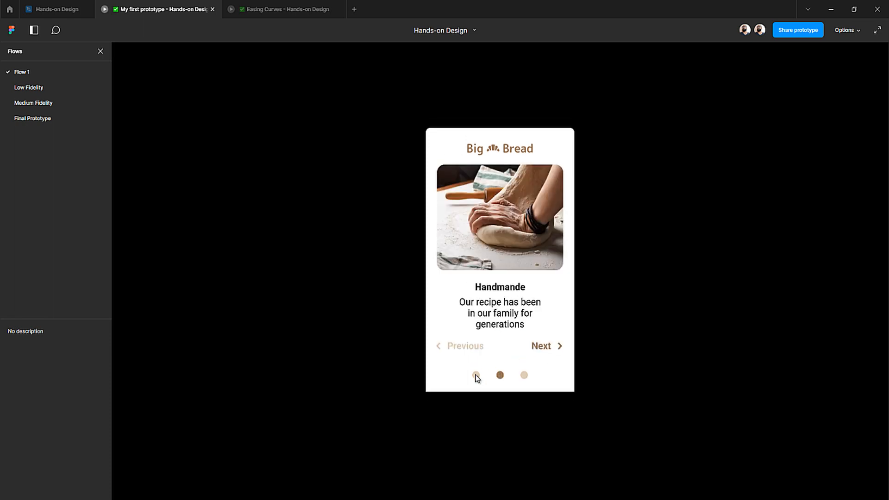
click(476, 375)
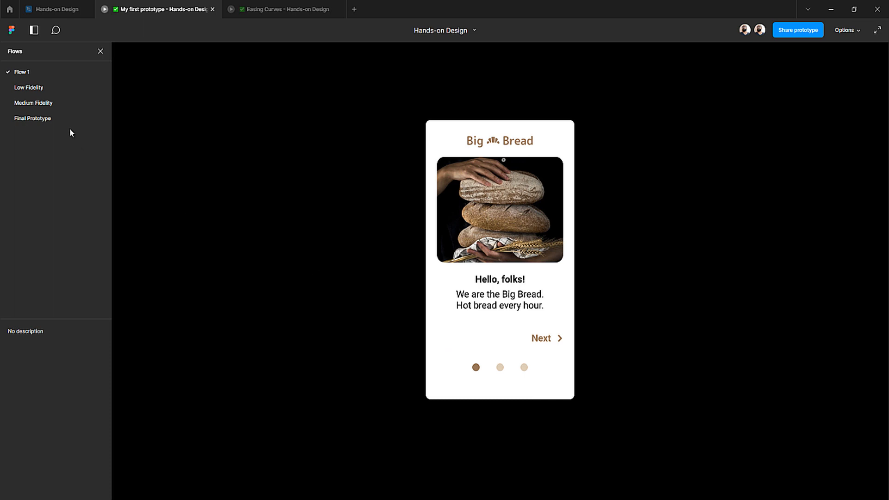
- Preview the Final Prototype flow, moving forward and back through its screens with Next, Previous and the pagination dots
click(35, 119)
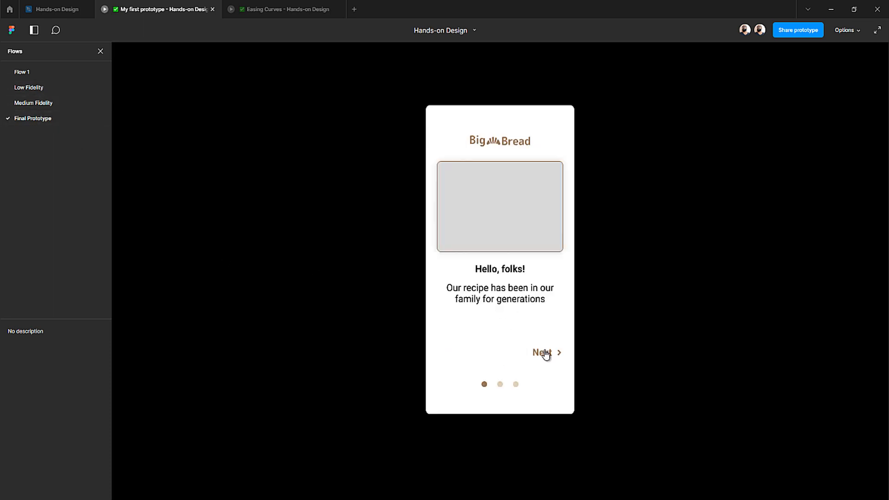
click(545, 354)
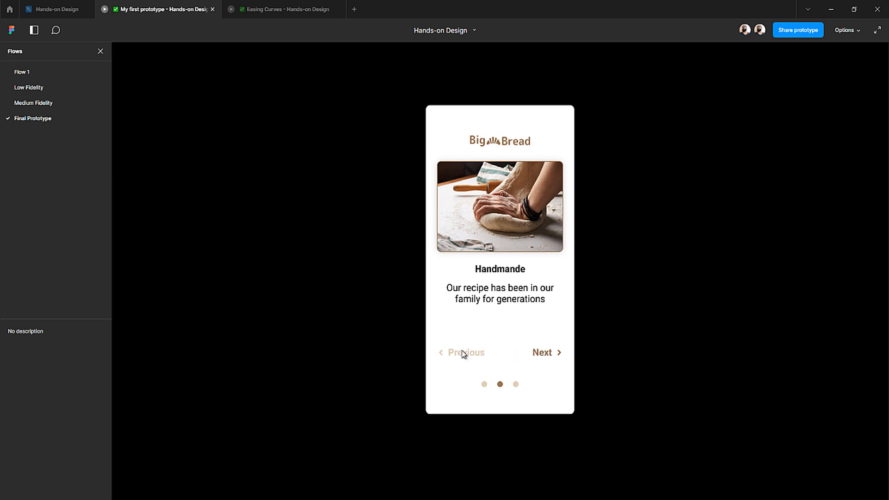
click(463, 353)
click(549, 357)
click(550, 356)
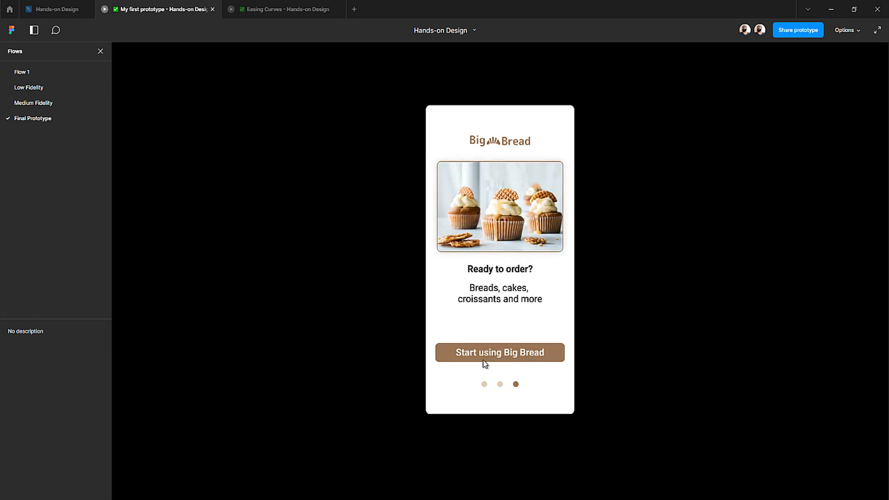
click(500, 386)
click(485, 385)
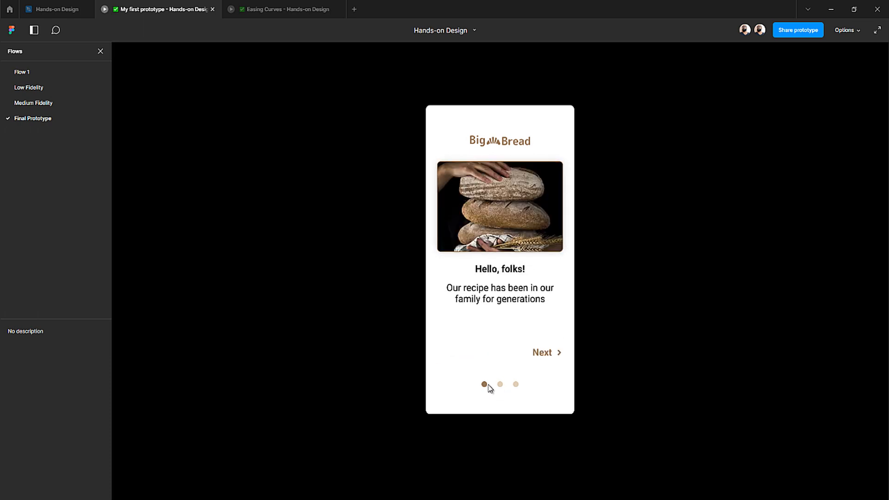
click(500, 384)
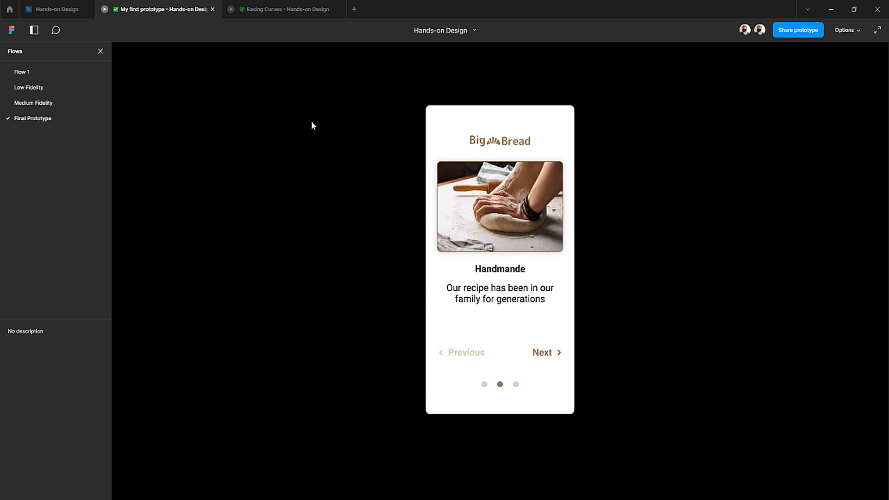
- Return to the design file and view the action options of the interaction linking Frame 466's second pagination dot to the middle screen
click(55, 10)
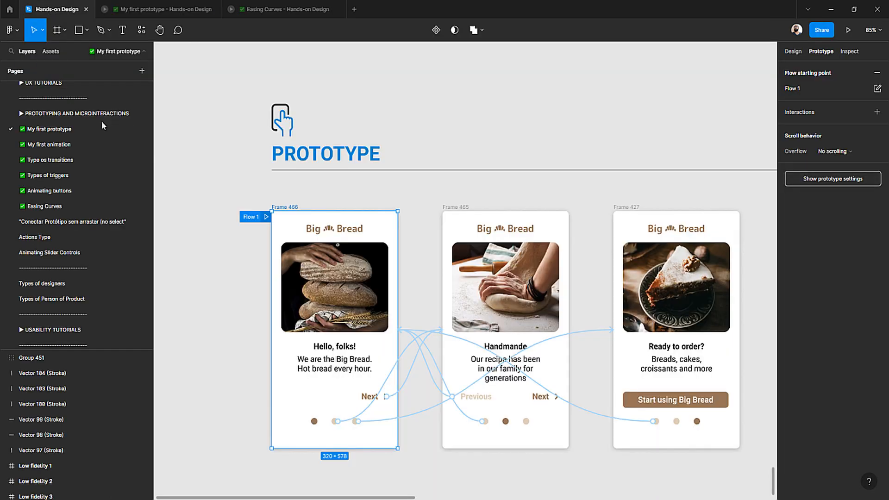
click(399, 418)
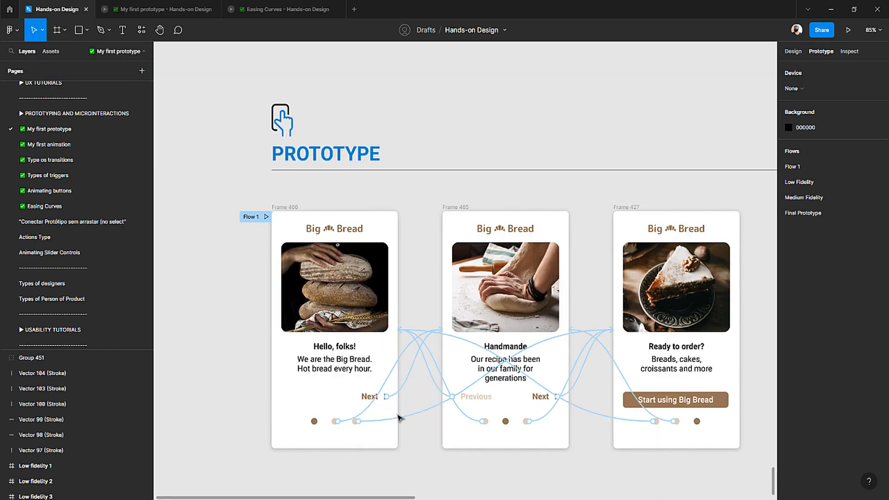
scroll(374, 373, down, 2)
scroll(375, 373, up, 2)
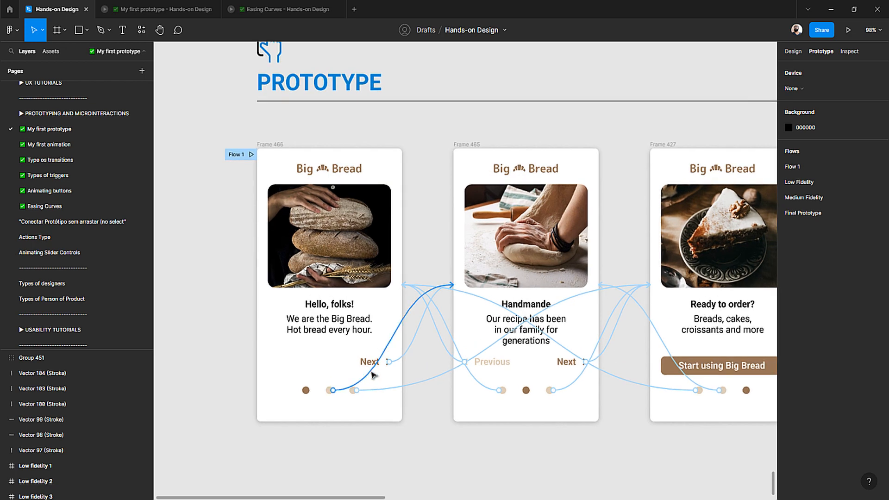
click(412, 313)
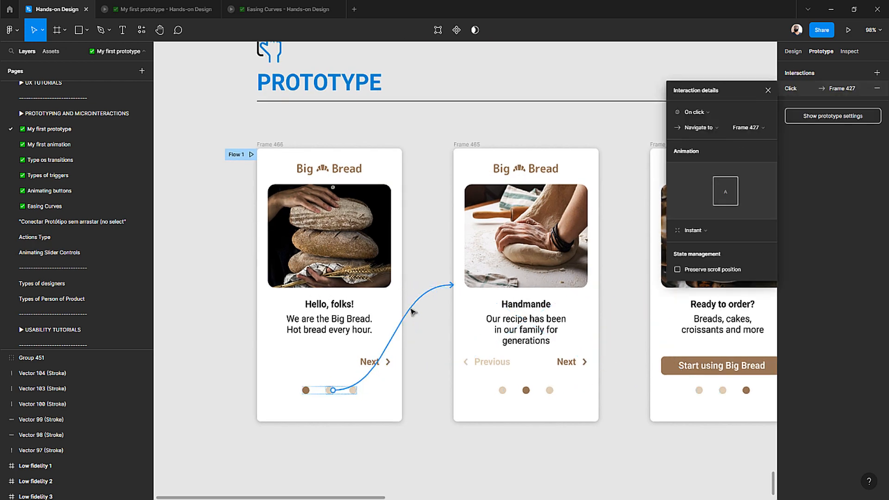
click(708, 127)
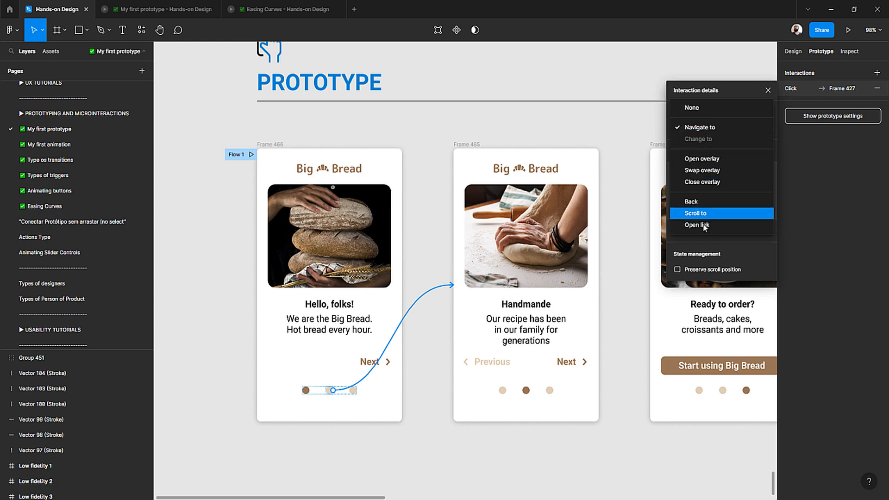
click(731, 87)
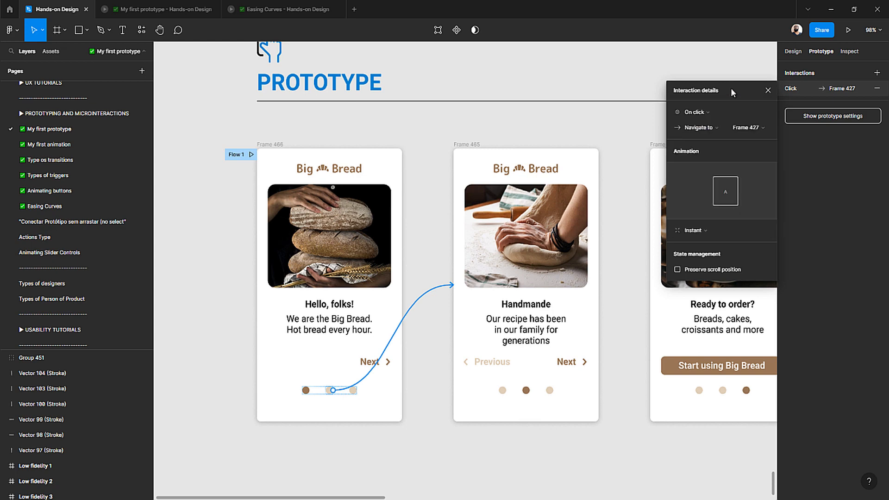
- Try Smart animate and Dissolve as the pagination dot interaction's animation, undoing each change
click(702, 231)
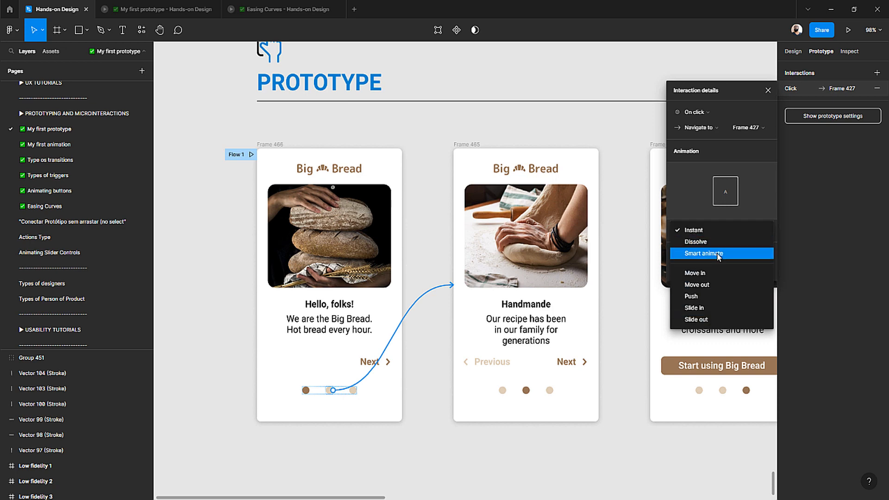
click(719, 255)
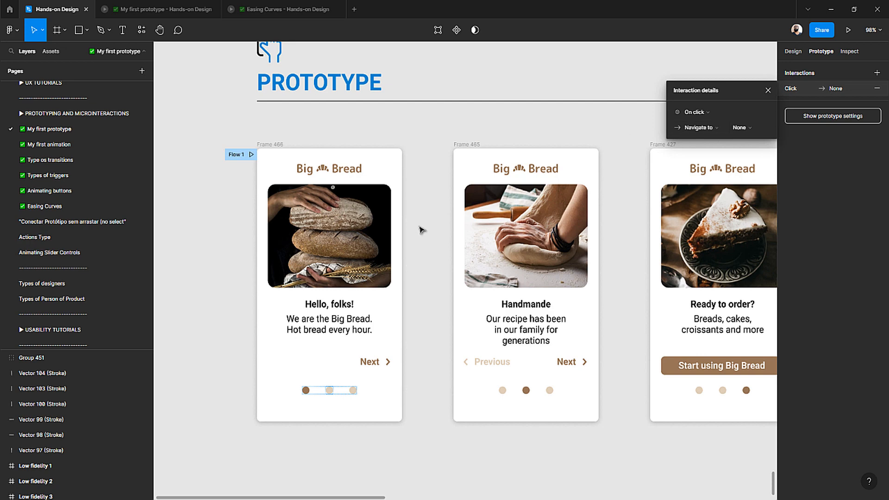
key(ctrl+z)
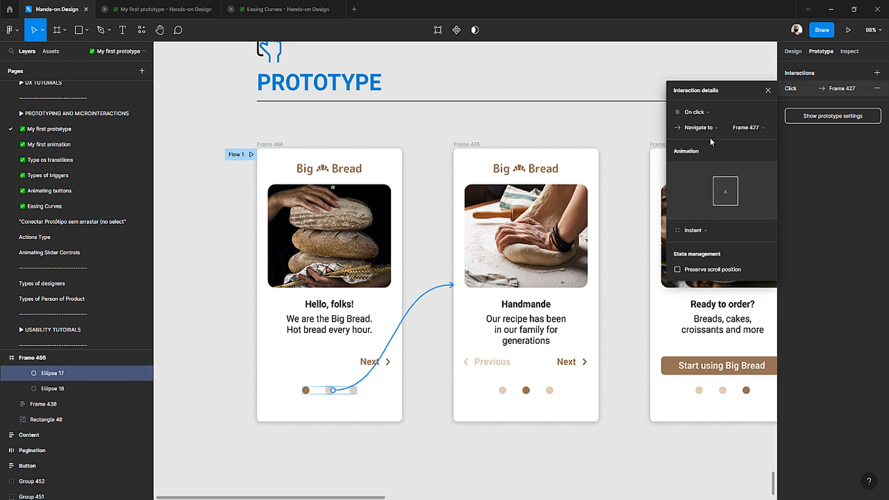
click(707, 230)
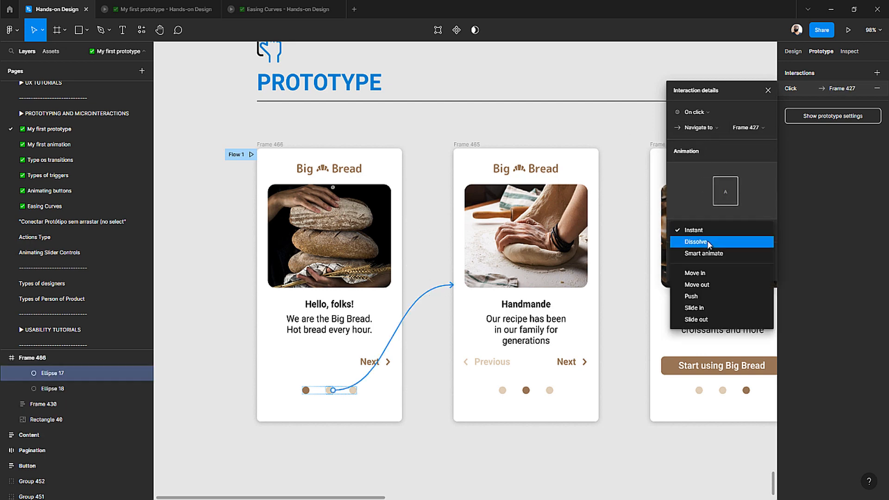
click(707, 241)
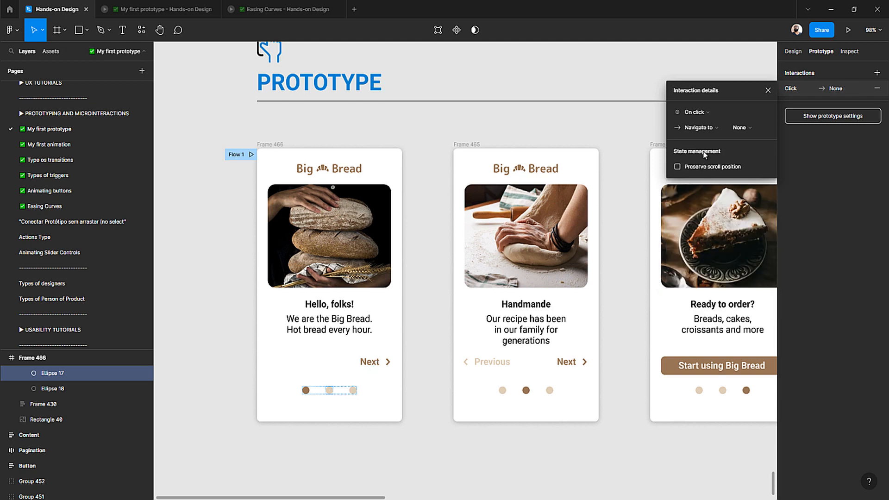
key(ctrl+z)
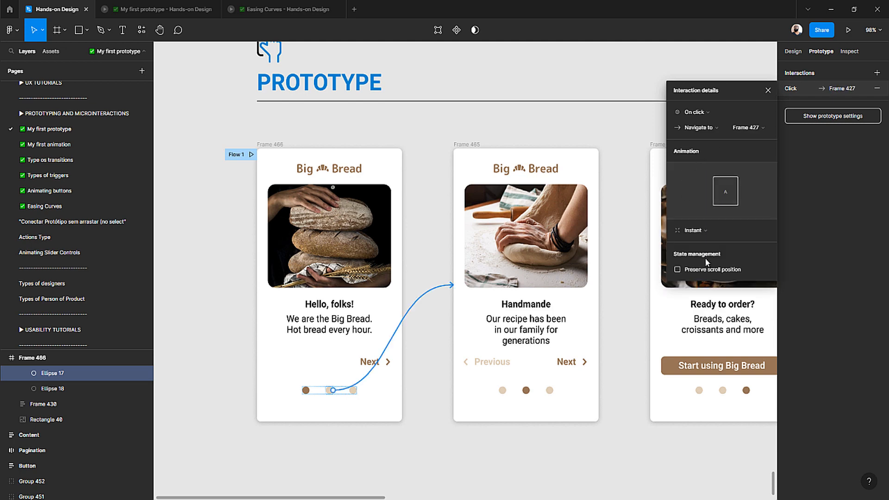
- Try Move in as the dot interaction's animation, look through the destination frames, and undo the changes
click(710, 230)
click(711, 273)
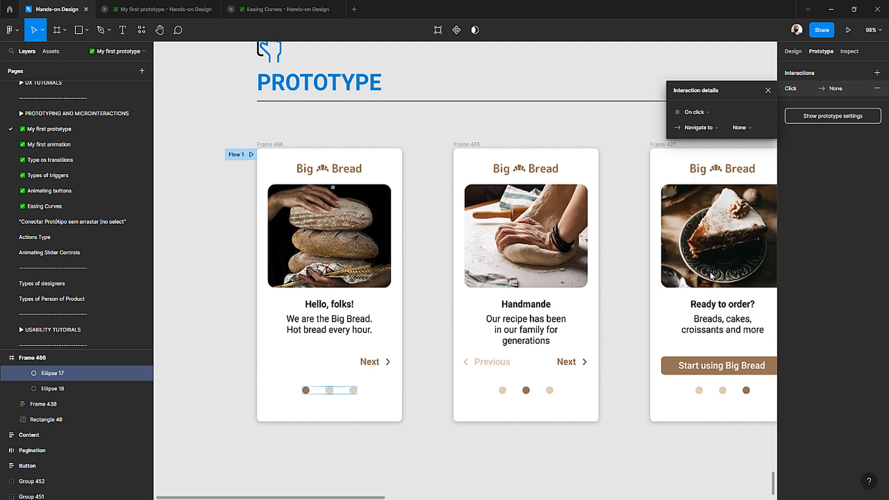
click(741, 127)
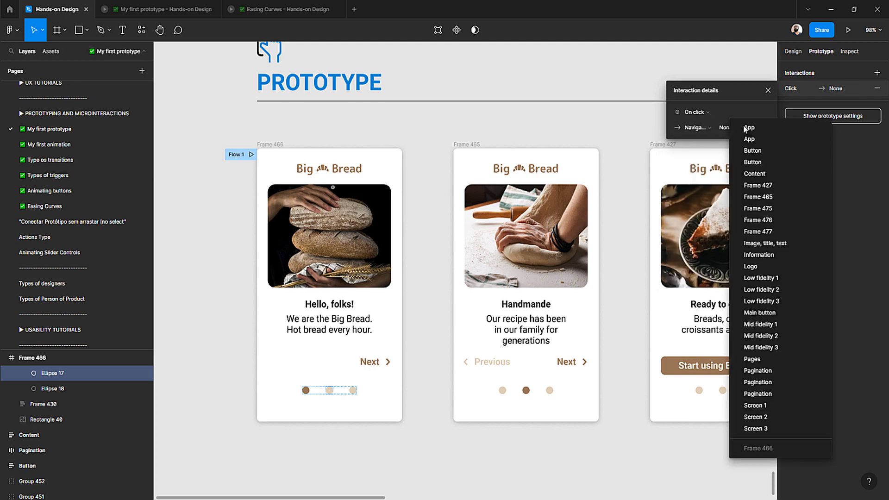
click(333, 392)
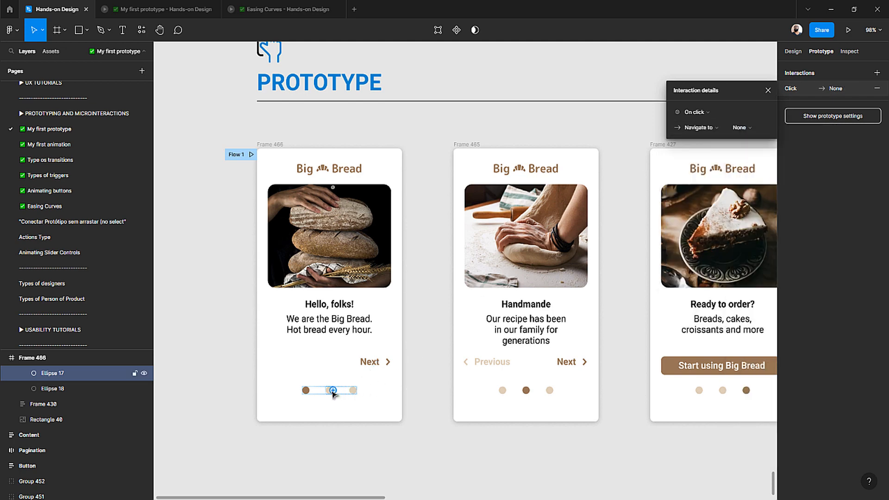
click(235, 221)
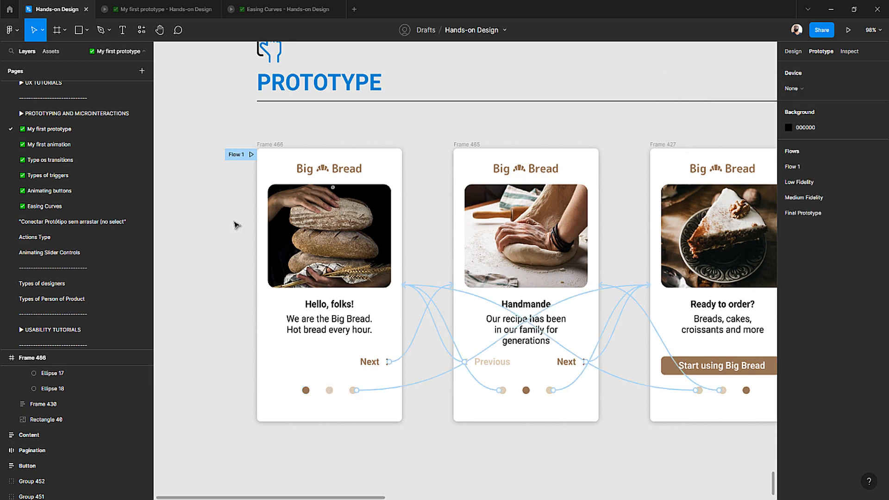
key(ctrl+z)
key(ctrl+z)
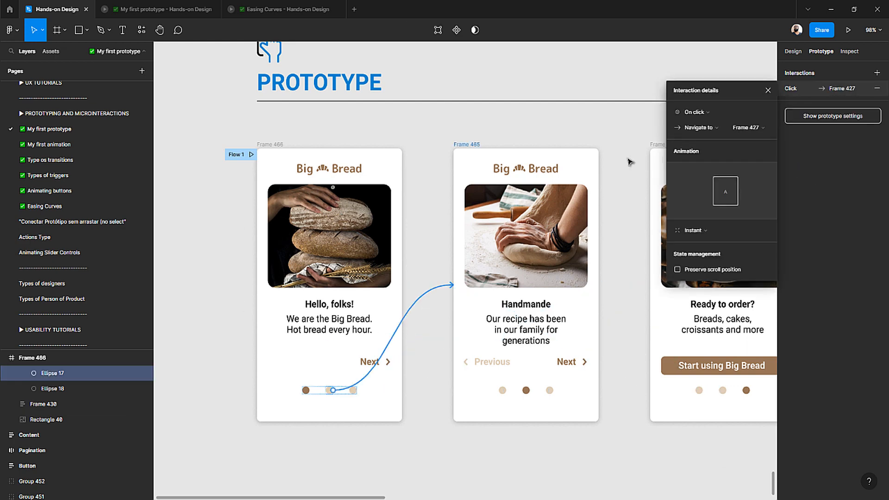
- View the trigger options of the pagination dot's interaction, keep On click, and clear the selection
click(696, 112)
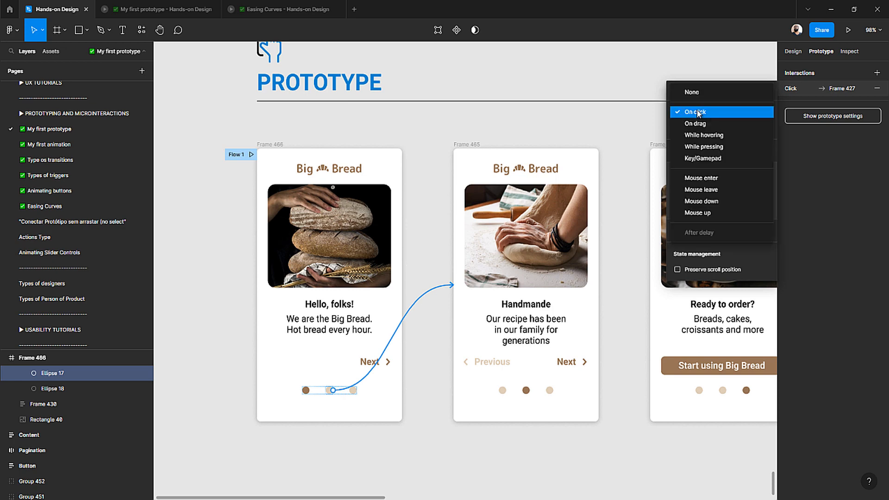
click(697, 113)
click(382, 179)
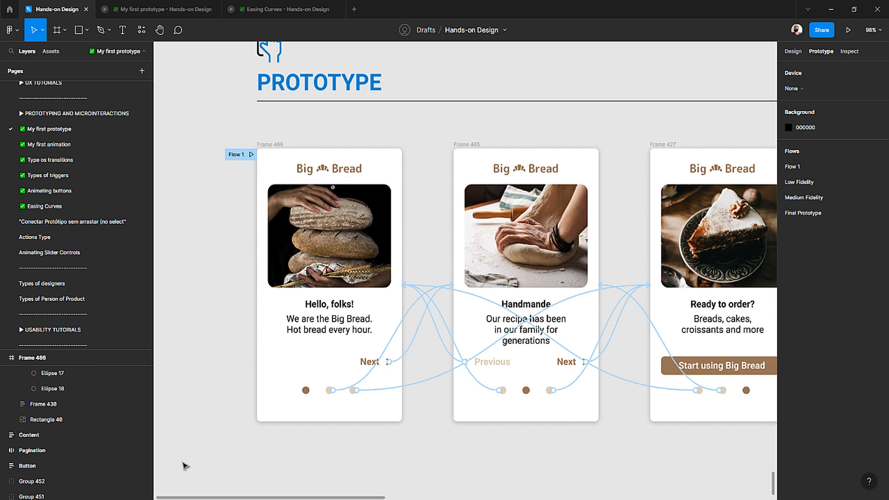
- On the Easing Curves page, examine the easing options of the interaction between Frame 21's circle and Frame 22, and clear the selection
click(68, 207)
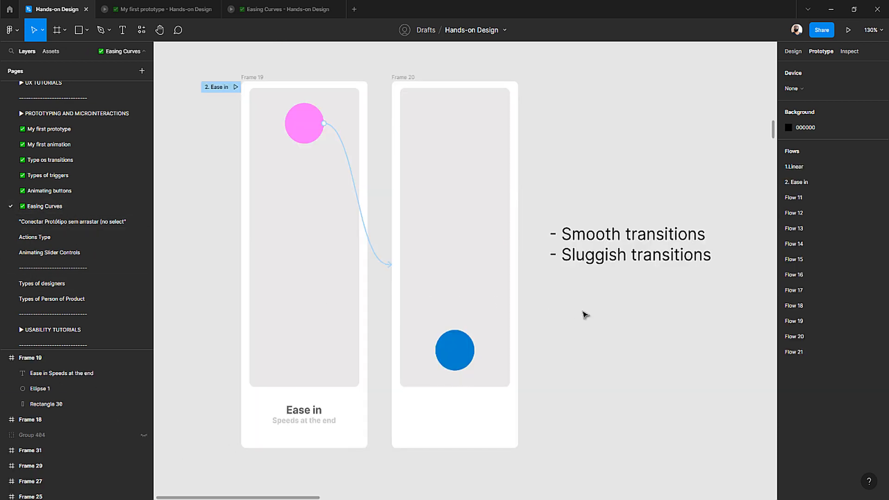
scroll(473, 316, down, 1)
scroll(472, 316, down, 10)
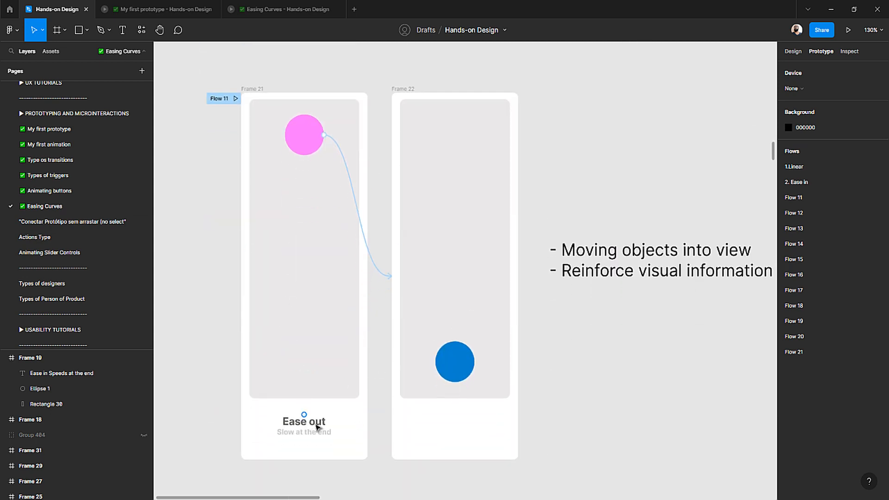
click(374, 259)
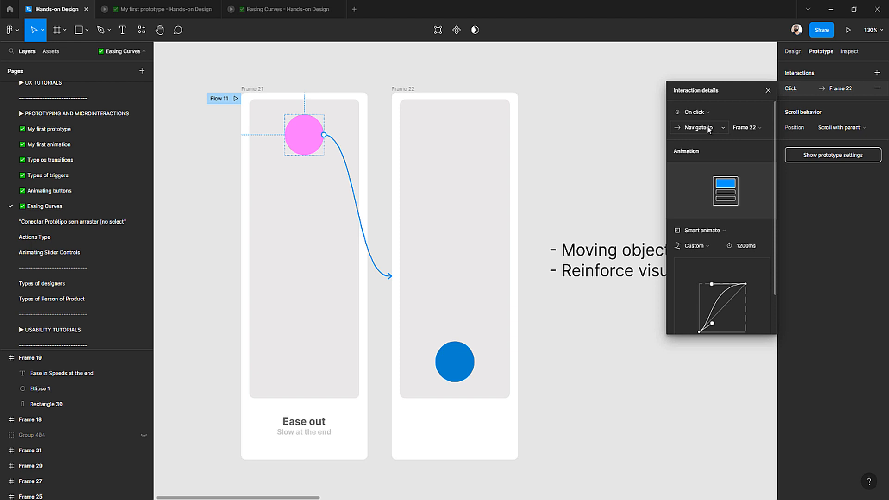
click(716, 245)
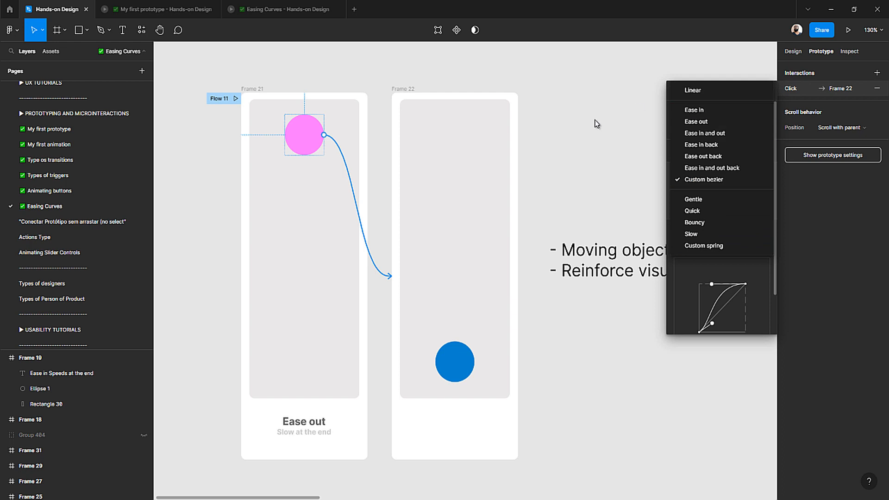
click(601, 176)
click(601, 176)
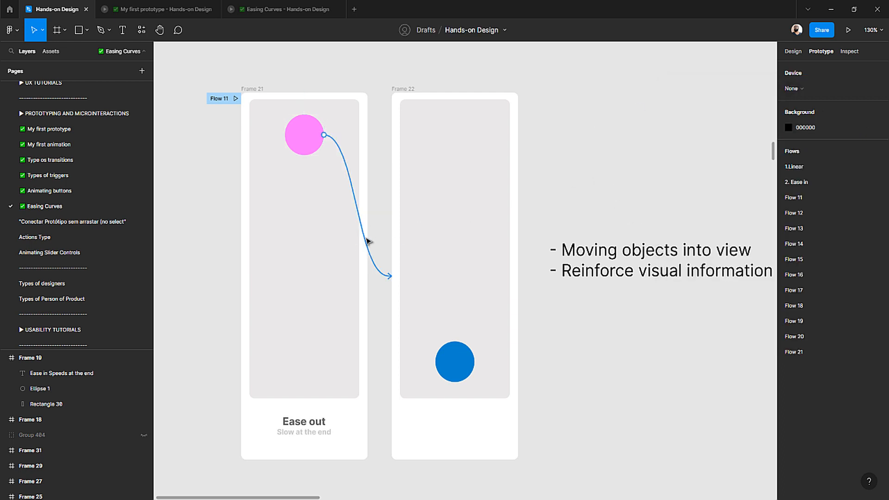
- Change "Slow" to "Slows" in Frame 21's caption and copy its title "Ease out"
double_click(323, 432)
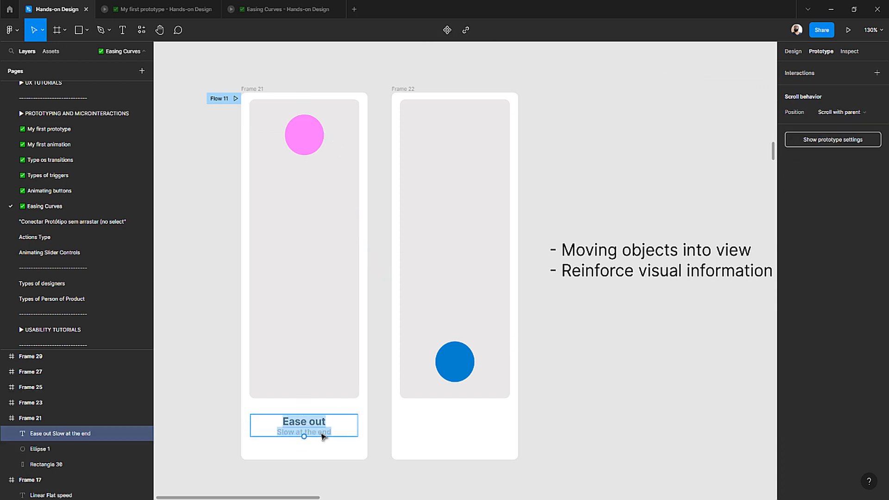
click(297, 432)
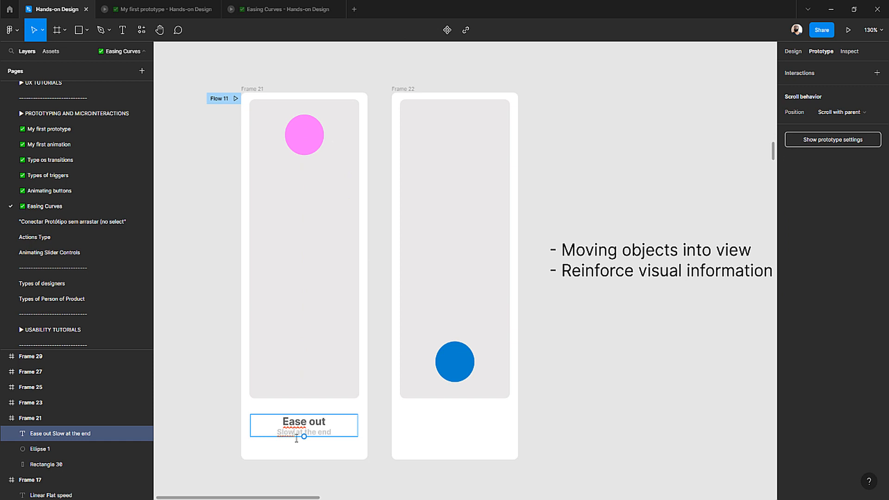
text(s)
triple_click(312, 420)
key(ctrl+c)
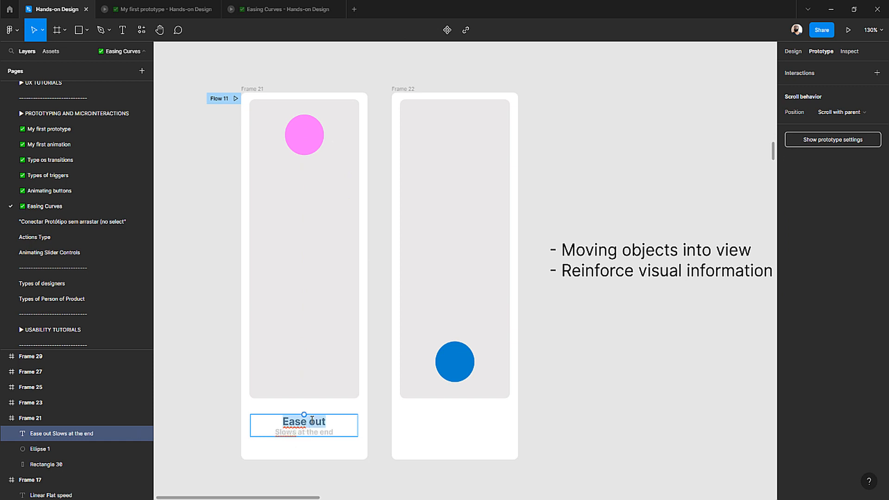
- Rename the flow starting at Frame 21 to "3.Ease out"
double_click(226, 99)
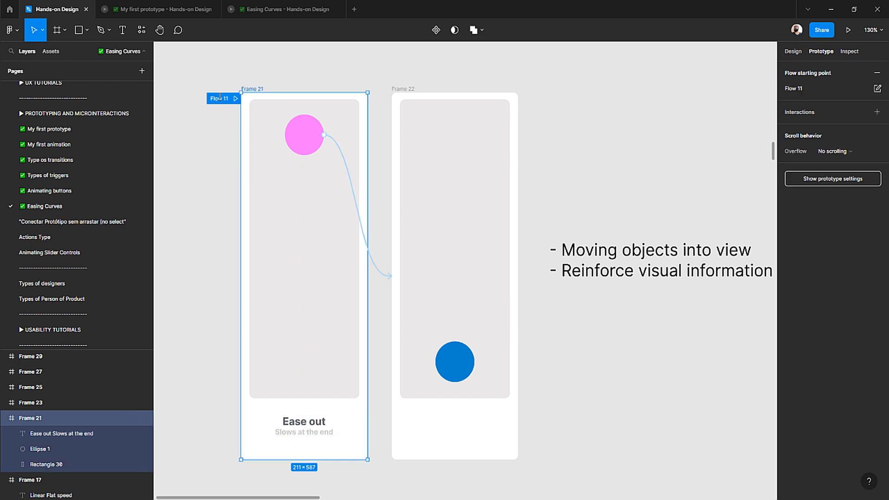
text(3.)
key(ctrl+v)
key(Return)
click(234, 283)
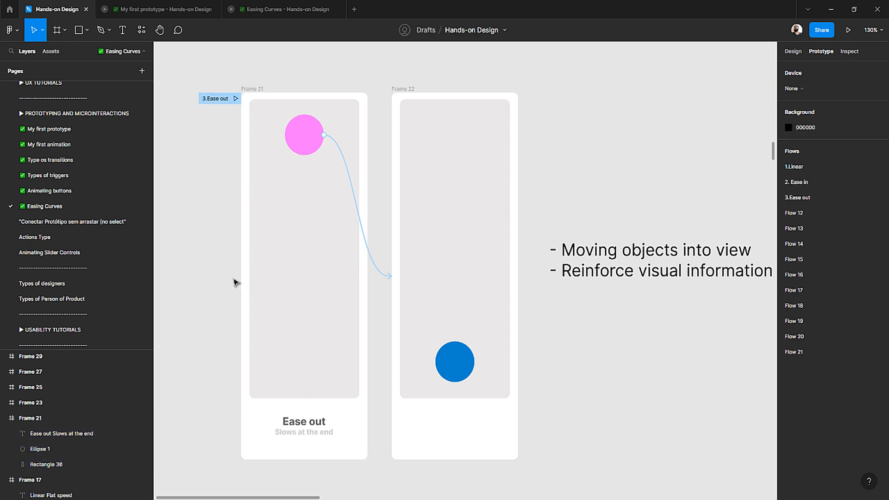
- Preview the 3.Ease out flow and play its circle animation
scroll(299, 260, down, 2)
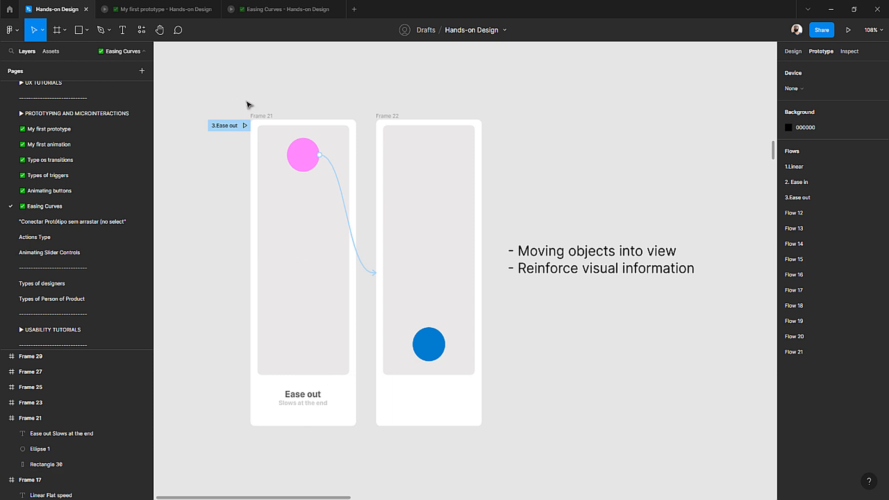
click(246, 126)
click(245, 126)
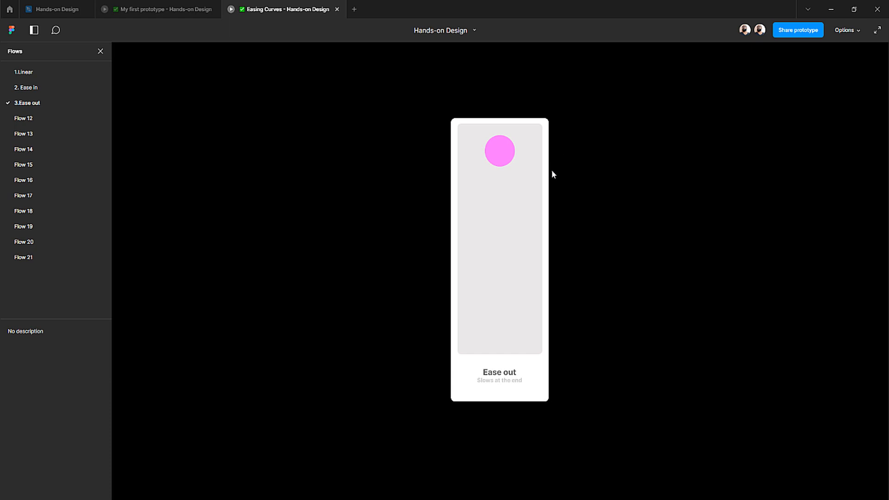
click(505, 157)
click(499, 159)
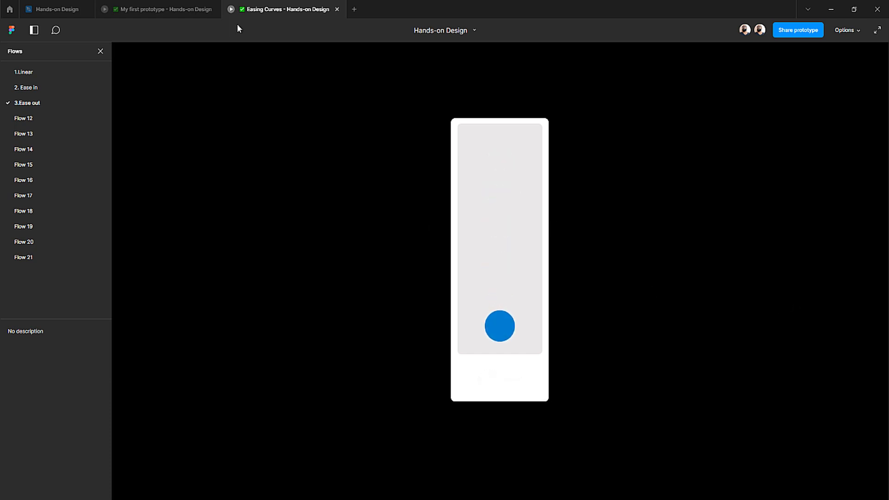
- Close the "My first prototype" preview and return to the Hands-on Design file
click(213, 9)
click(82, 10)
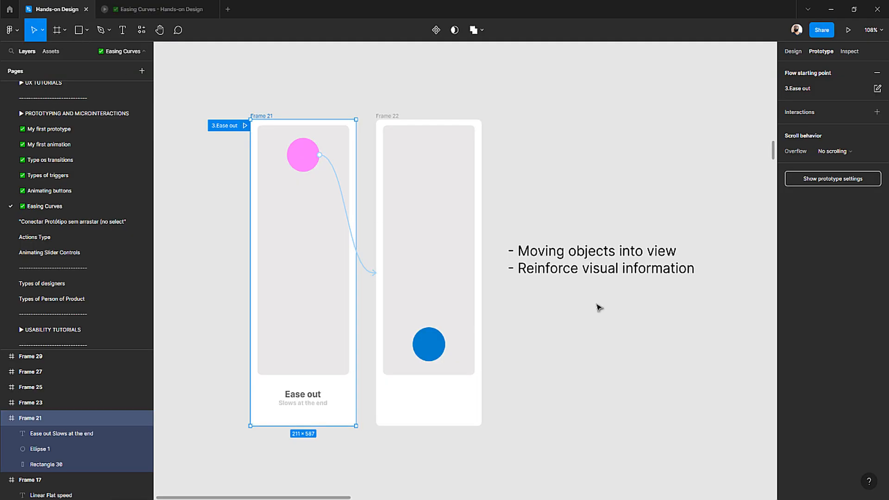
scroll(510, 306, right, 3)
scroll(509, 305, left, 4)
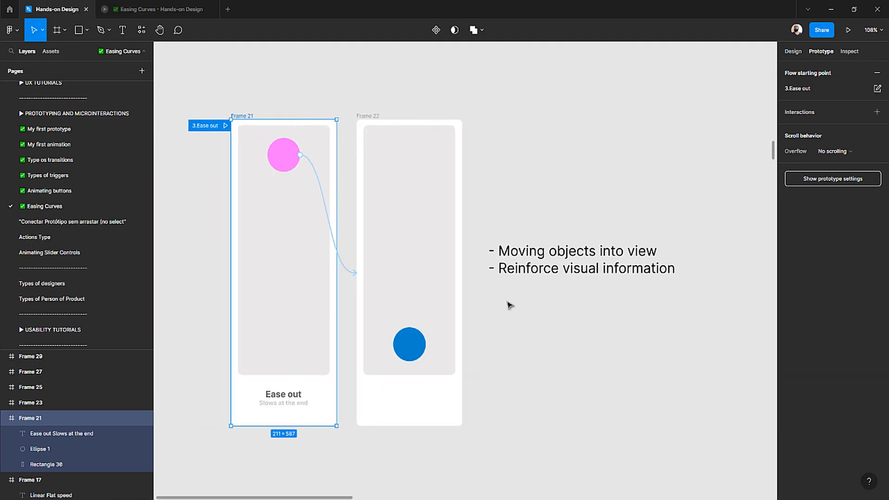
- Rename the flow starting at Frame 23 to "4.Ease in and out", matching its caption title
scroll(509, 306, down, 3)
scroll(509, 306, down, 6)
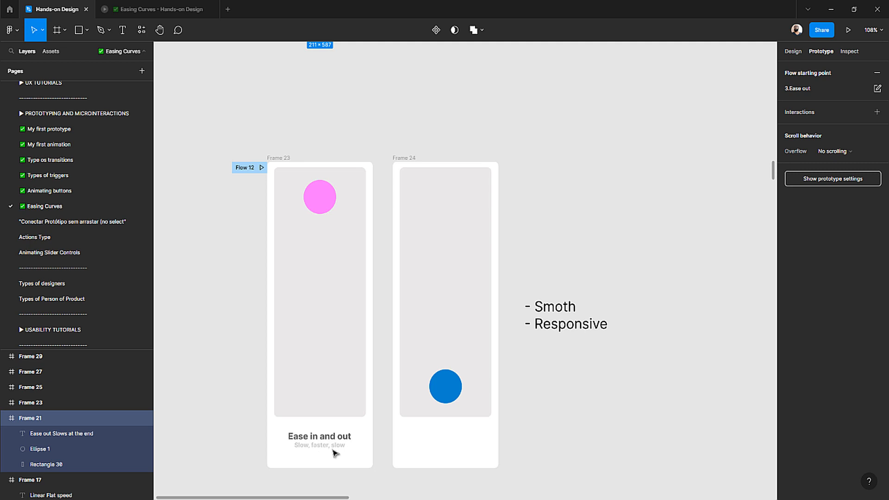
click(303, 435)
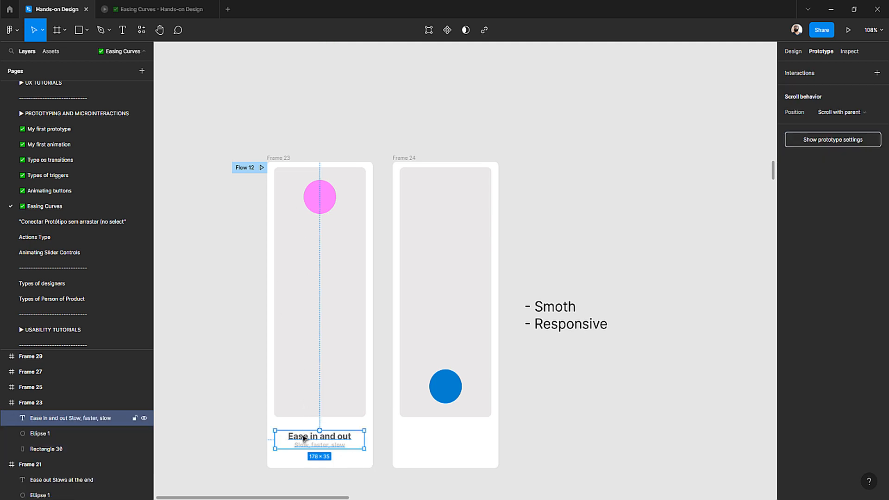
triple_click(303, 436)
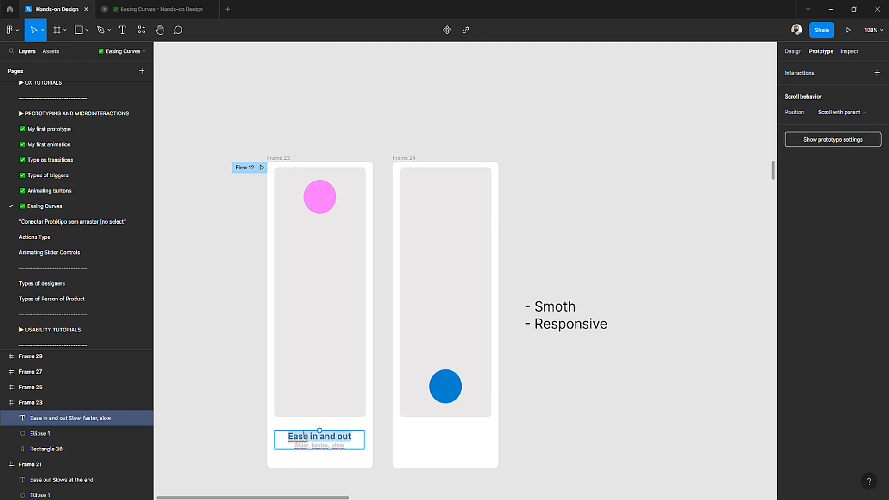
double_click(241, 167)
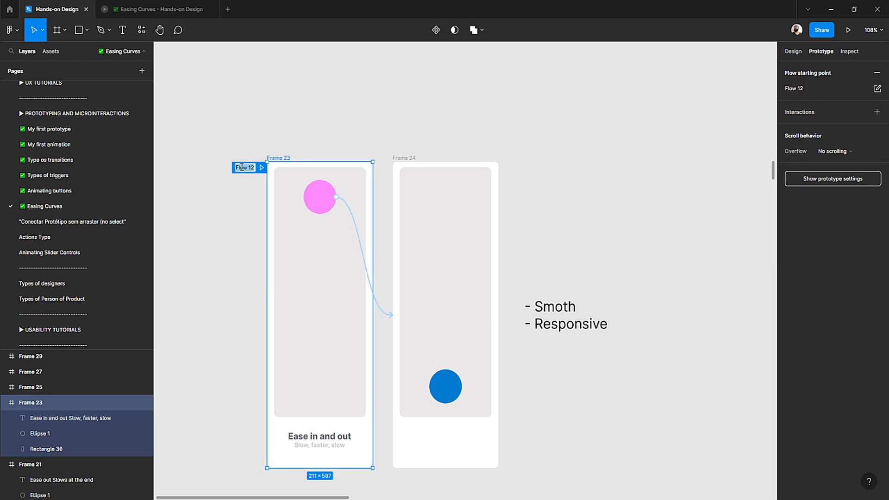
text(4.Ease in and out)
click(399, 135)
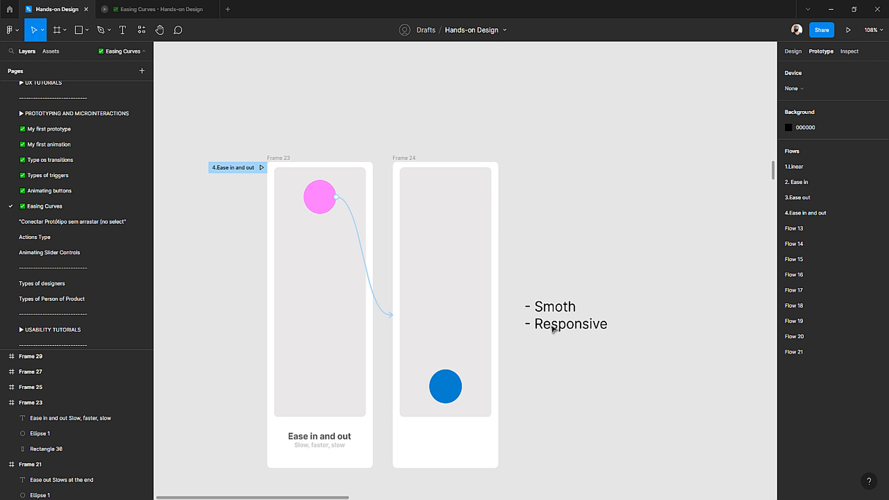
- Preview the 4.Ease in and out flow, play its circle animation, and return to the Hands-on Design file
scroll(314, 176, down, 5)
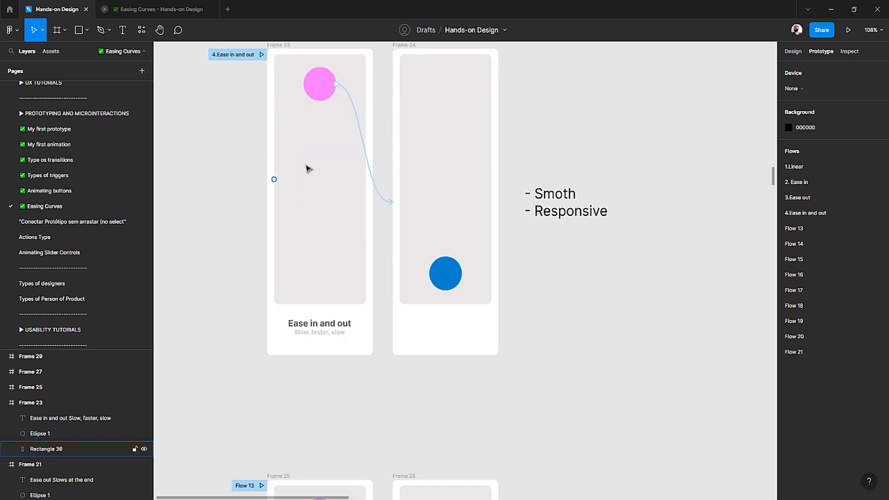
scroll(309, 168, up, 4)
drag(243, 201, 269, 192)
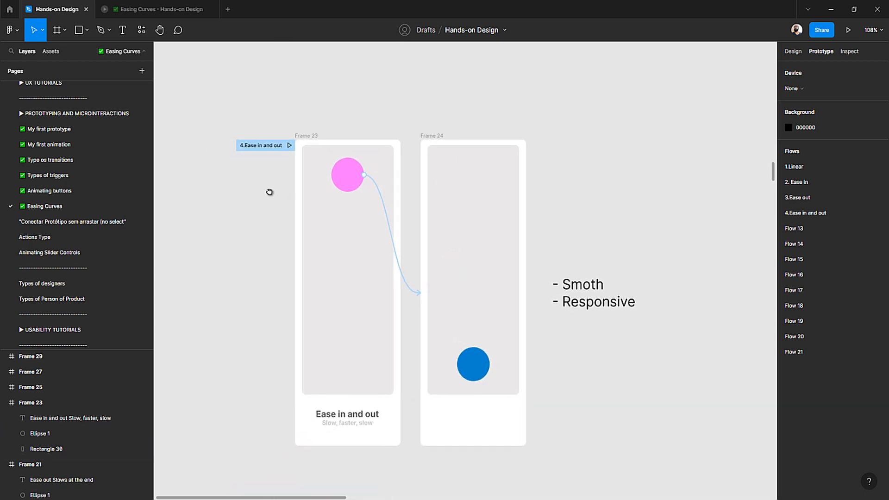
click(290, 145)
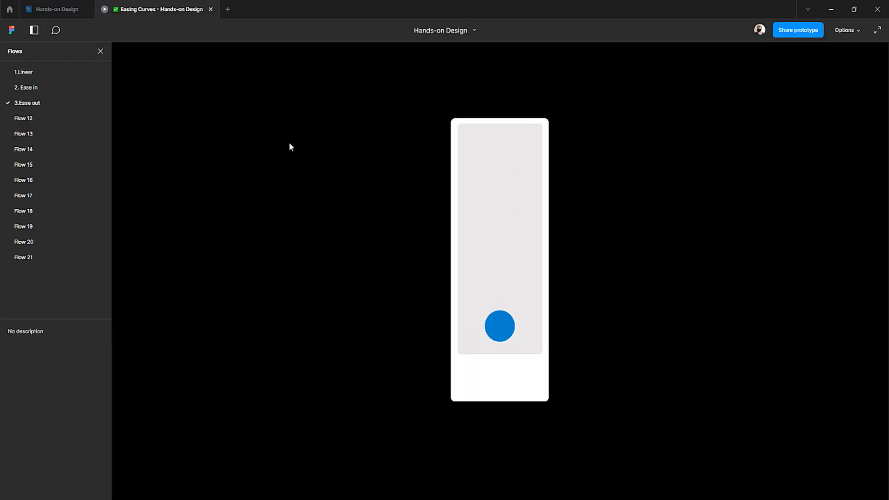
click(500, 149)
click(504, 280)
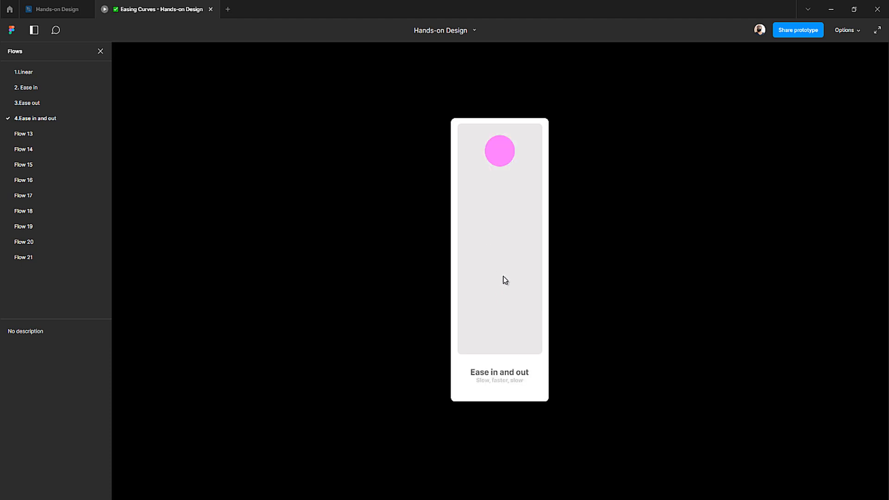
click(505, 163)
click(57, 9)
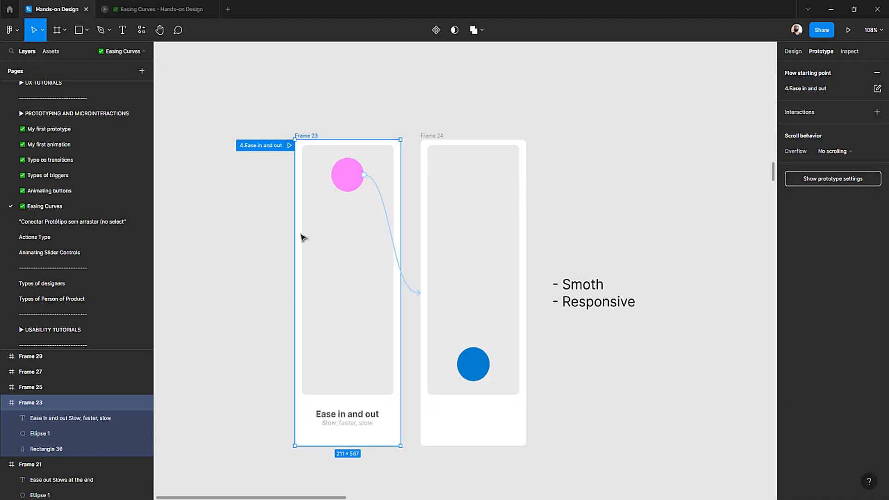
- Copy Frame 25's caption title and rename its flow to "6.Ease in back"
scroll(297, 293, down, 6)
scroll(299, 306, down, 4)
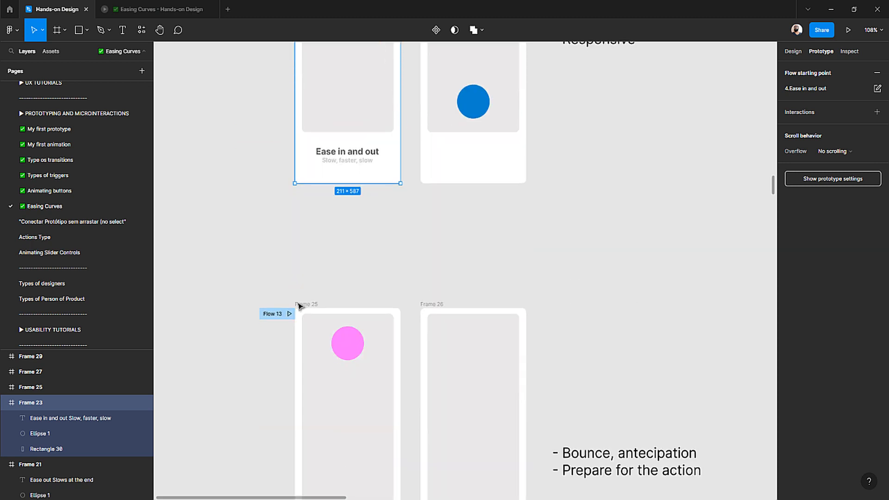
scroll(336, 361, down, 1)
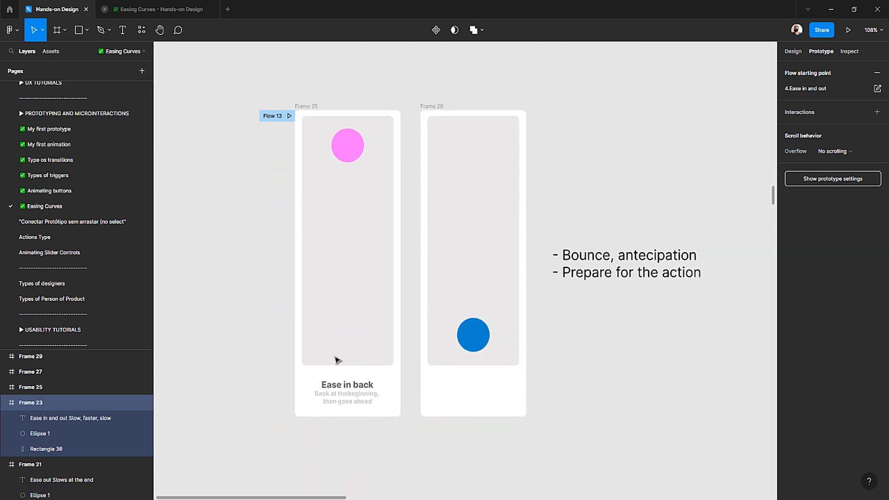
click(348, 376)
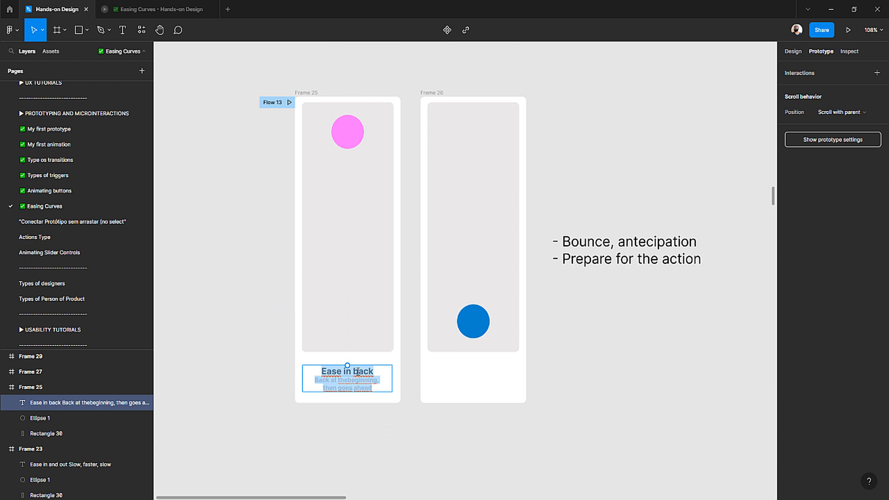
triple_click(359, 372)
key(ctrl+c)
click(277, 106)
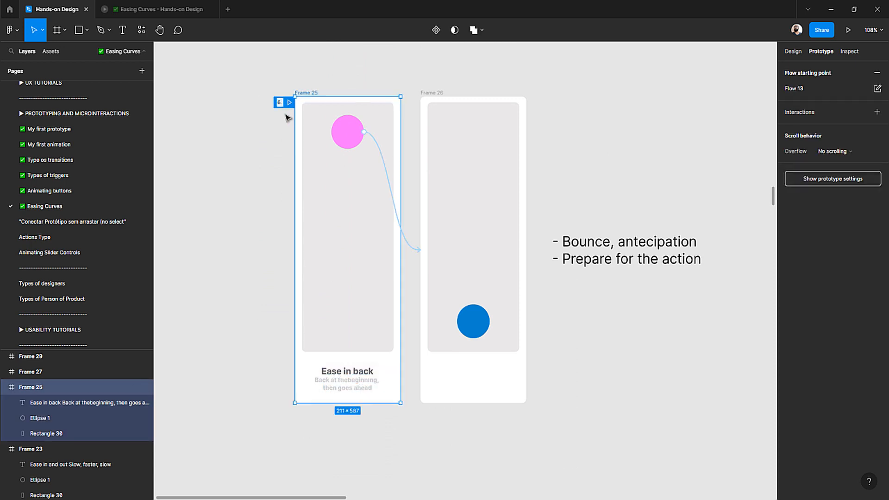
text(6.)
key(ctrl+v)
key(Return)
- Check the numbering of the preceding flows and renumber Frame 25's flow as "5.Ease in back"
scroll(291, 137, up, 9)
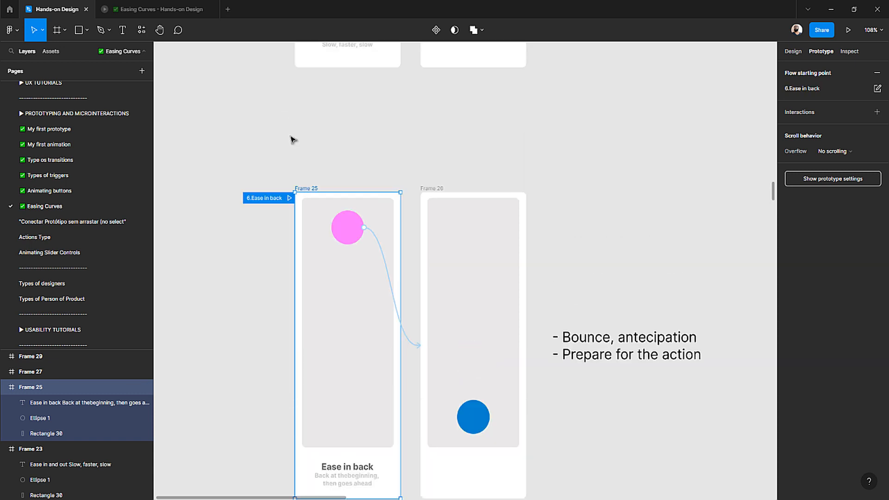
scroll(293, 139, down, 3)
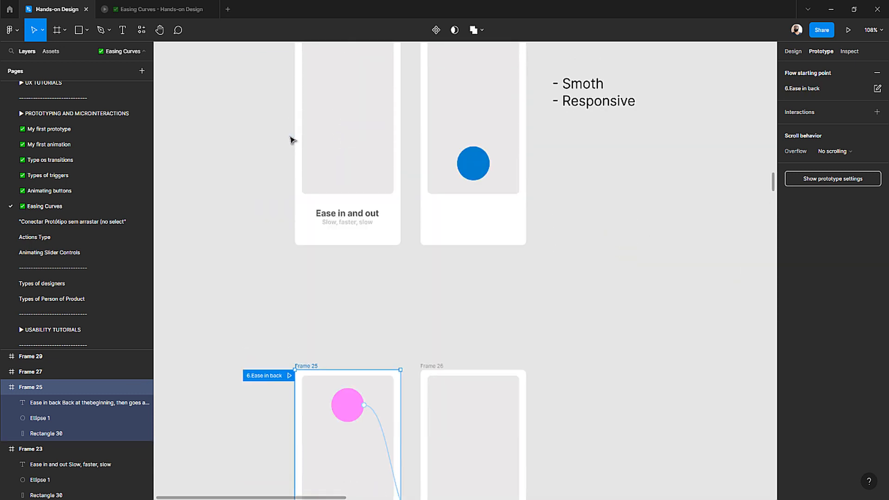
scroll(291, 140, up, 15)
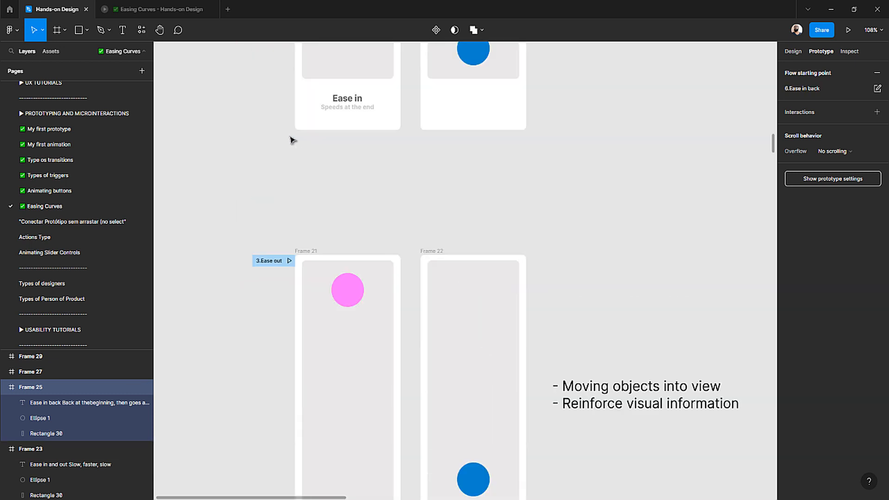
scroll(292, 140, up, 16)
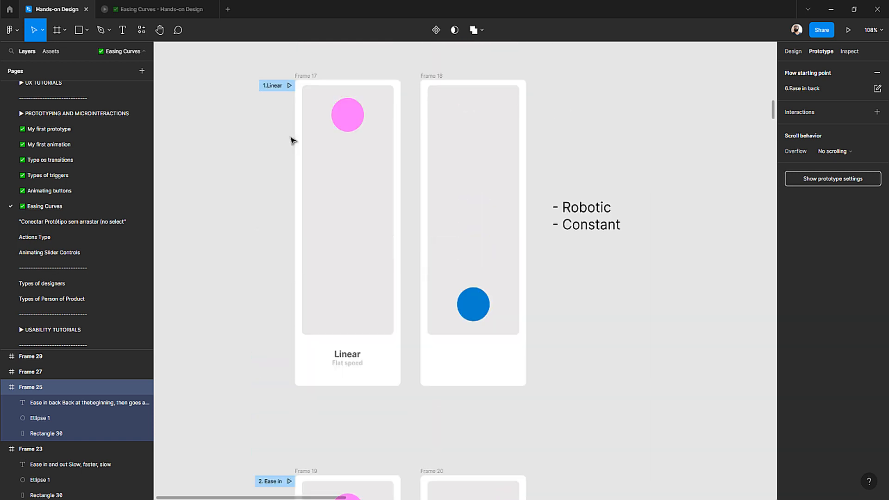
scroll(291, 140, down, 20)
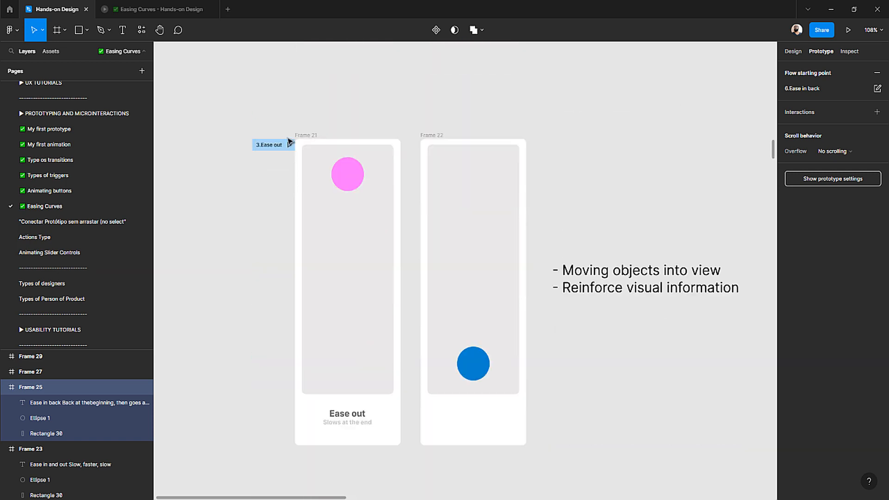
scroll(288, 141, down, 2)
scroll(288, 143, down, 7)
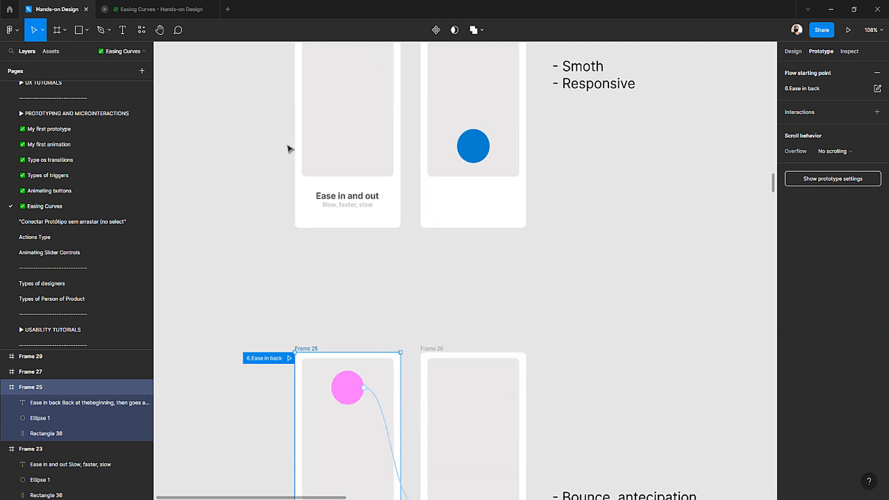
double_click(260, 242)
click(261, 242)
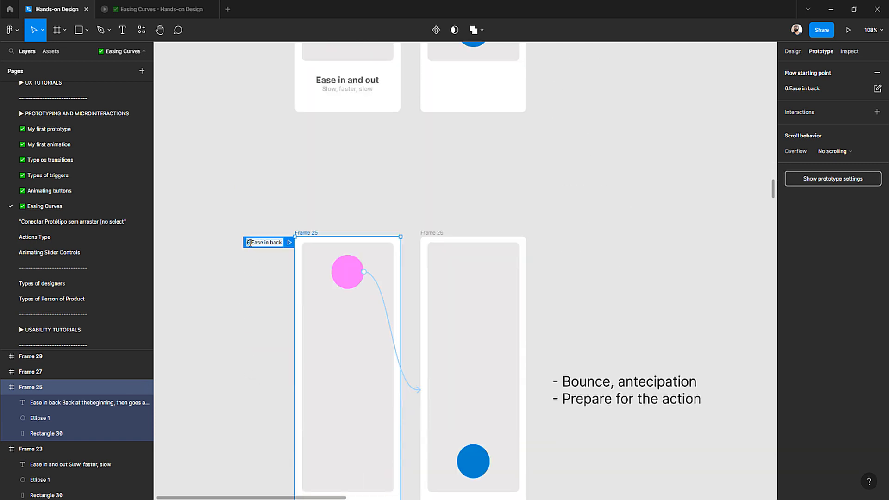
text(5)
click(250, 302)
- Correct "thebeginning" to "the beginning" in Frame 25's caption and clear the selection
scroll(290, 294, down, 5)
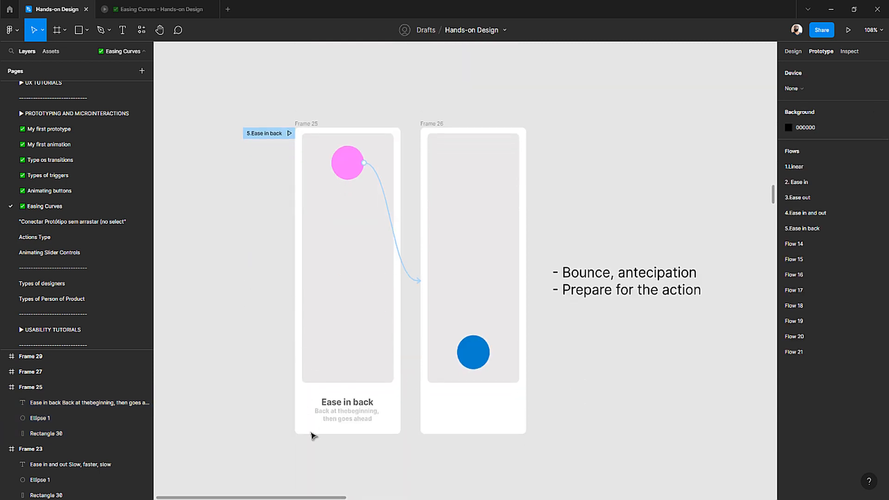
click(345, 418)
scroll(350, 410, up, 5)
double_click(351, 408)
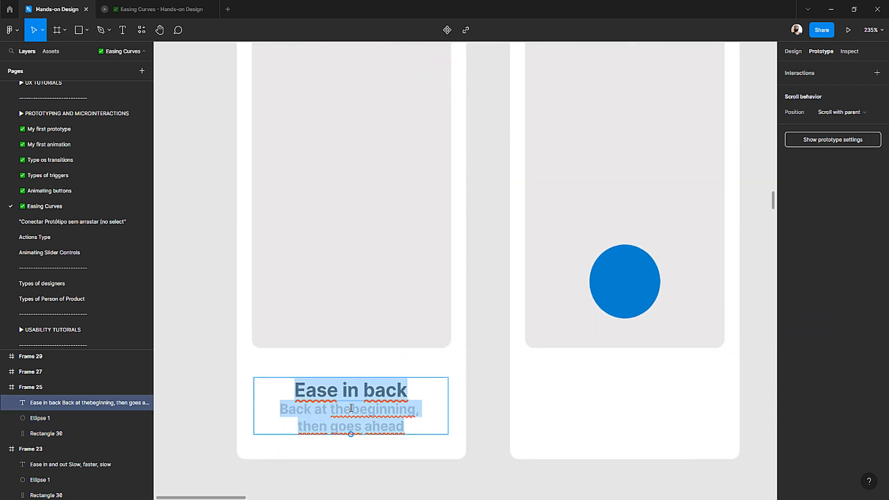
click(351, 409)
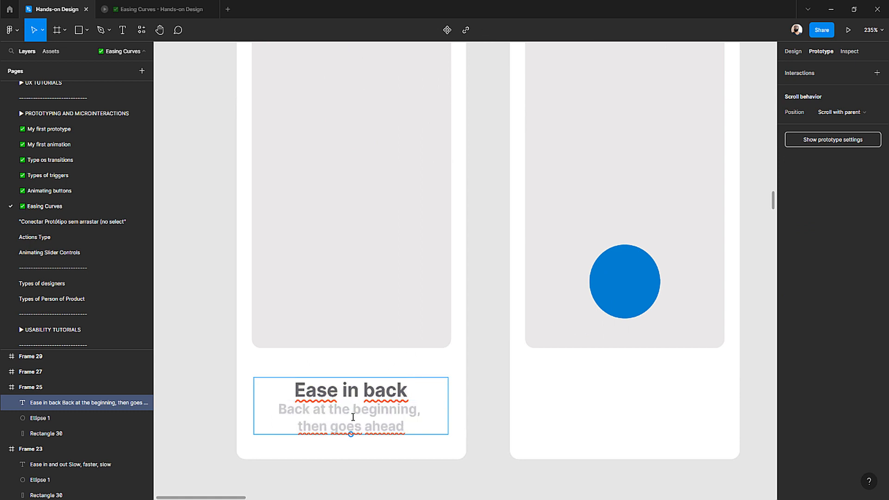
key(Escape)
click(324, 462)
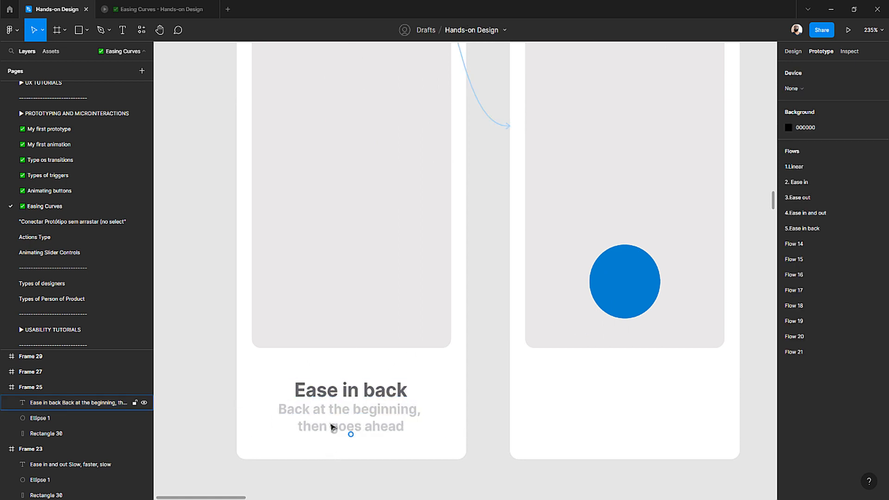
- Preview the 5.Ease in back flow and play its circle animation
scroll(296, 361, down, 5)
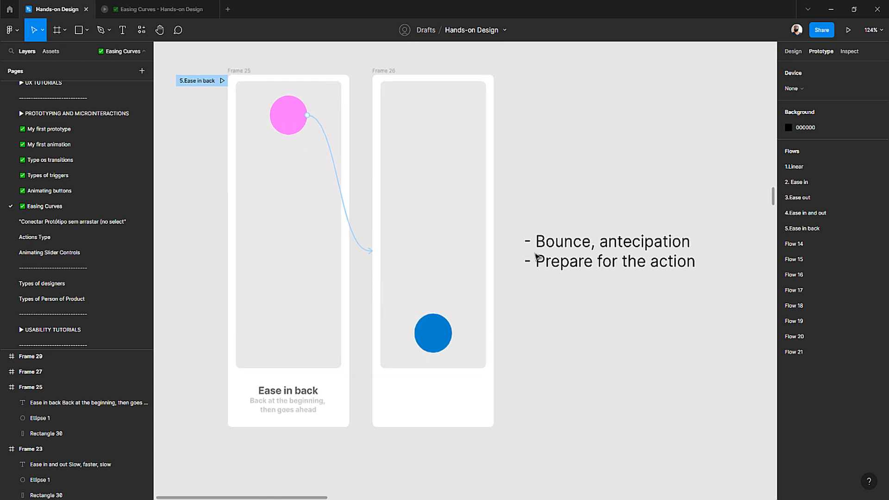
scroll(535, 256, left, 1)
scroll(535, 257, up, 1)
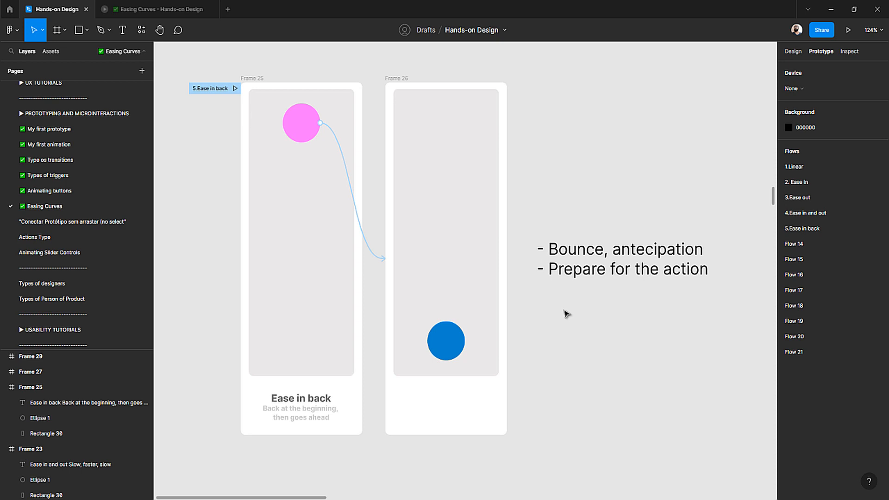
click(235, 89)
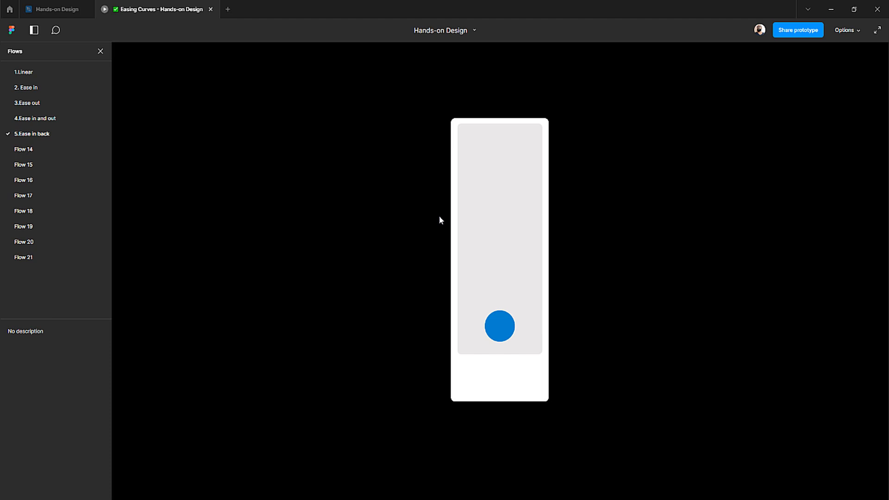
- Replay the Ease in back circle animation in both directions and return to the Hands-on Design file
click(489, 328)
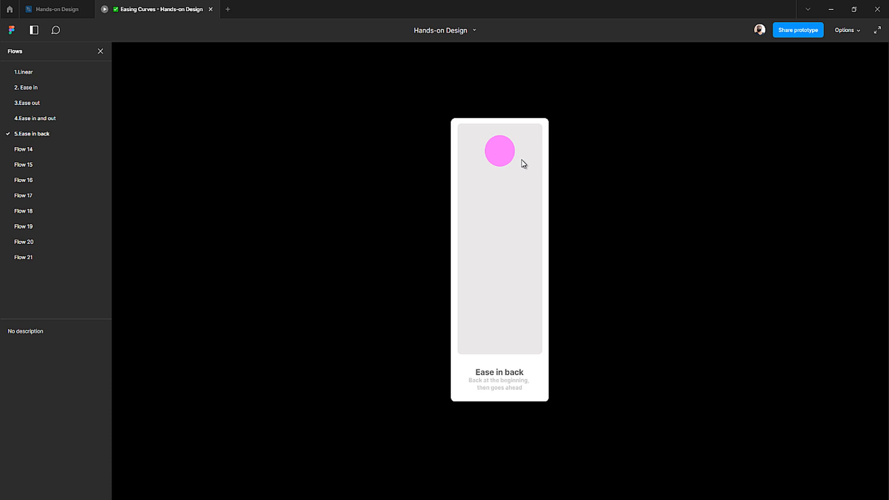
click(503, 158)
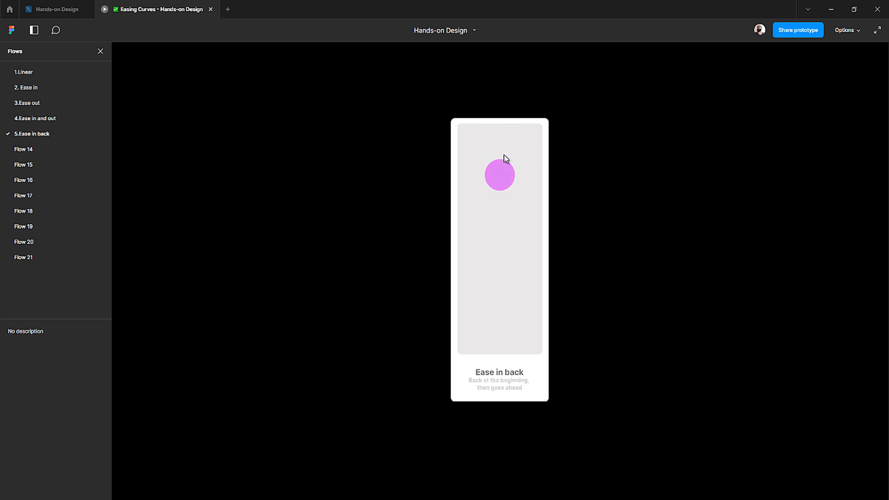
click(54, 10)
- Copy Frame 27's caption title, check the preceding flow's number, and rename Frame 27's flow to "6.Ease out back"
scroll(492, 221, down, 5)
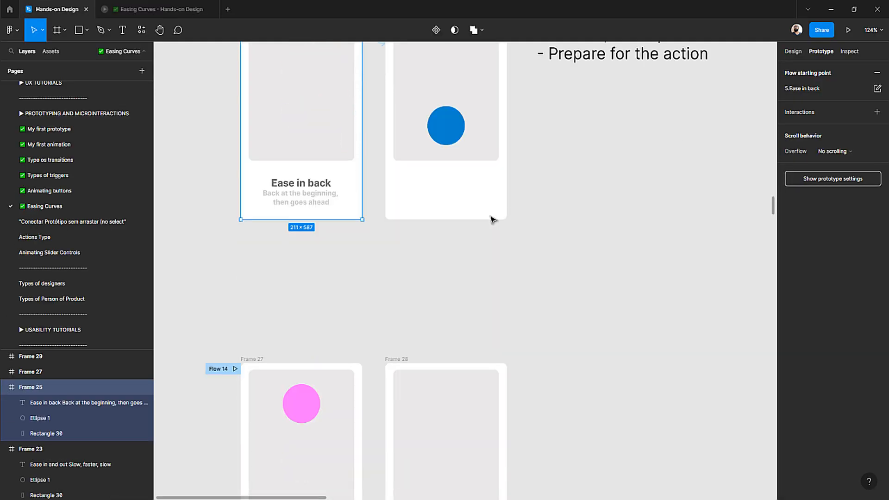
scroll(493, 220, down, 5)
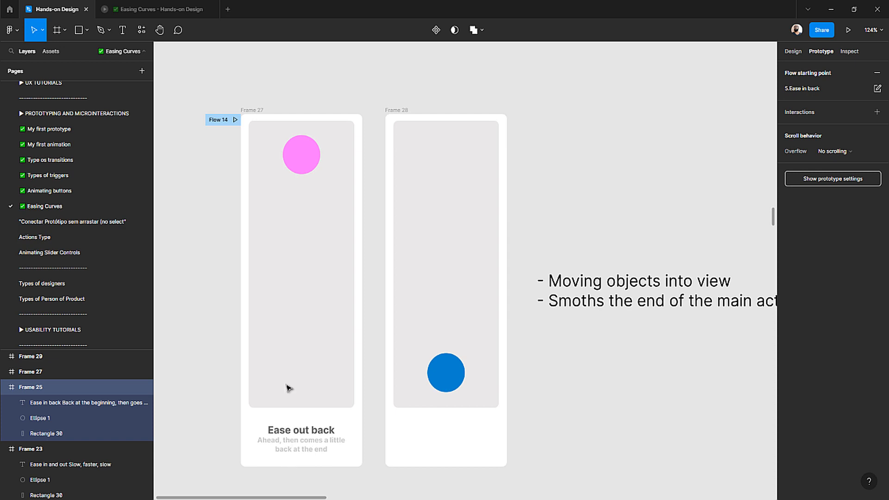
click(291, 430)
double_click(291, 430)
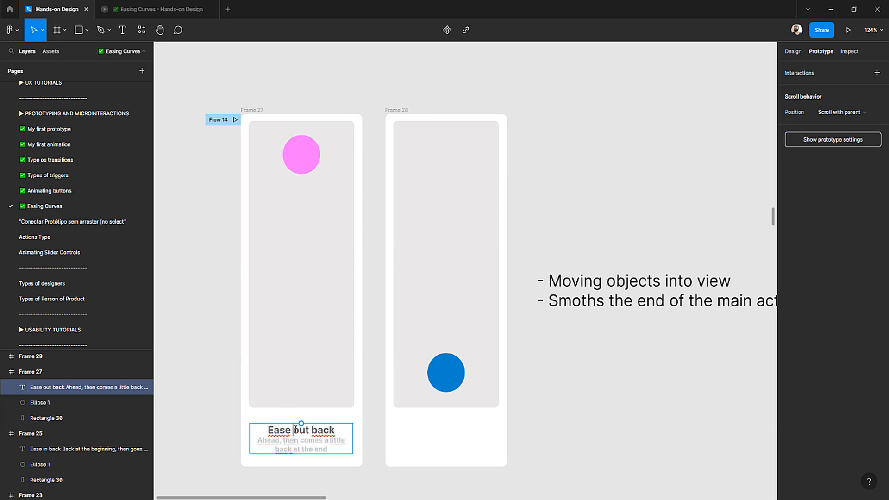
scroll(478, 306, down, 2)
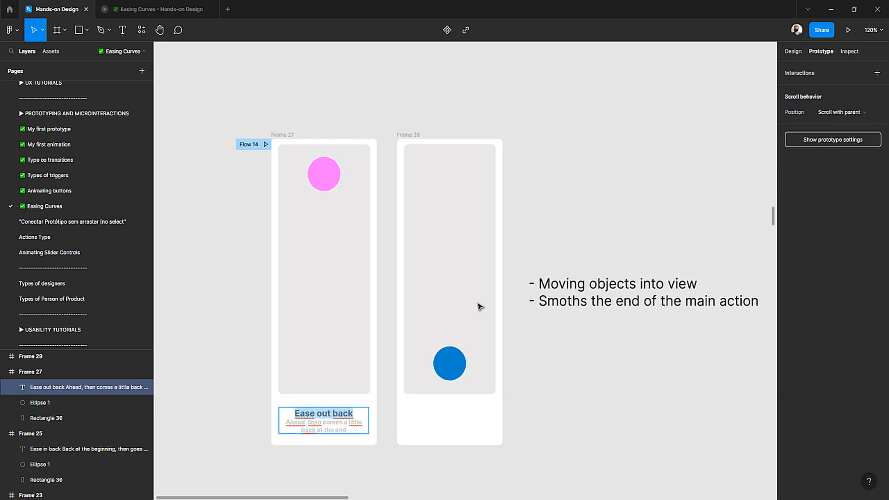
scroll(480, 305, right, 3)
scroll(479, 306, up, 7)
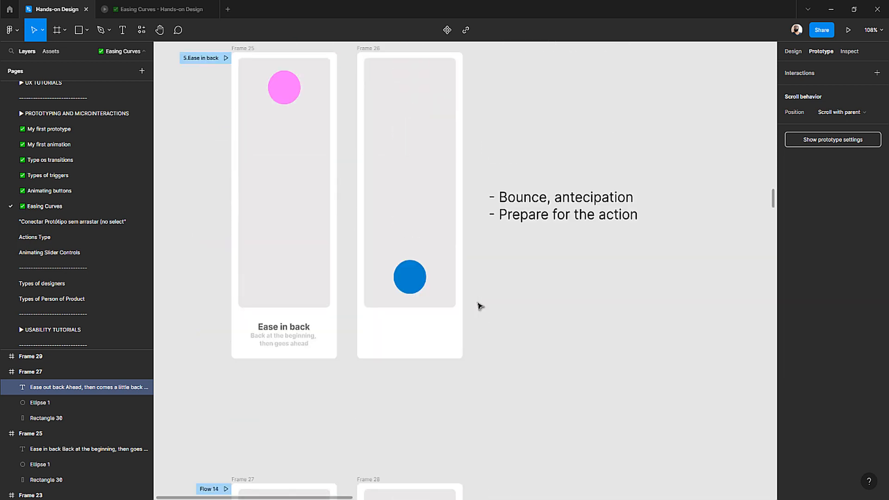
scroll(479, 307, down, 6)
scroll(479, 305, down, 2)
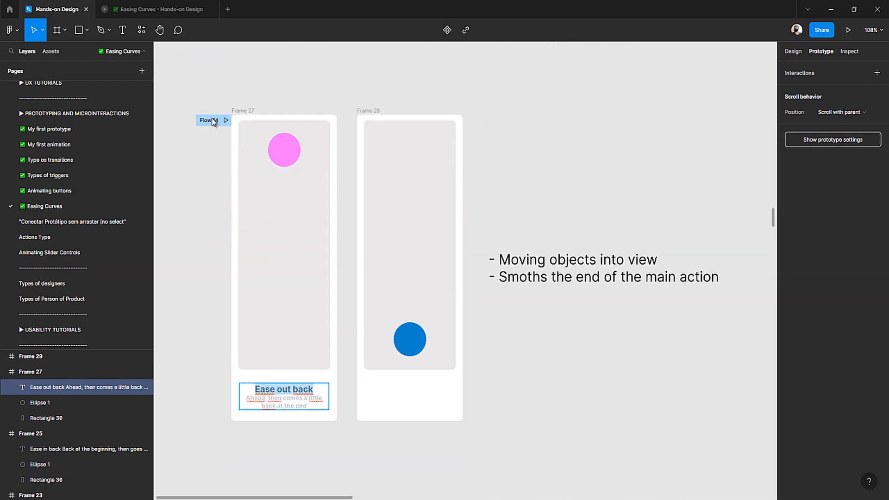
click(212, 120)
text(6.Ease out back)
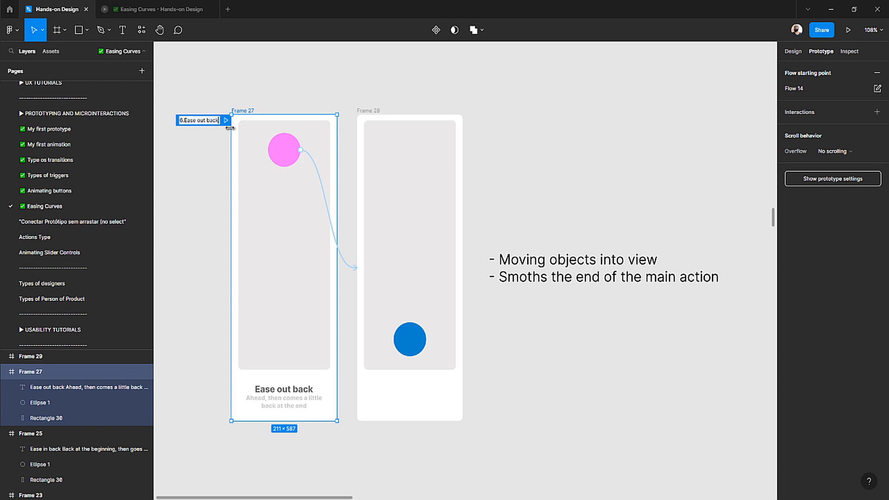
key(Return)
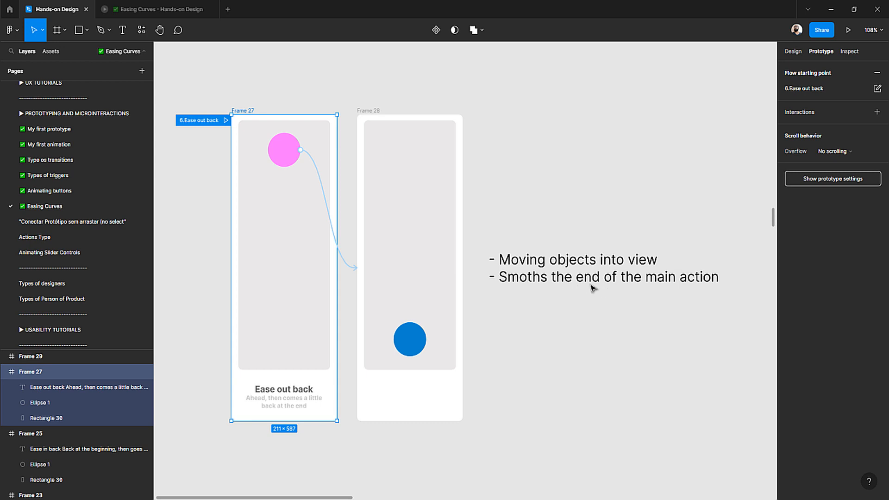
- Preview the 6.Ease out back flow, play its circle animation, and return to the design file
click(226, 121)
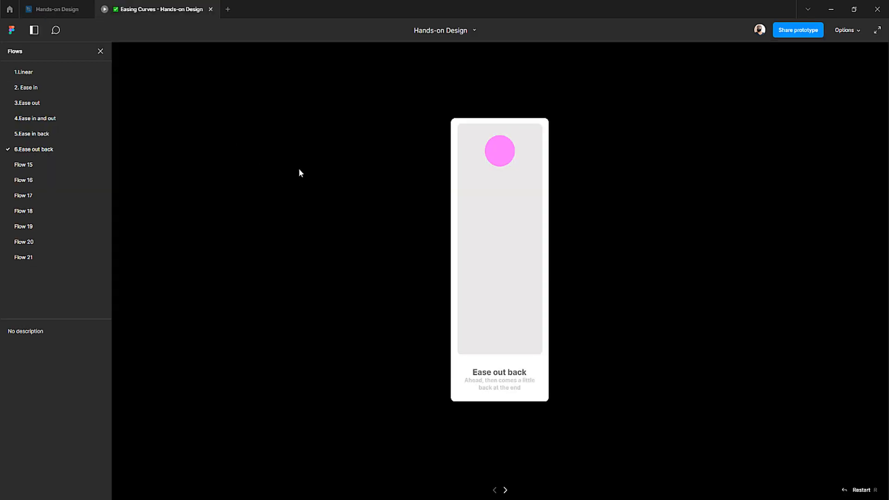
click(501, 154)
click(504, 156)
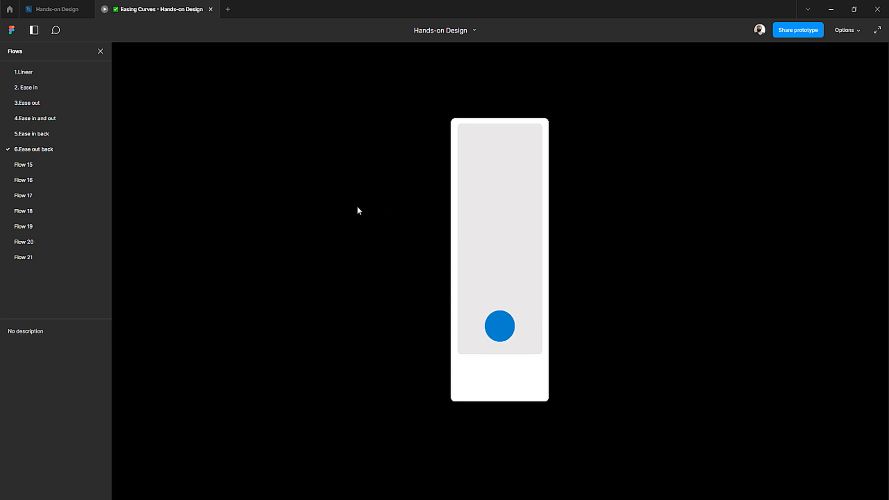
click(71, 12)
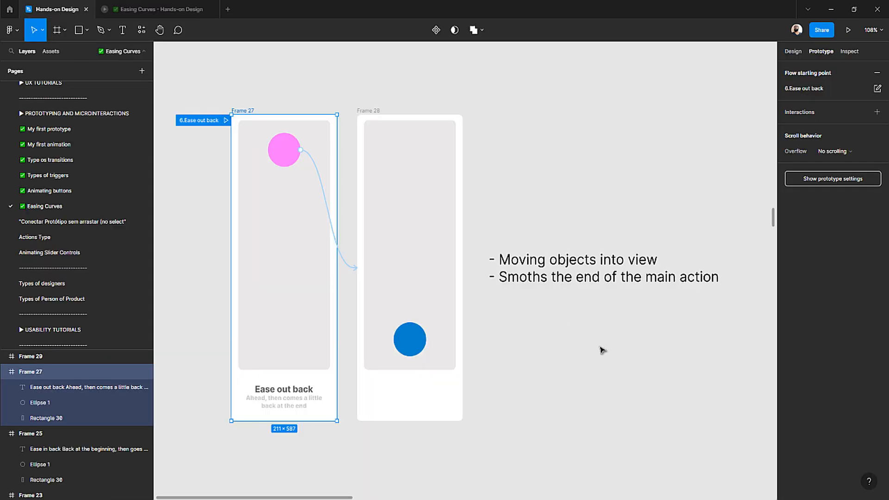
- Copy the "Ease in and out back" title from Frame 29's caption
scroll(538, 287, down, 5)
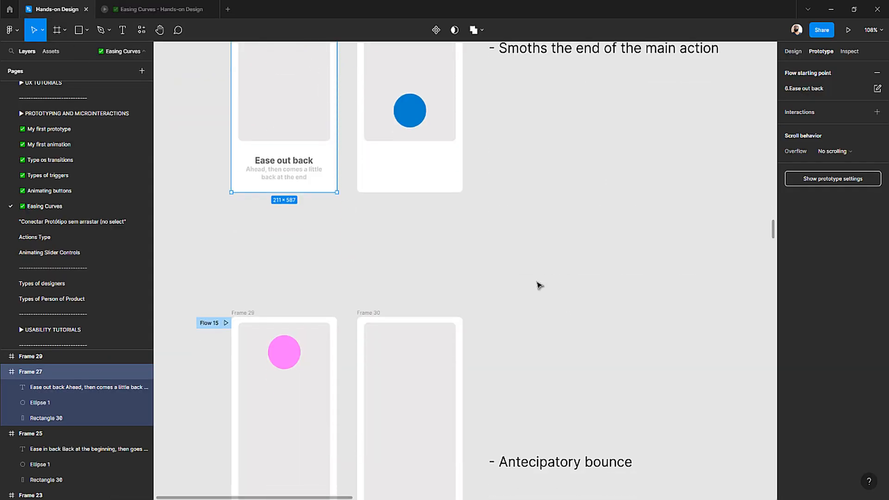
scroll(539, 286, left, 1)
scroll(539, 285, down, 2)
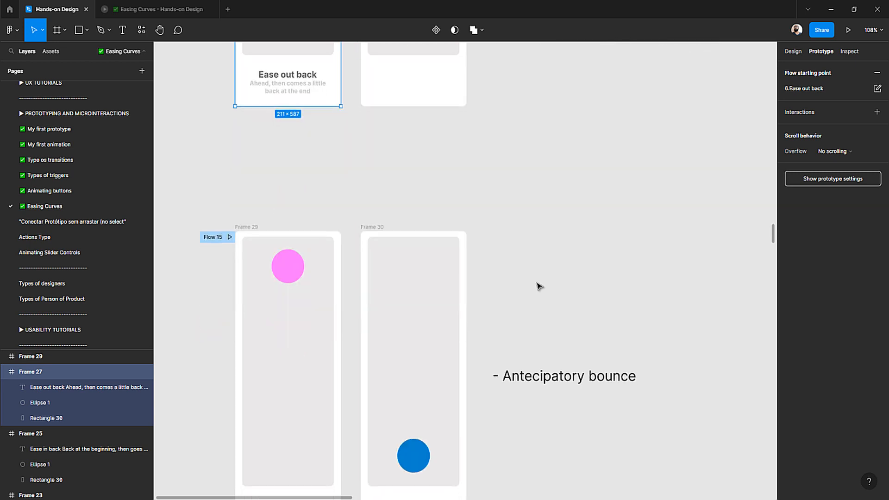
scroll(539, 286, down, 1)
scroll(538, 286, left, 1)
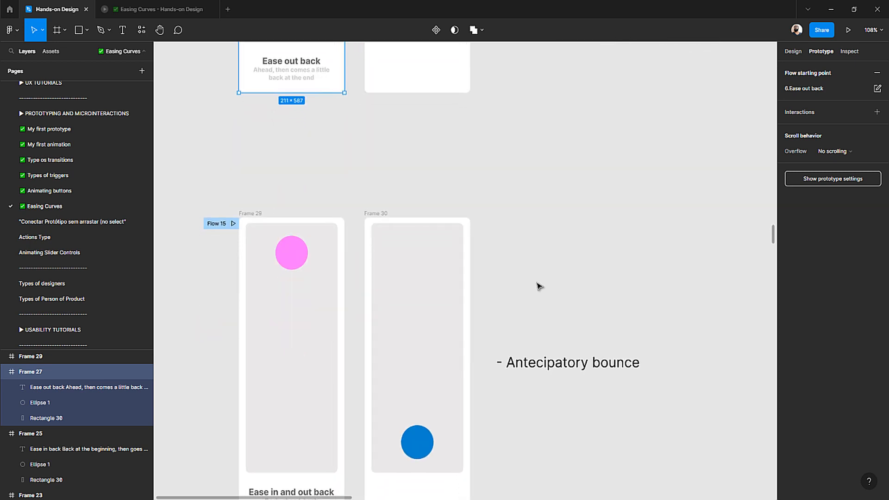
scroll(538, 286, up, 1)
scroll(538, 286, down, 4)
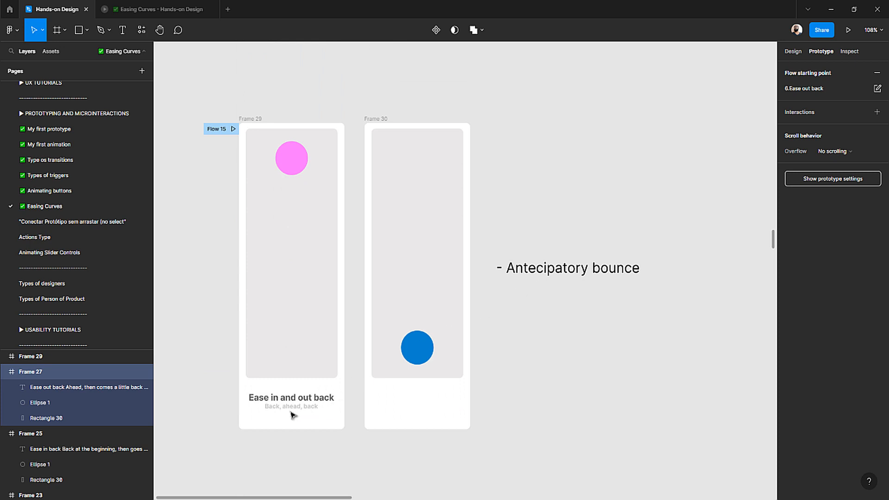
scroll(266, 407, up, 5)
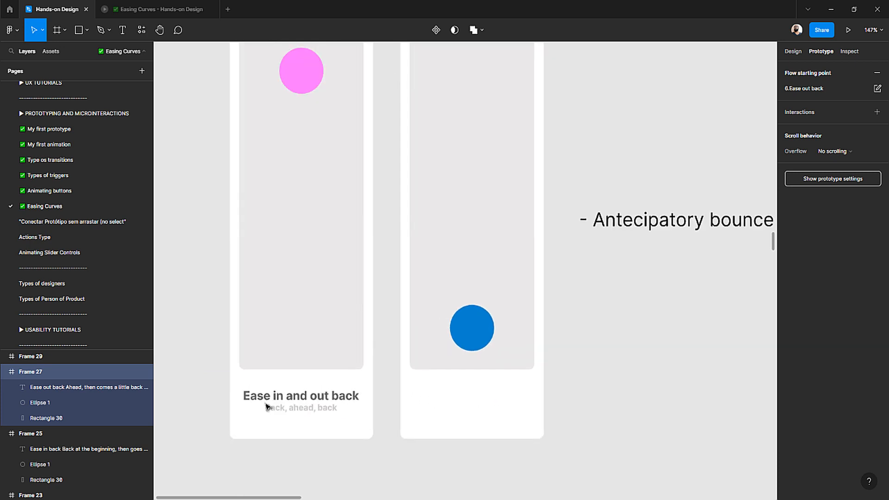
scroll(268, 404, left, 1)
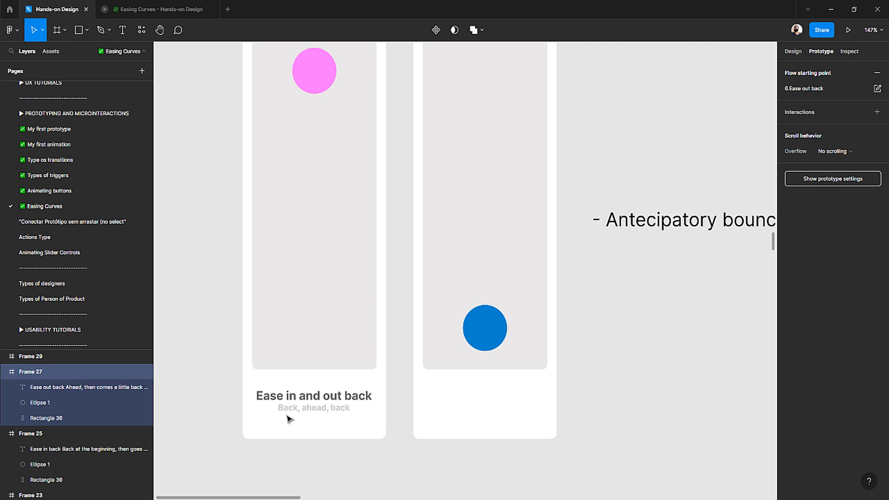
scroll(311, 325, up, 2)
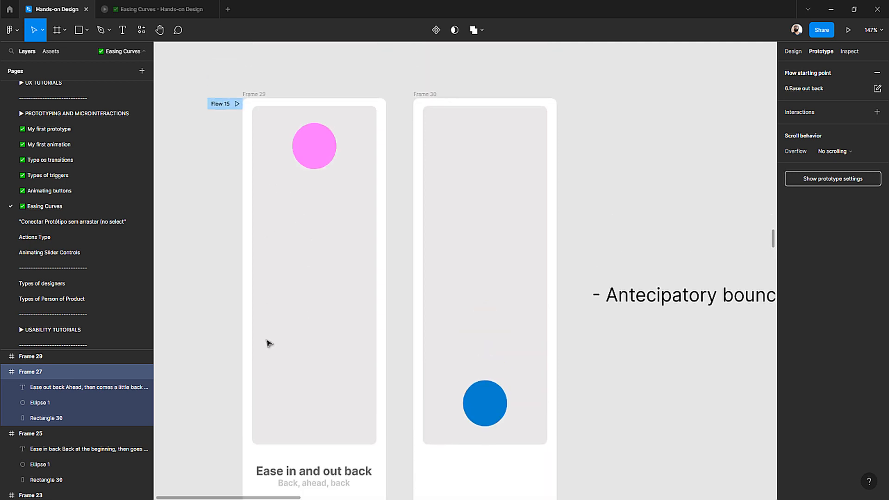
double_click(281, 436)
triple_click(281, 436)
key(ctrl+c)
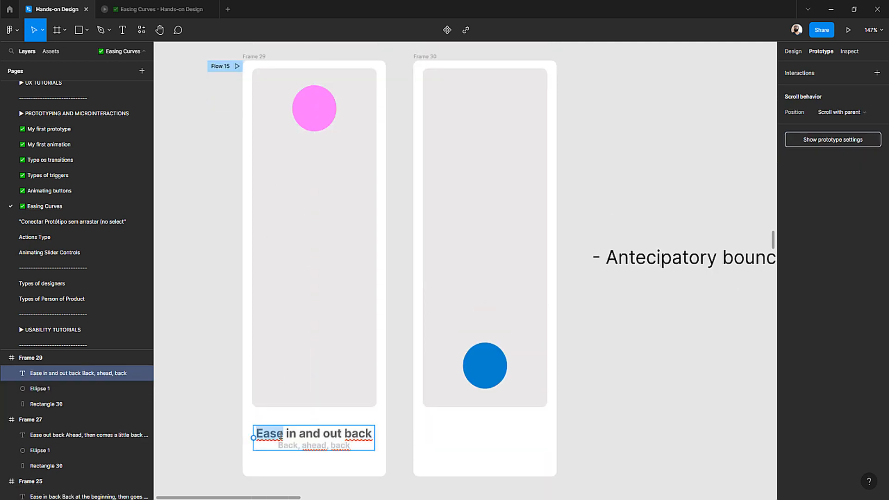
- Check the preceding flow's number and rename Frame 29's flow to "7.Ease in and out back"
scroll(264, 393, up, 8)
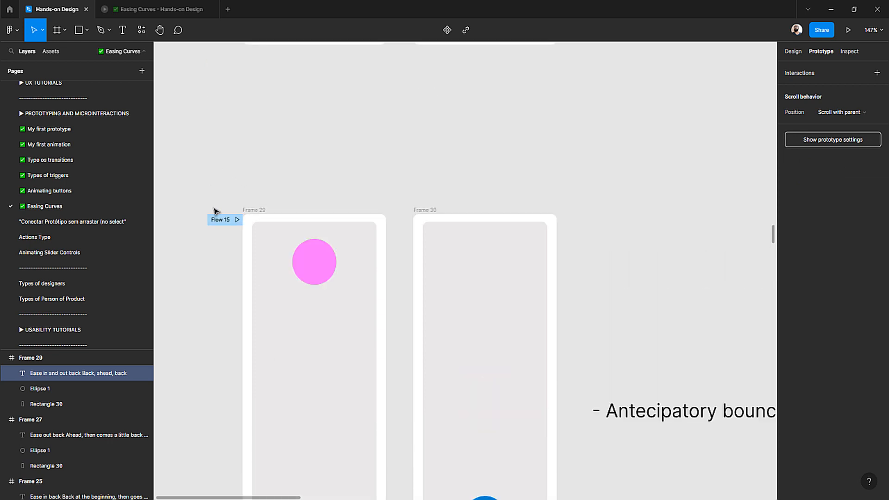
scroll(221, 242, up, 10)
scroll(223, 243, up, 10)
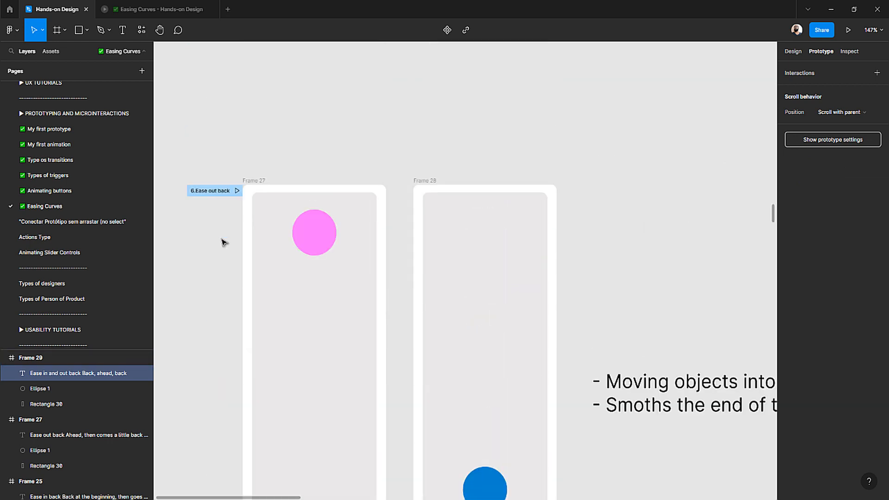
scroll(224, 242, down, 20)
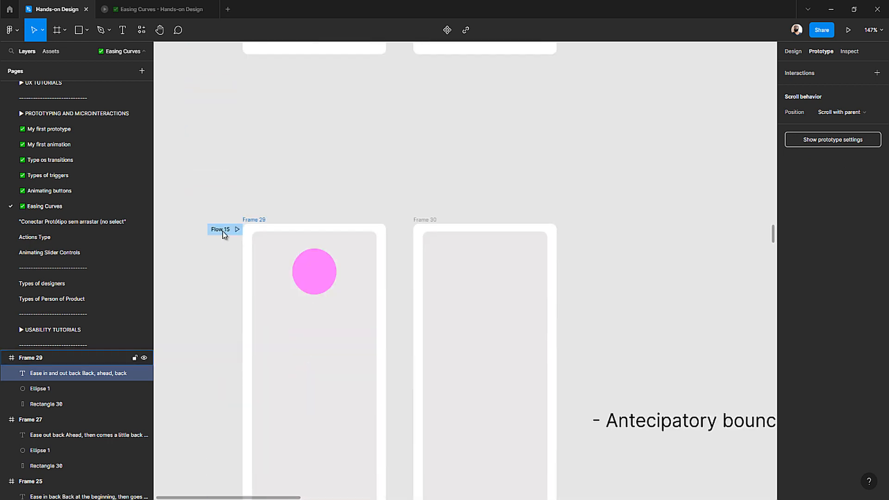
double_click(224, 229)
key(BackSpace)
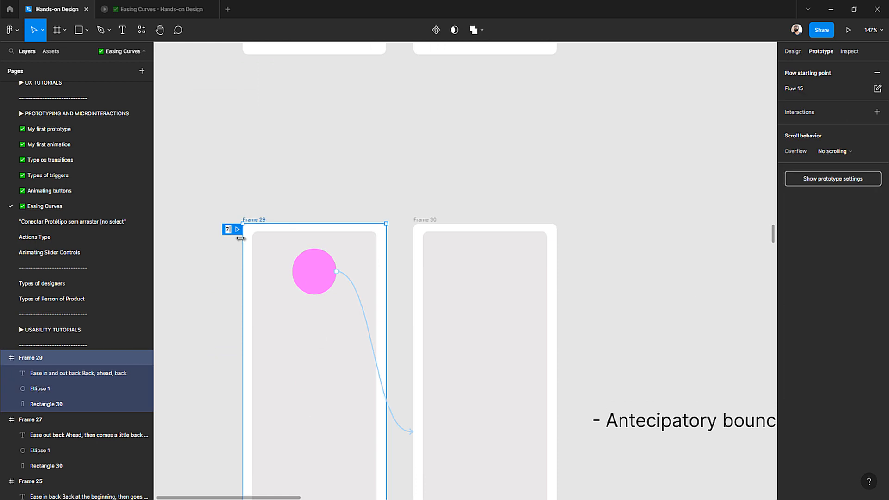
key(ctrl+v)
key(Return)
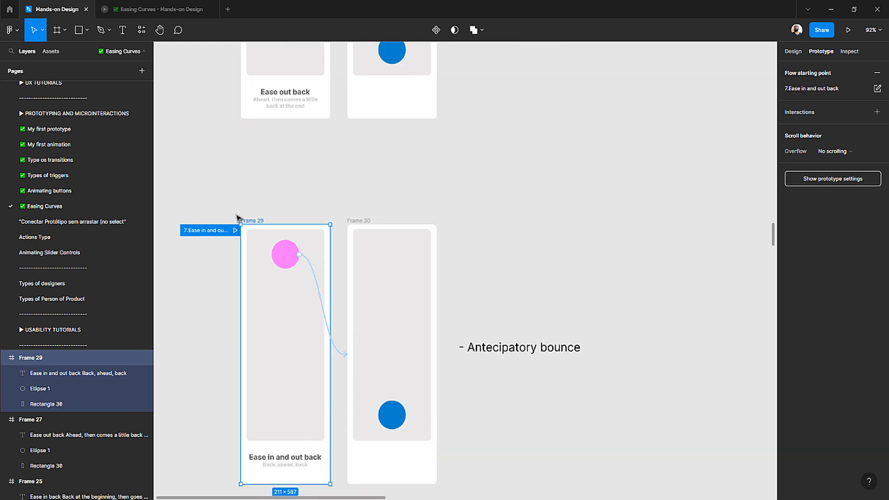
- Preview the 7.Ease in and out back flow, play its circle animation, and return to the design file
scroll(235, 217, down, 3)
click(235, 193)
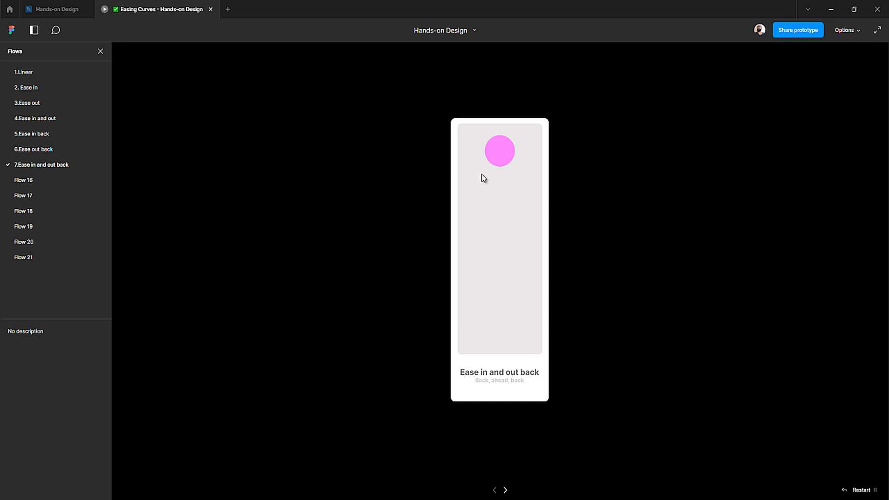
click(501, 156)
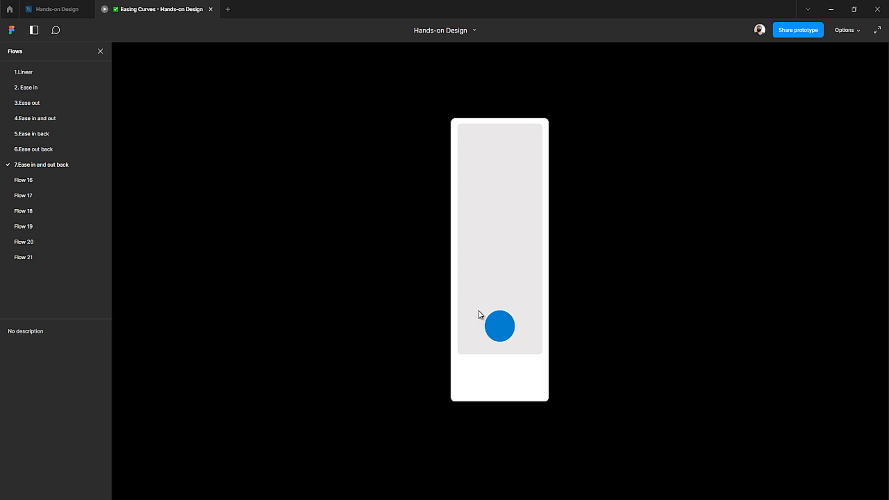
click(482, 324)
click(57, 11)
- Copy the "Custom Bezier" title from Frame 31's caption
scroll(413, 234, down, 8)
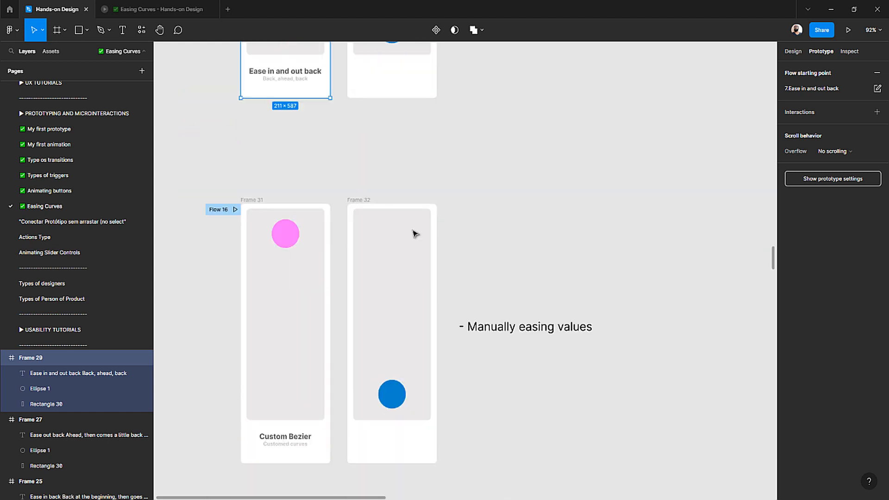
scroll(413, 233, down, 2)
scroll(436, 264, left, 2)
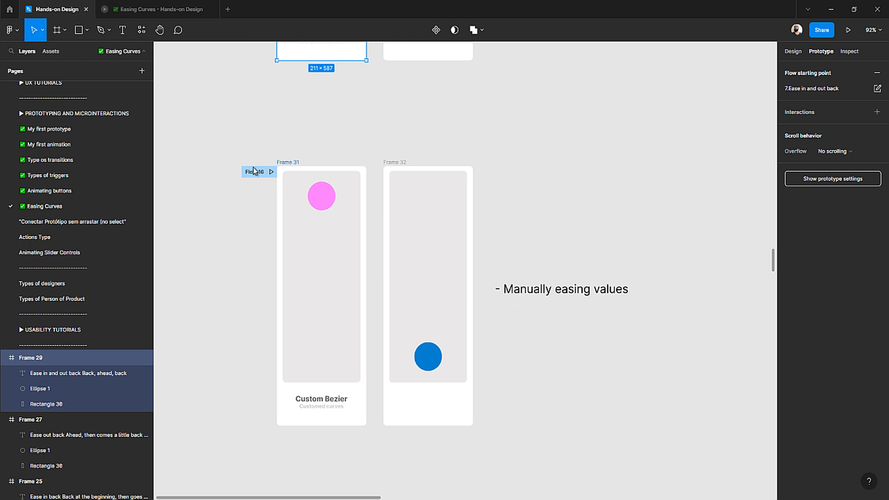
scroll(254, 171, up, 8)
scroll(250, 187, down, 6)
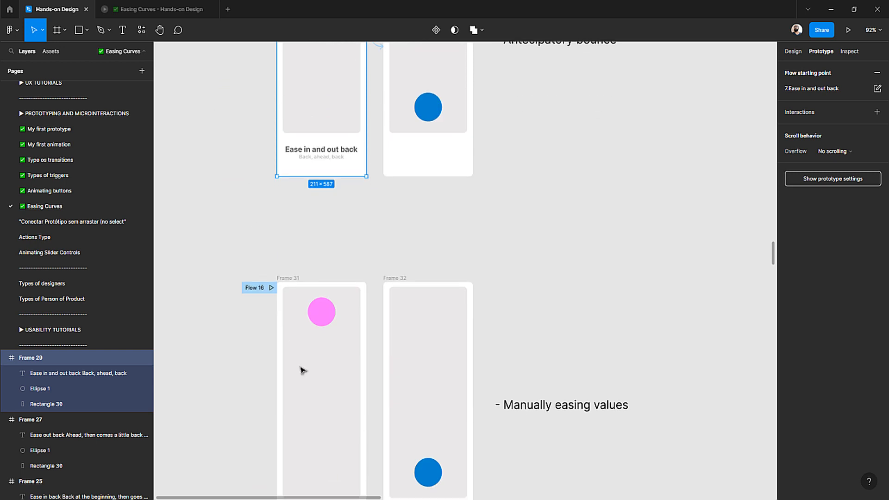
scroll(302, 371, down, 2)
click(329, 423)
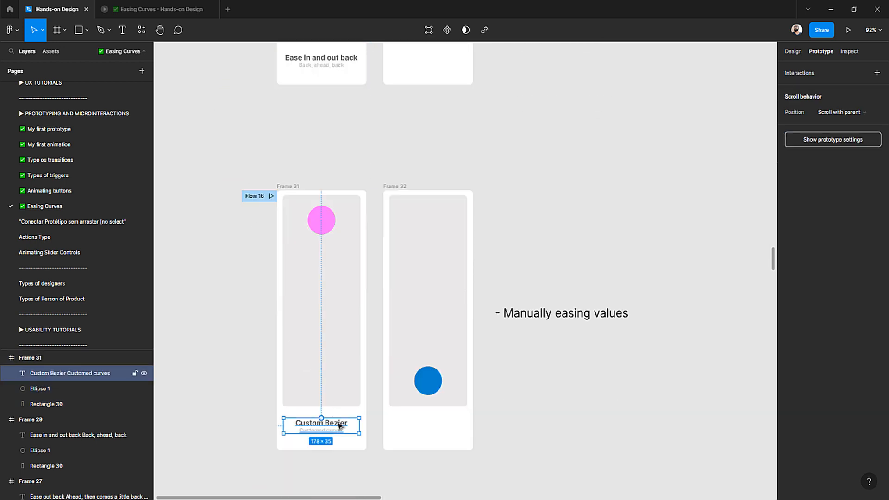
double_click(340, 425)
click(347, 422)
key(shift+Home)
key(ctrl+c)
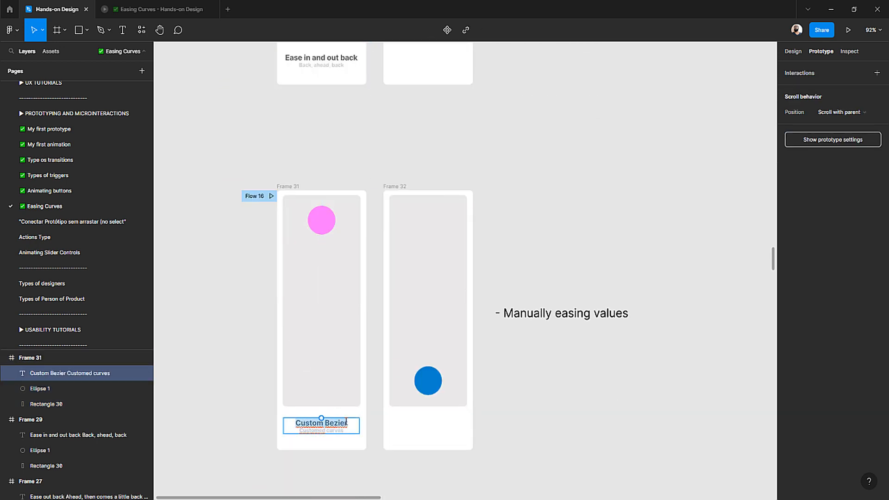
- Rename Frame 31's flow to "8.Custom Bezier"
double_click(255, 196)
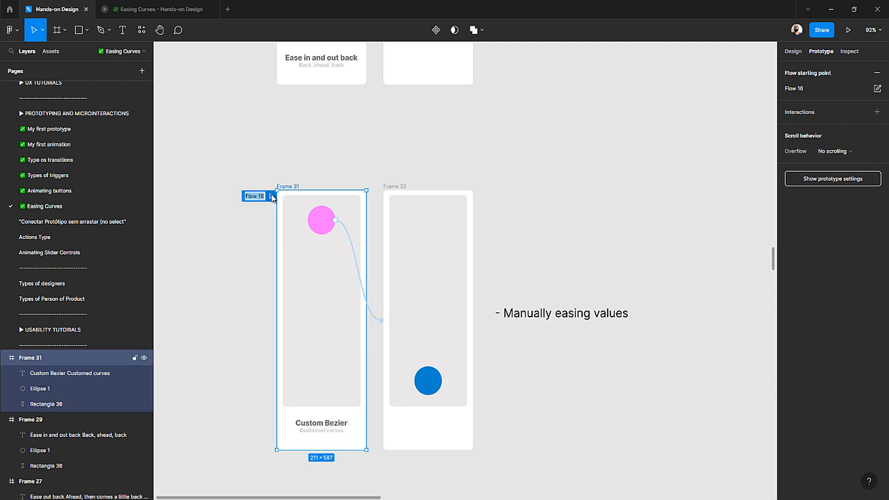
text(8.)
key(ctrl+v)
key(Return)
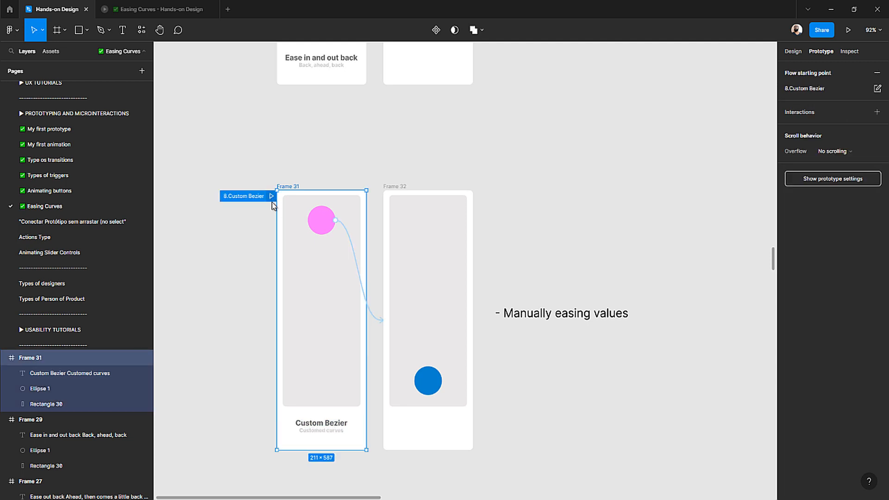
- Preview the 8.Custom Bezier flow, restart it to play its circle animation again, and return to the design file
click(272, 197)
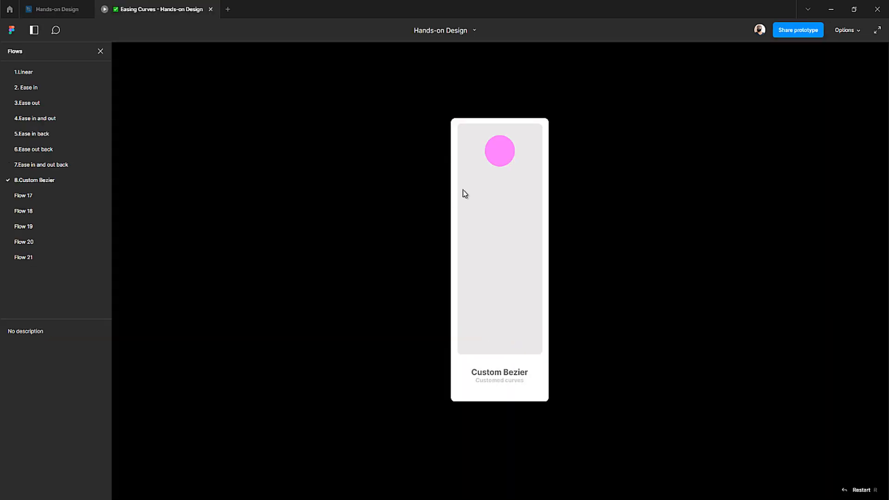
click(500, 153)
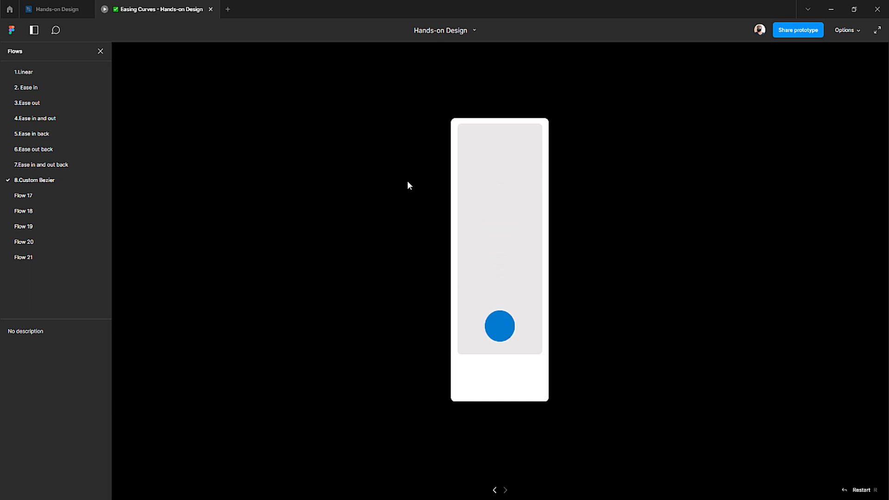
key(r)
click(506, 159)
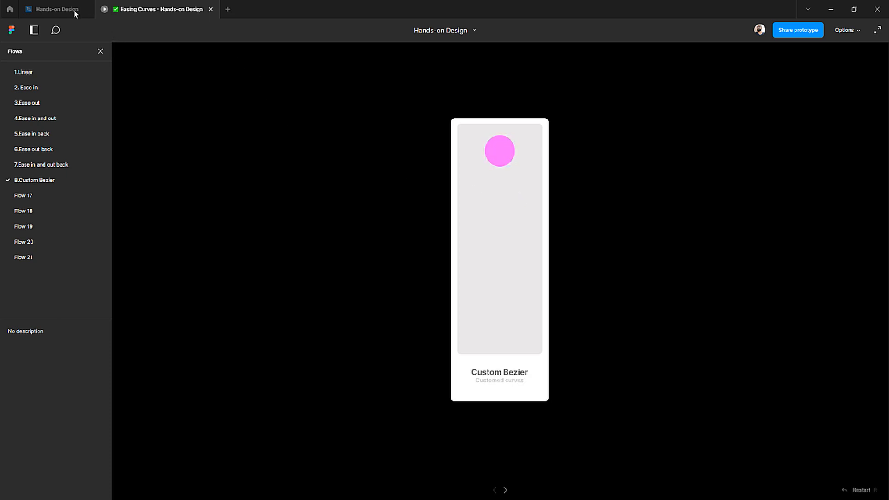
click(51, 8)
- Review the note beside the Custom Bezier frames and the Spring animation presets section below them
click(574, 311)
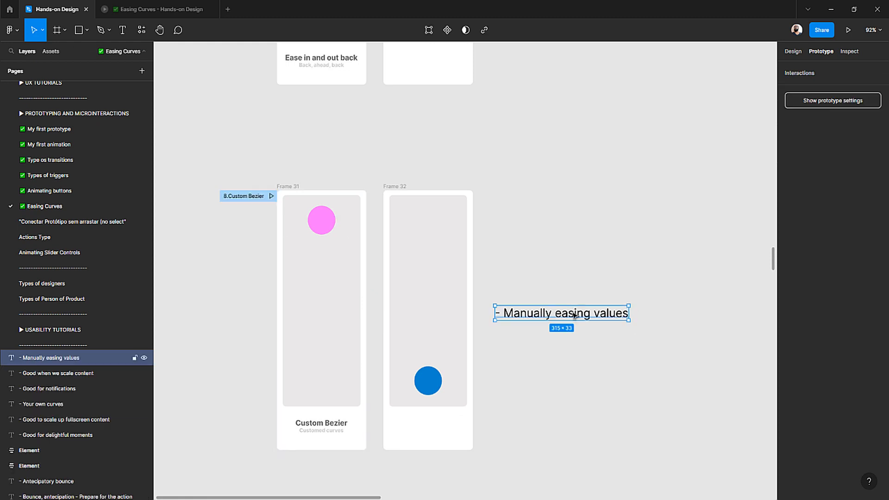
scroll(541, 320, down, 10)
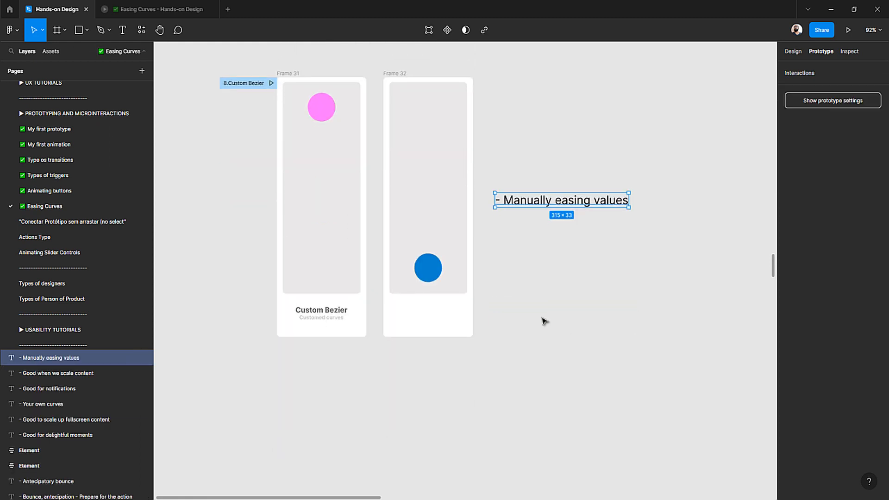
scroll(544, 321, down, 5)
scroll(544, 320, up, 9)
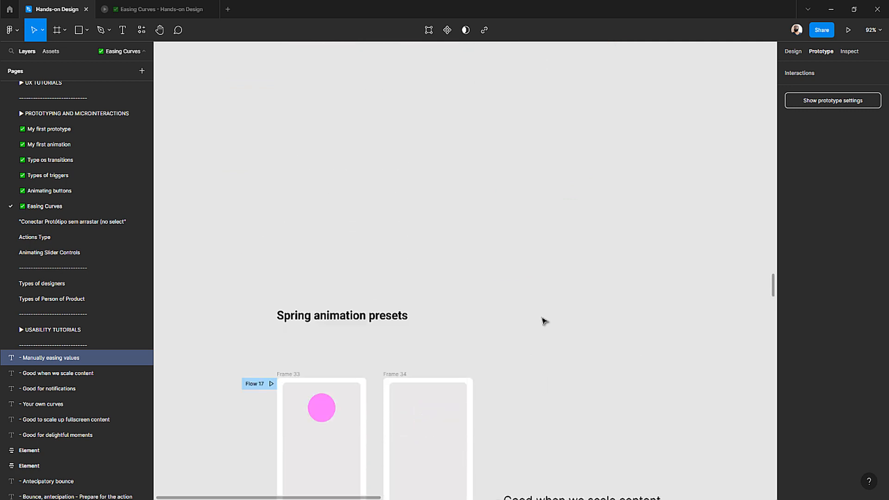
scroll(544, 320, up, 7)
scroll(354, 358, down, 8)
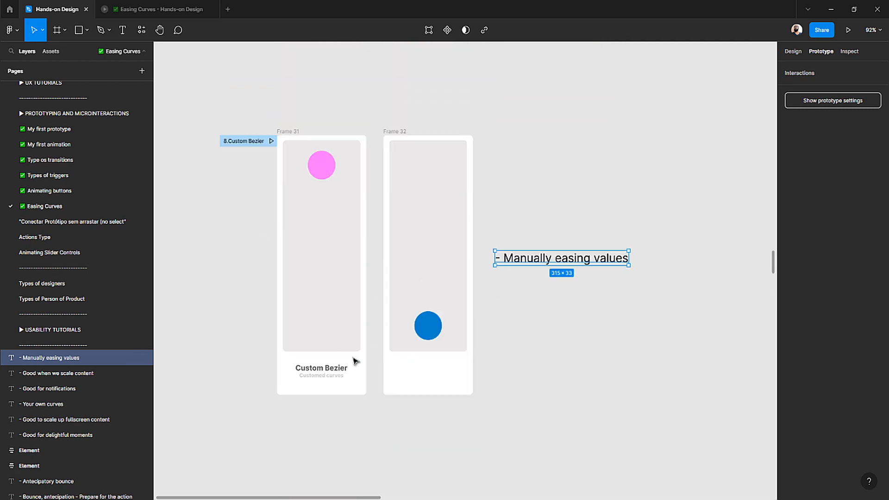
scroll(356, 358, down, 9)
scroll(356, 358, left, 1)
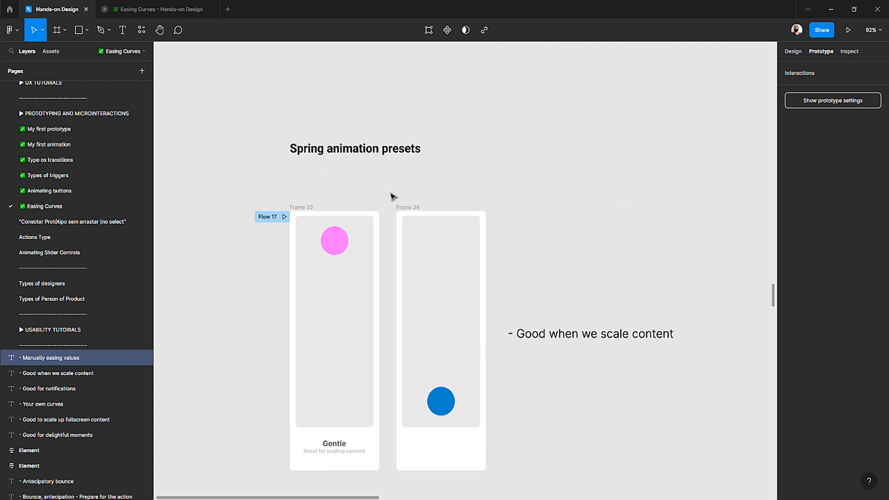
scroll(384, 199, down, 1)
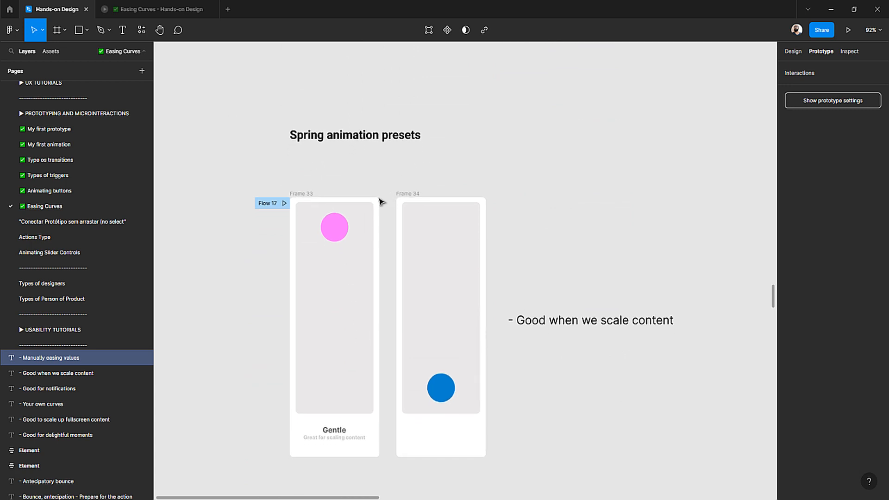
- Copy the "Gentle" title from Frame 33's caption
click(339, 431)
double_click(340, 432)
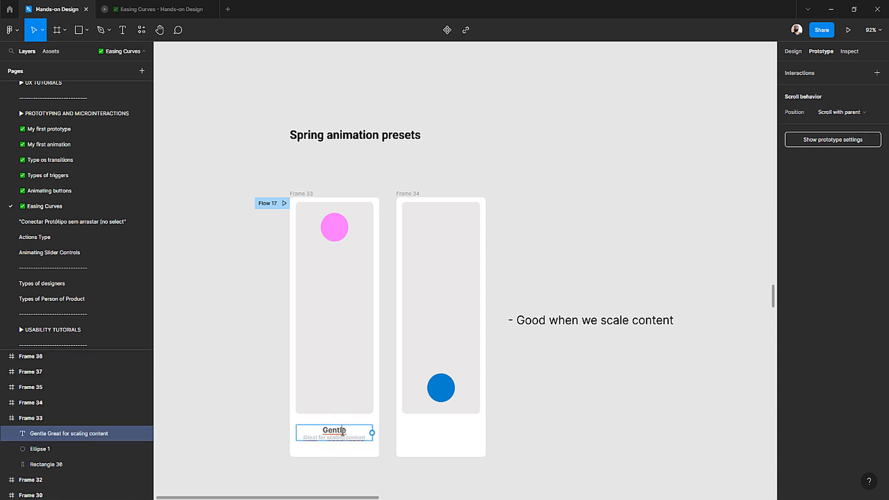
double_click(343, 432)
key(Escape)
key(Escape)
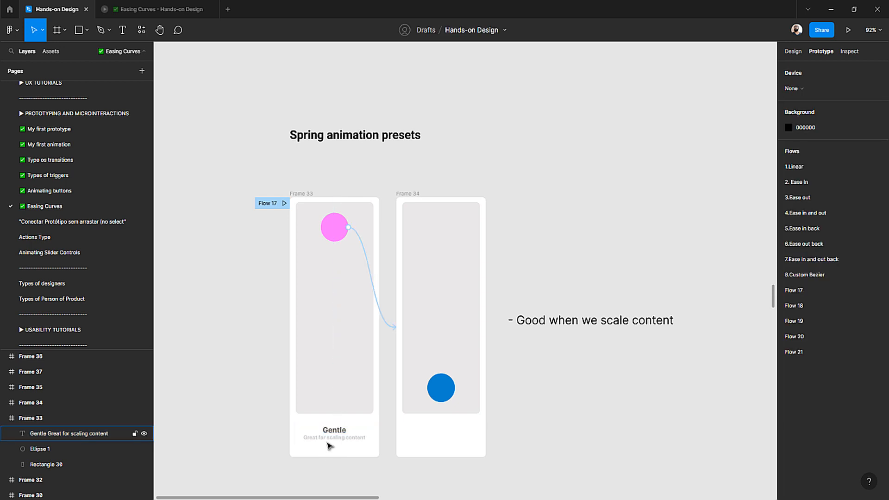
- Read Frame 33's caption and note up close, and rename its flow to "9.Gentle"
scroll(342, 447, up, 5)
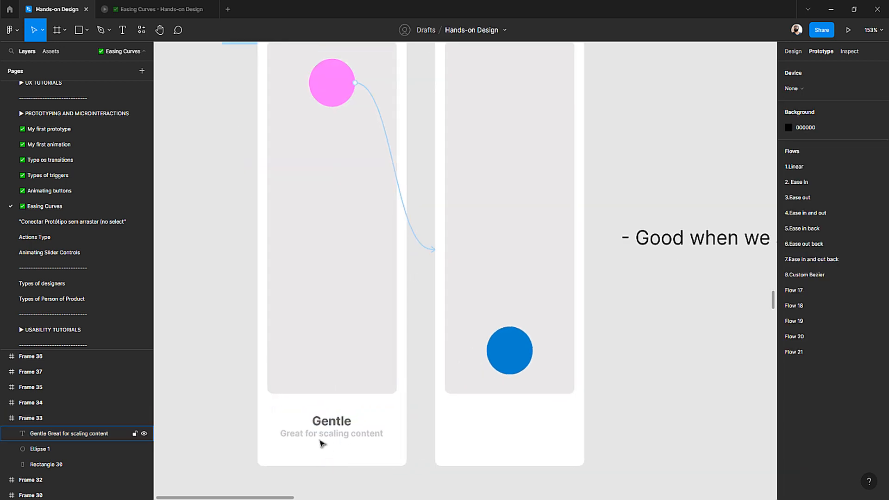
scroll(357, 440, down, 4)
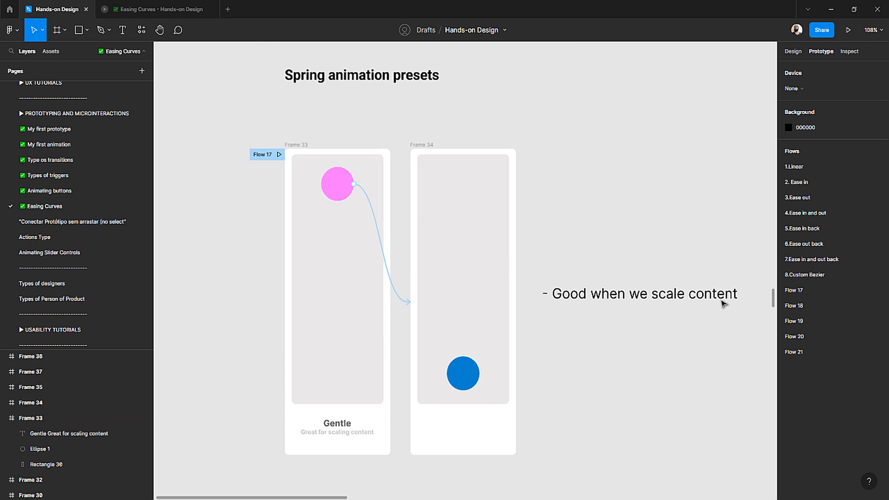
double_click(277, 155)
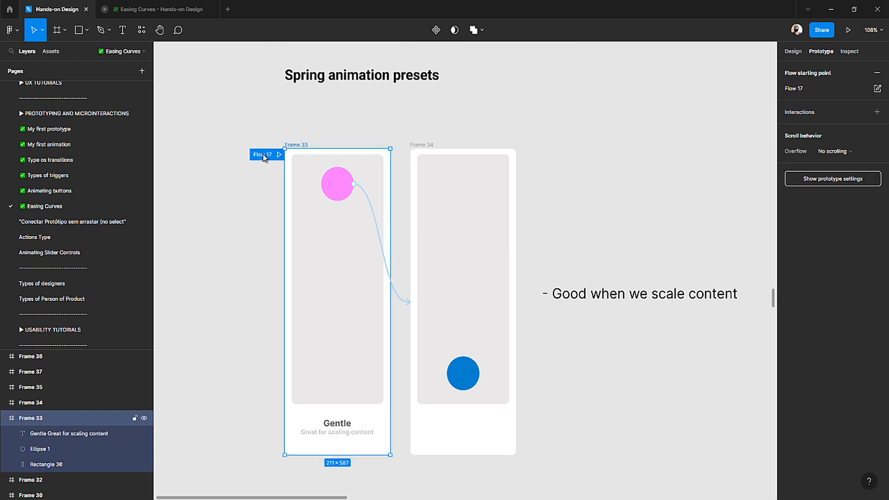
text(9.Gentle)
key(Return)
- Preview the 9.Gentle flow, play its circle animation, then return to the design file and clear the selection
click(280, 154)
click(502, 155)
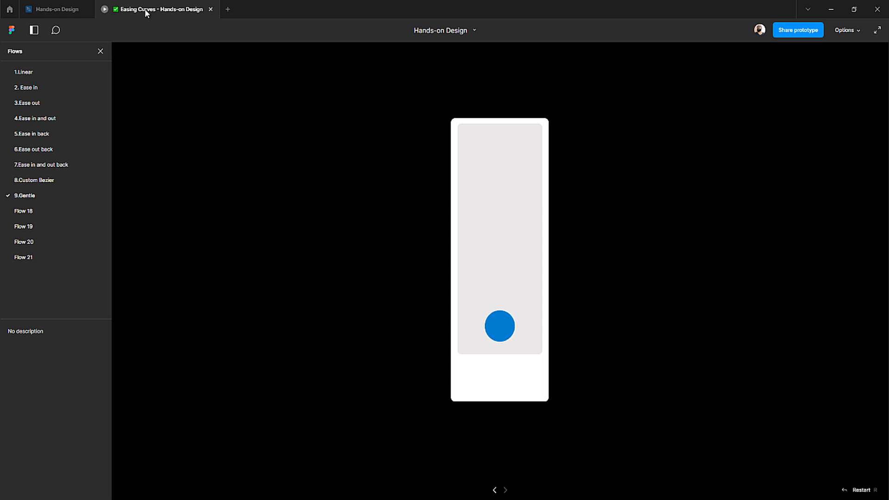
click(60, 10)
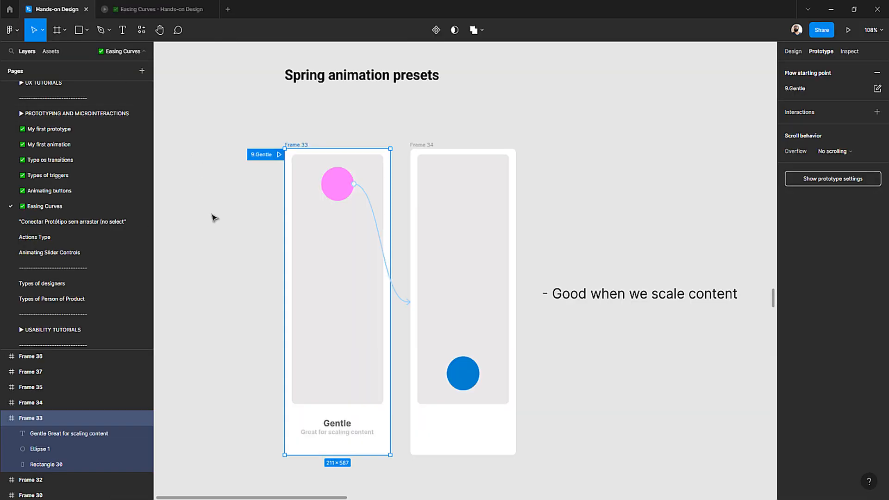
click(238, 221)
- Review the Quick frames and their note, and copy the "Quick" title from Frame 35's caption
scroll(381, 197, down, 3)
scroll(380, 197, down, 2)
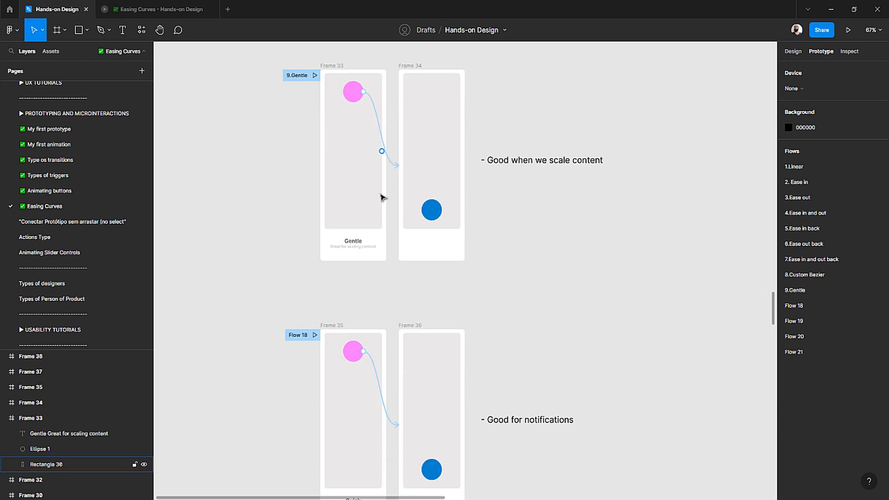
scroll(380, 197, down, 4)
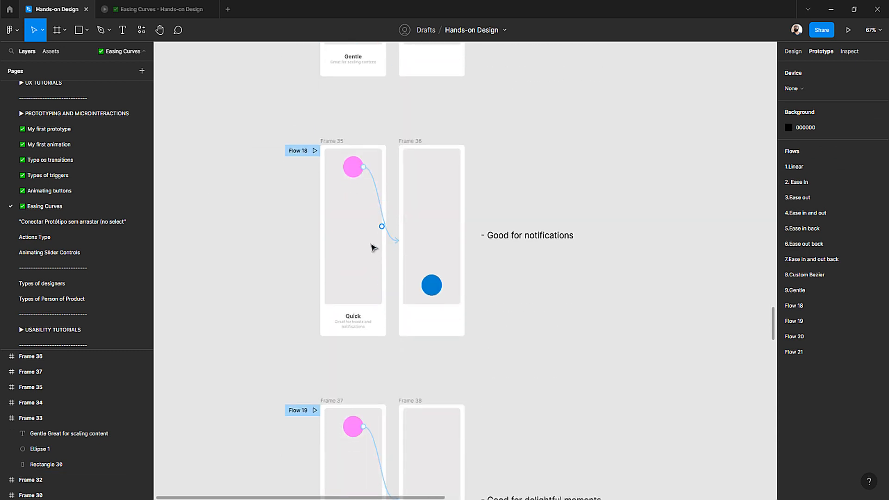
scroll(371, 258, up, 2)
scroll(362, 264, up, 1)
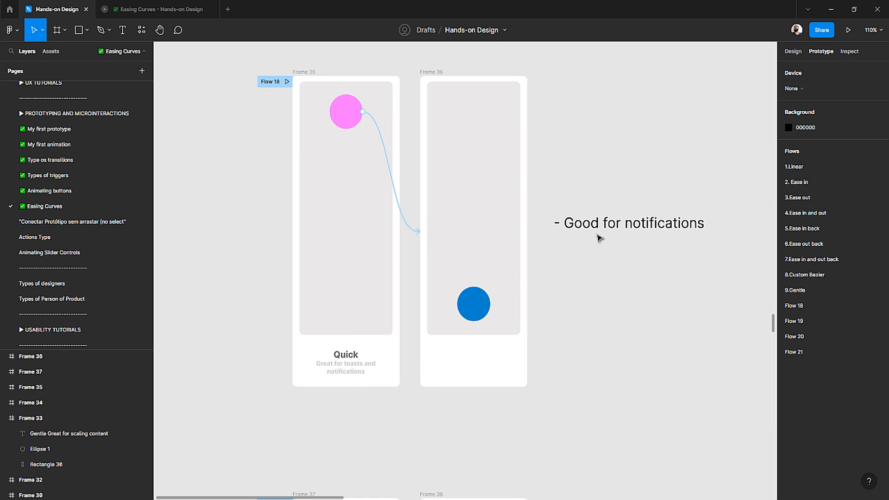
scroll(288, 179, up, 2)
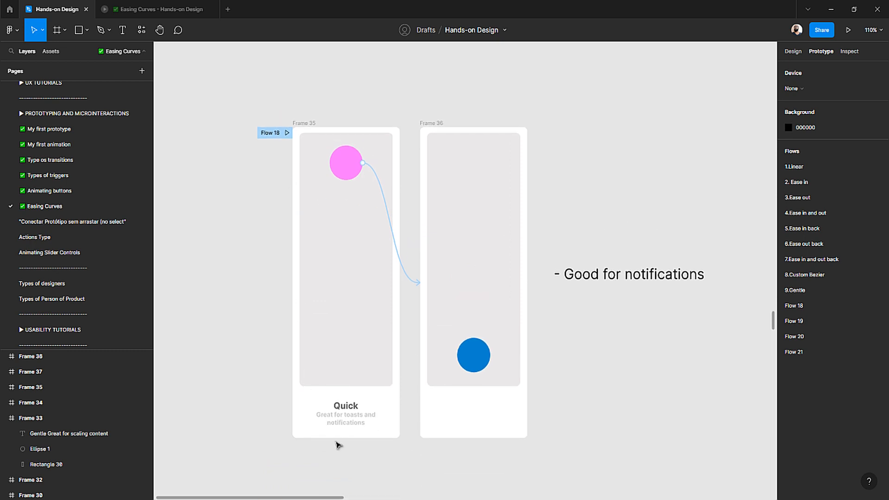
click(356, 407)
double_click(356, 407)
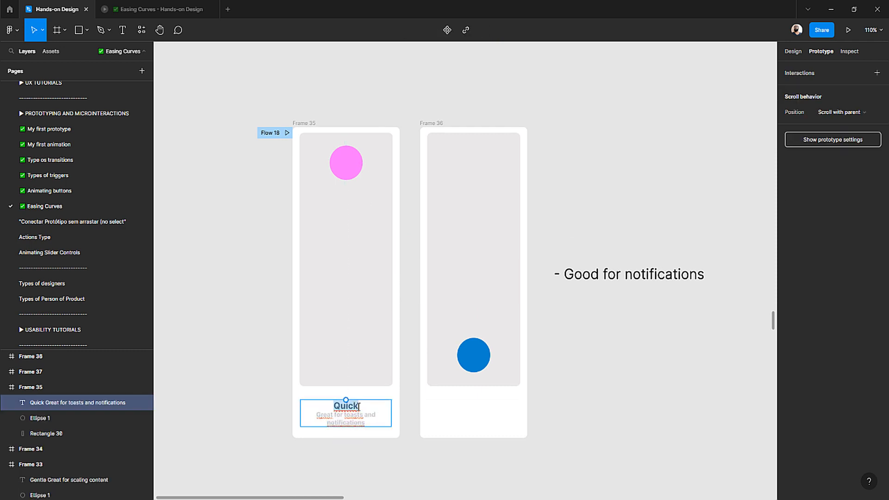
- Check the preceding flow's number and rename Frame 35's flow to "10.Quick"
scroll(348, 404, up, 10)
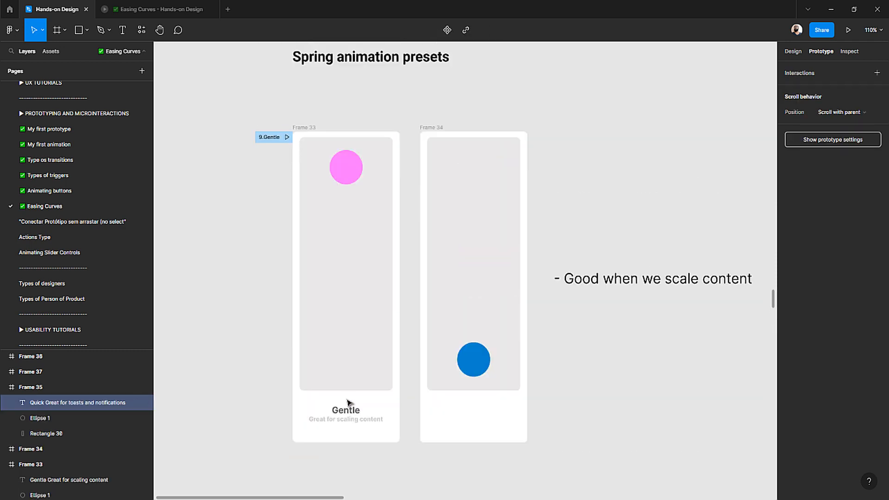
scroll(349, 403, down, 3)
scroll(349, 403, down, 5)
double_click(272, 297)
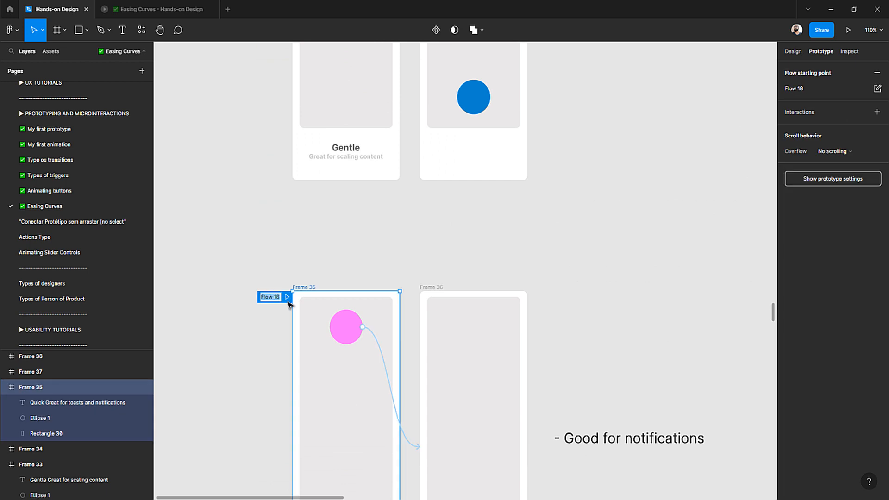
text(10.Quick)
key(Return)
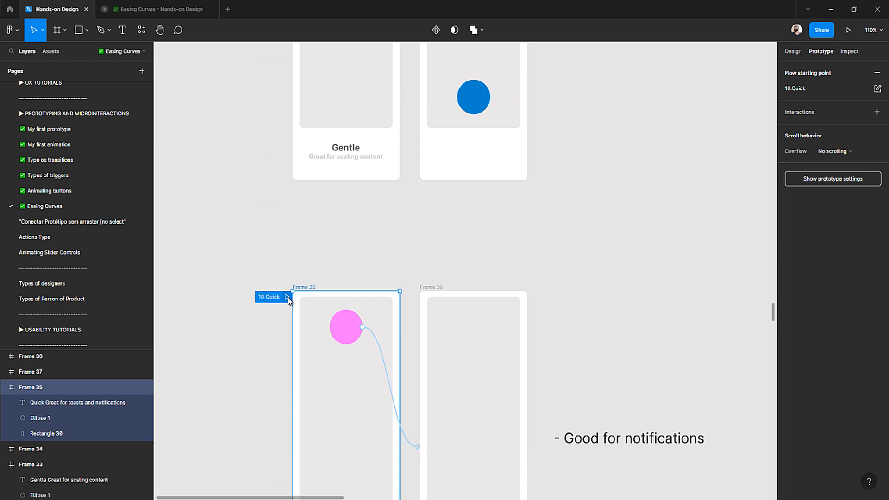
- Preview the 10.Quick flow, play its circle animation twice, and return to the design file
click(287, 297)
click(494, 153)
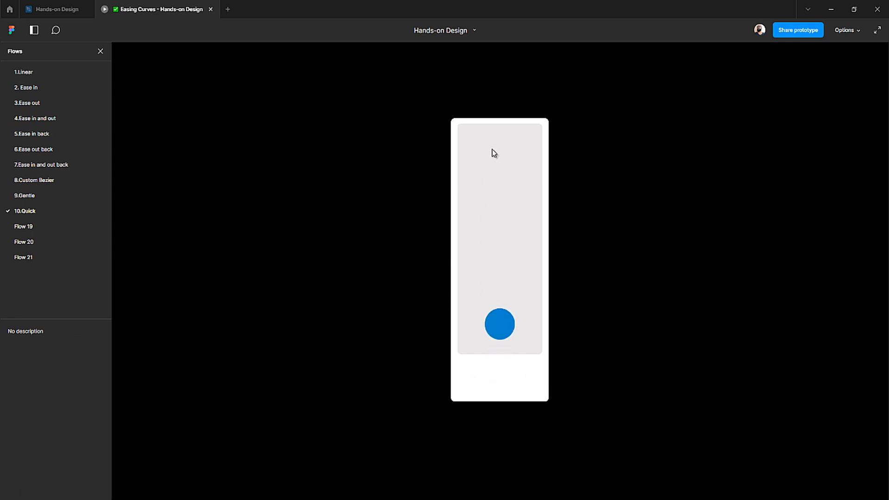
click(487, 279)
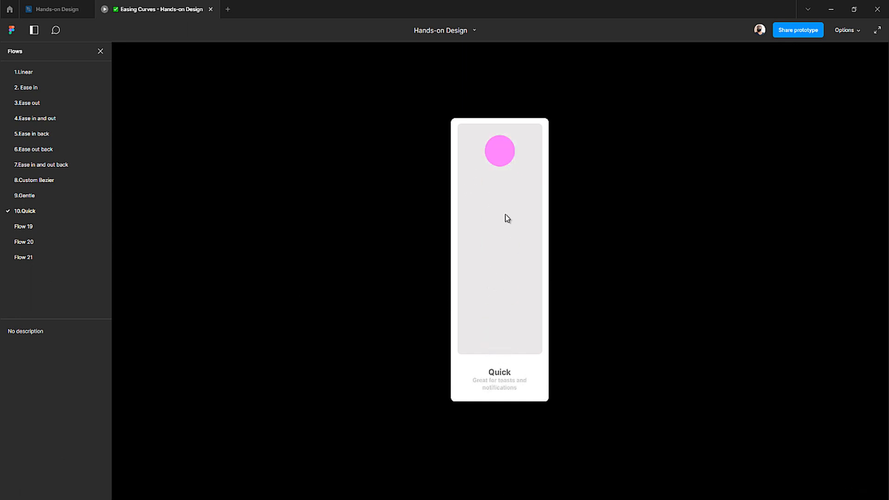
click(498, 154)
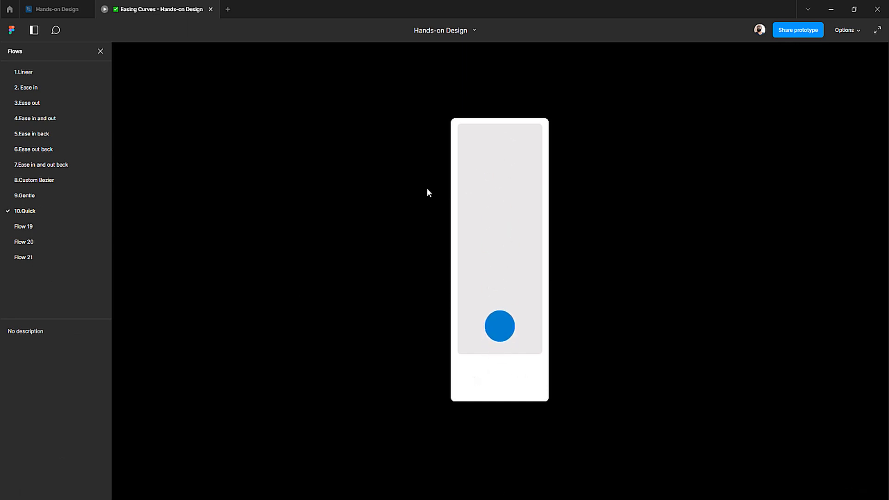
click(64, 9)
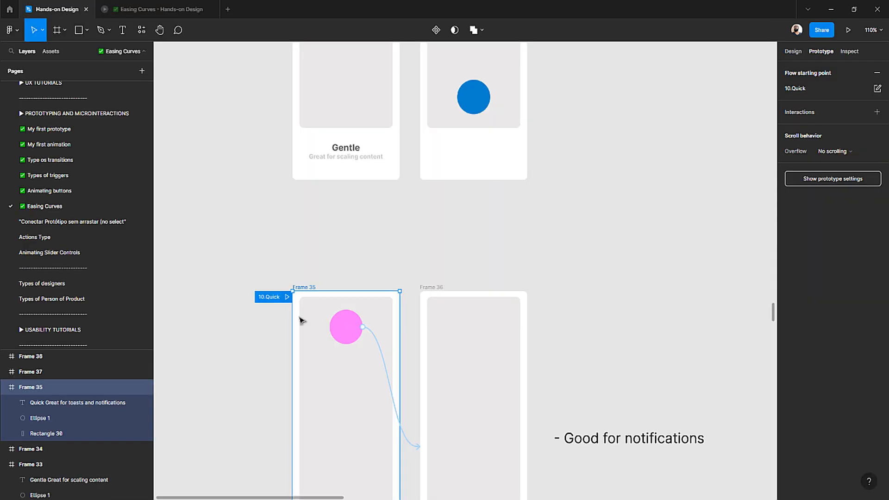
- Check the preceding flow's number and rename Frame 37's flow to "11."
scroll(301, 337, down, 3)
scroll(300, 337, down, 3)
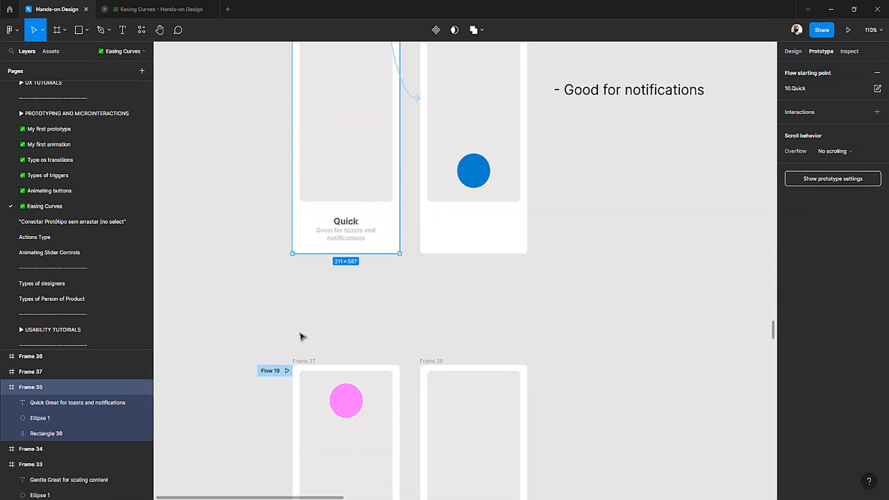
scroll(301, 336, down, 3)
scroll(301, 337, up, 5)
scroll(301, 337, down, 6)
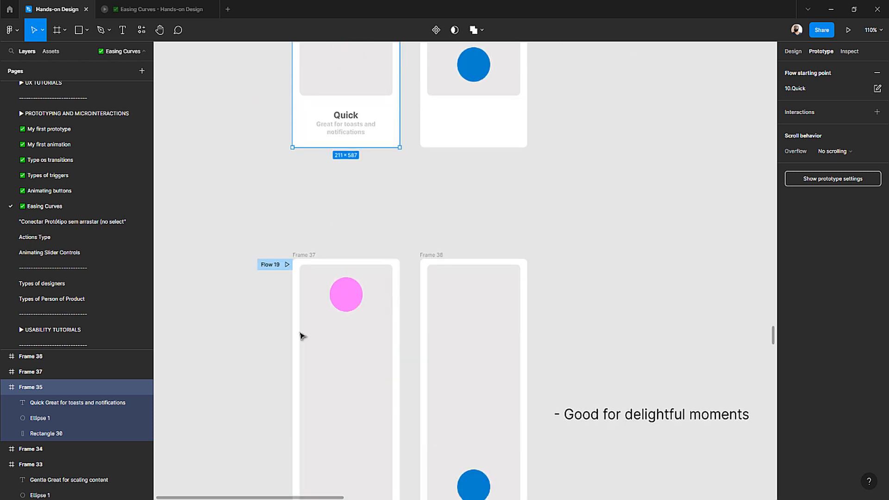
click(267, 230)
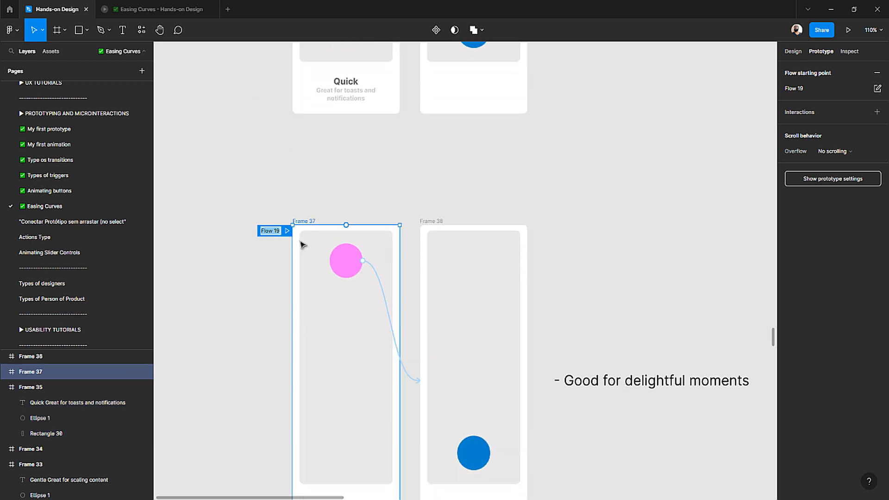
text(11.)
key(Return)
- Examine the Bouncy caption in Frame 37 and the note beside its frames
scroll(301, 257, down, 2)
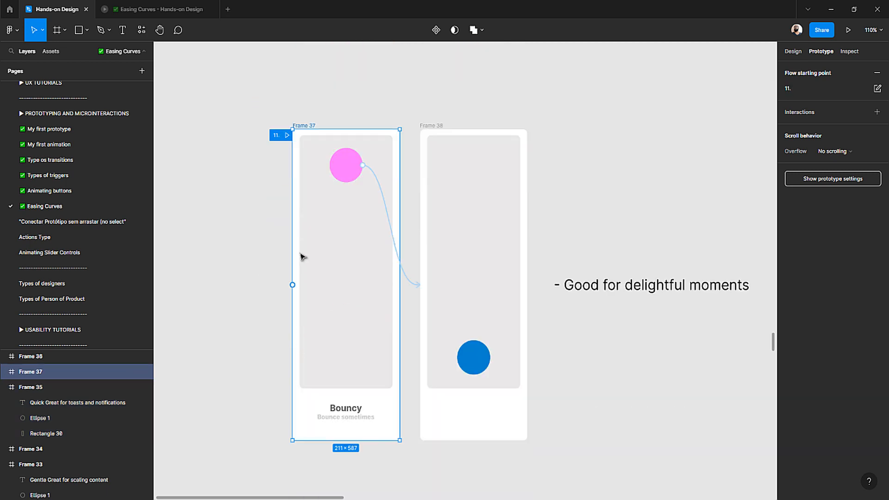
scroll(301, 257, down, 2)
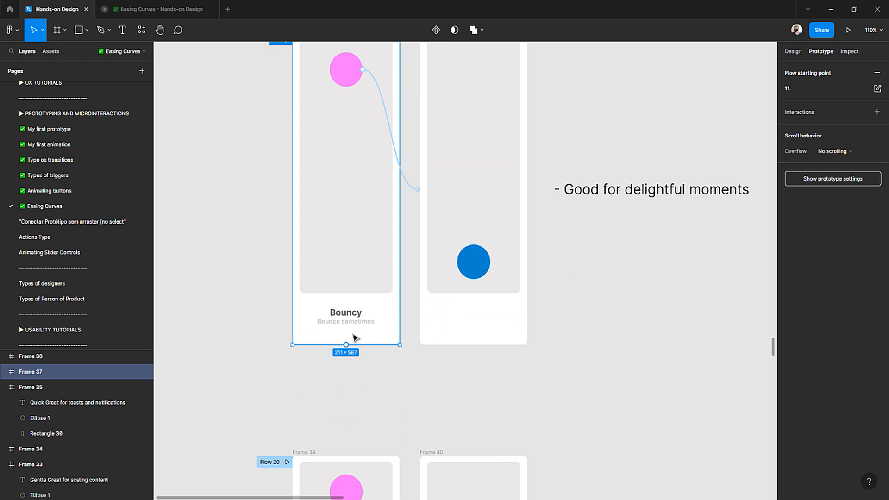
scroll(355, 337, up, 1)
scroll(355, 337, right, 1)
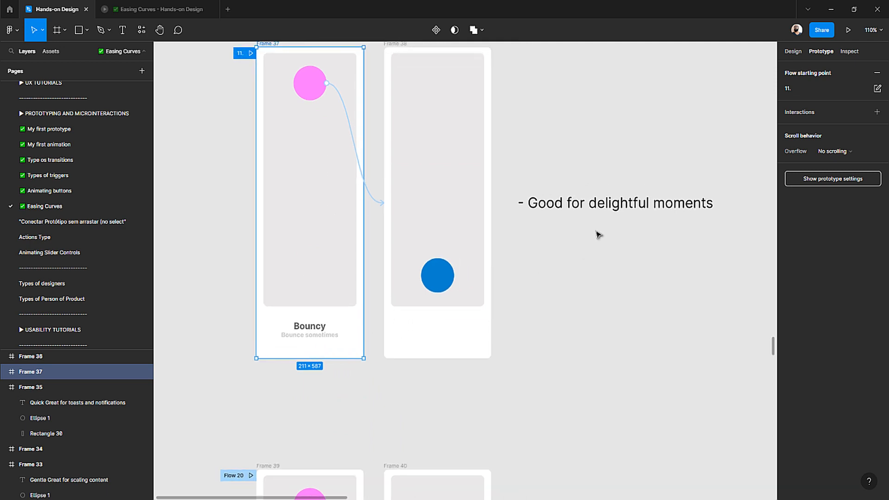
scroll(361, 234, up, 1)
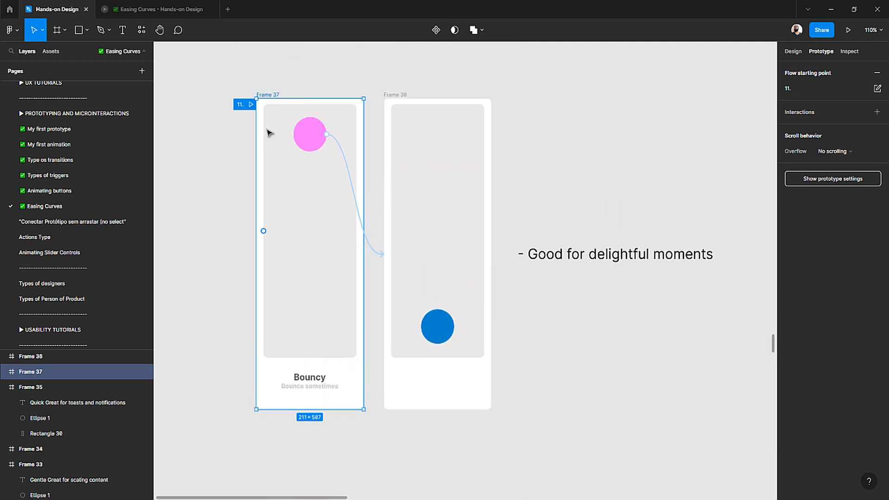
- Copy the word "Bouncy" from Frame 37's caption and complete the frame's flow name as "11.Bouncy"
double_click(304, 375)
double_click(304, 376)
key(ctrl+c)
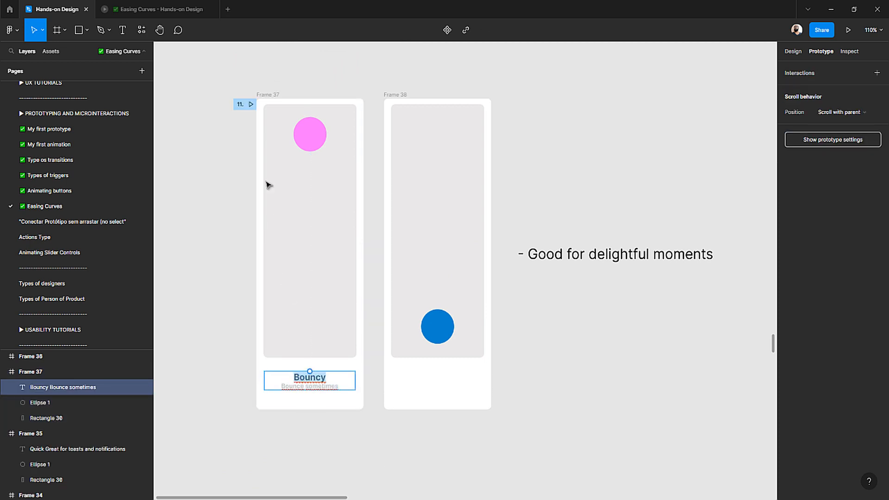
click(240, 103)
click(244, 104)
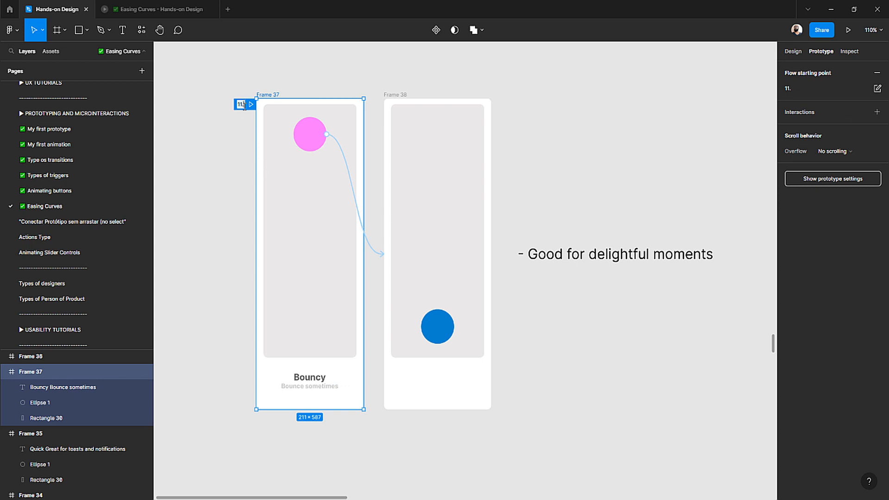
key(ctrl+v)
key(Return)
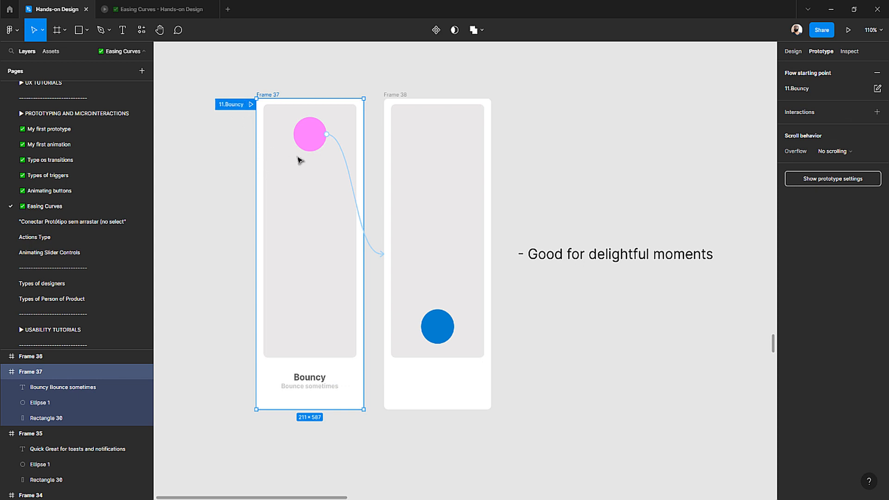
- Preview the 11.Bouncy flow, play its circle animation twice, and return to the design file
click(251, 104)
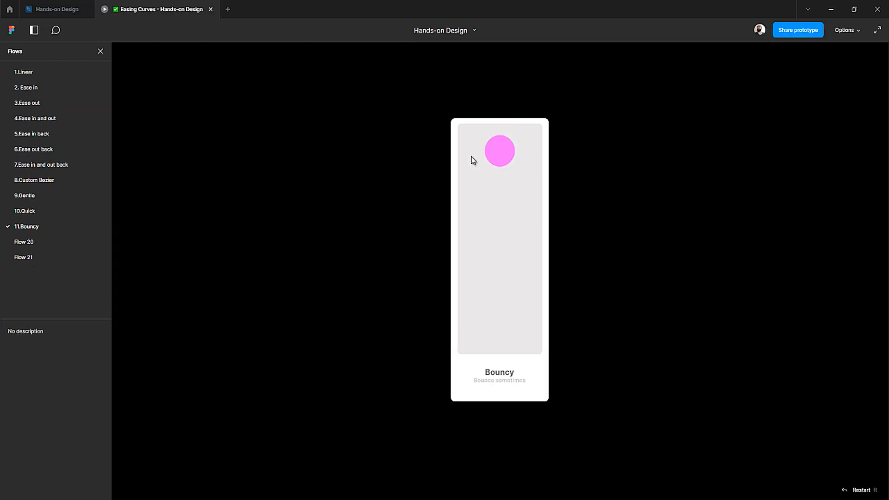
click(504, 158)
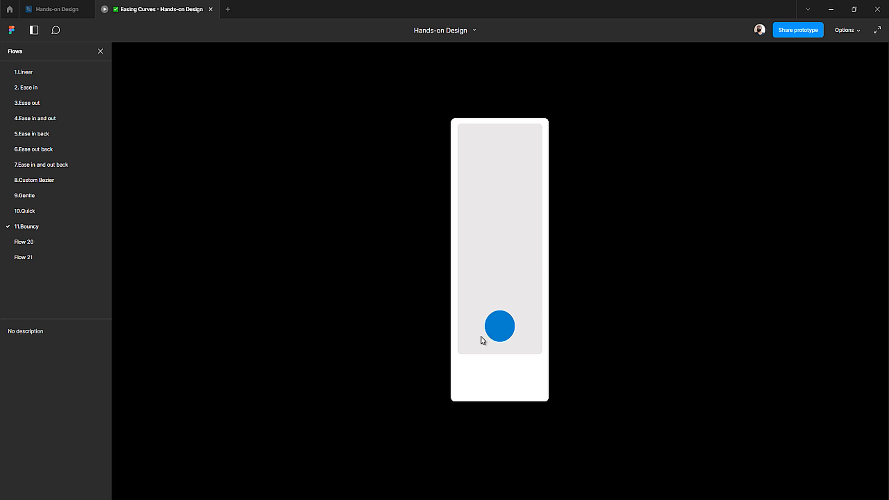
key(r)
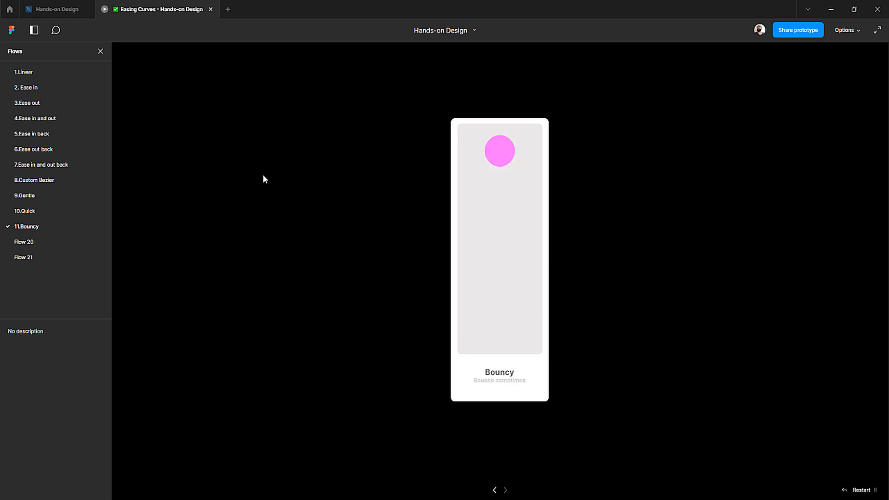
click(497, 154)
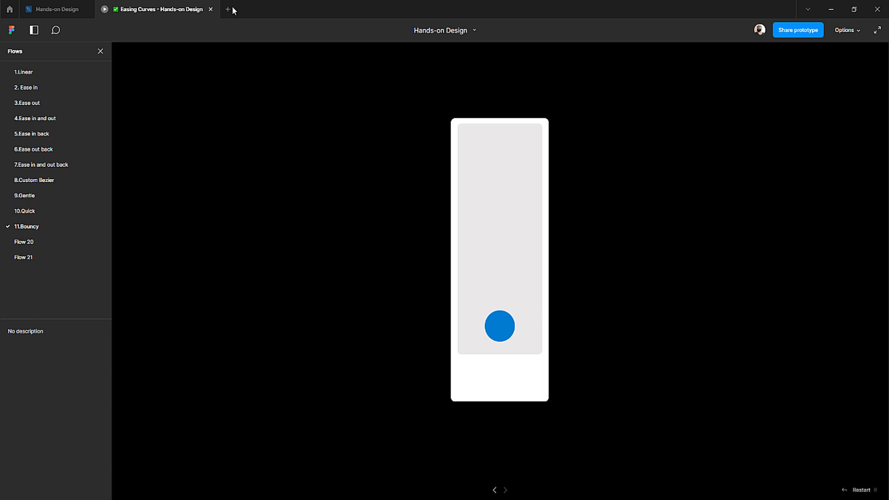
click(65, 8)
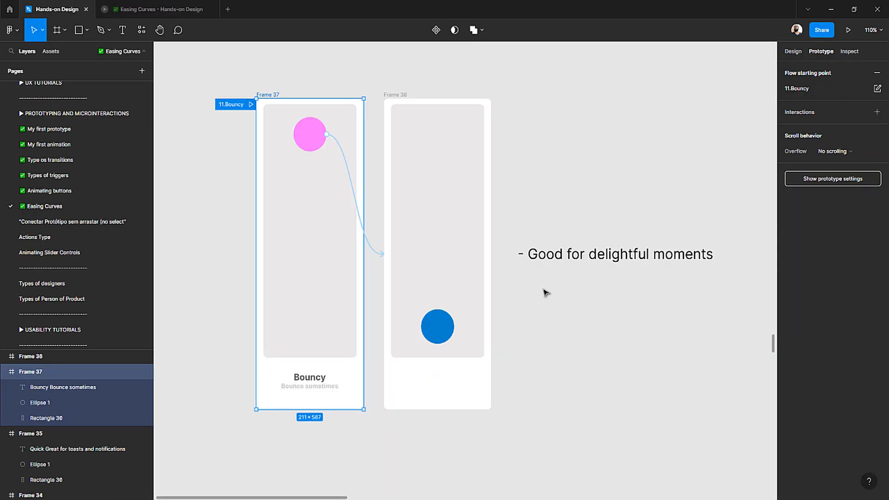
- Rename the flow starting at Frame 39 to "12.Slow"
scroll(448, 228, down, 3)
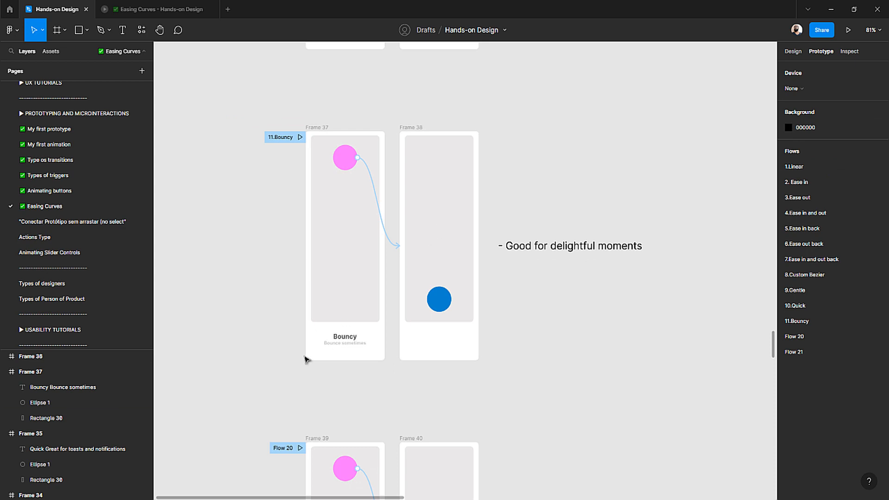
scroll(304, 364, down, 5)
scroll(284, 224, up, 2)
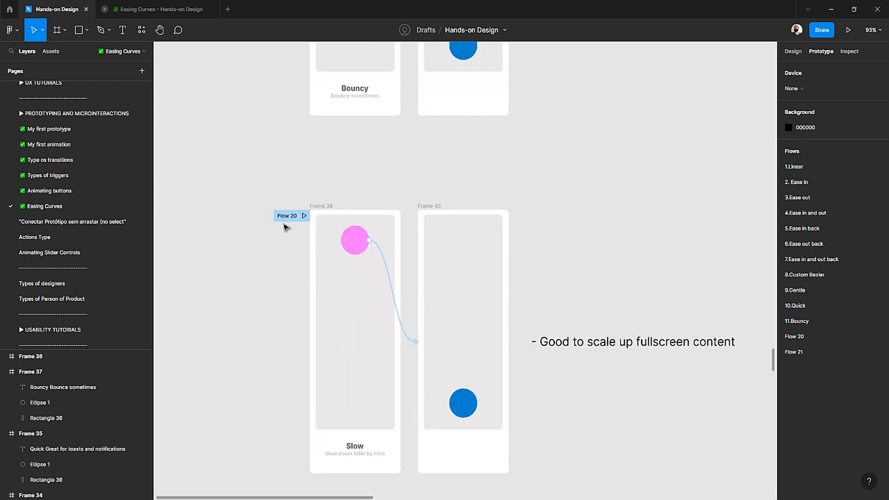
double_click(285, 217)
text(12)
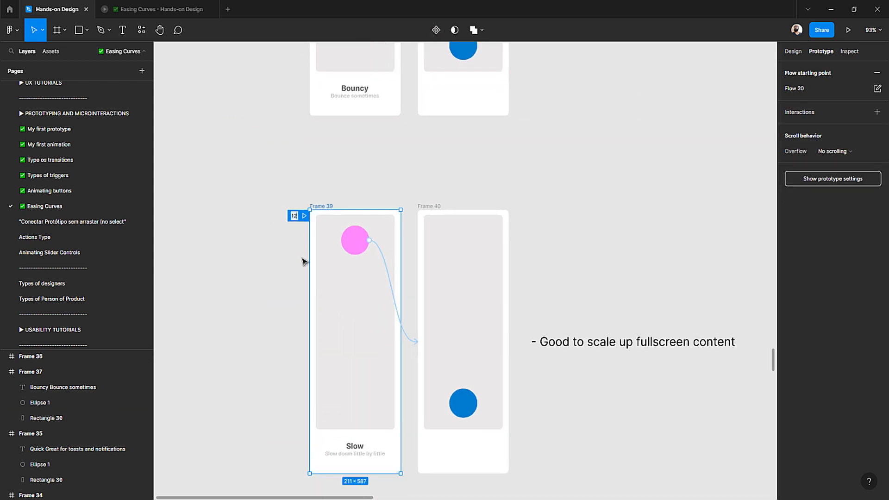
text(.5)
text(low)
key(Return)
- Examine the Slow caption in Frame 39 and the usage note beside its frames
scroll(349, 361, down, 2)
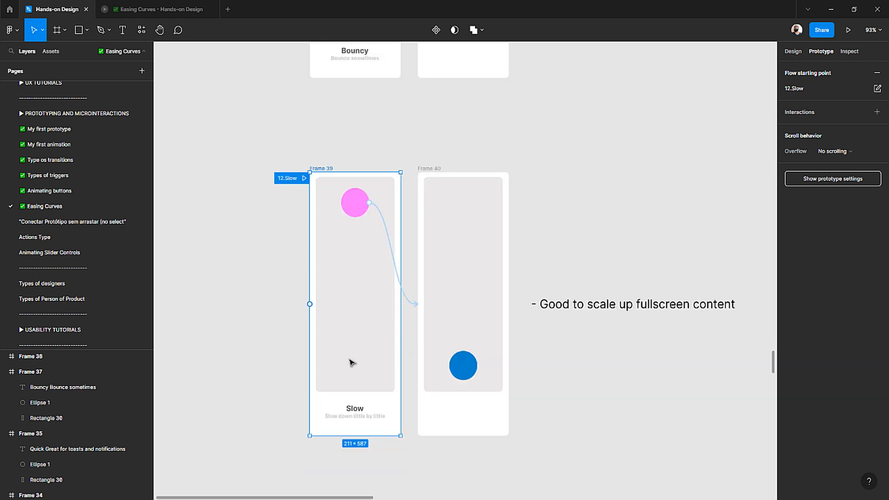
scroll(384, 440, up, 3)
scroll(375, 419, up, 1)
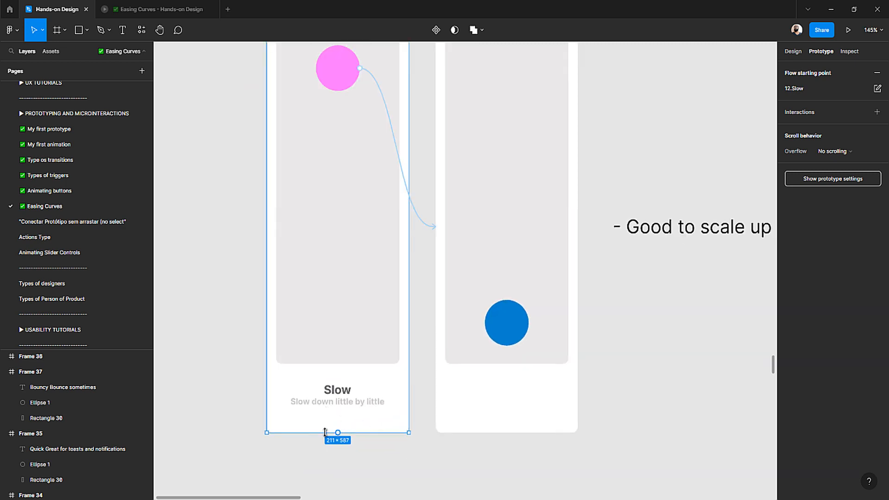
scroll(539, 287, down, 3)
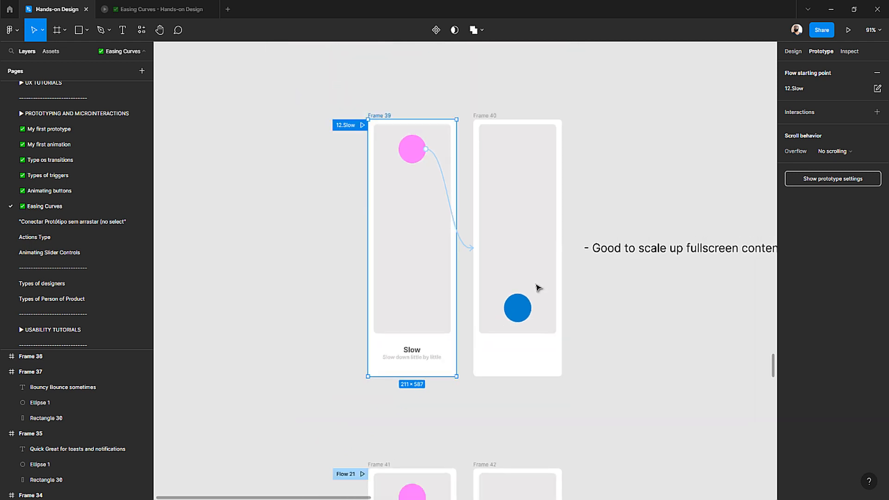
scroll(585, 261, right, 2)
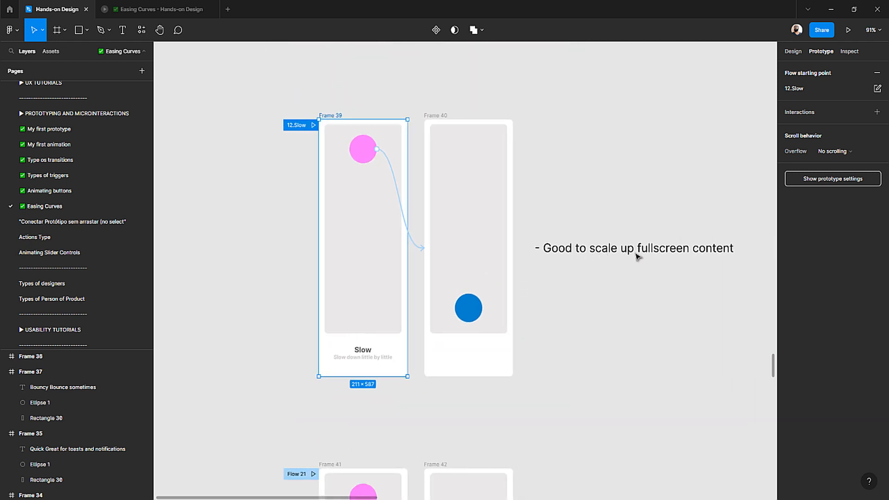
scroll(302, 124, up, 3)
scroll(321, 125, right, 1)
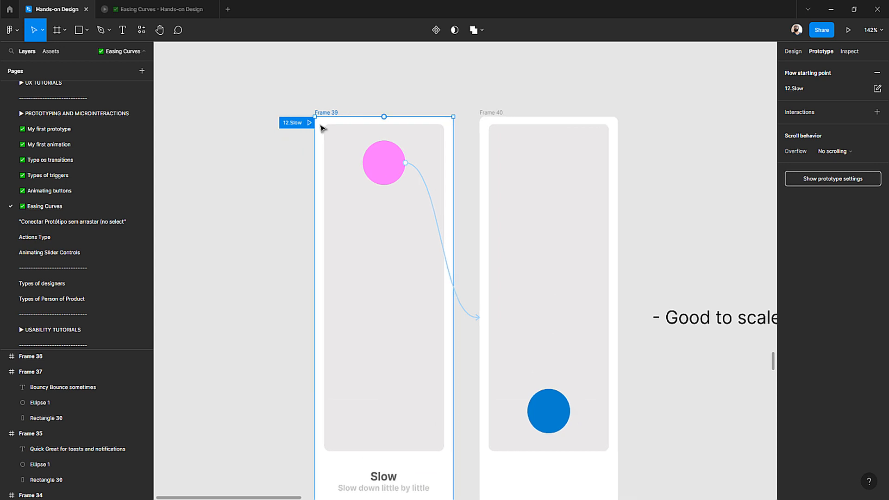
scroll(321, 129, down, 2)
scroll(320, 132, right, 1)
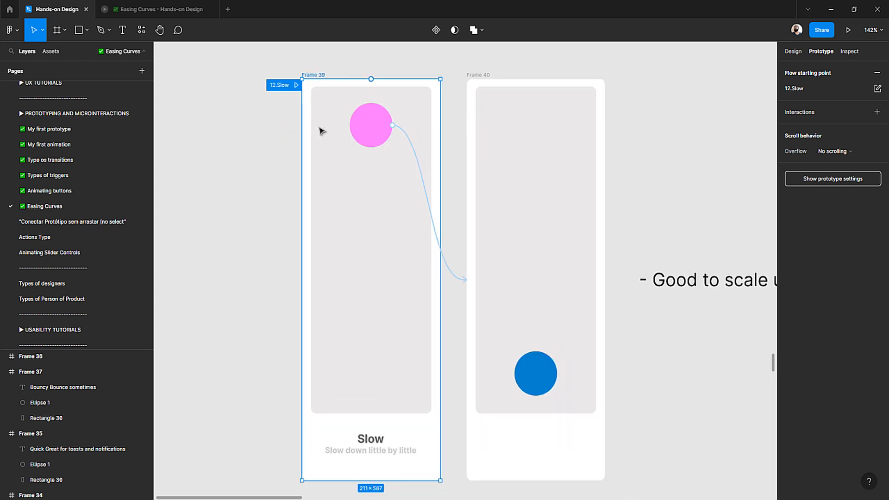
- Preview the 12.Slow flow, play its circle animation, and return to the design file
click(296, 85)
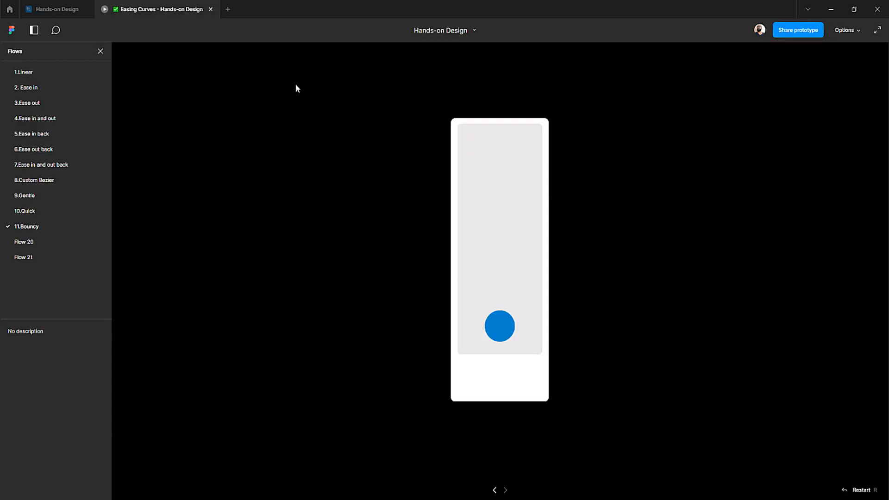
click(500, 155)
click(508, 163)
click(57, 9)
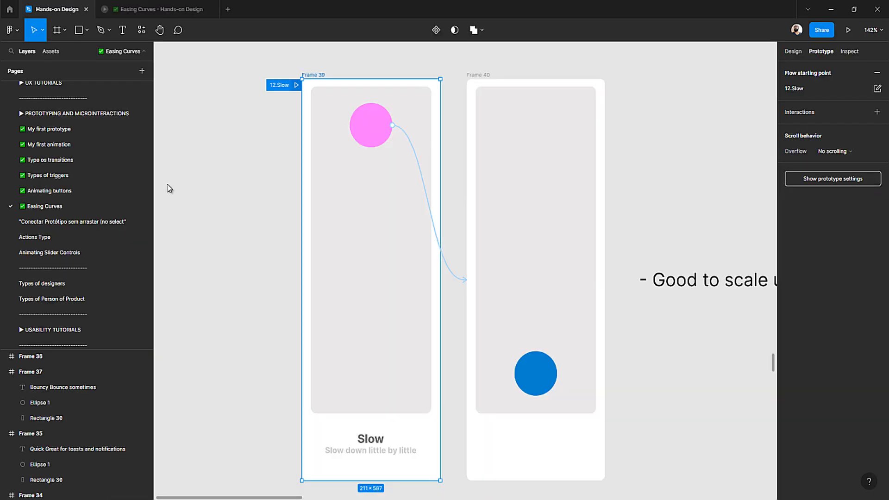
- Check the preceding flow's number and rename Frame 41's flow to "13.Custom"
scroll(357, 308, down, 5)
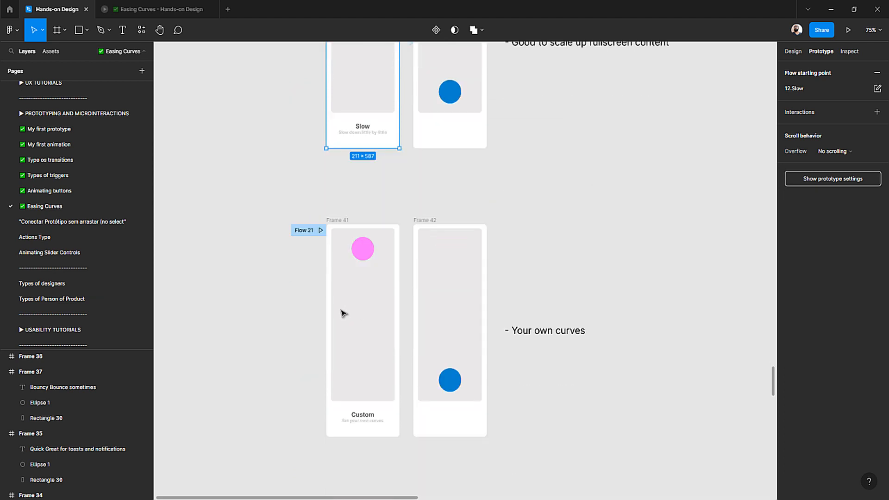
double_click(305, 231)
scroll(306, 254, down, 7)
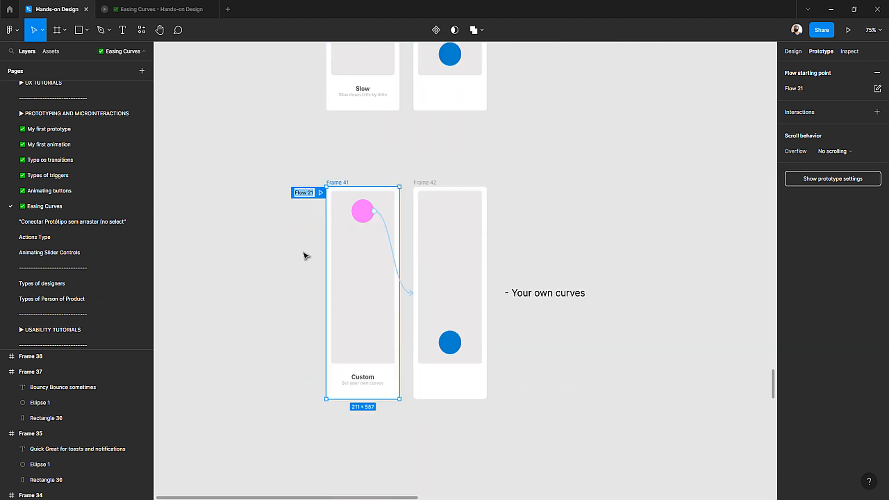
scroll(306, 257, up, 7)
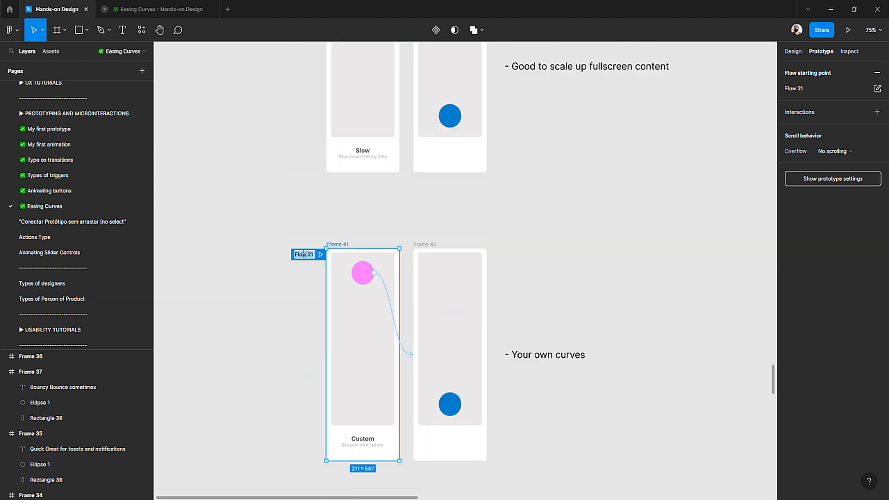
text(13.)
scroll(304, 318, up, 4)
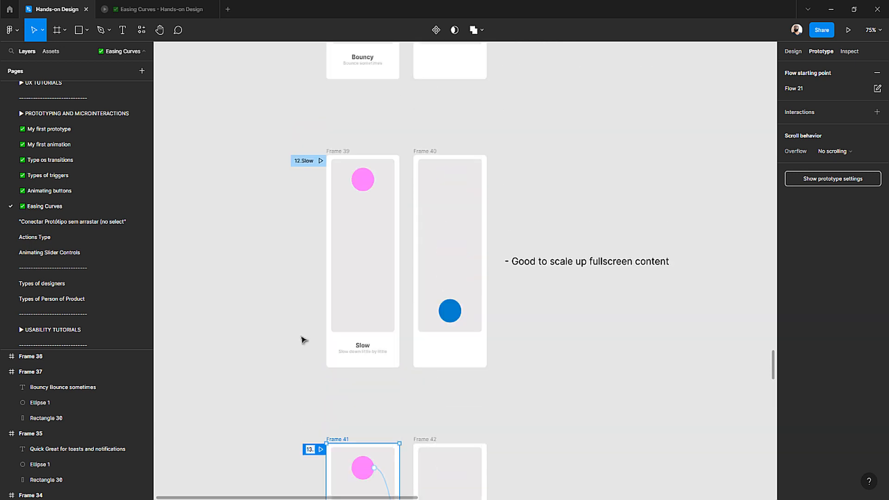
scroll(303, 340, down, 1)
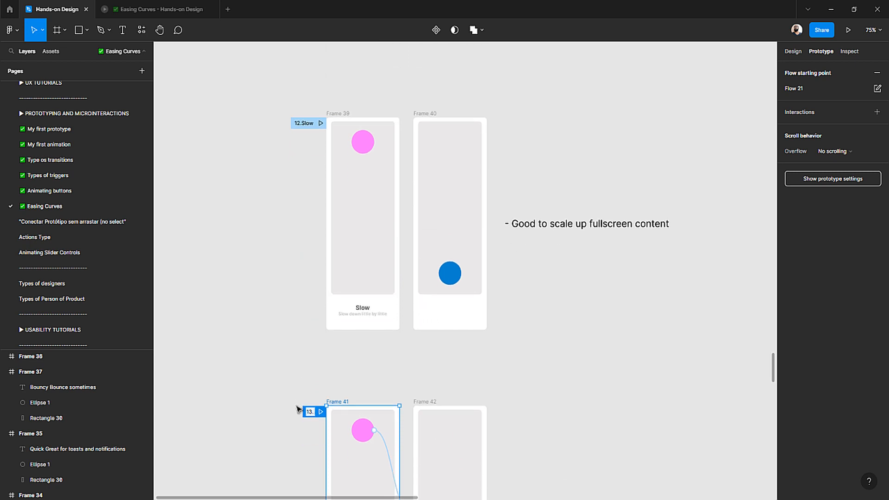
scroll(305, 398, down, 2)
ctrl+scroll(316, 331, up, 4)
scroll(316, 332, down, 4)
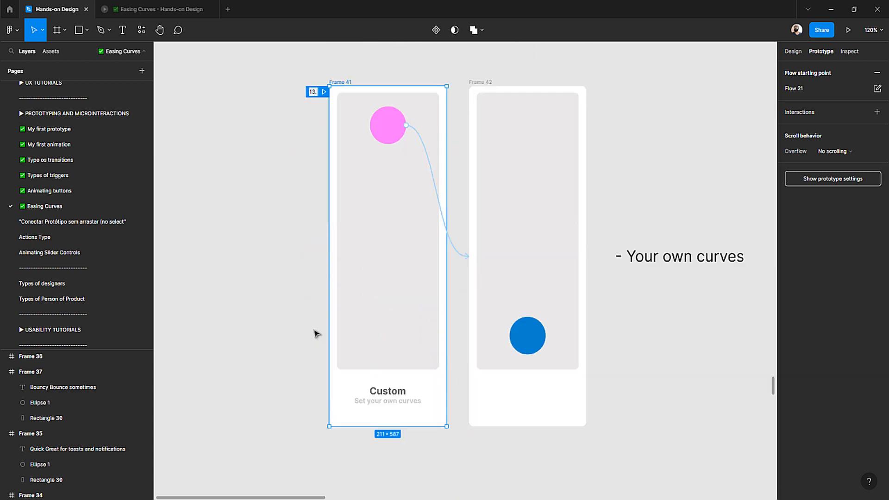
scroll(316, 333, up, 3)
text(.Custo)
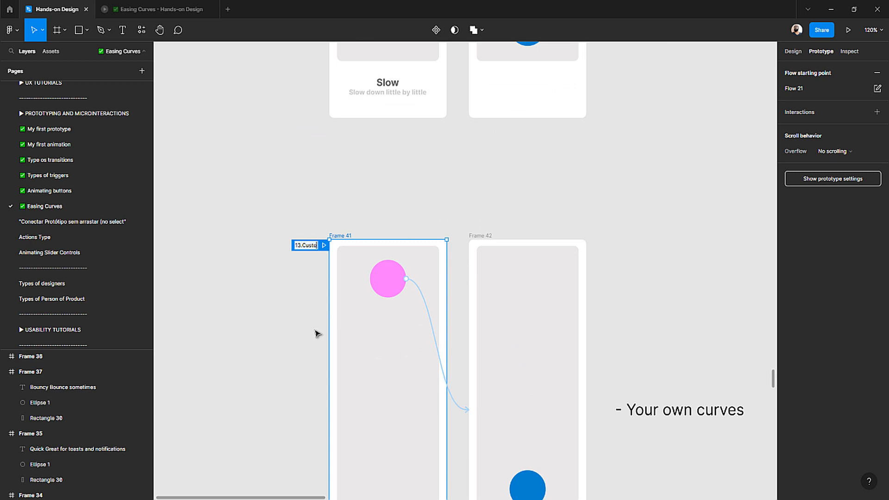
text(m)
key(Return)
- Preview the 13.Custom flow, play its circle animation, and return to the design file
scroll(300, 317, down, 3)
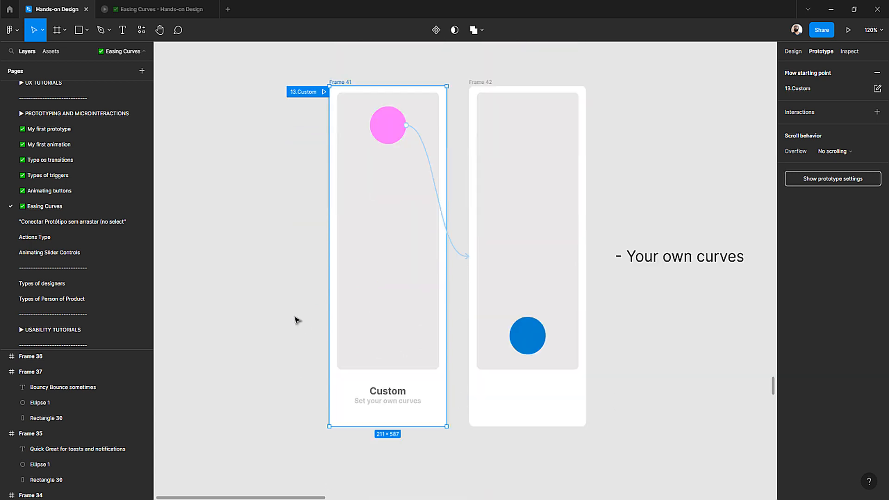
scroll(297, 319, up, 2)
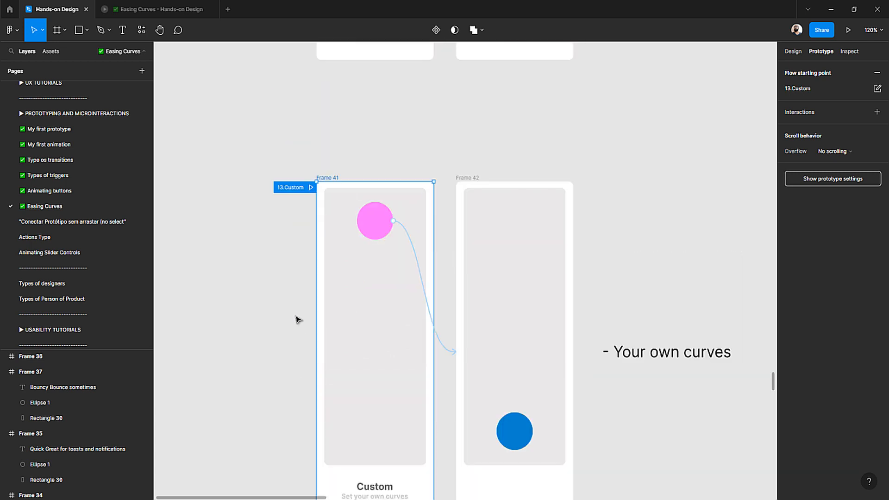
click(310, 188)
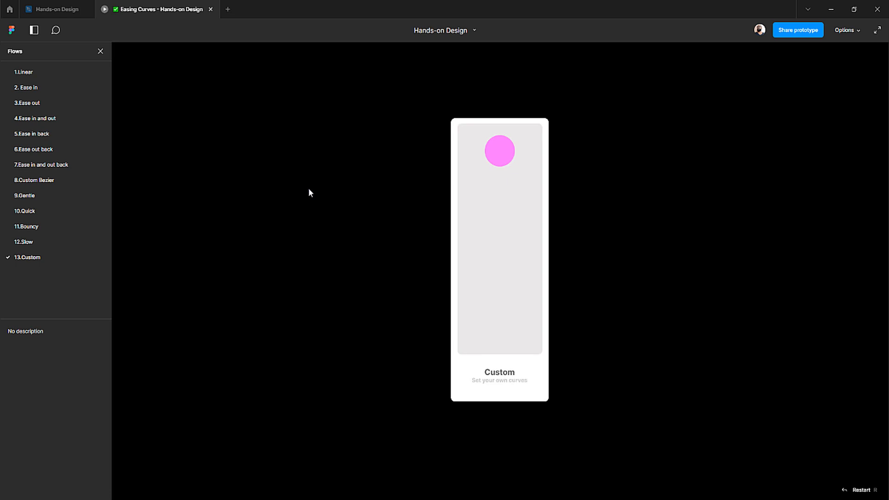
click(501, 153)
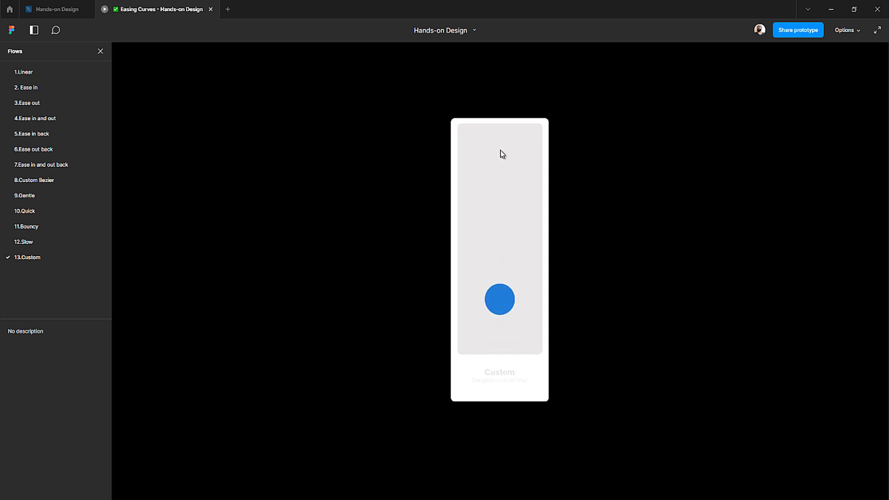
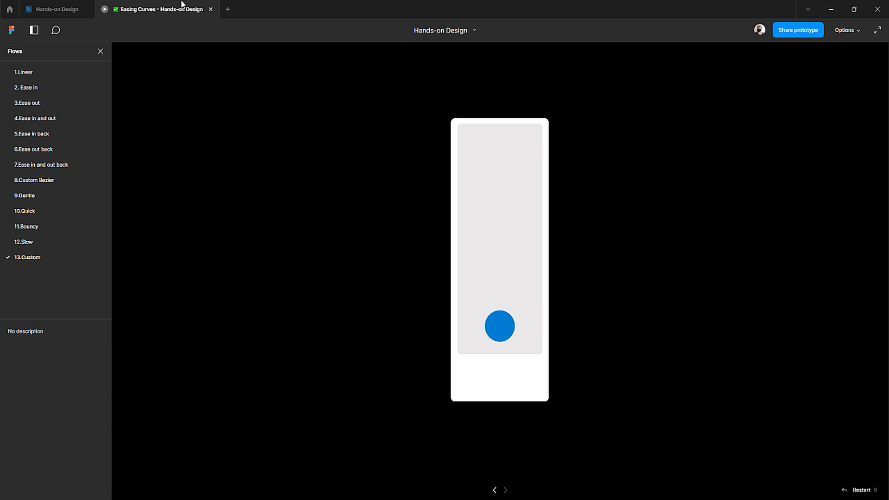
click(70, 9)
- Deselect Frame 41, bring the Briefing section below the flows into view, and hide the editor interface to read it
click(281, 284)
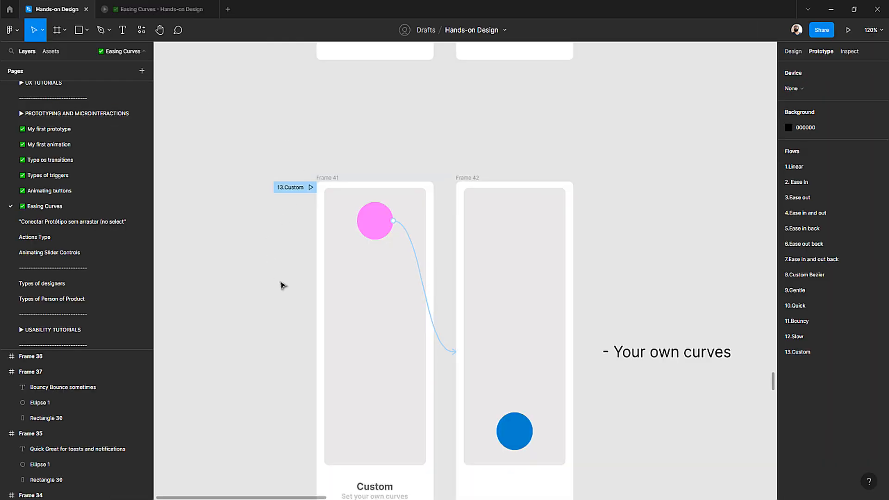
scroll(283, 286, down, 7)
scroll(283, 286, down, 8)
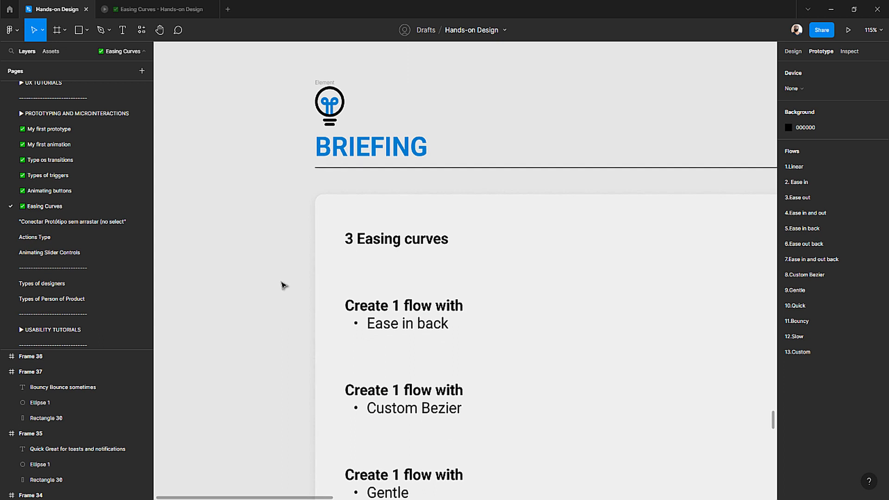
scroll(283, 286, right, 2)
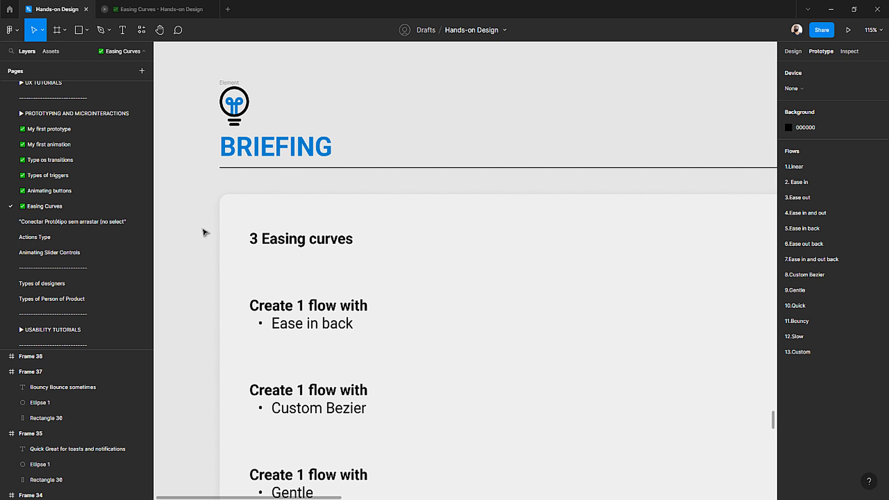
key(ctrl+backslash)
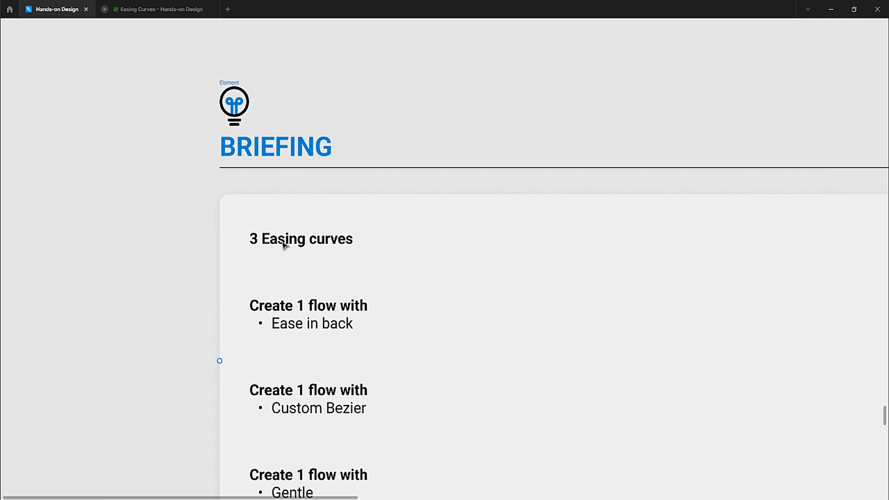
- Read the three easing-curve flow requirements in the Briefing and look over the Flows section below it
scroll(288, 244, down, 2)
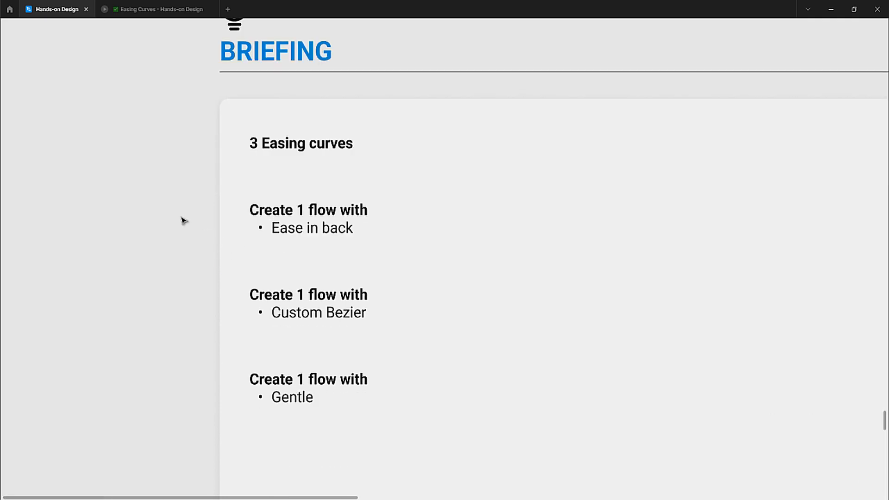
scroll(184, 220, up, 2)
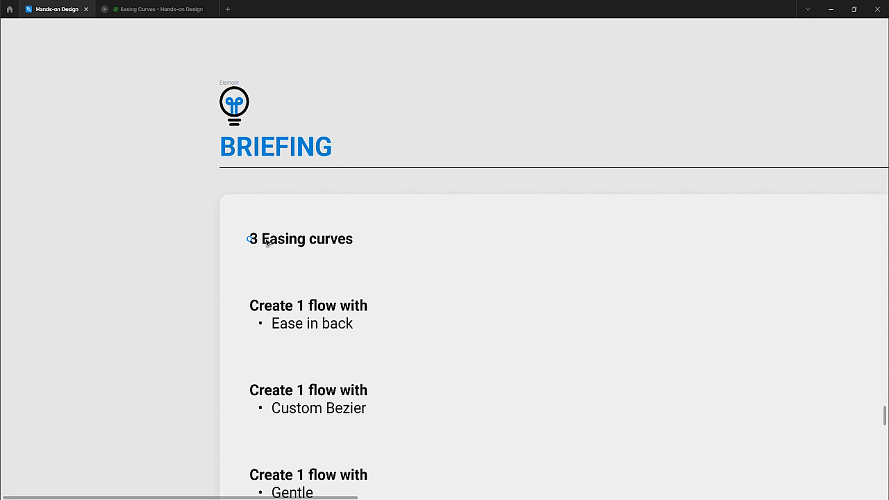
scroll(251, 296, down, 1)
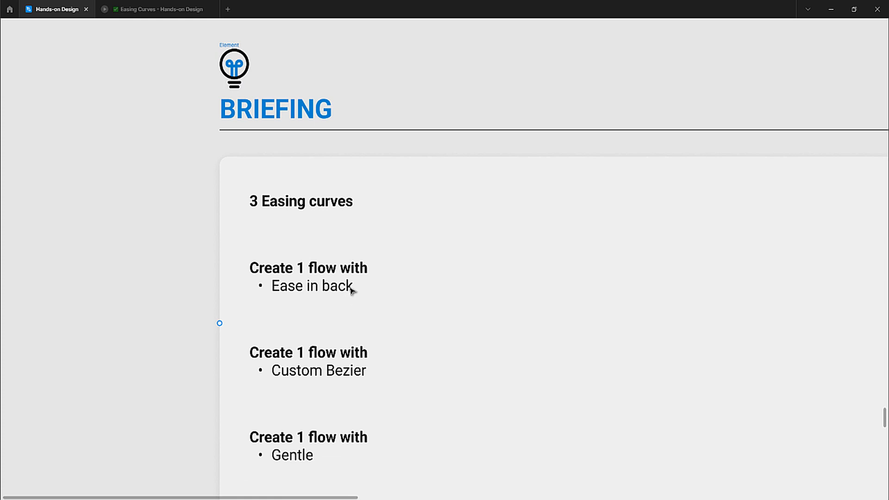
scroll(351, 290, down, 1)
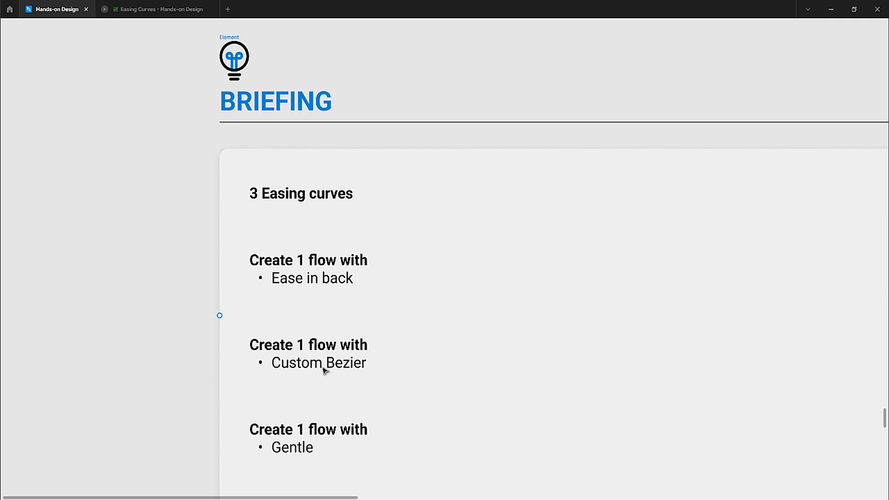
scroll(333, 366, down, 3)
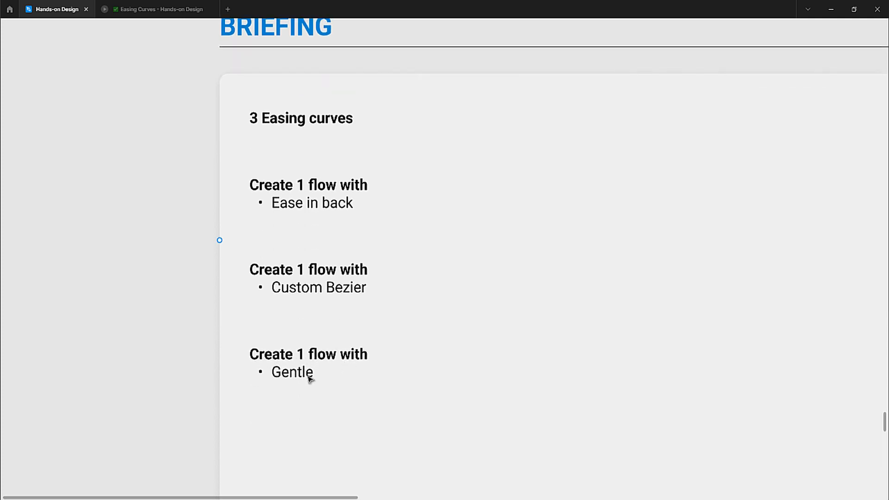
scroll(324, 373, down, 4)
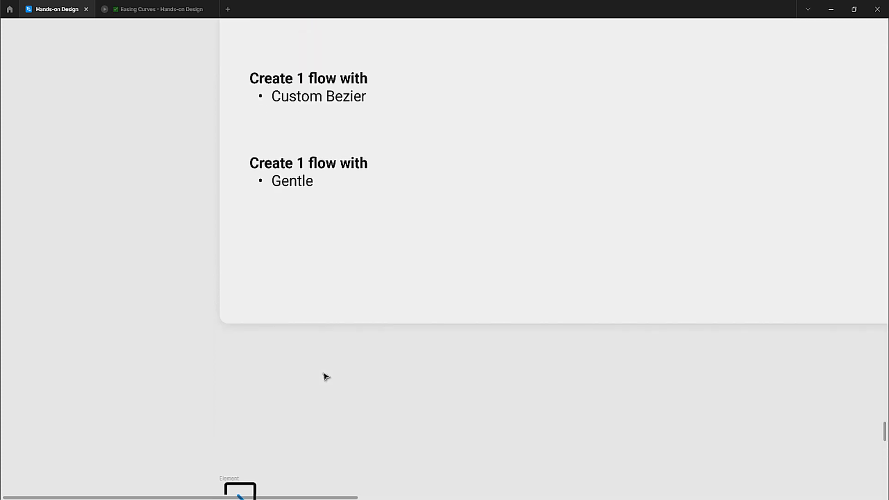
scroll(326, 372, down, 6)
scroll(326, 354, down, 2)
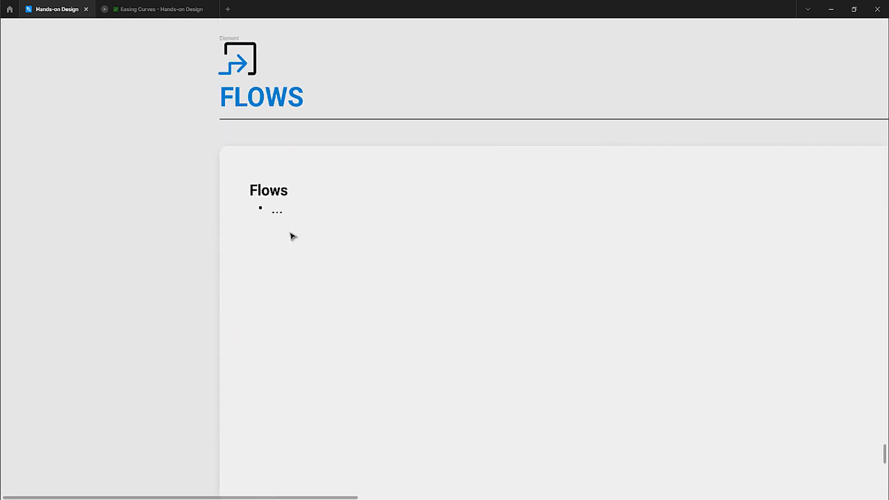
- Zoom out to show the whole Flows section and restore the editor interface with nothing selected
click(290, 233)
scroll(290, 244, down, 4)
key(Escape)
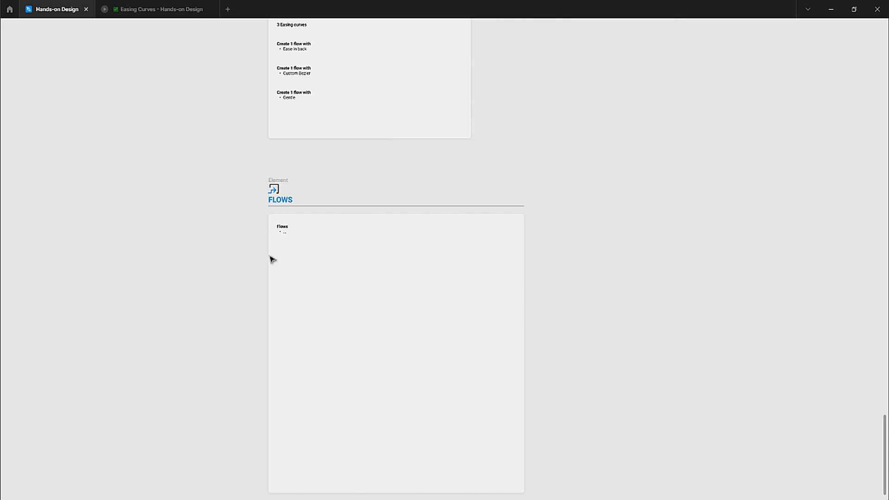
scroll(268, 197, down, 1)
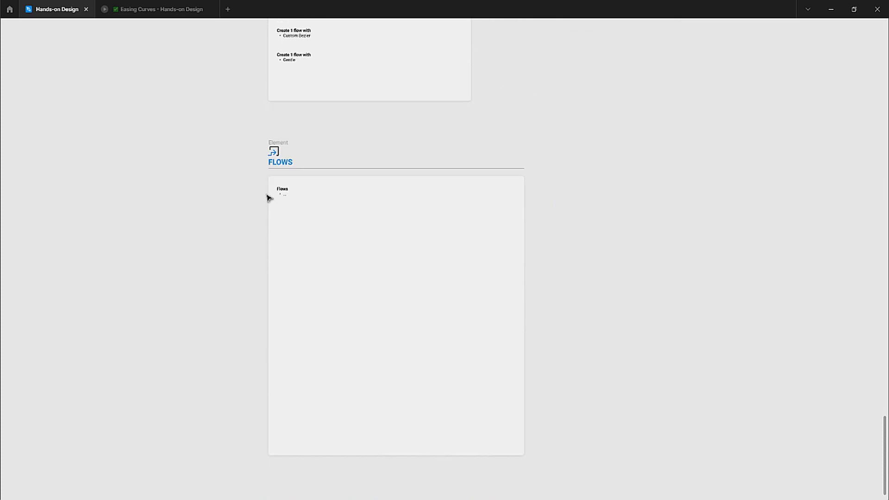
click(296, 219)
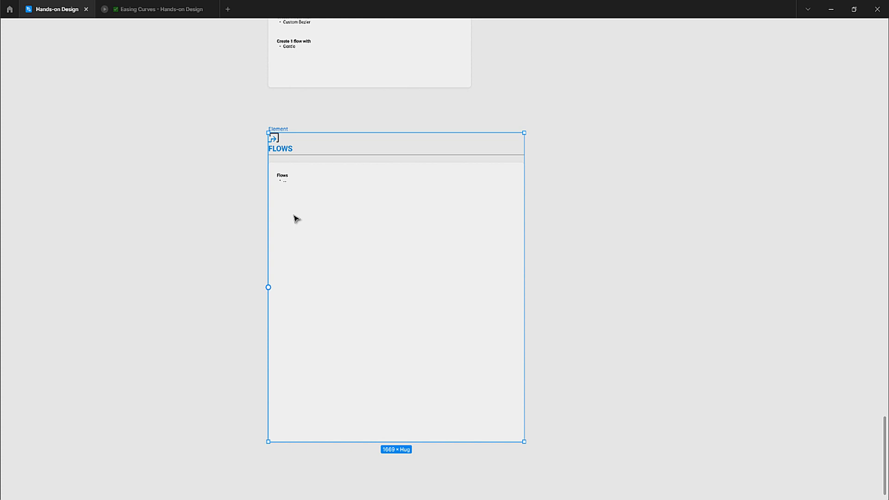
key(ctrl+backslash)
click(246, 252)
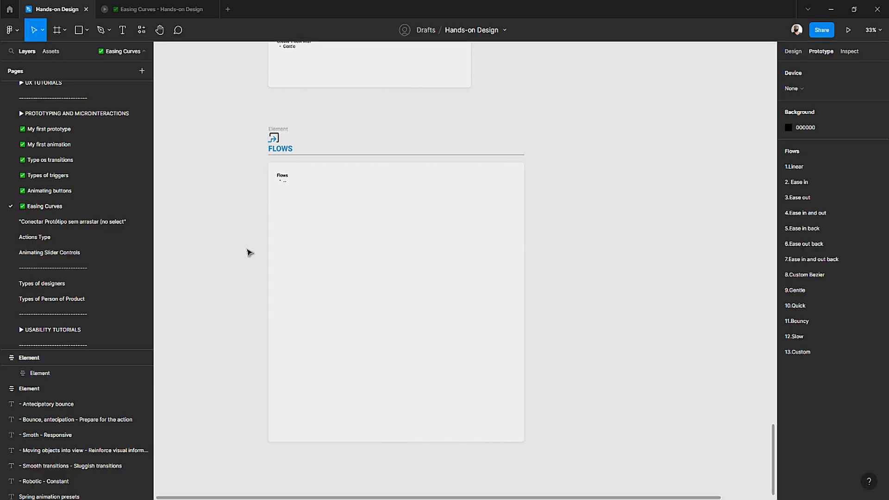
- Try to shorten the outer Flows element to a height of 830, and undo the resize
click(302, 258)
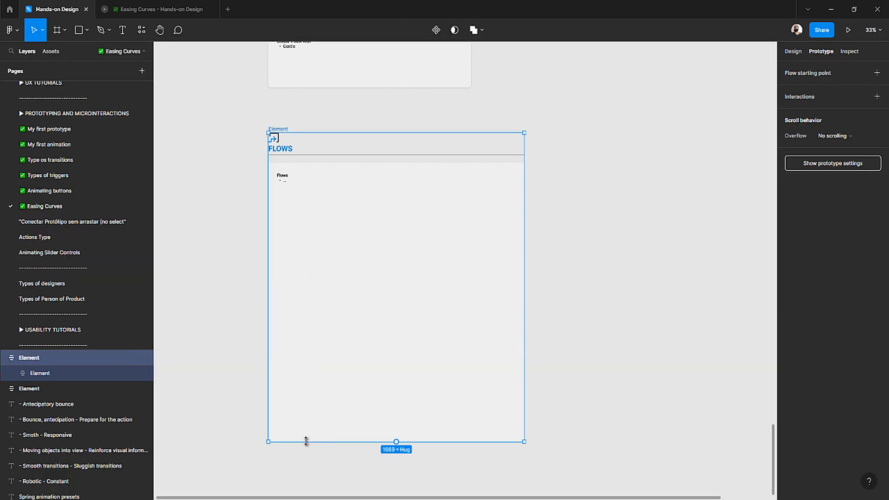
drag(307, 437, 328, 266)
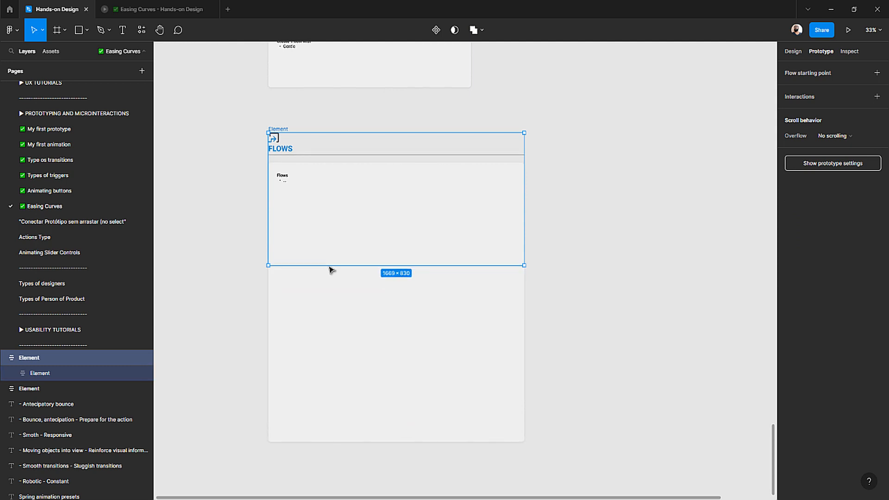
key(ctrl+z)
- Select the panel element inside the Flows section and shorten it to end just below the Flows bullet text
click(255, 302)
click(304, 288)
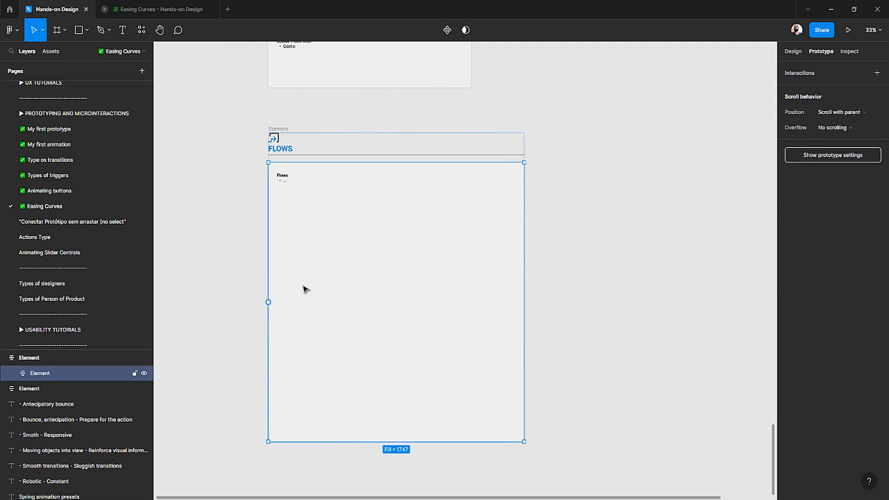
click(243, 428)
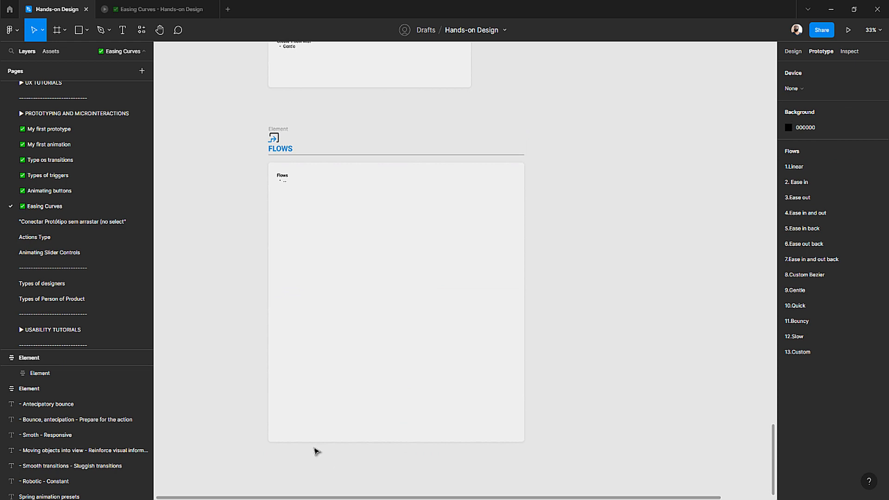
drag(542, 397, 461, 463)
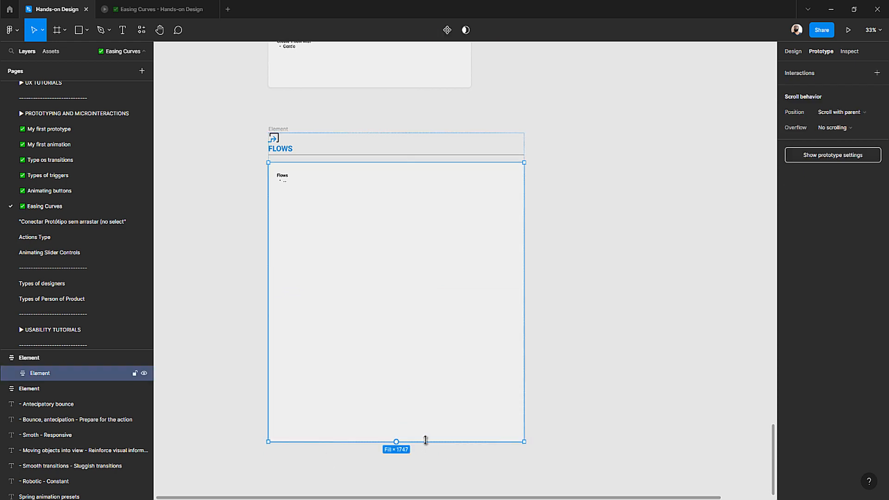
drag(425, 440, 438, 192)
- Unlock Frame 370 inside the Flows panel and shorten it to match the reduced panel height
click(410, 348)
right_click(402, 365)
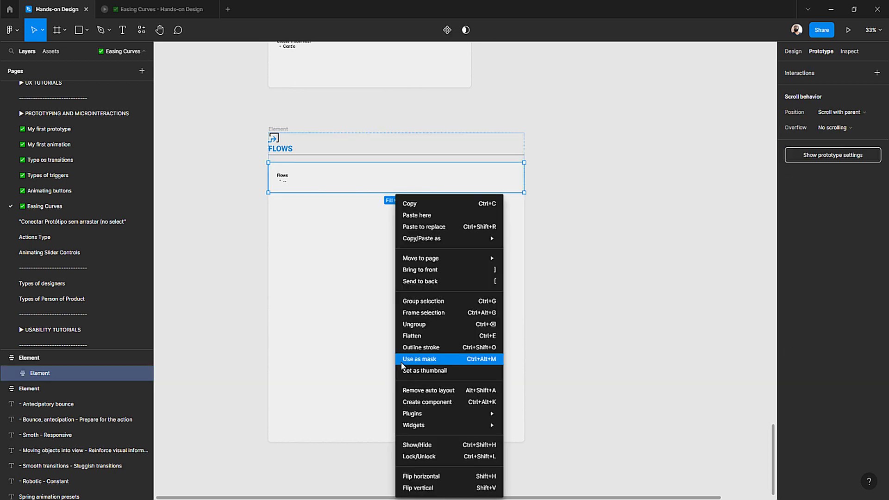
click(320, 378)
right_click(310, 379)
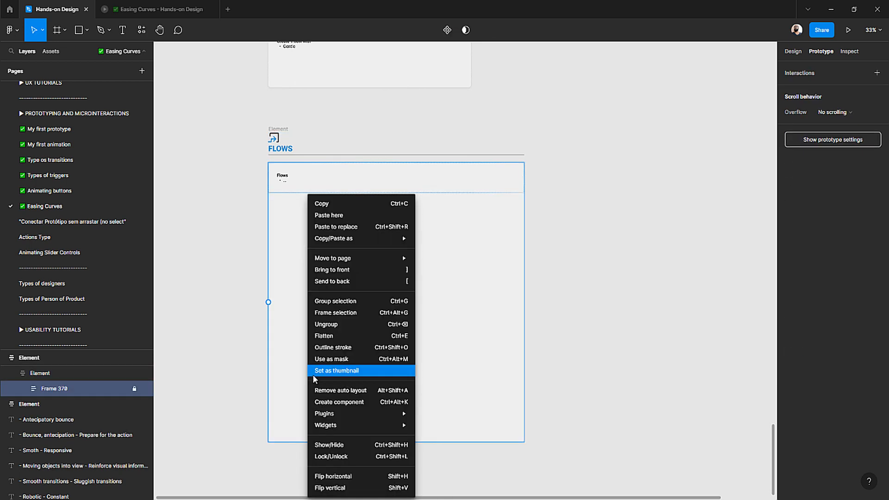
click(314, 376)
click(135, 389)
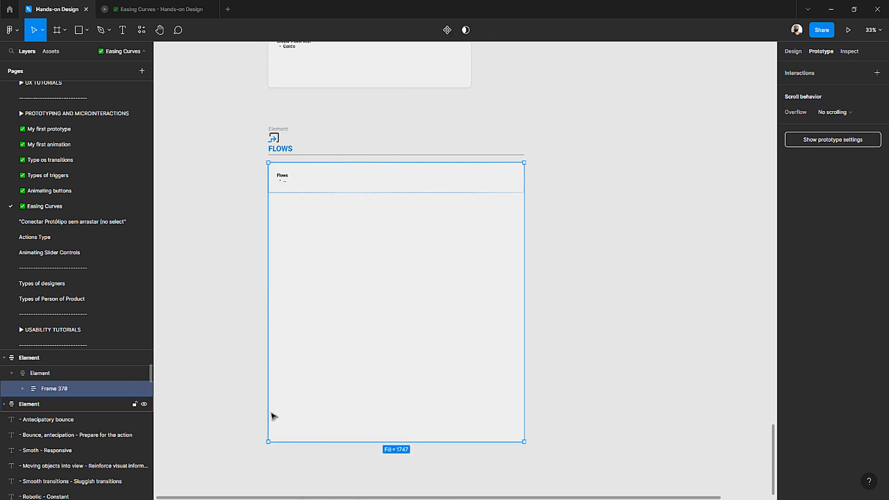
drag(308, 440, 363, 193)
click(345, 236)
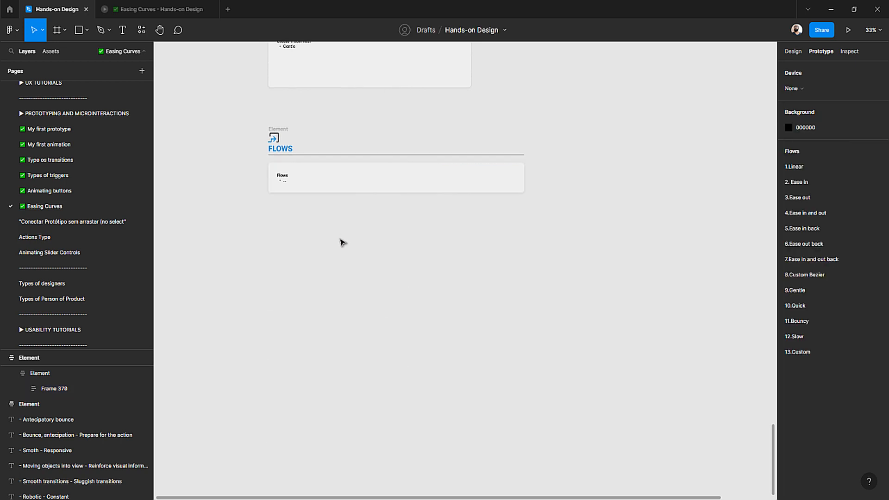
- Look through the 020) Dropdown and 019) Date Picker pages for screens suited to the exercise
scroll(343, 243, up, 5)
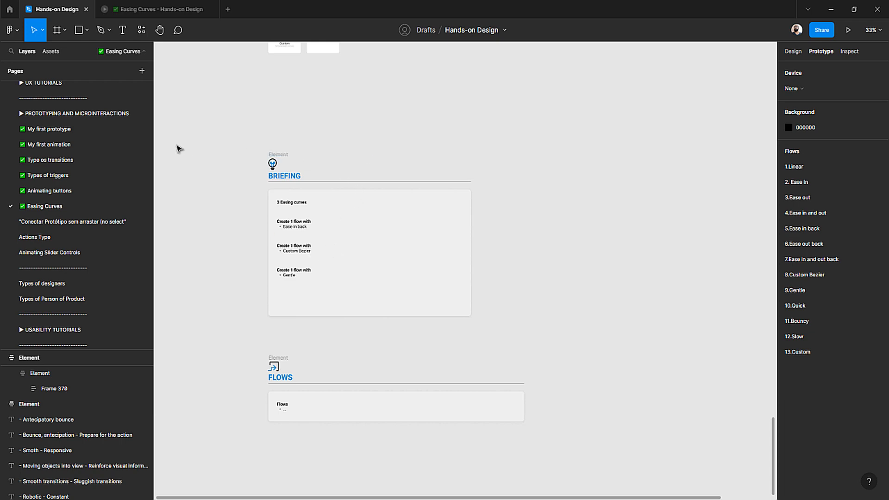
scroll(42, 272, up, 2)
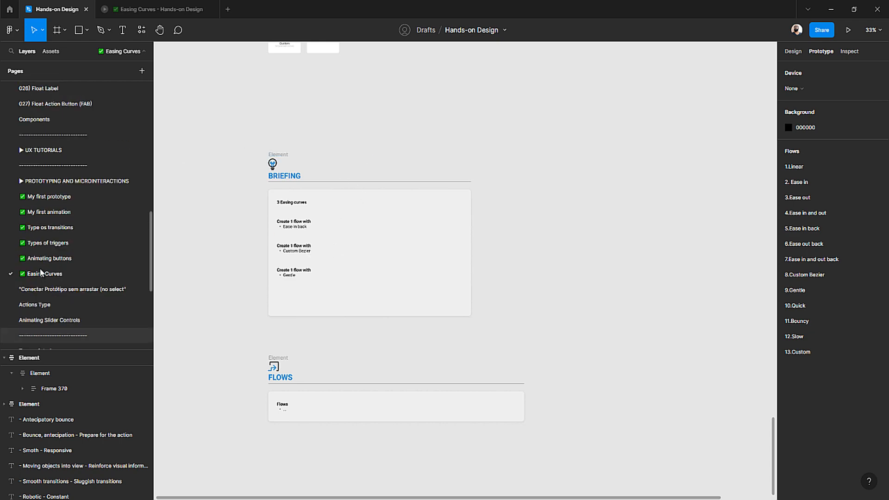
scroll(41, 272, up, 8)
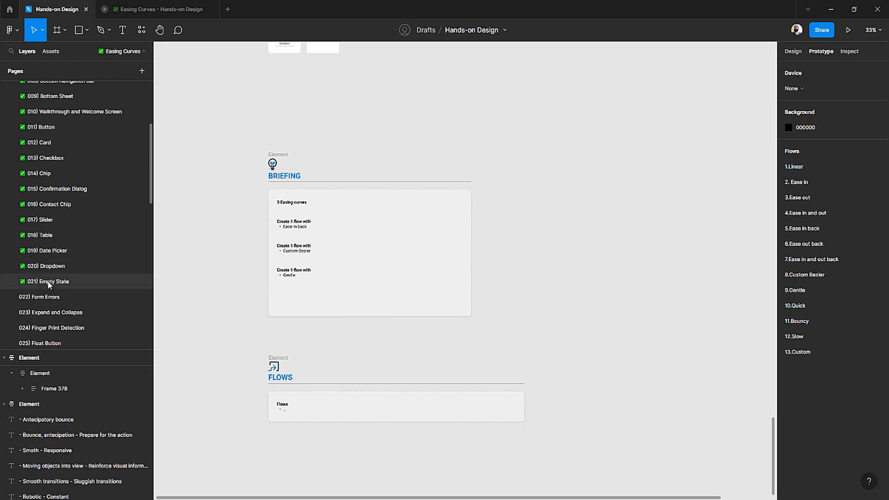
click(46, 267)
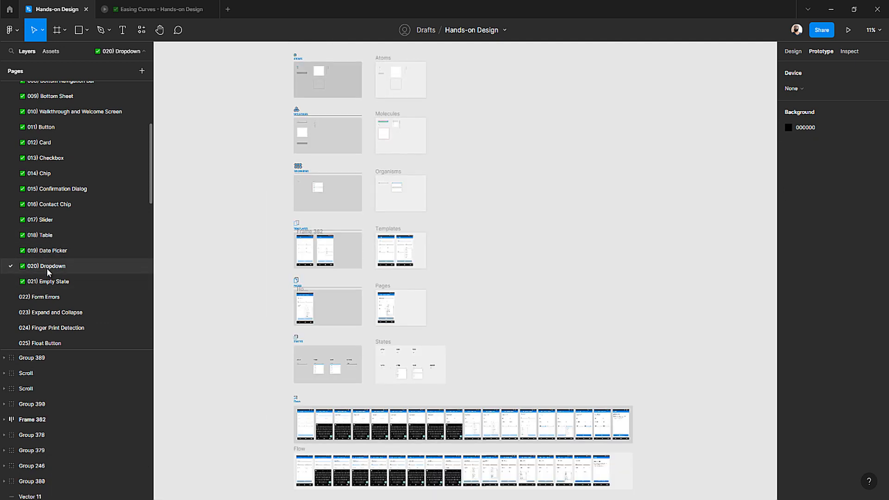
click(50, 250)
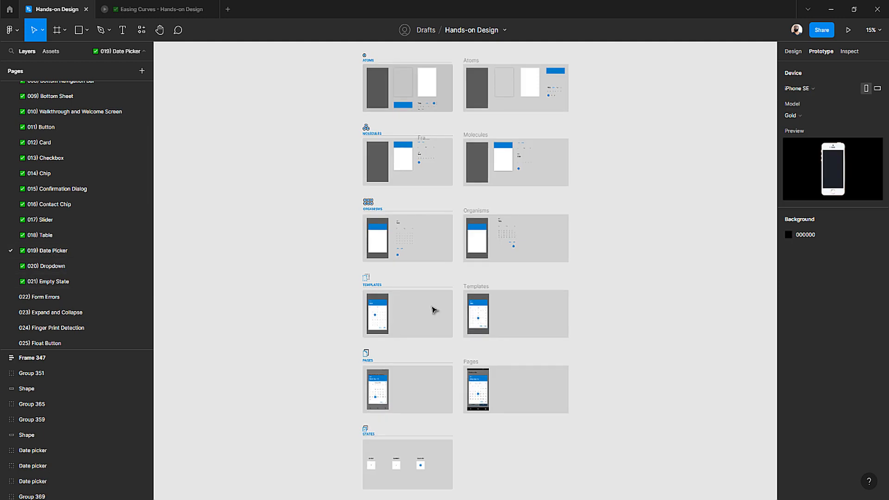
- Open the 018) Table page and zoom in on its States section
click(51, 235)
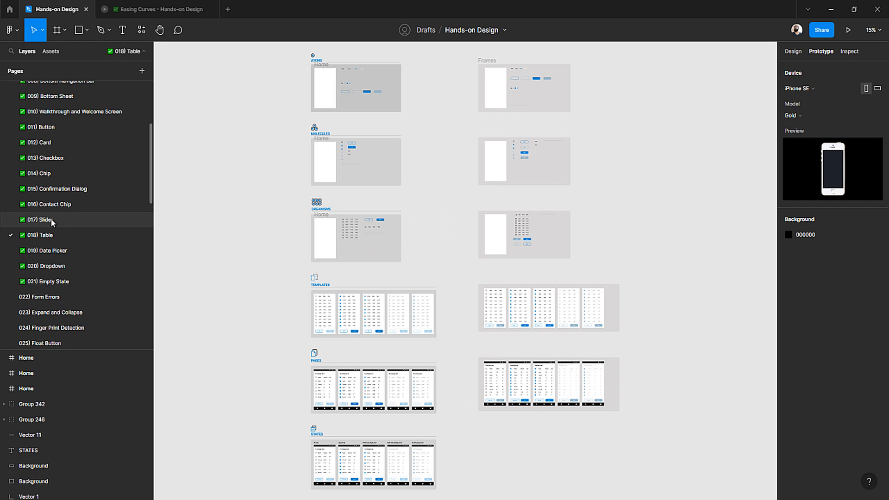
scroll(343, 354, down, 3)
scroll(345, 358, up, 2)
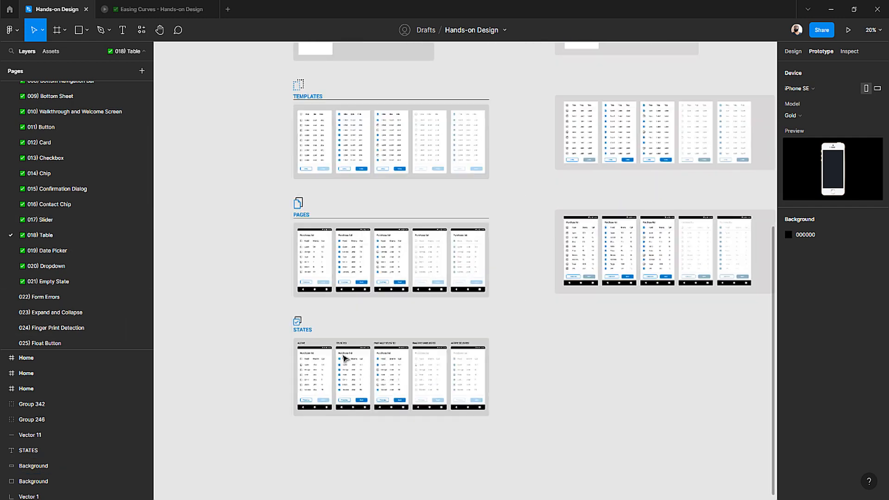
scroll(344, 358, up, 6)
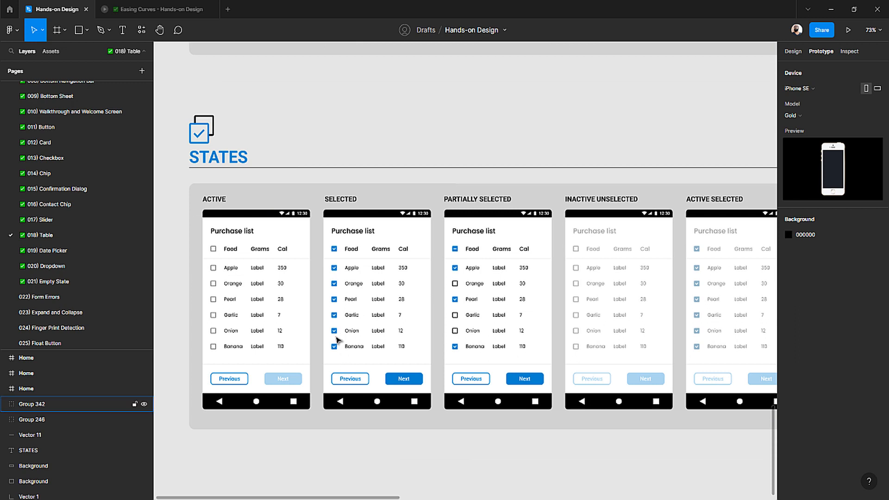
- Select the nested ACTIVE and SELECTED Purchase list screens, iPhone SE - 16 and iPhone SE - 17, together
click(266, 232)
key(shift+a)
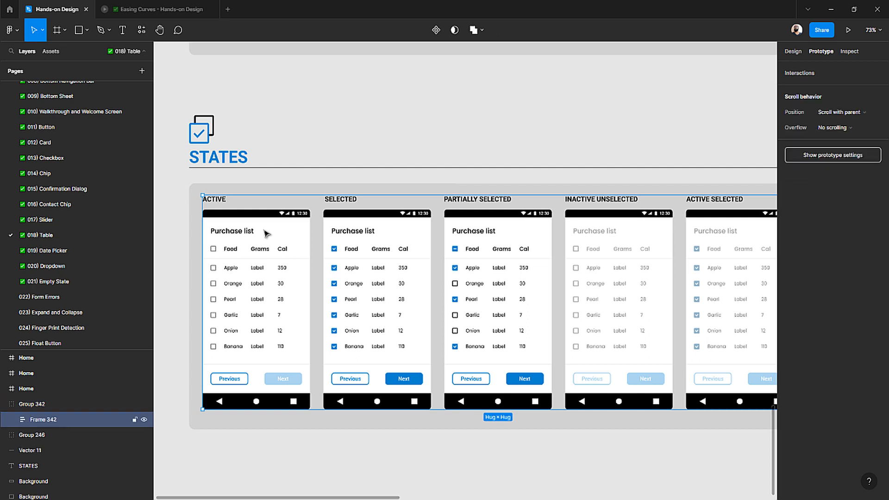
click(266, 233)
key(shift+a)
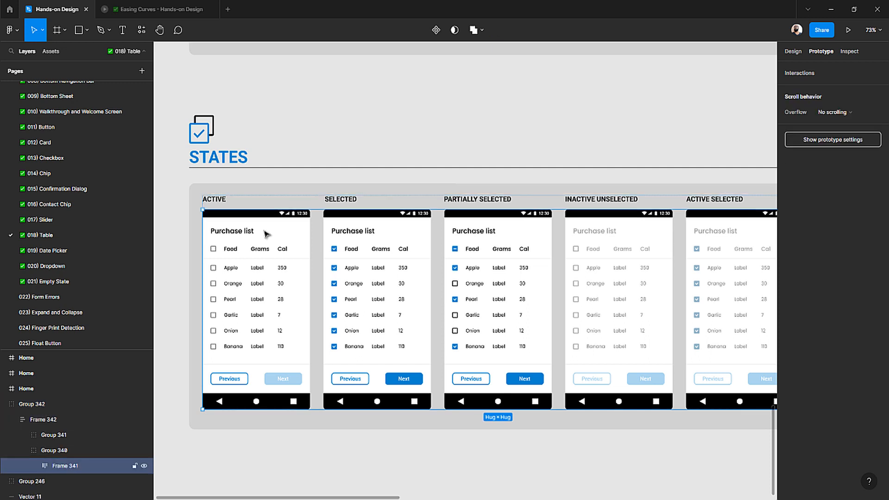
click(267, 233)
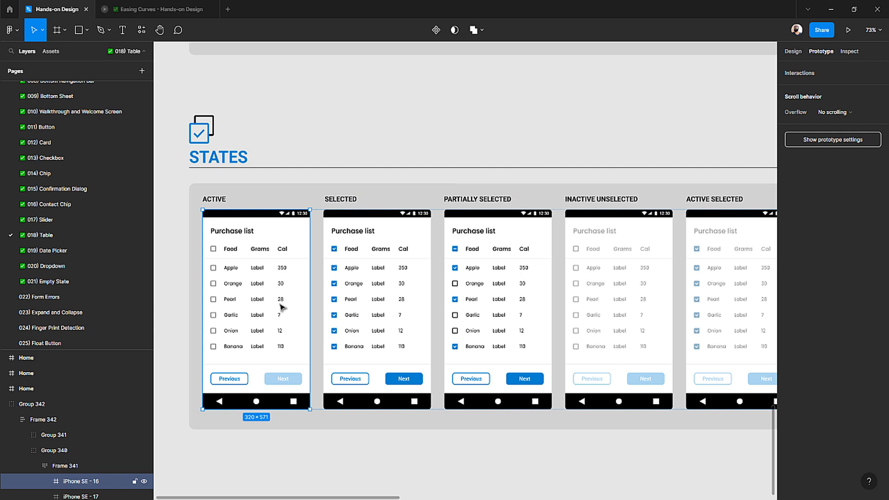
click(299, 455)
click(293, 329)
double_click(292, 329)
click(293, 330)
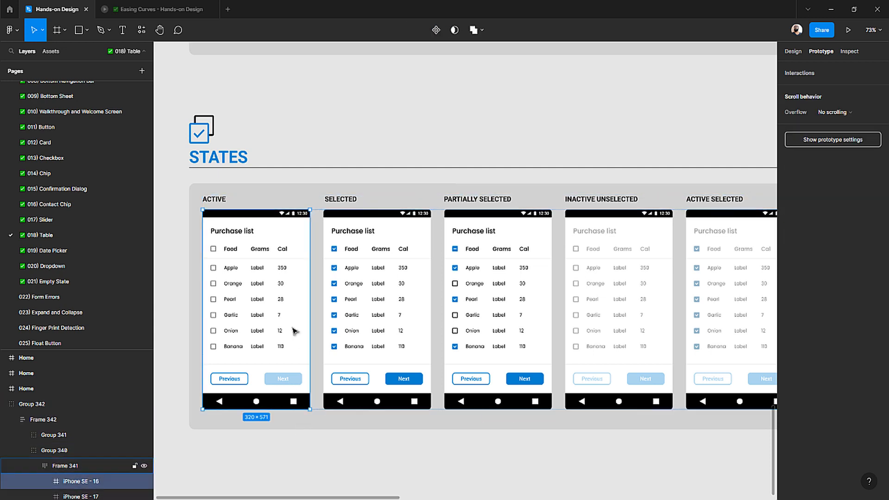
shift+click(356, 316)
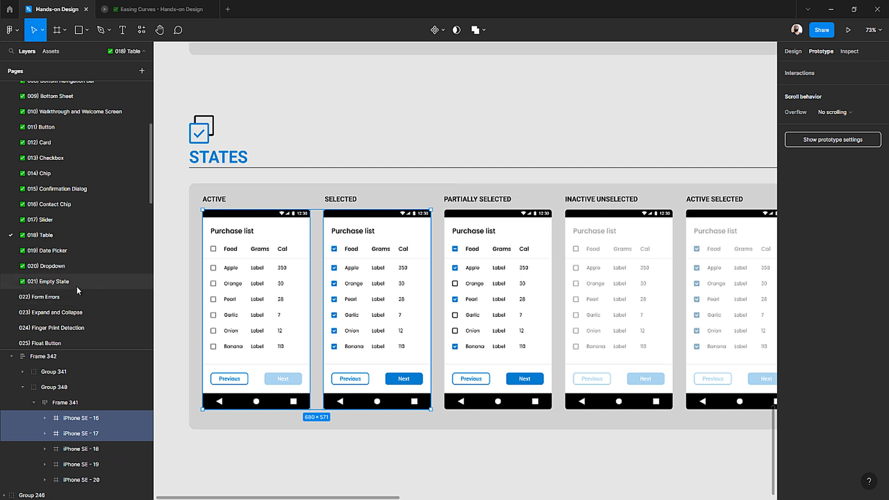
- Copy the two selected Purchase list screens to the Easing Curves page and place them directly below the Flows panel, aligned with its edge
scroll(69, 245, down, 10)
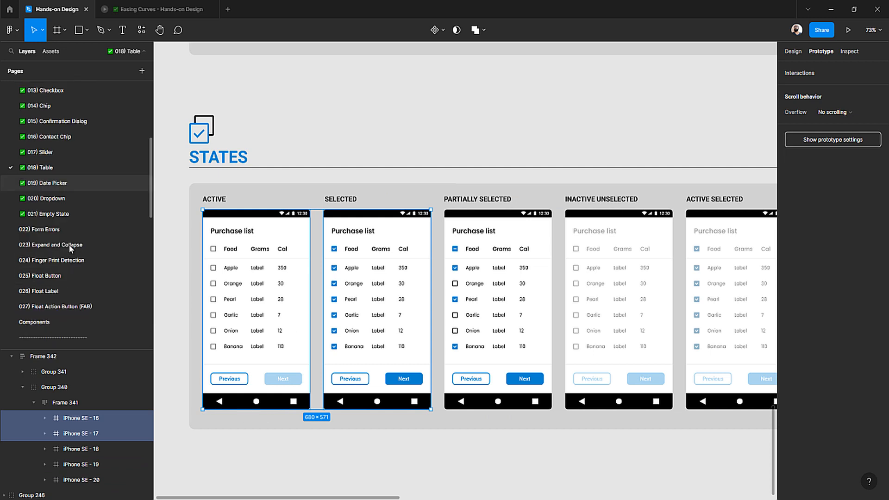
scroll(65, 243, up, 3)
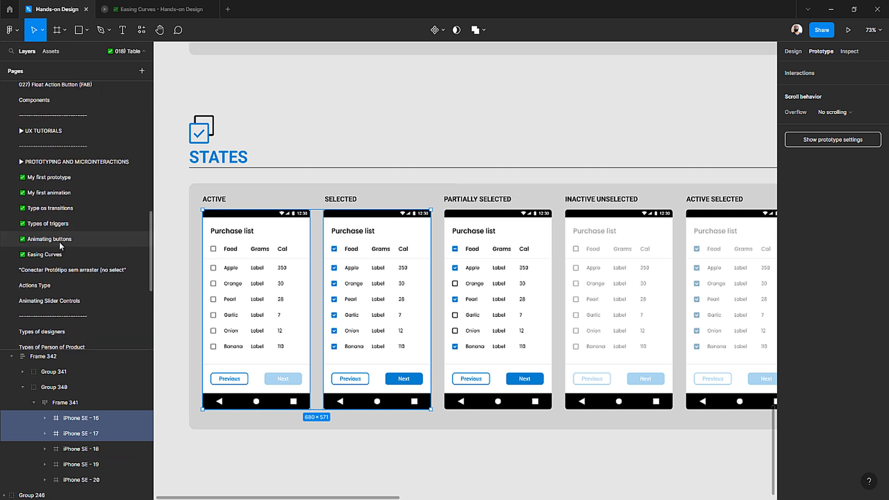
click(49, 255)
scroll(327, 322, down, 4)
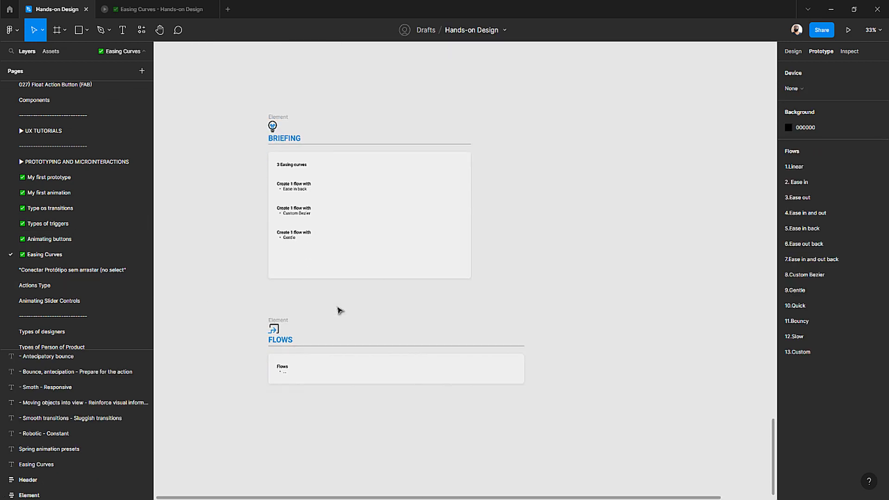
key(ctrl+v)
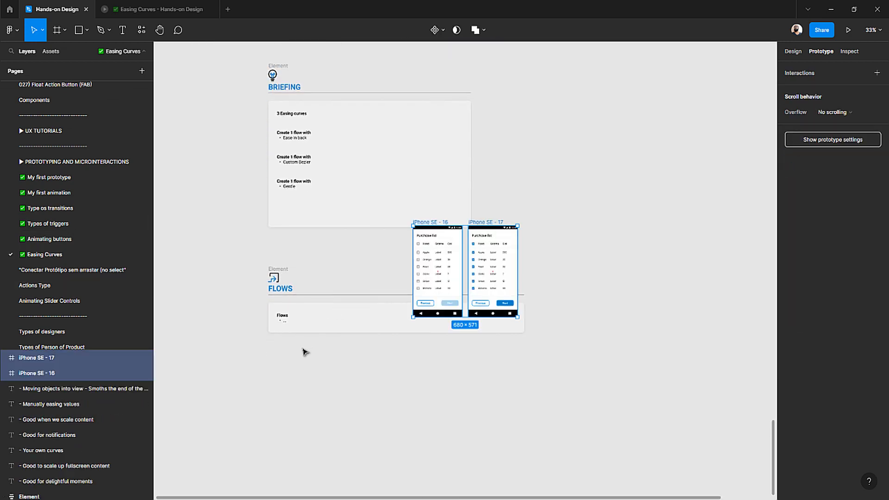
drag(430, 224, 287, 348)
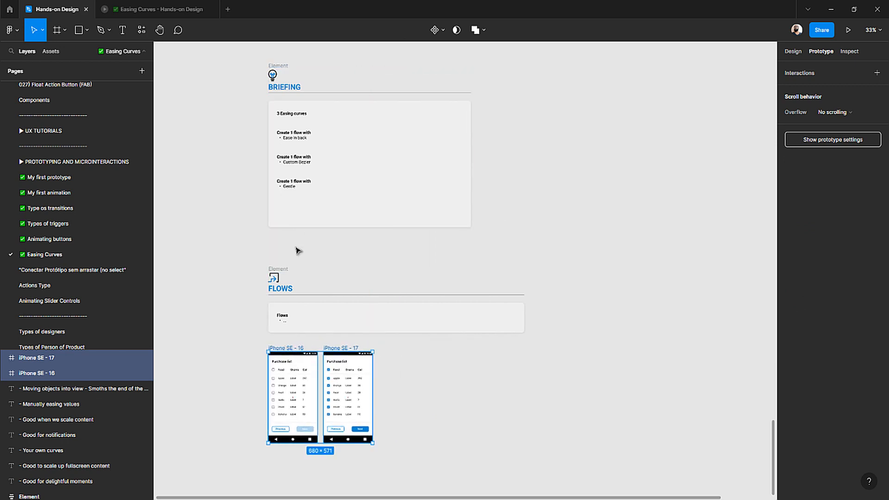
scroll(295, 208, up, 2)
scroll(284, 180, up, 5)
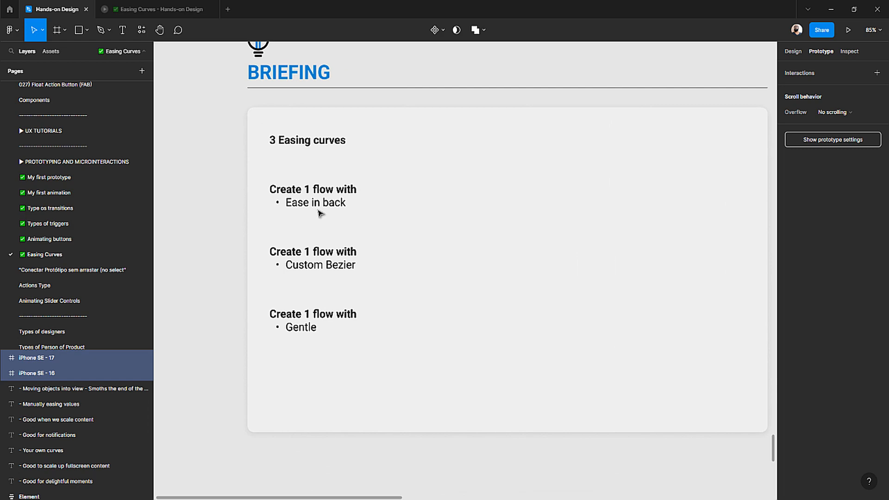
scroll(324, 232, down, 12)
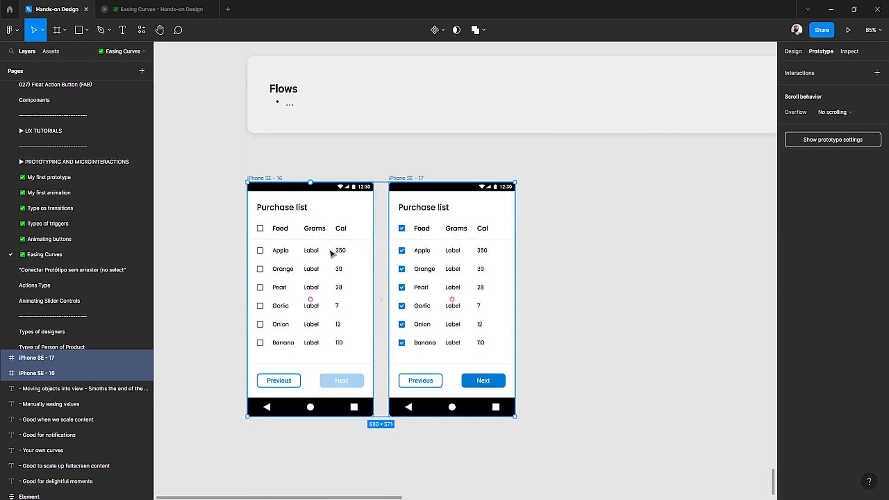
click(388, 174)
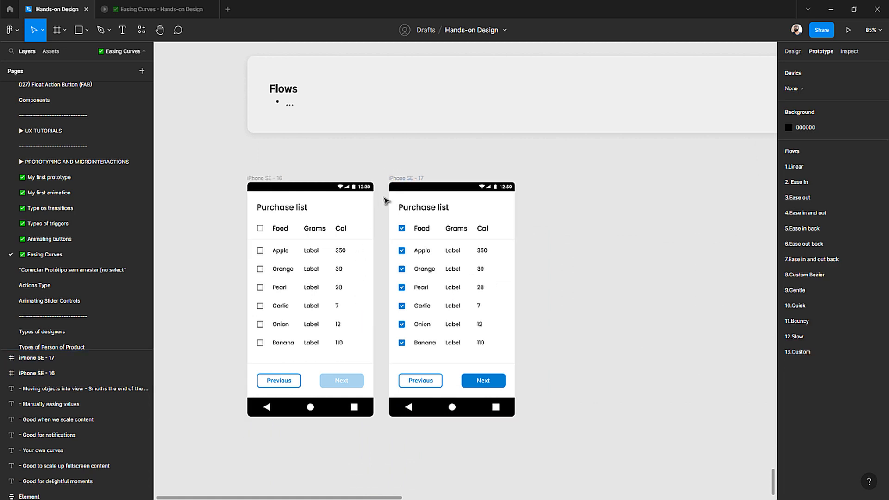
click(400, 177)
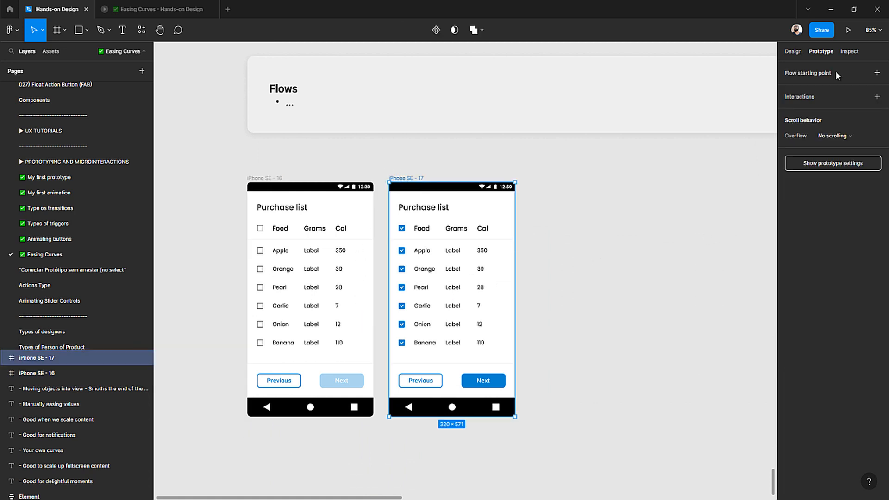
click(800, 51)
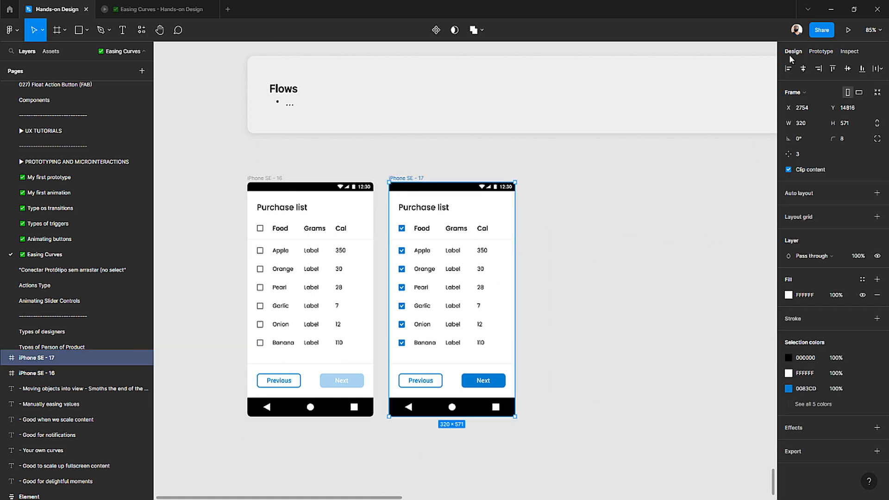
click(613, 228)
drag(428, 177, 407, 201)
click(486, 190)
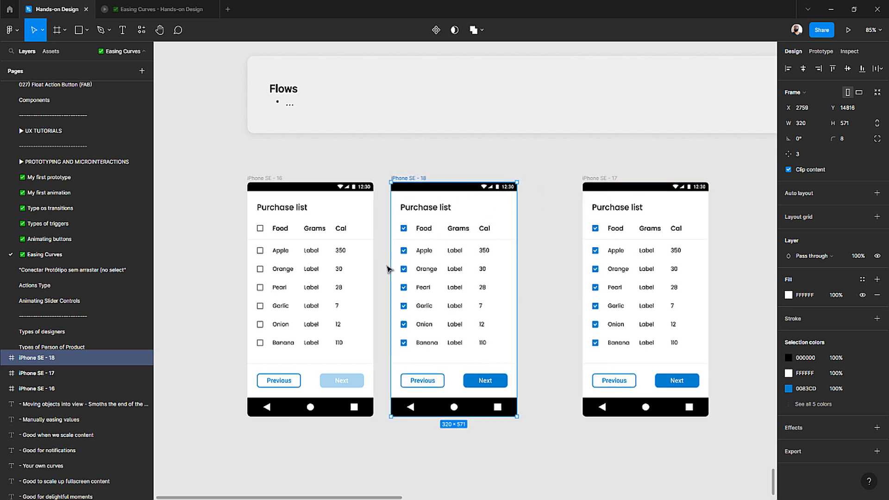
scroll(294, 238, up, 2)
scroll(295, 238, up, 1)
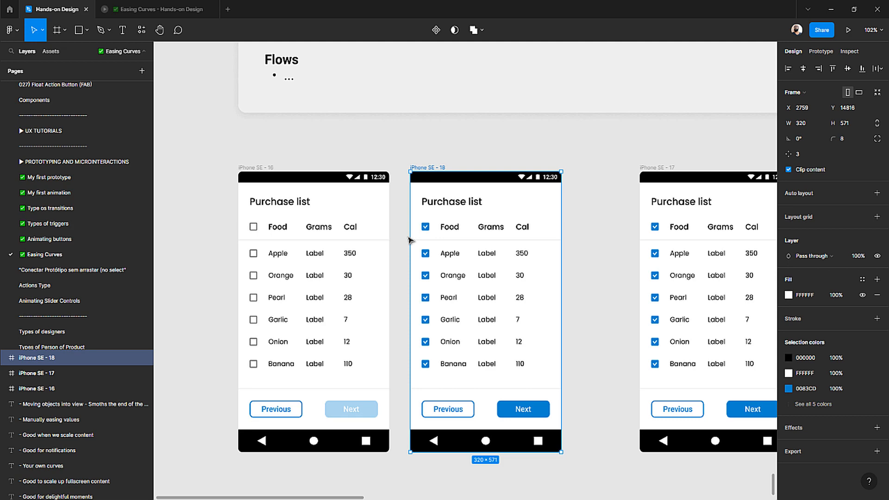
key(ctrl+z)
key(ctrl+z)
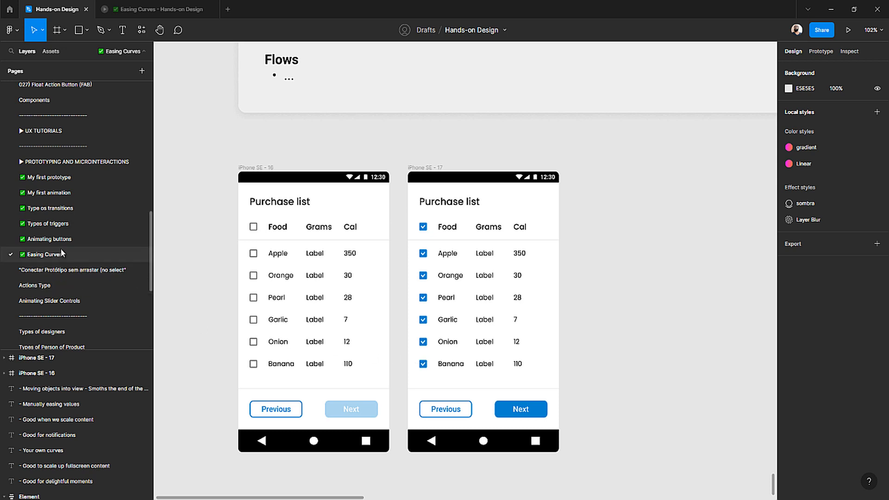
- Look over the 021) Empty State page for a suitable screen and return to the Easing Curves page
scroll(59, 223, up, 5)
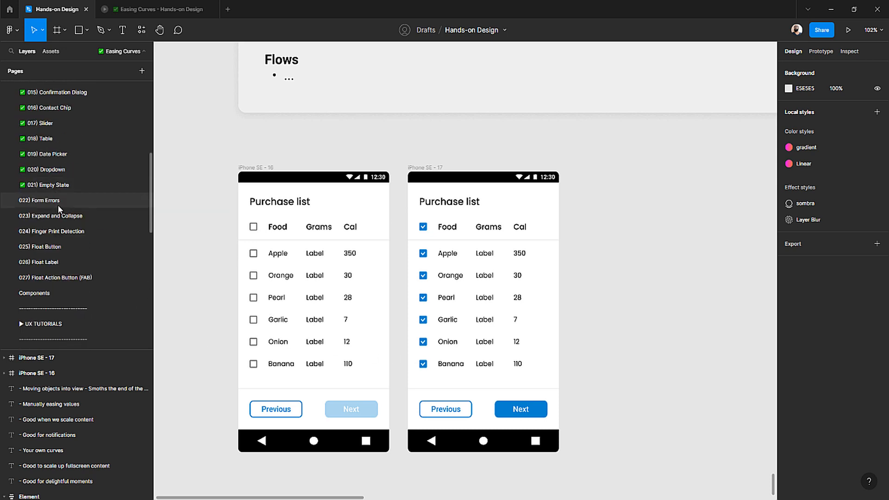
click(55, 184)
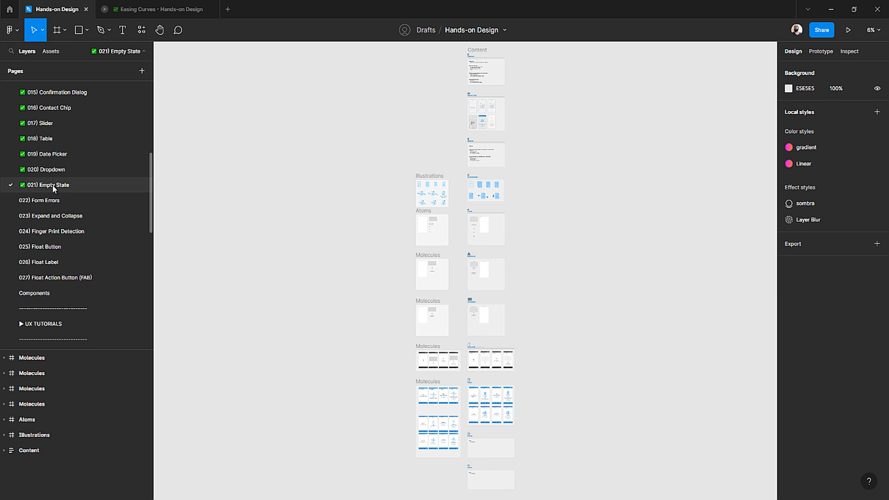
scroll(79, 247, down, 5)
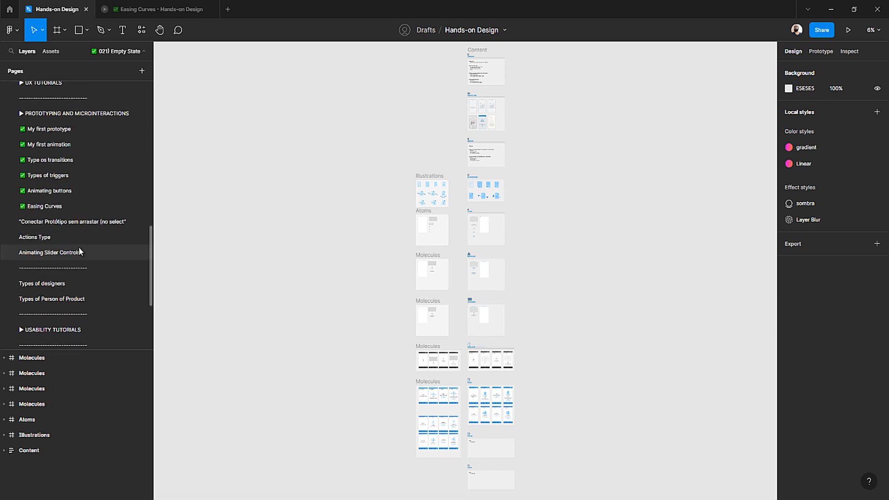
click(65, 206)
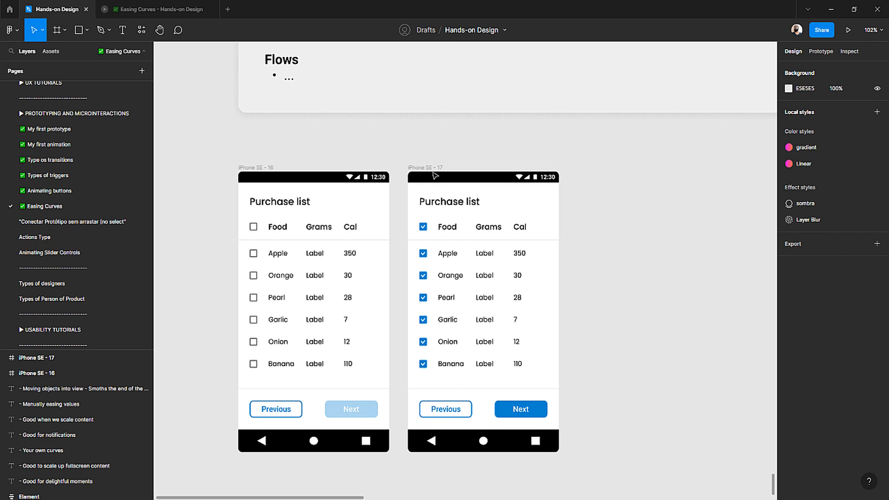
click(247, 169)
click(353, 414)
click(353, 415)
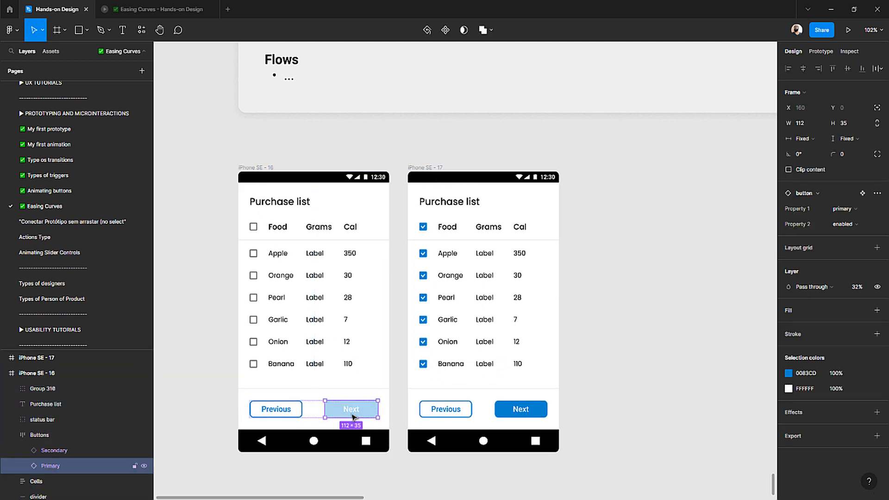
click(821, 52)
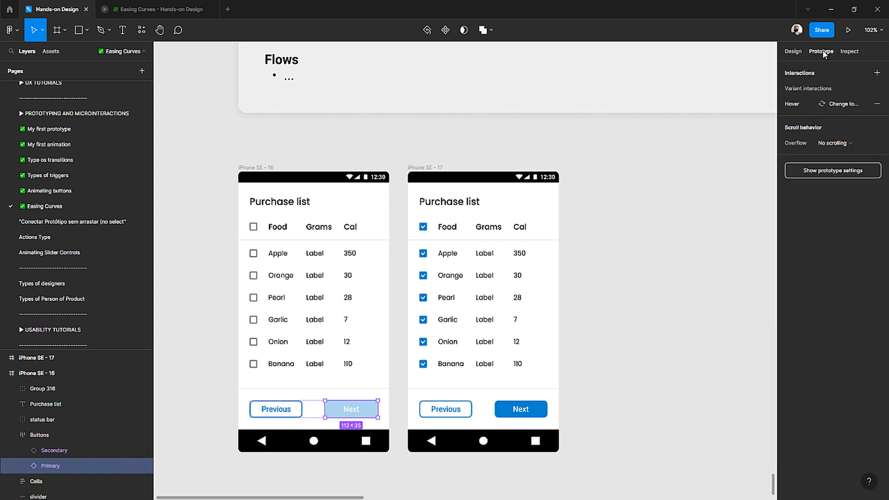
click(799, 74)
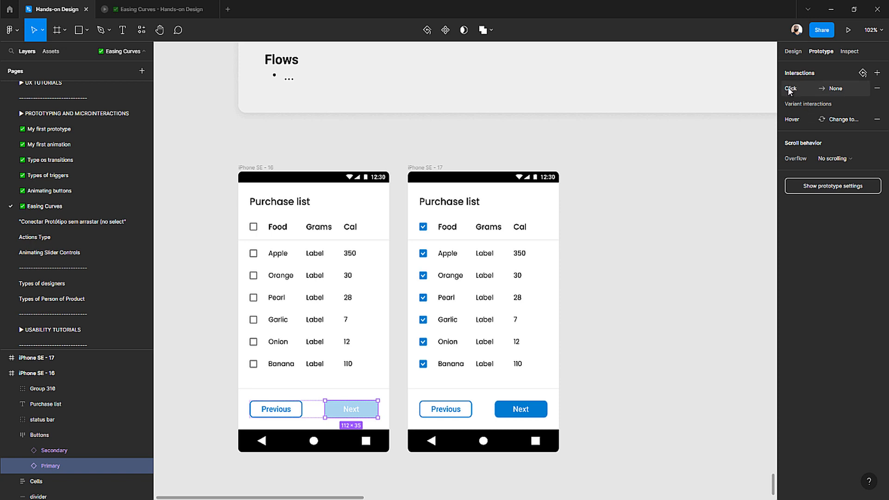
mouse_move(382, 410)
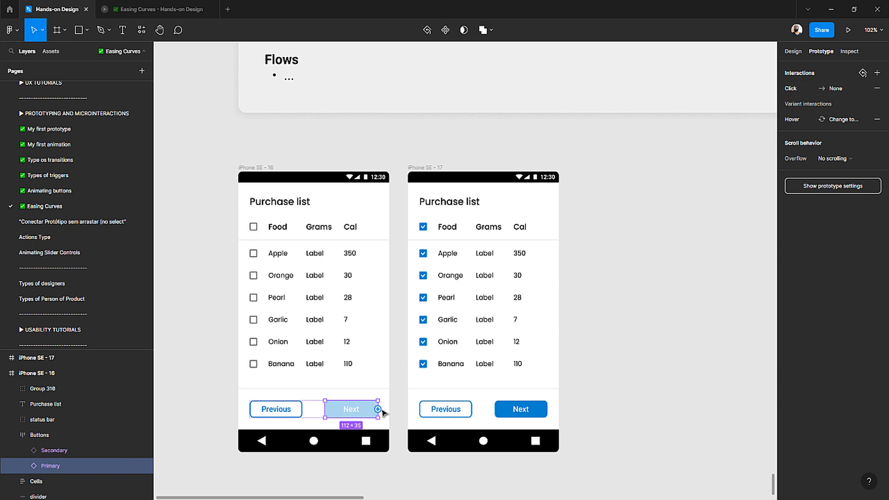
drag(379, 411, 467, 341)
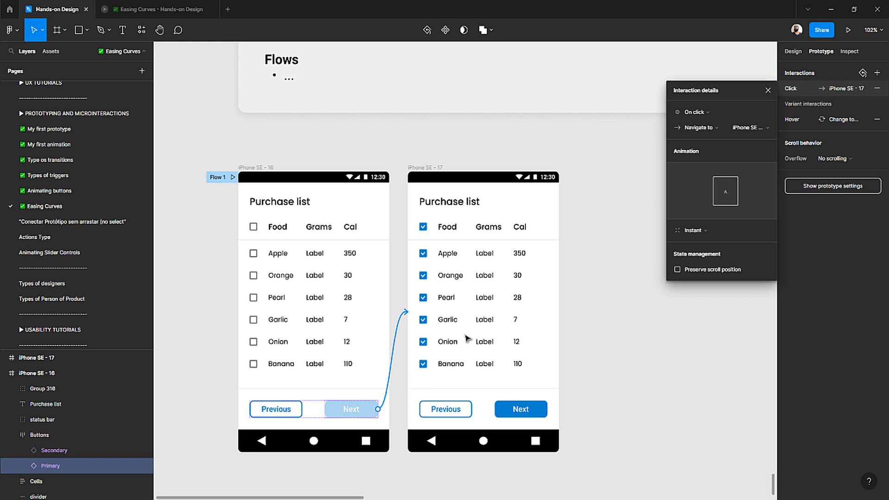
click(445, 412)
click(445, 412)
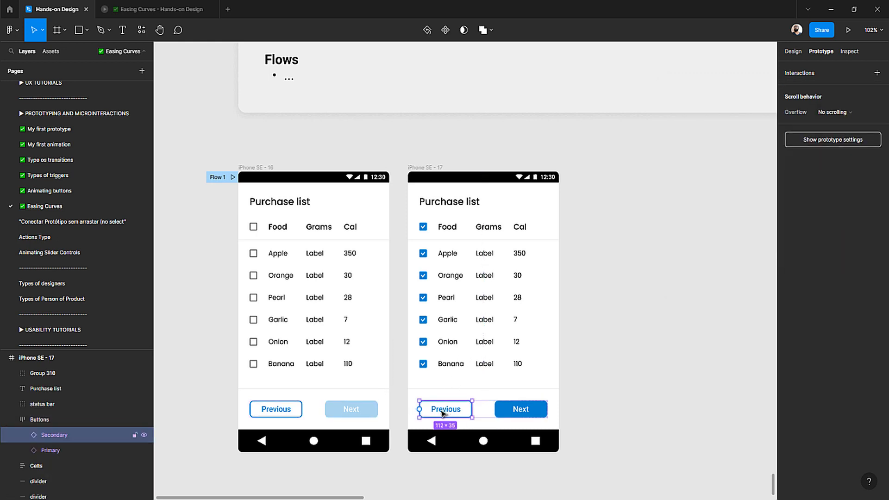
drag(419, 410, 383, 326)
key(ctrl+z)
key(ctrl+z)
key(ctrl+z)
key(ctrl+z)
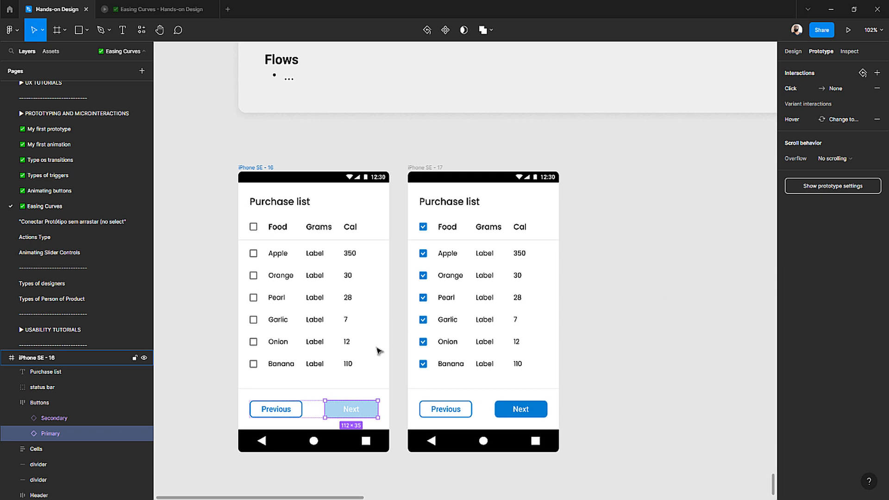
- Duplicate the fully checked Purchase list screen, iPhone SE - 17, as a third screen beside it with a gap of 40
click(413, 148)
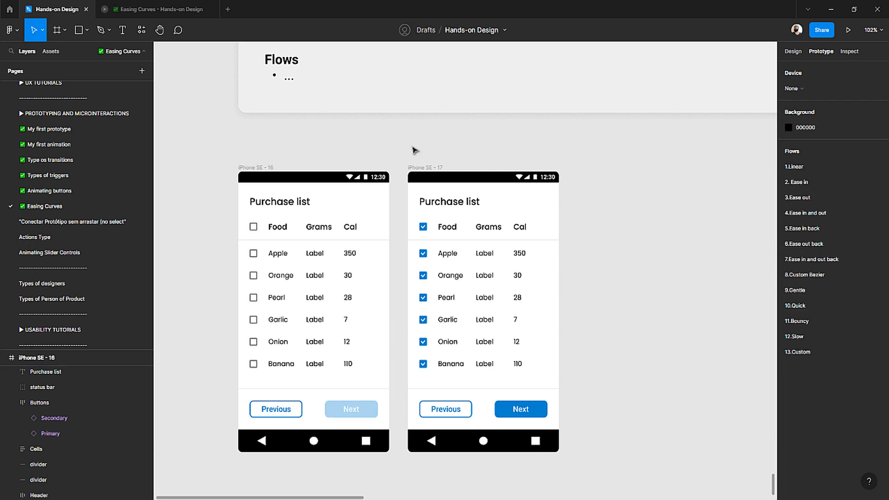
click(793, 51)
click(431, 168)
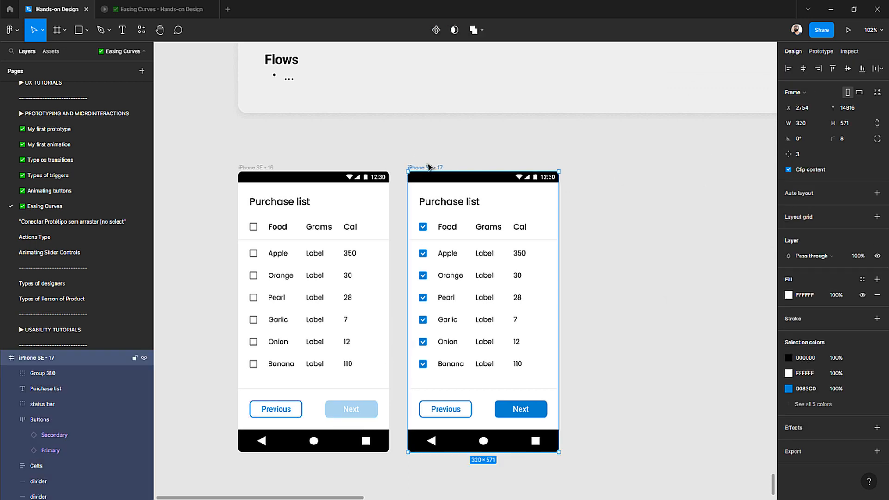
alt+drag(430, 168, 599, 177)
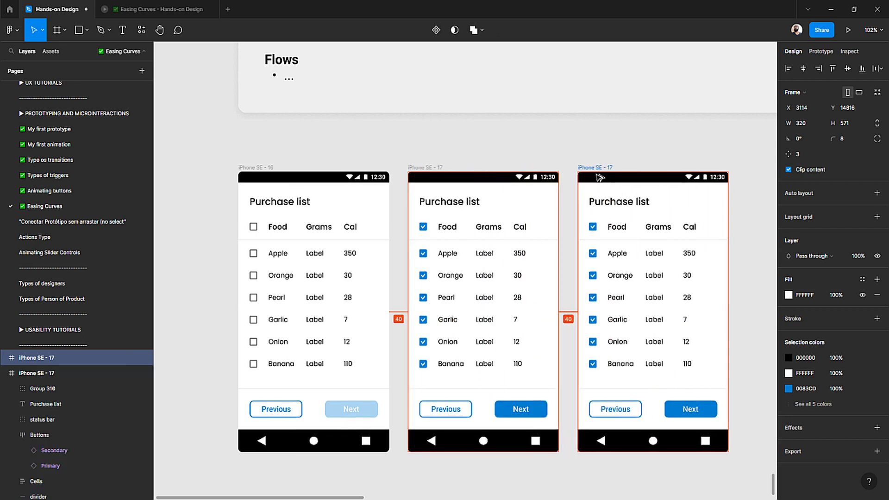
click(538, 129)
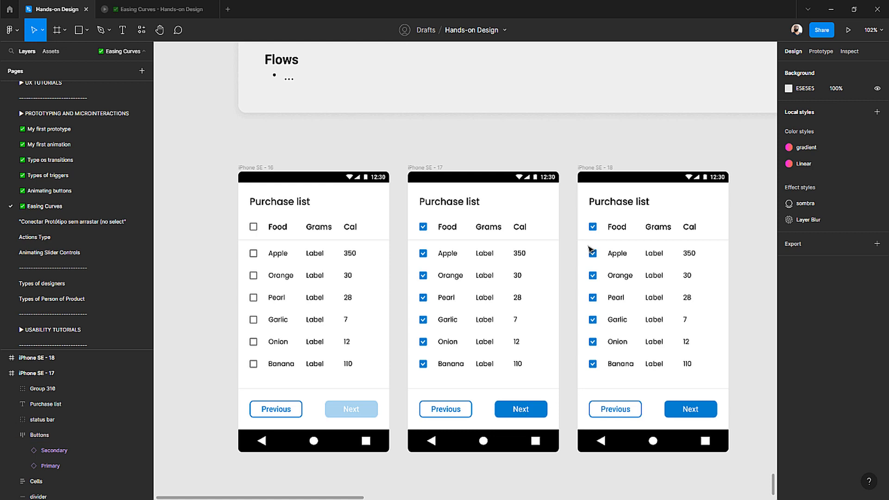
- Delete the table header, all food rows and both divider lines from the third Purchase list screen
scroll(590, 250, right, 3)
click(574, 230)
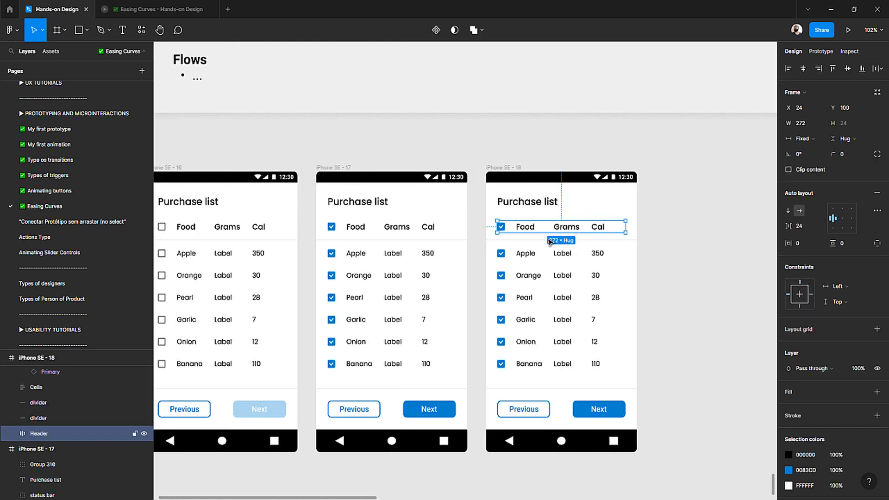
drag(667, 373, 487, 222)
key(Delete)
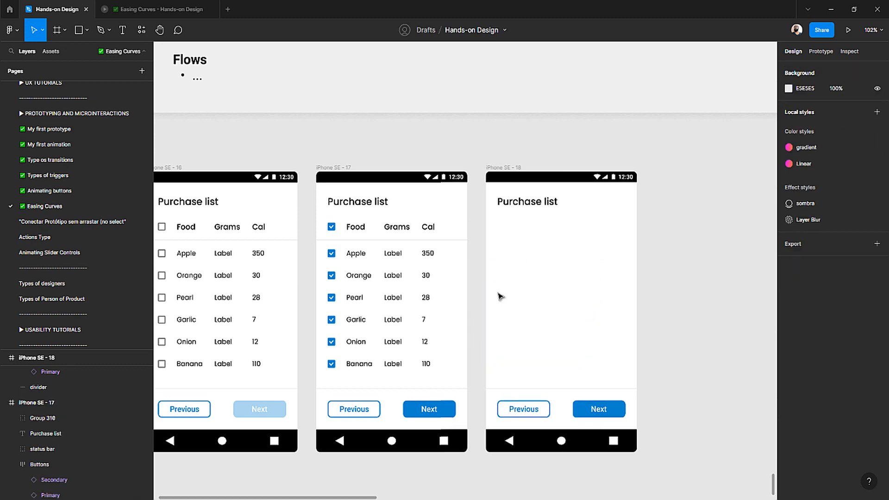
click(550, 389)
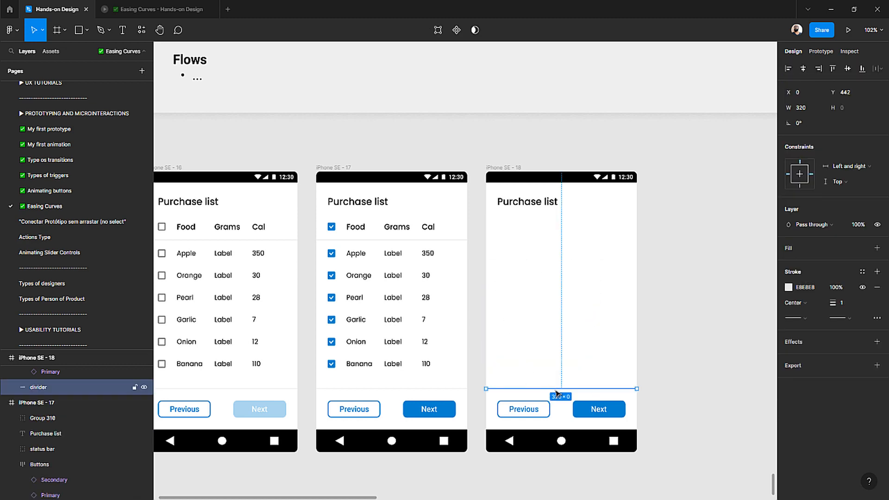
key(Delete)
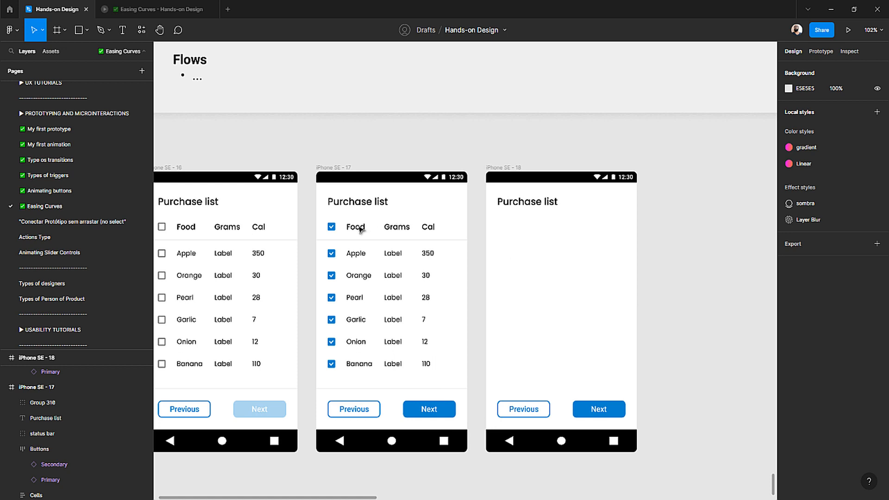
- Copy the Apple label from iPhone SE - 17 into the emptied third screen and change its text to "You selected all"
ctrl+click(360, 254)
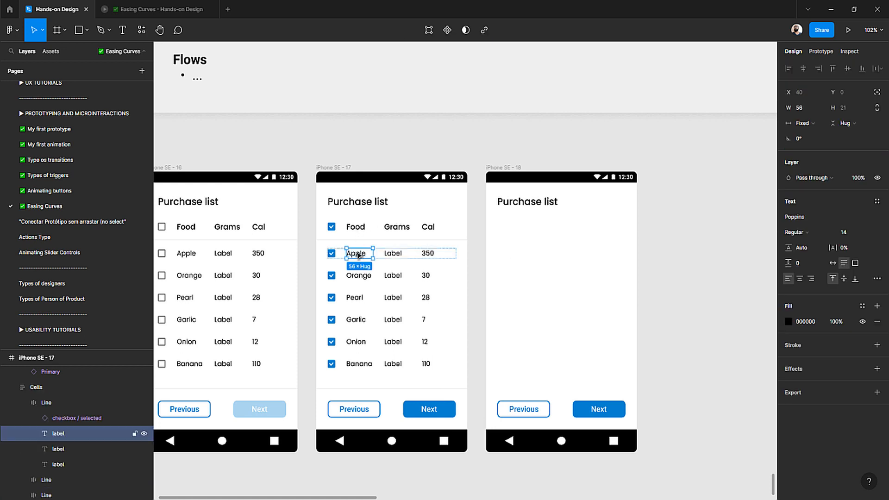
drag(365, 255, 528, 244)
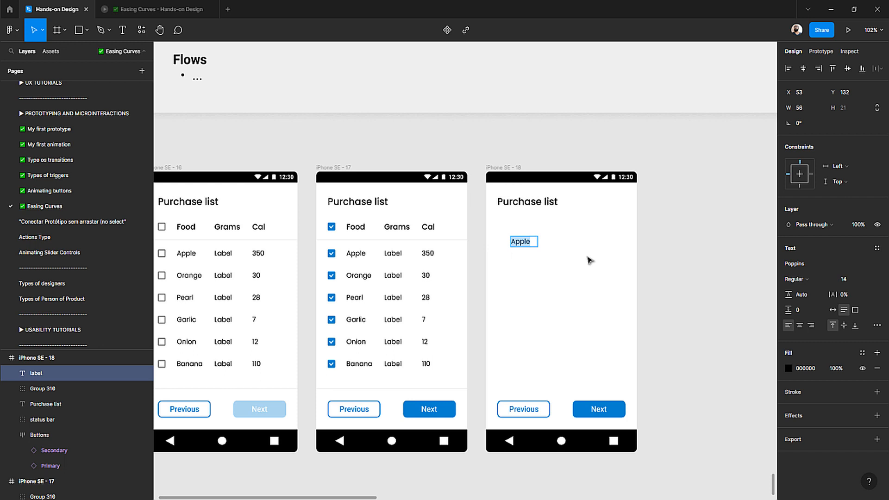
text(You selected o)
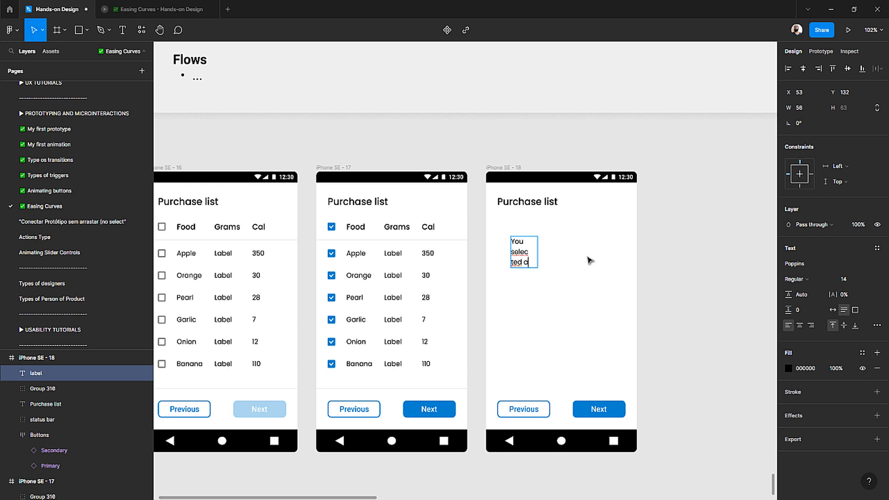
key(Escape)
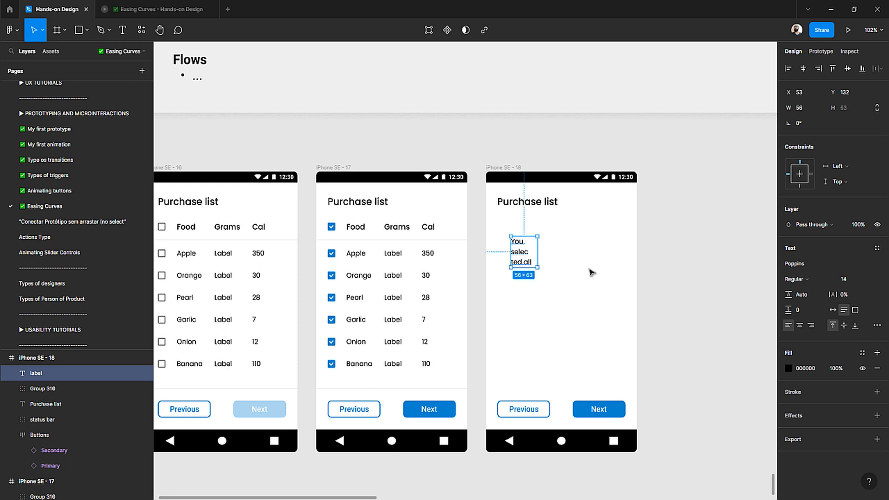
- Set the text on iPhone SE - 18 to auto width and extend it to read "You selected all the items"
click(832, 307)
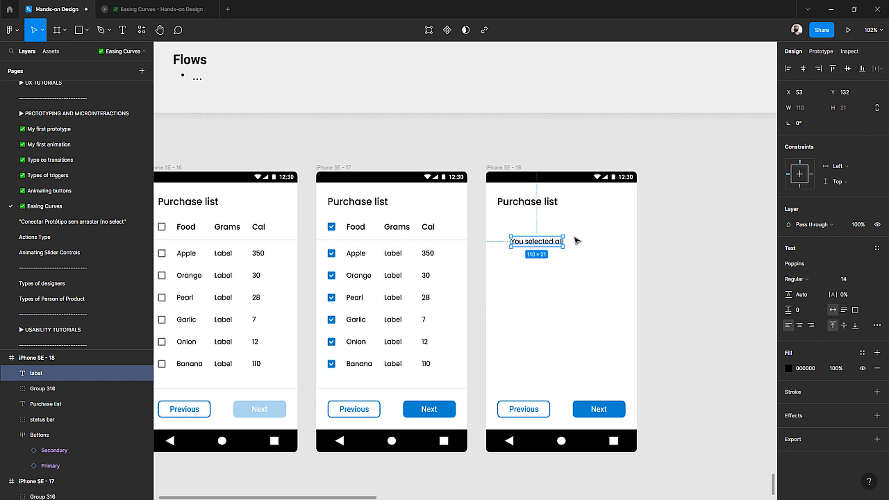
double_click(556, 240)
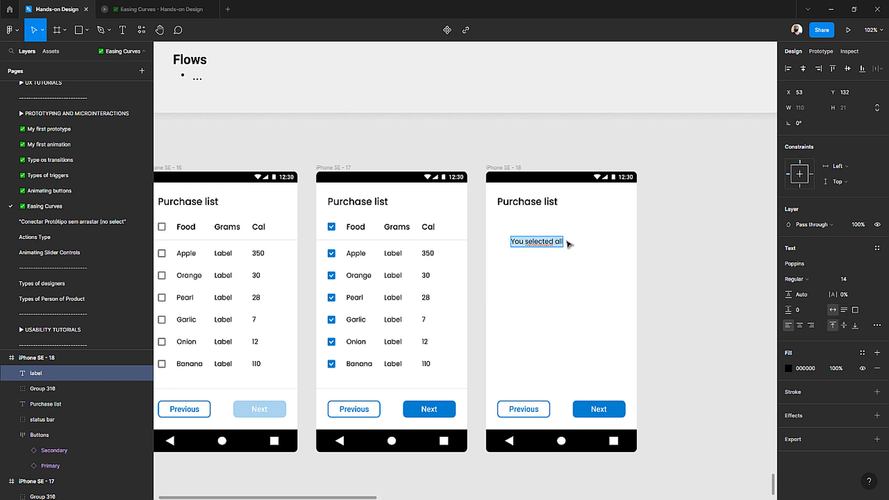
click(563, 241)
text(the items)
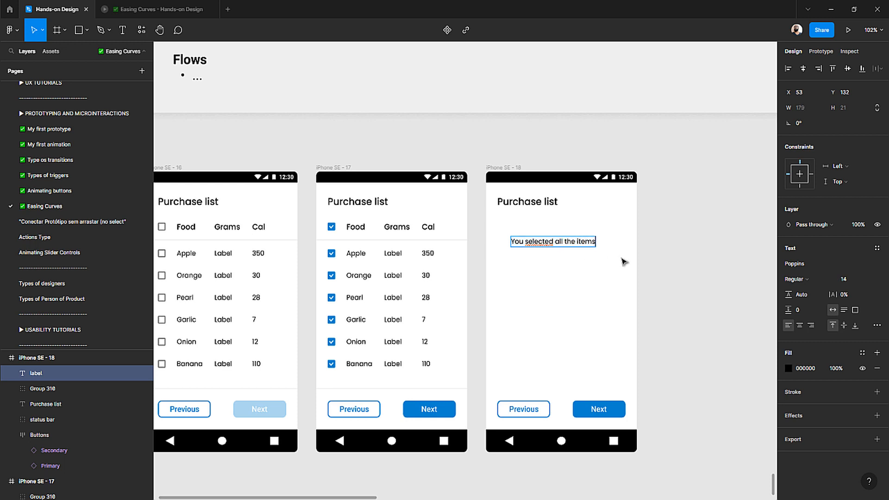
key(Escape)
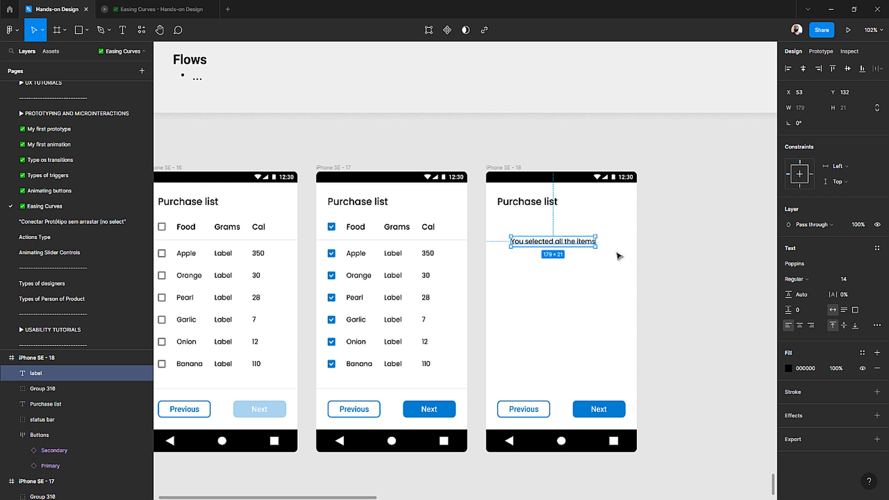
- Place the text just under the "Purchase list" heading at X 24, Y 87 and delete the Previous and Next buttons from iPhone SE - 18
click(666, 222)
drag(567, 245, 552, 224)
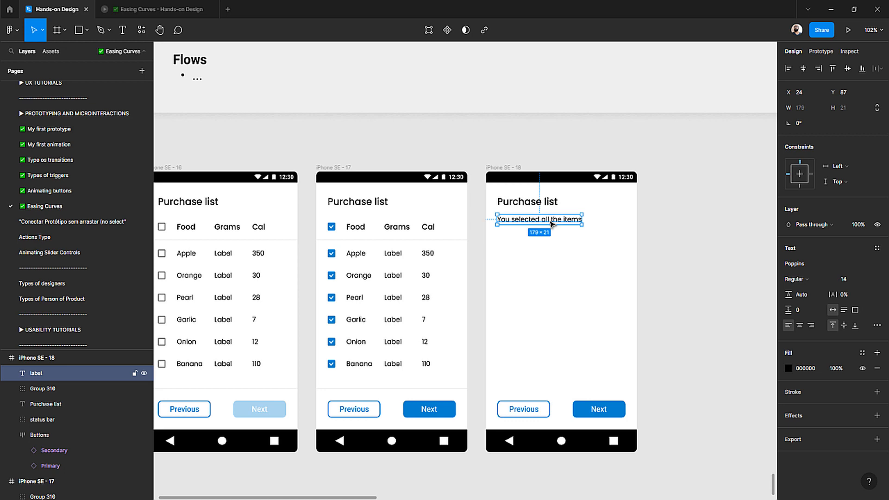
click(667, 356)
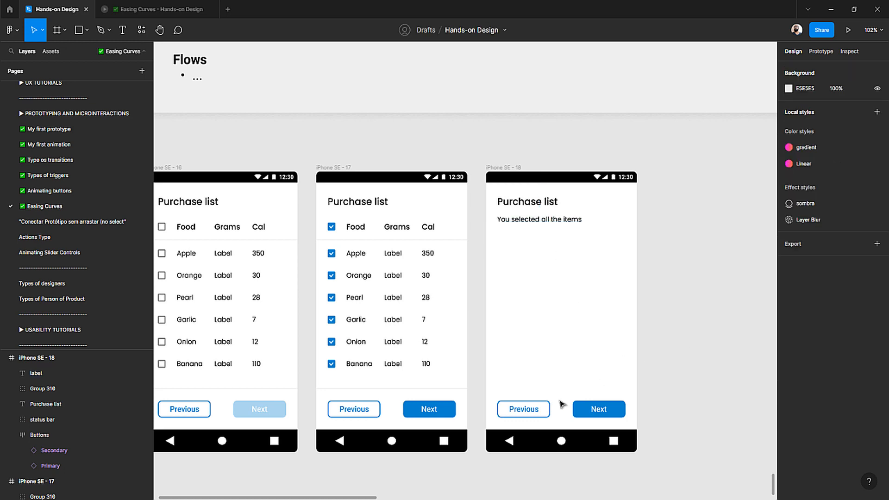
click(526, 412)
key(Delete)
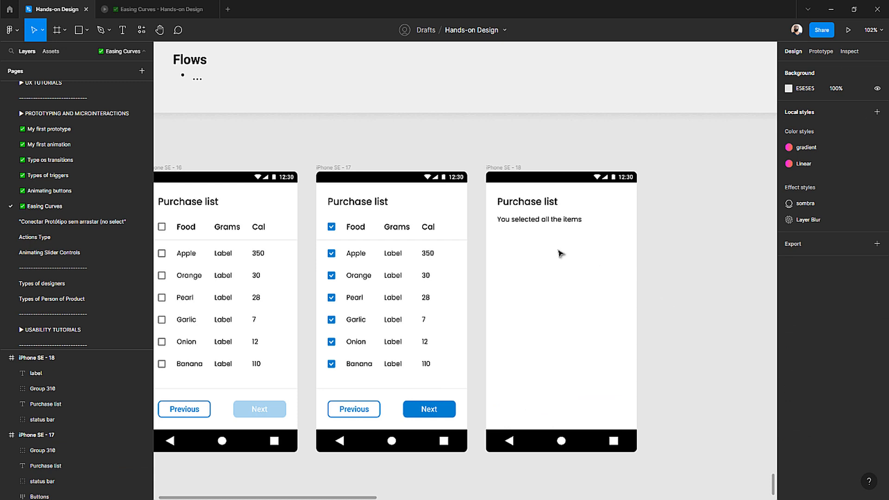
- Add a flow starting point to the iPhone SE - 16 frame
scroll(472, 210, left, 3)
scroll(472, 210, down, 1)
scroll(472, 211, down, 1)
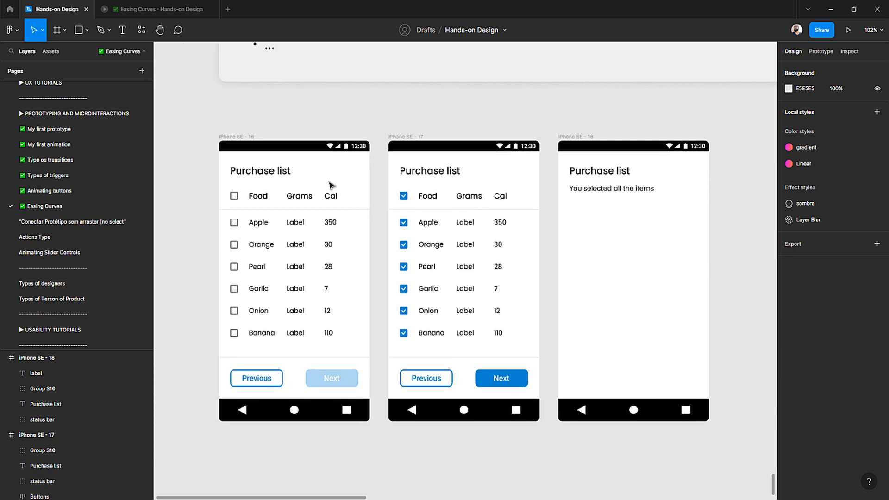
click(234, 138)
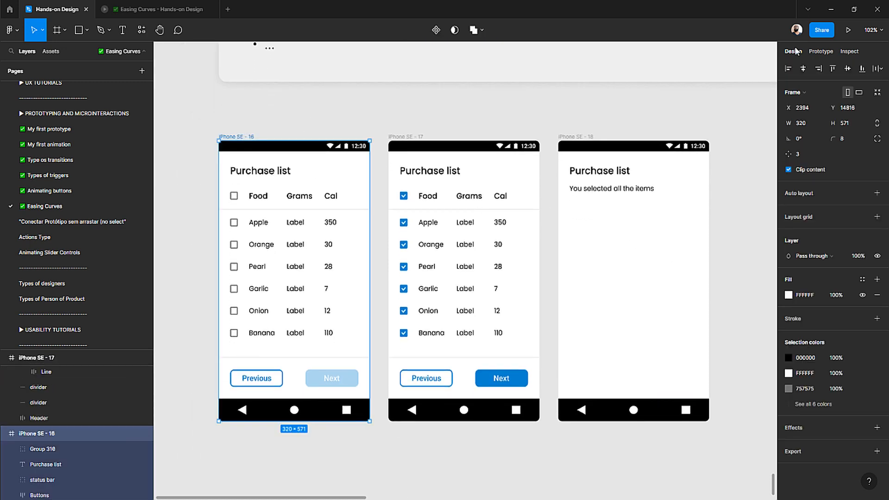
click(821, 52)
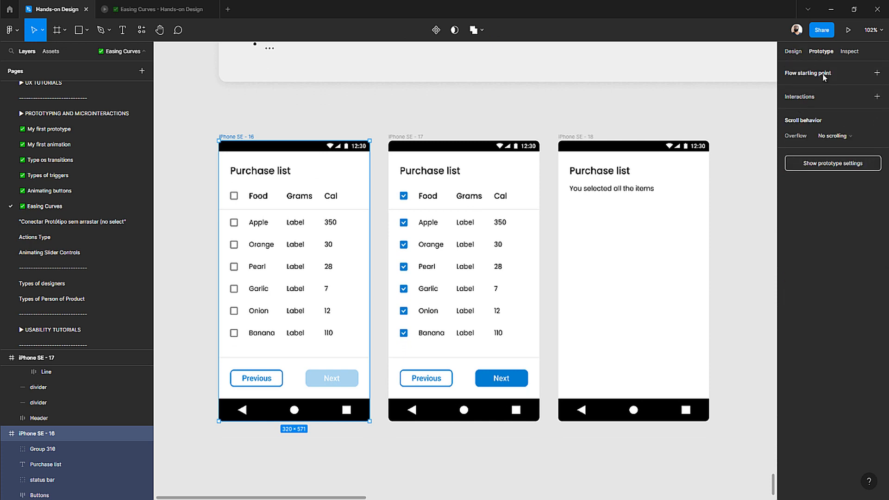
click(824, 75)
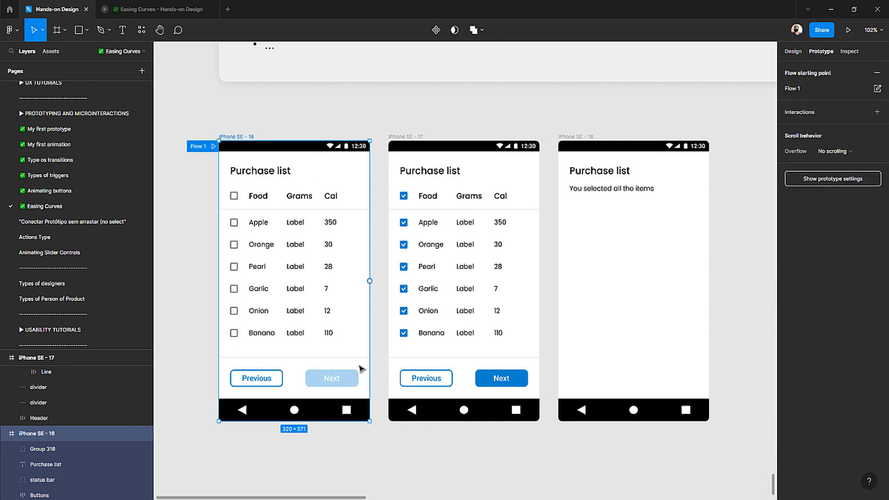
- Link the header row of iPhone SE - 16 to iPhone SE - 17 on click, and the header row of iPhone SE - 17 back to iPhone SE - 16
mouse_move(337, 381)
mouse_move(234, 200)
click(235, 199)
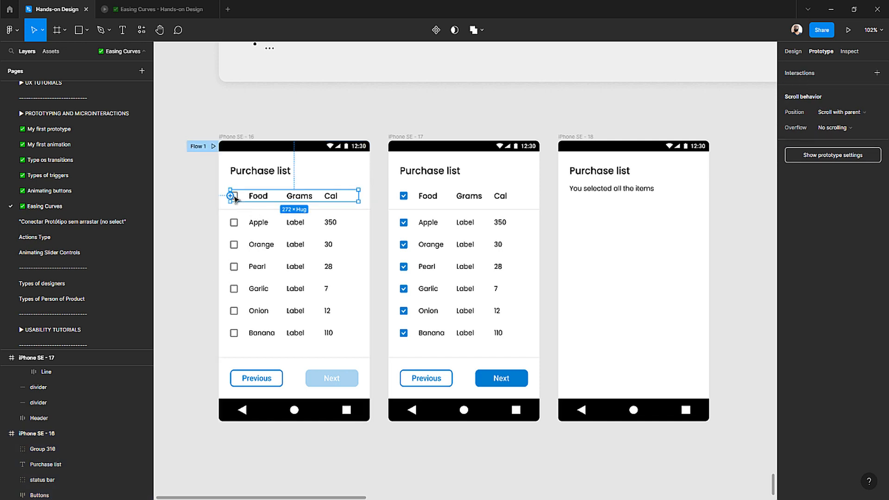
drag(233, 197, 463, 200)
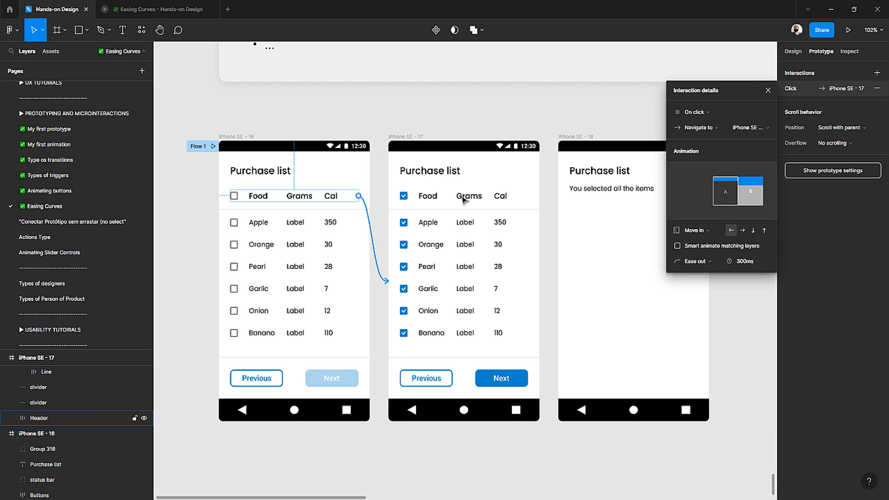
click(403, 198)
drag(402, 198, 316, 196)
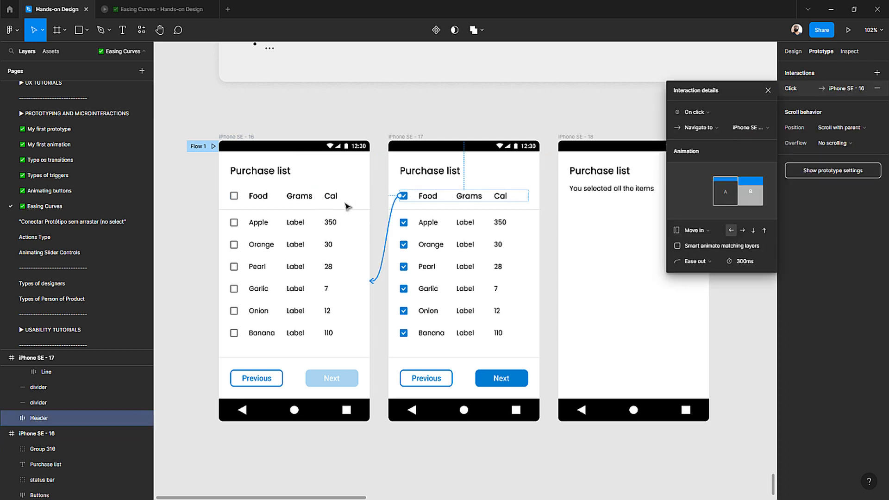
click(407, 144)
- Link the Previous button of iPhone SE - 17 to iPhone SE - 16 and its Next button to iPhone SE - 18, both on click
click(428, 378)
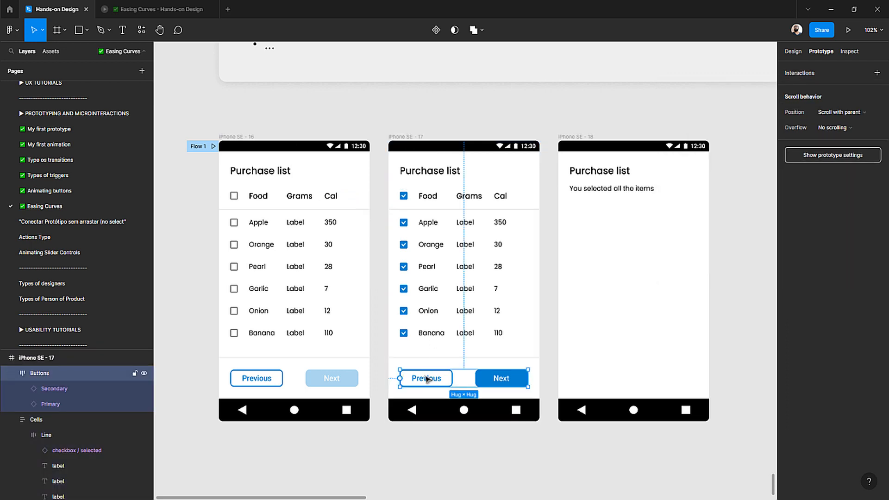
click(416, 379)
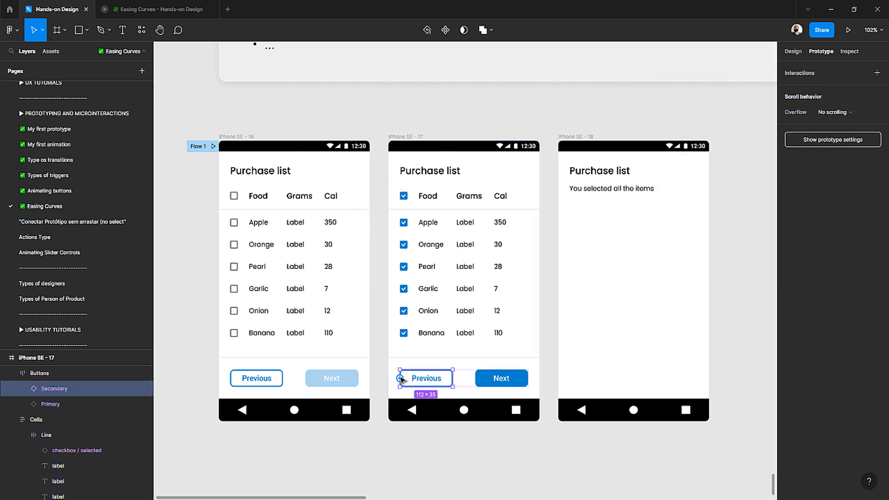
drag(400, 378, 345, 377)
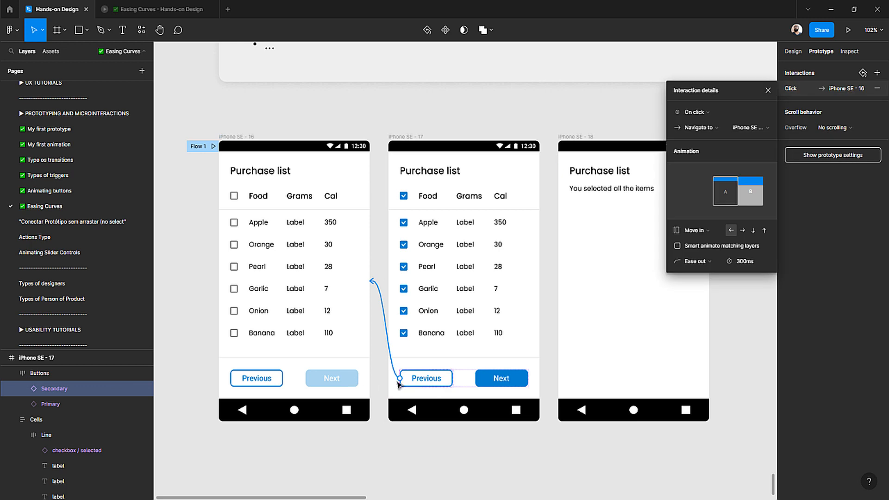
click(499, 382)
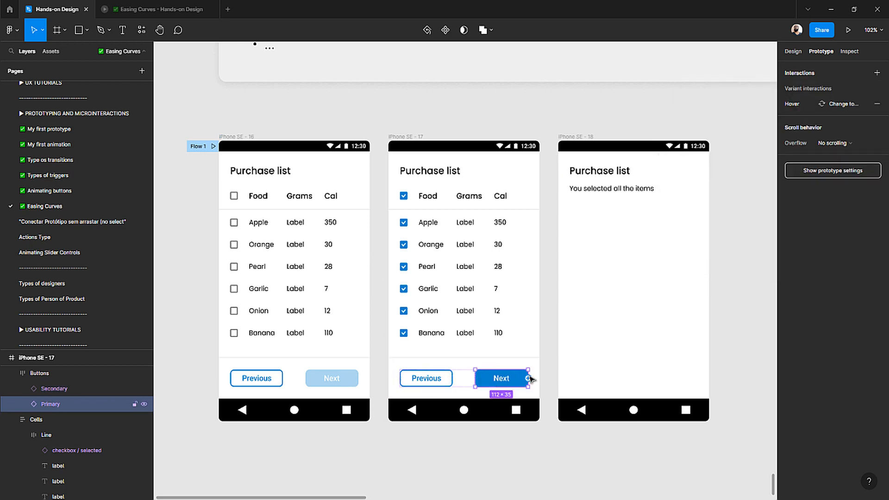
drag(530, 380, 587, 338)
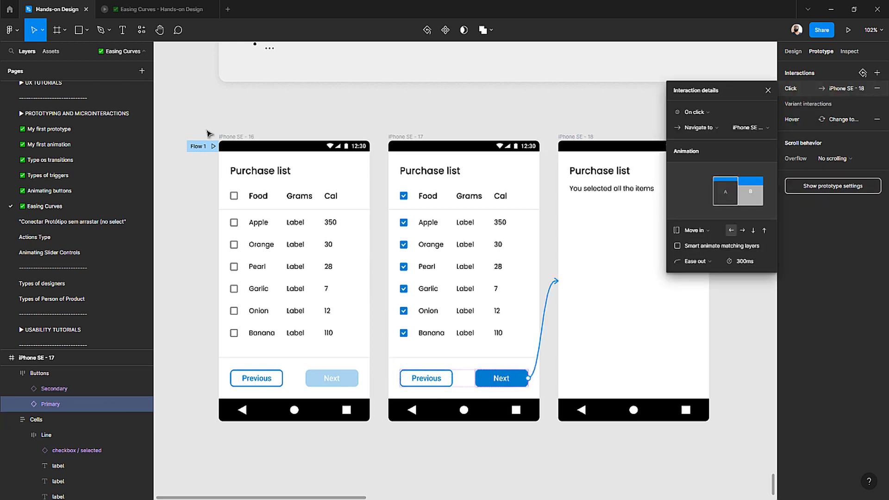
- Rename the flow starting at iPhone SE - 16 to "Briefing: Ease in back", taking the curve name from the briefing's first item
click(201, 147)
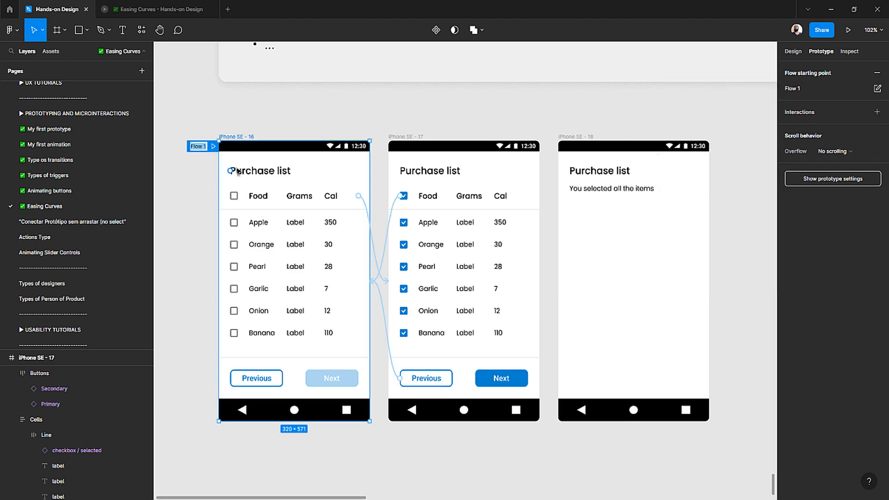
scroll(293, 178, up, 15)
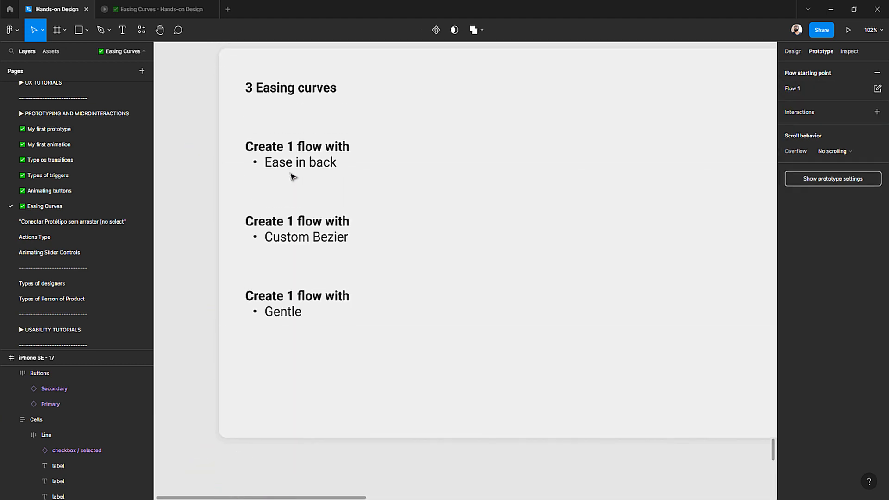
scroll(293, 176, up, 1)
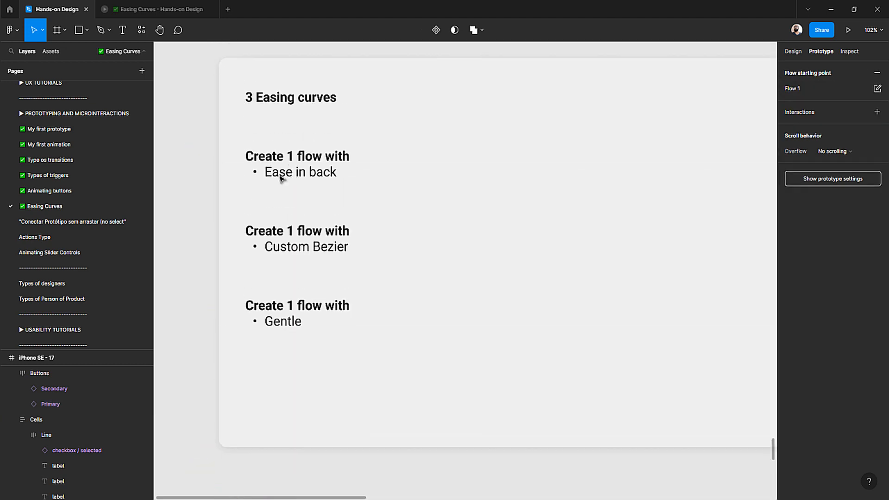
double_click(281, 179)
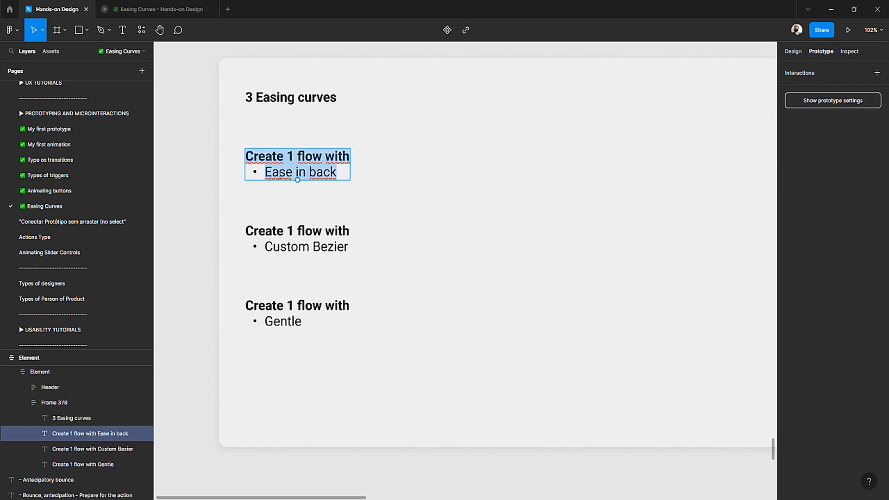
scroll(281, 178, up, 5)
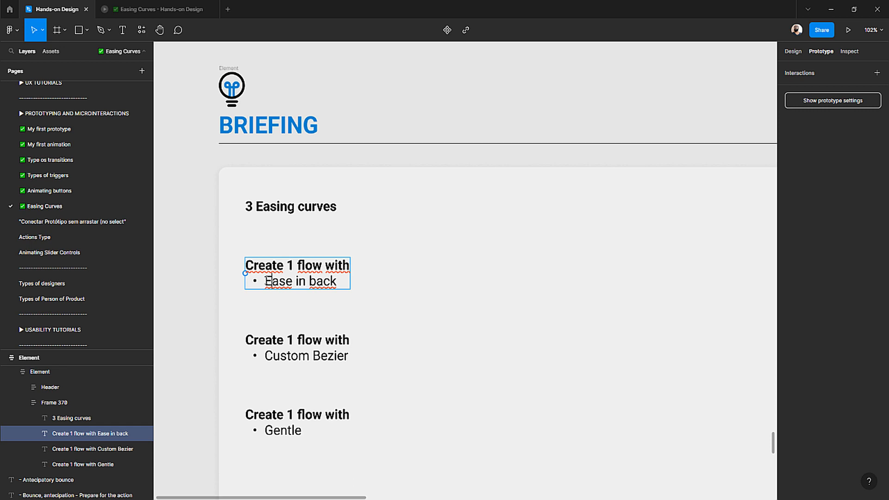
drag(266, 281, 351, 285)
scroll(329, 312, down, 12)
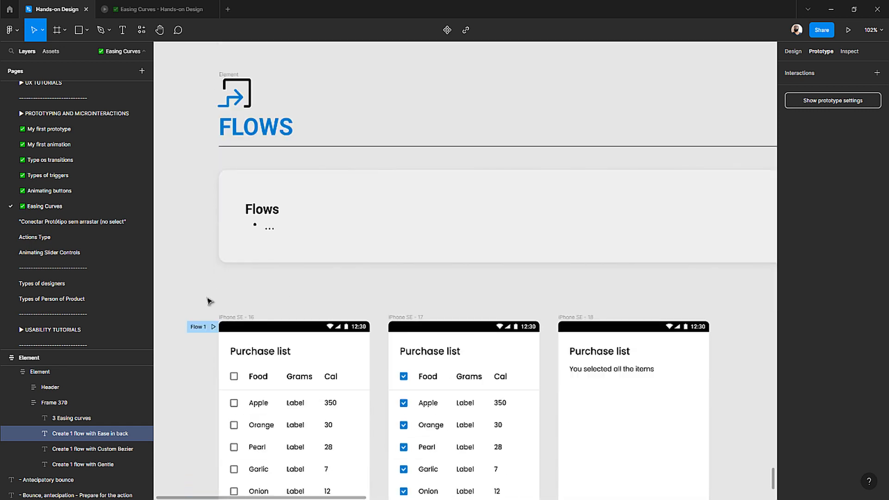
click(199, 327)
double_click(203, 327)
text(Briefing)
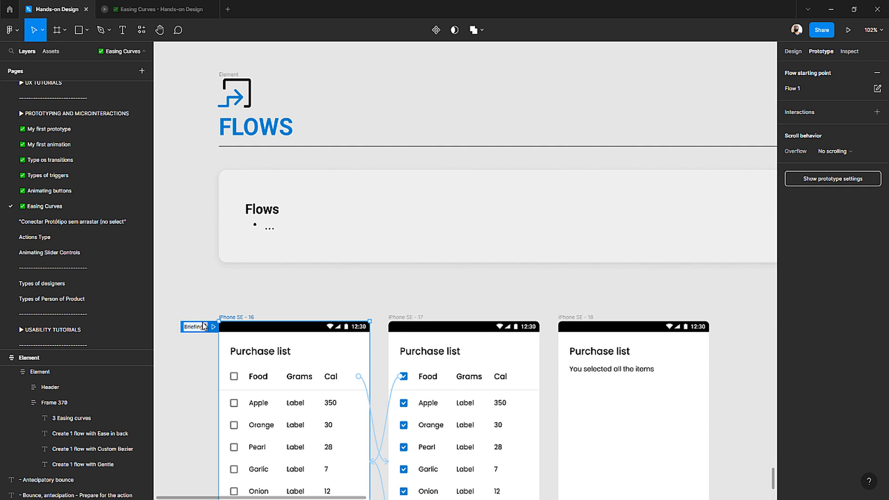
text(: Ease in back)
click(308, 288)
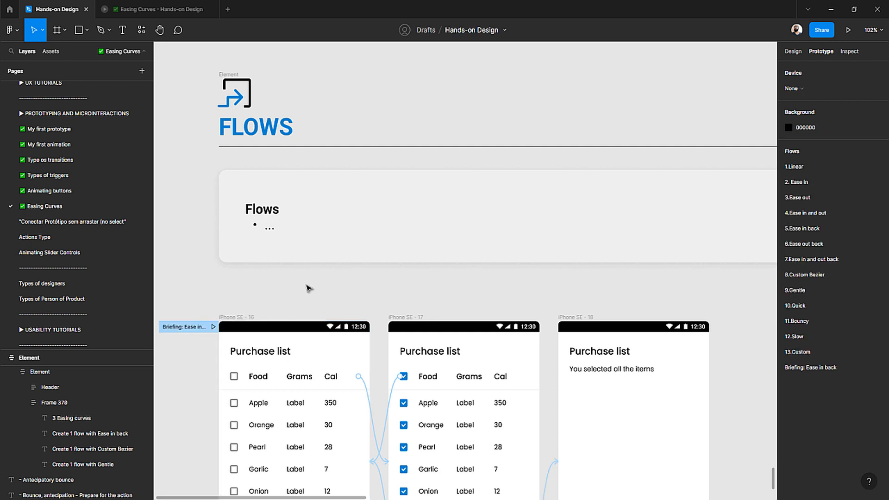
- Replace the header row's link on iPhone SE - 16 with an on-click link from the header checkbox to iPhone SE - 17
scroll(307, 288, down, 3)
scroll(342, 283, left, 1)
scroll(398, 288, down, 1)
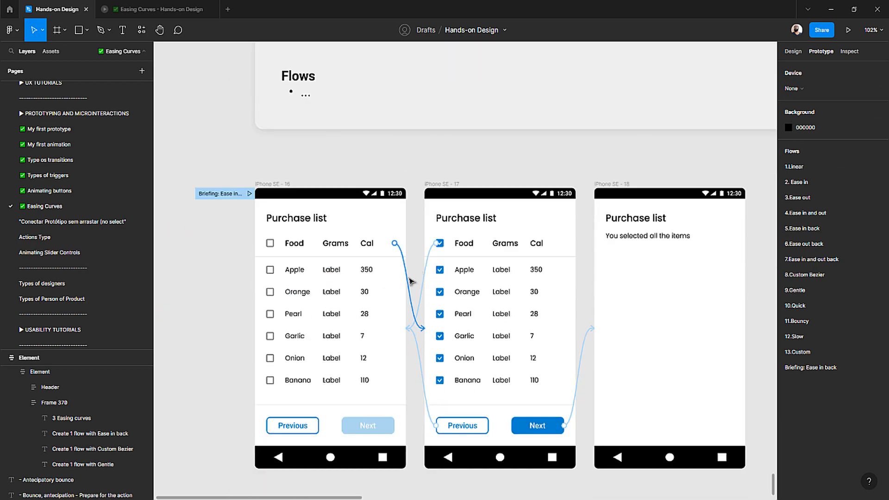
click(410, 280)
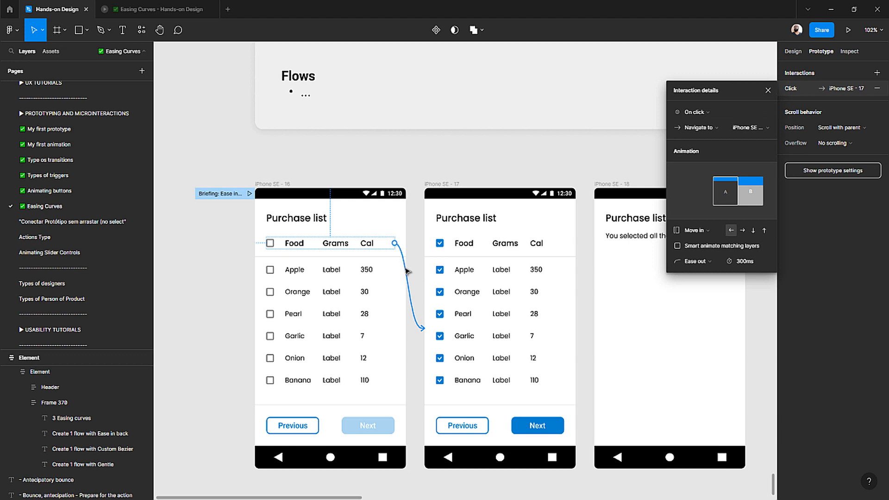
drag(409, 272, 413, 263)
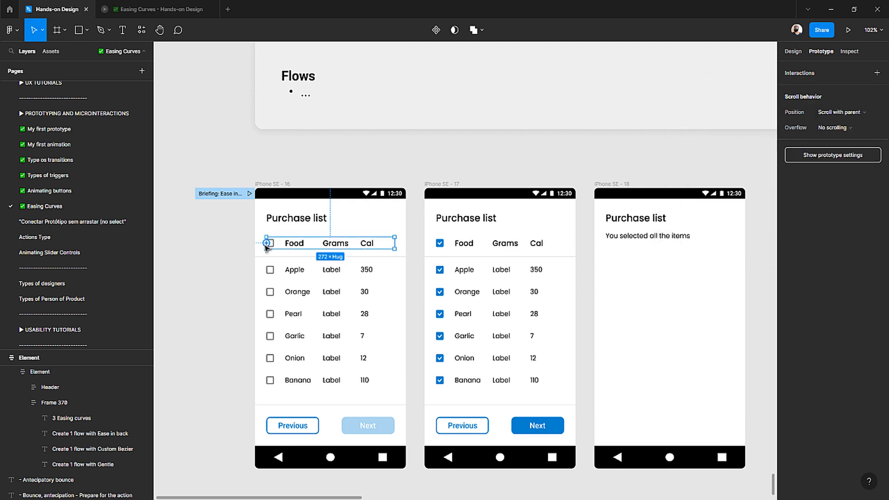
scroll(273, 246, up, 5)
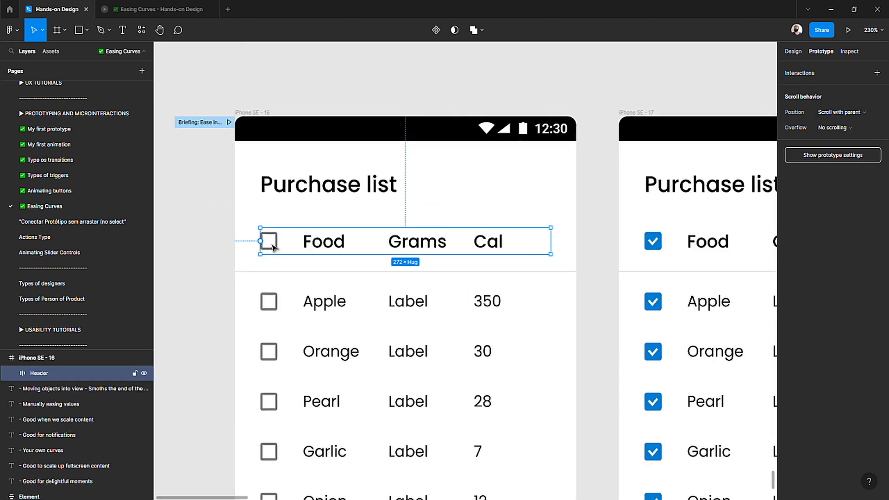
double_click(280, 241)
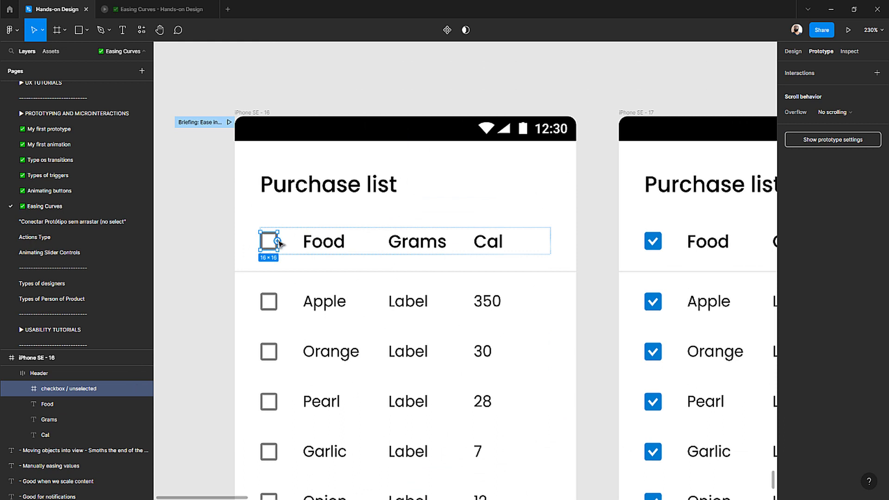
drag(277, 242, 657, 265)
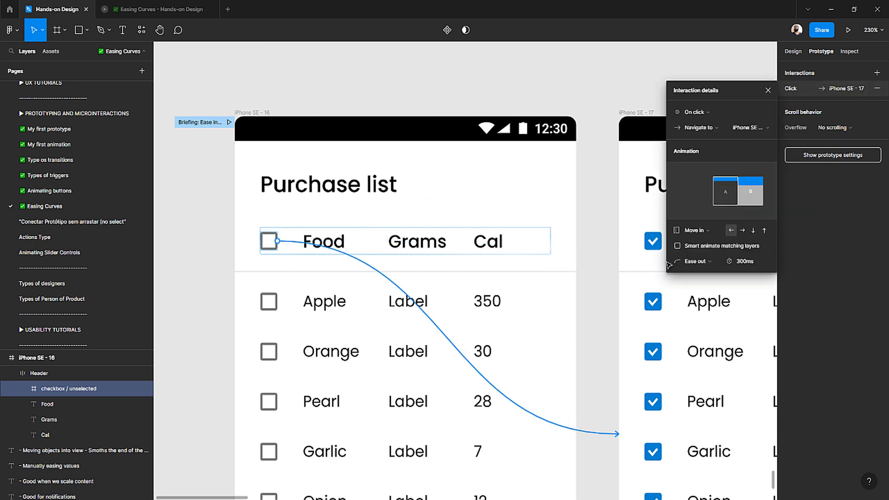
click(601, 205)
- Replace the header row's link on iPhone SE - 17 with an on-click link from the header checkbox back to iPhone SE - 16
scroll(578, 227, right, 3)
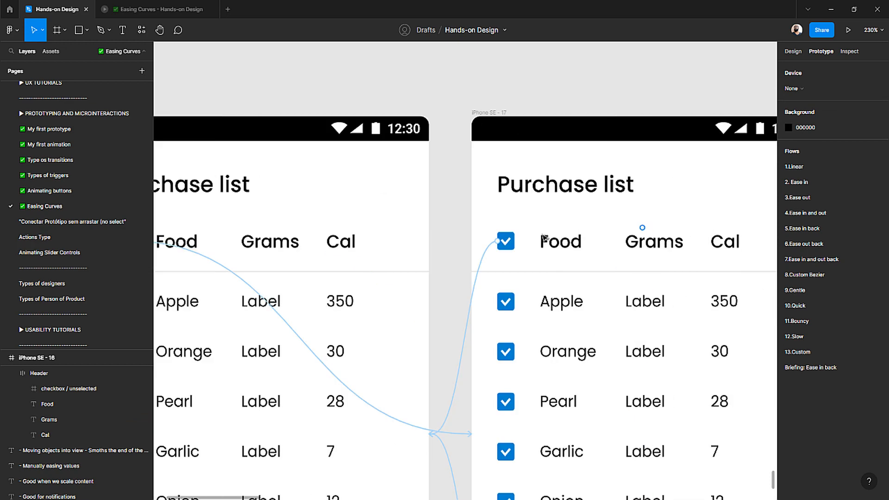
drag(482, 258, 460, 245)
double_click(506, 242)
scroll(505, 242, down, 5)
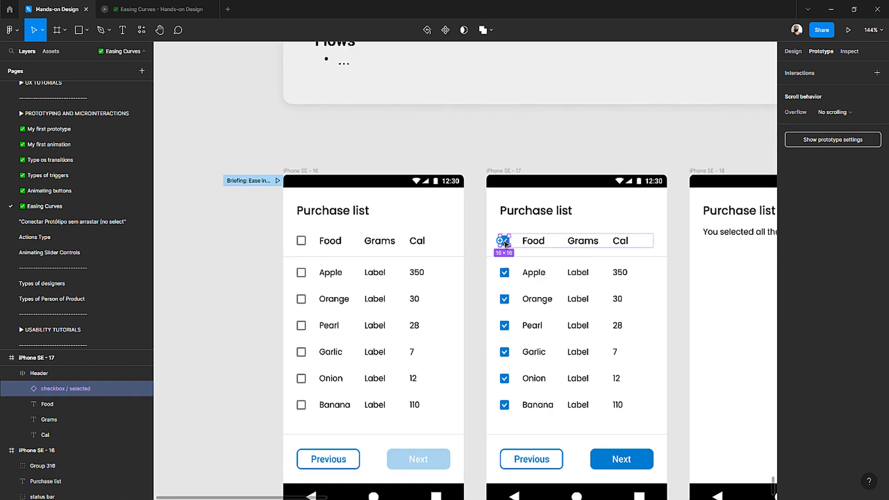
drag(500, 240, 438, 242)
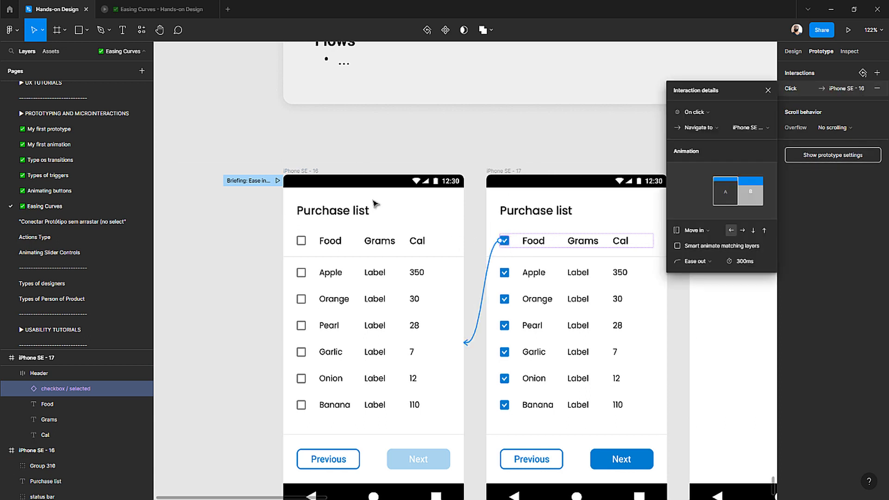
click(355, 160)
click(450, 337)
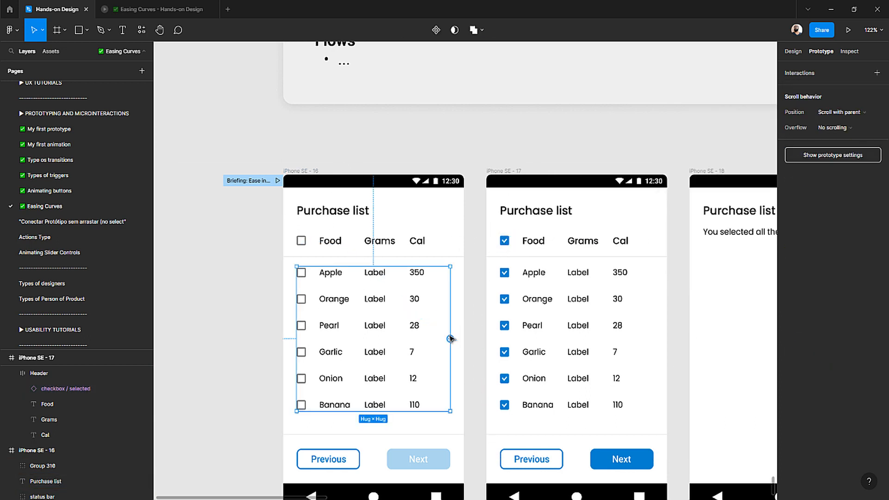
click(471, 139)
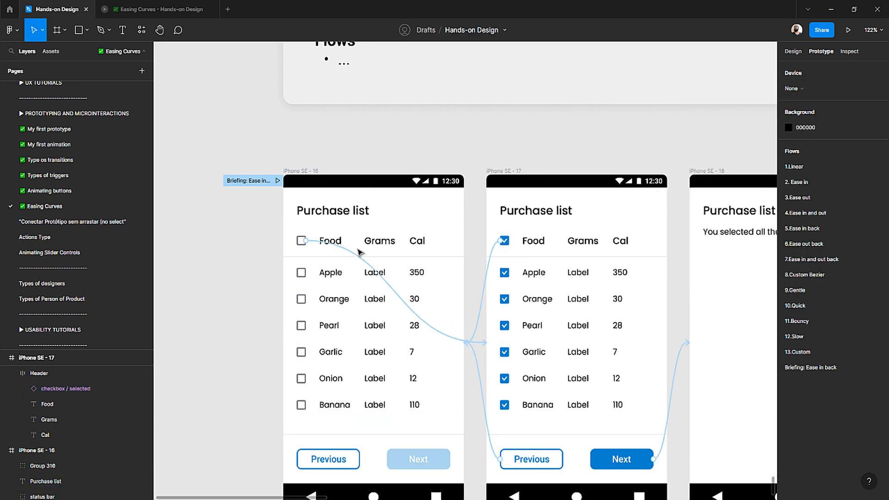
- Set the header checkbox link from iPhone SE - 16 to iPhone SE - 17 to Smart animate with Linear easing
click(350, 255)
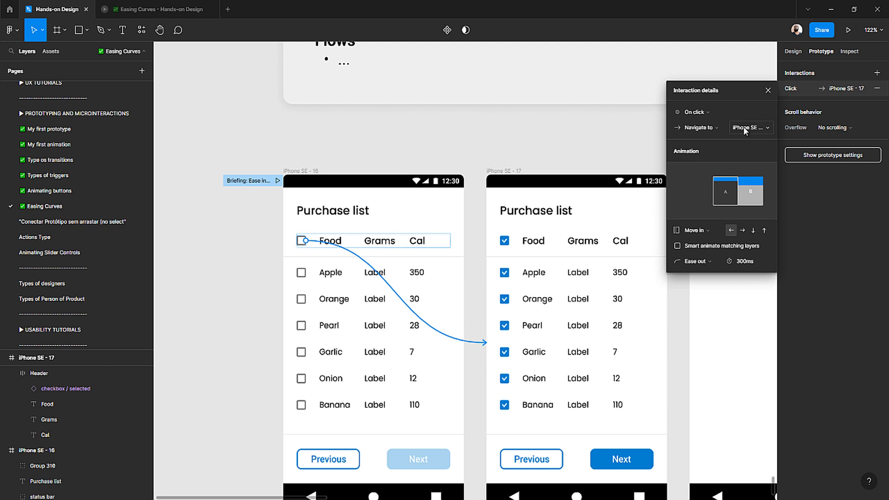
click(704, 231)
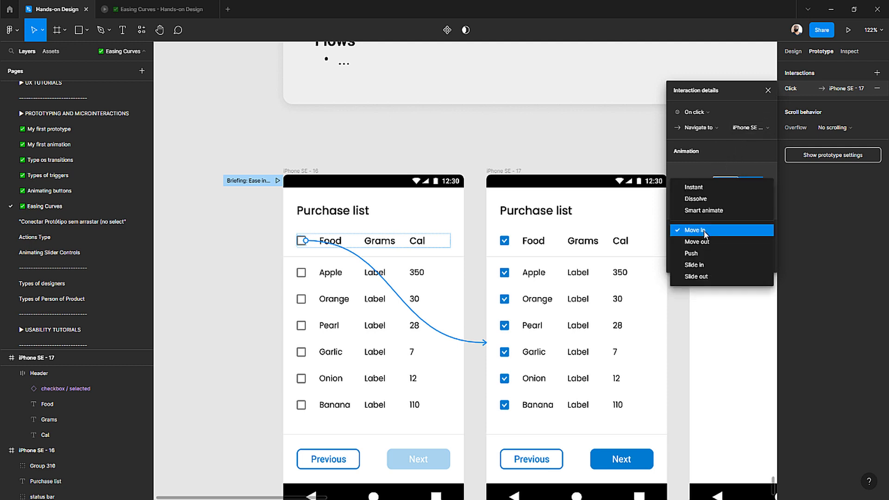
click(712, 210)
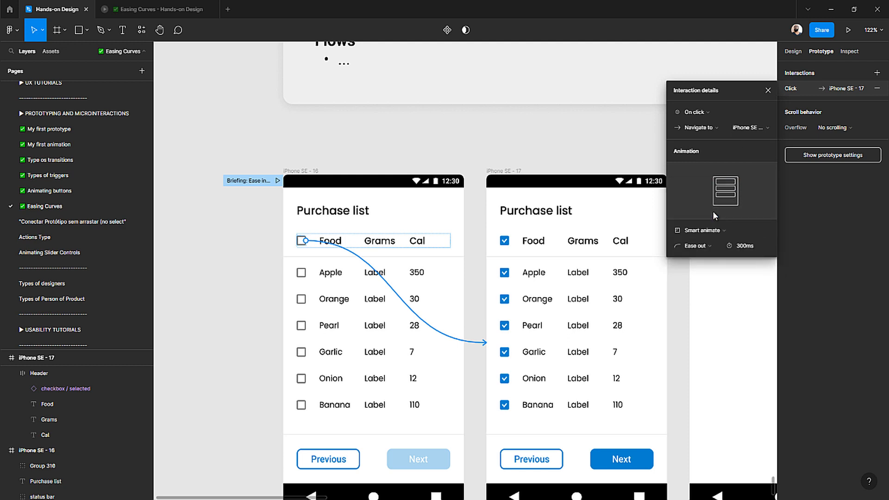
click(704, 243)
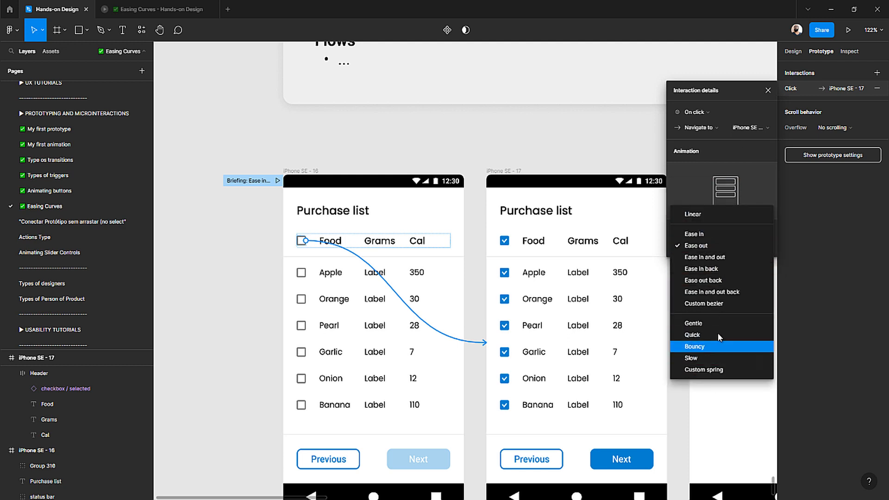
click(711, 214)
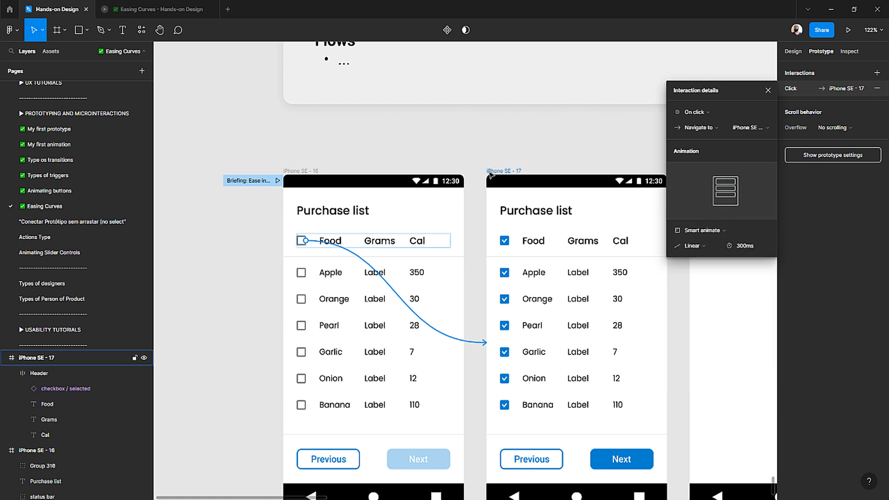
click(491, 171)
click(358, 151)
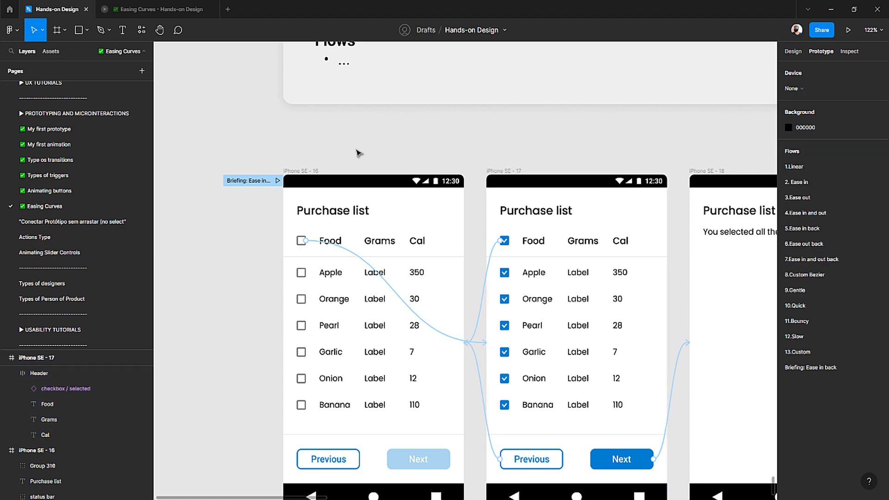
- Set all four links between the three purchase list screens to Smart animate with Linear easing at once
scroll(332, 156, down, 1)
scroll(331, 157, down, 2)
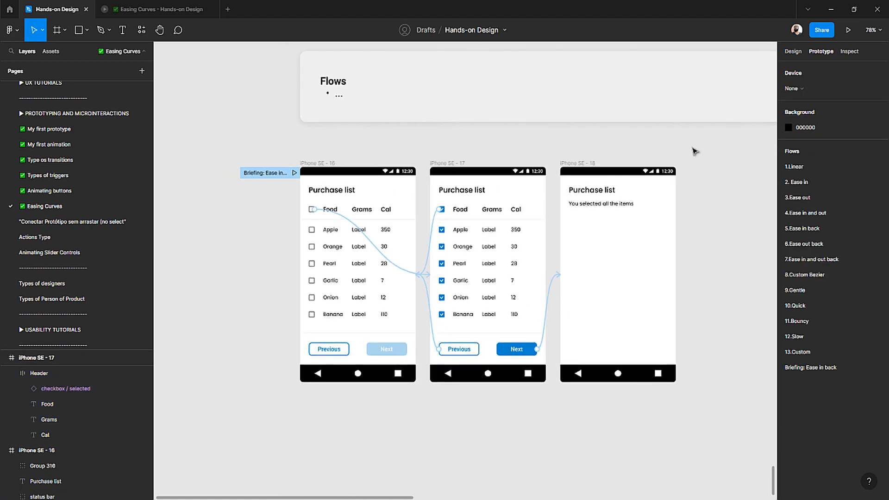
drag(724, 148, 290, 409)
click(290, 407)
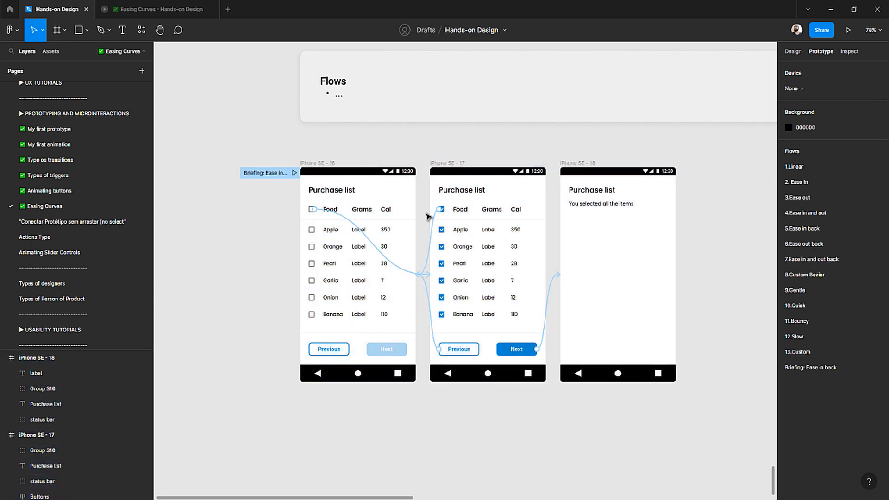
click(428, 264)
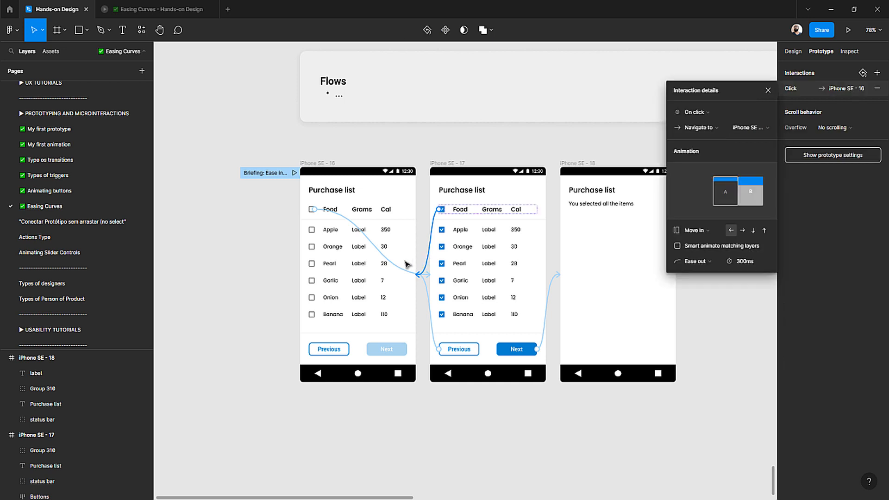
shift+click(430, 313)
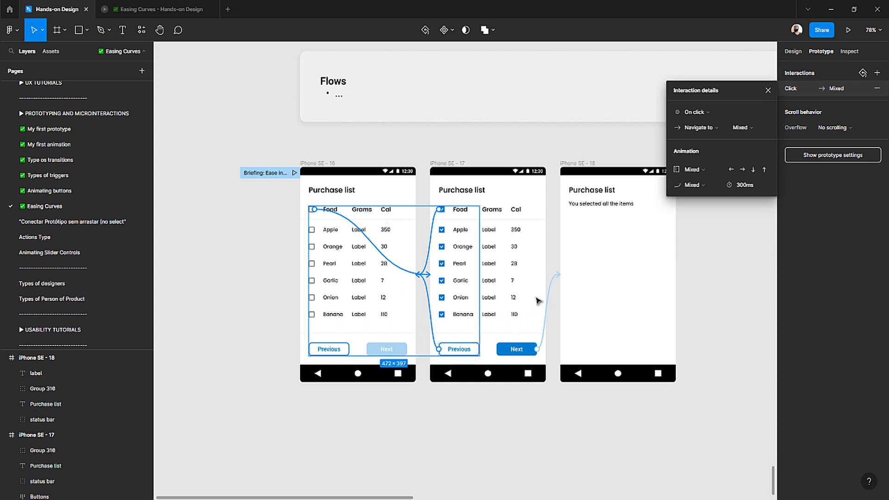
shift+click(551, 289)
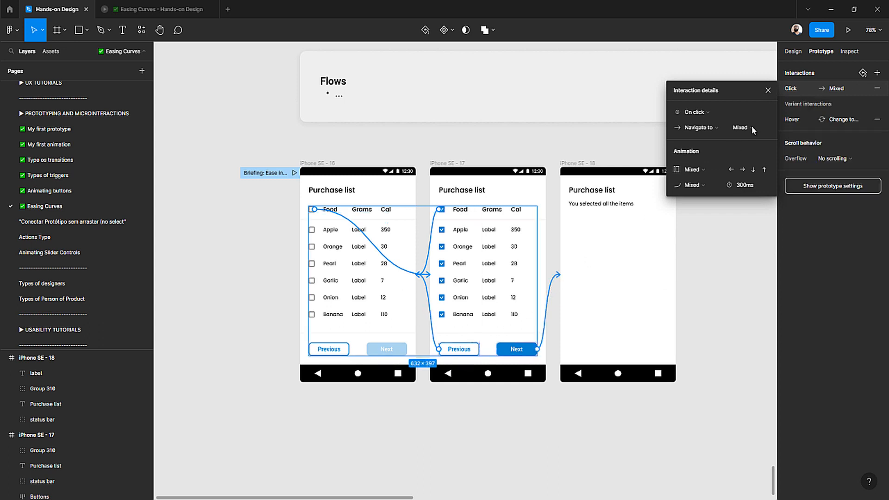
click(715, 171)
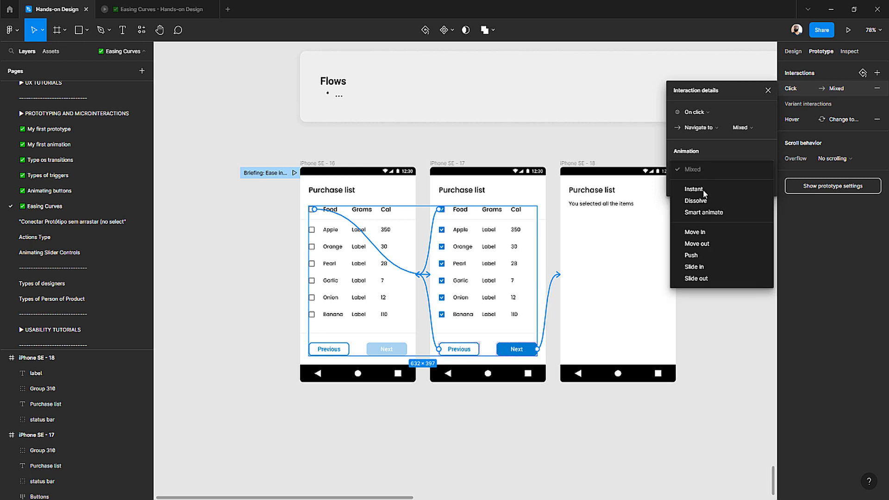
click(704, 212)
click(702, 187)
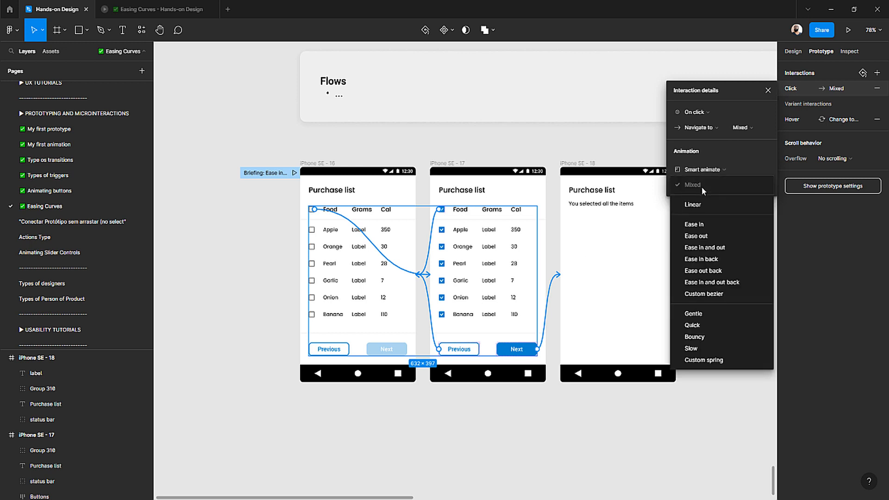
click(698, 202)
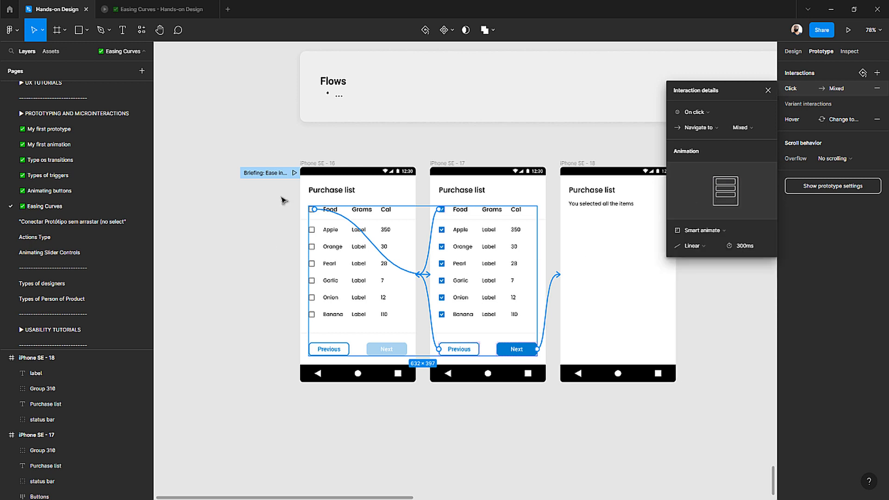
- Preview the "Briefing: Ease in back" flow, toggling the header checkbox several times and continuing with Next to the final screen
click(294, 173)
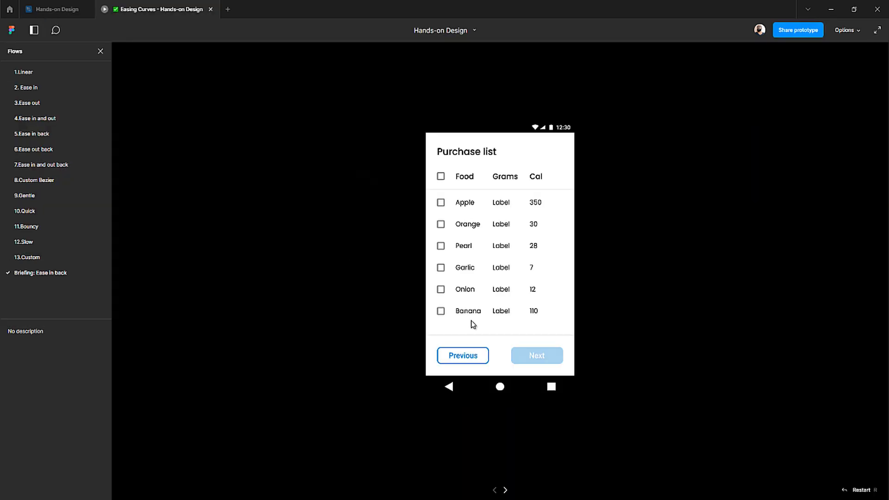
click(441, 180)
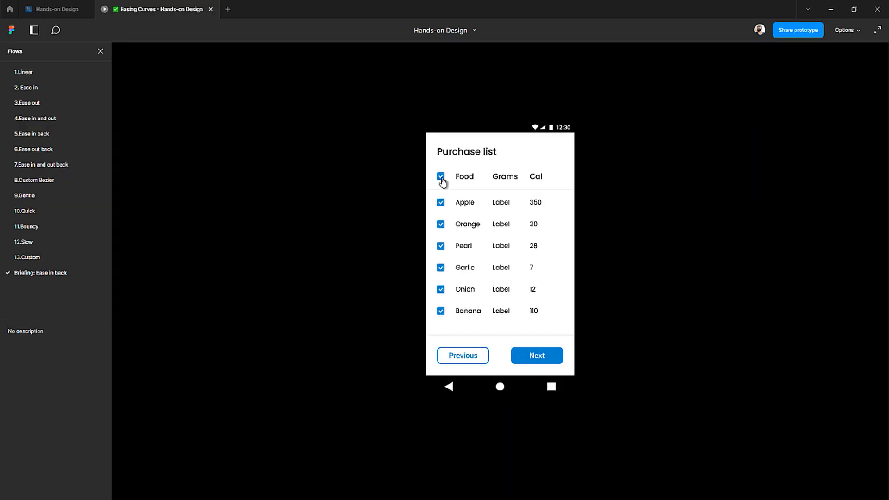
click(441, 179)
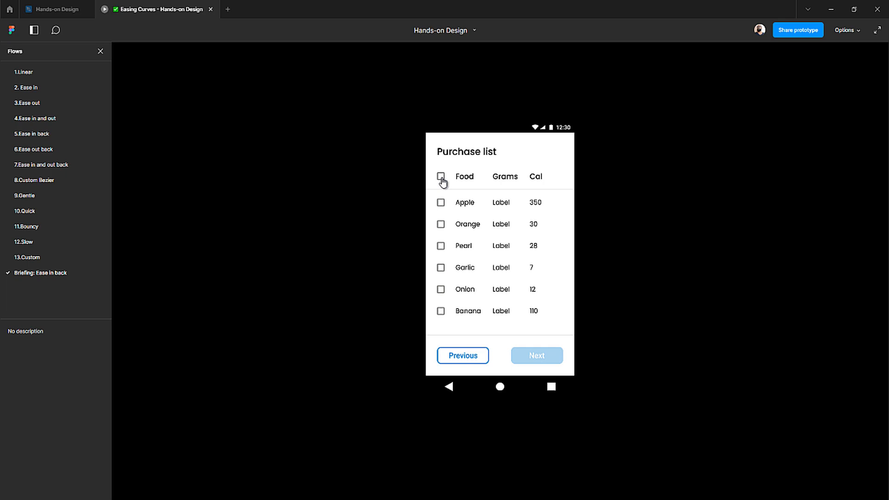
click(441, 179)
click(442, 178)
click(441, 179)
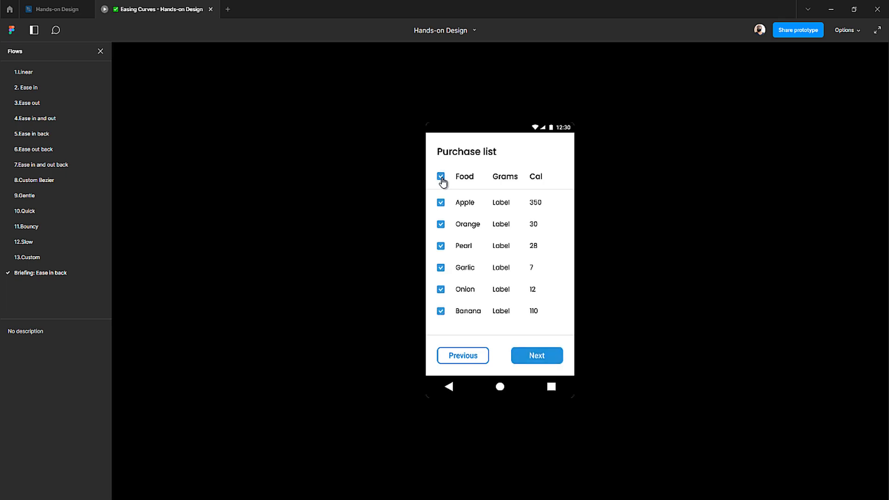
click(537, 357)
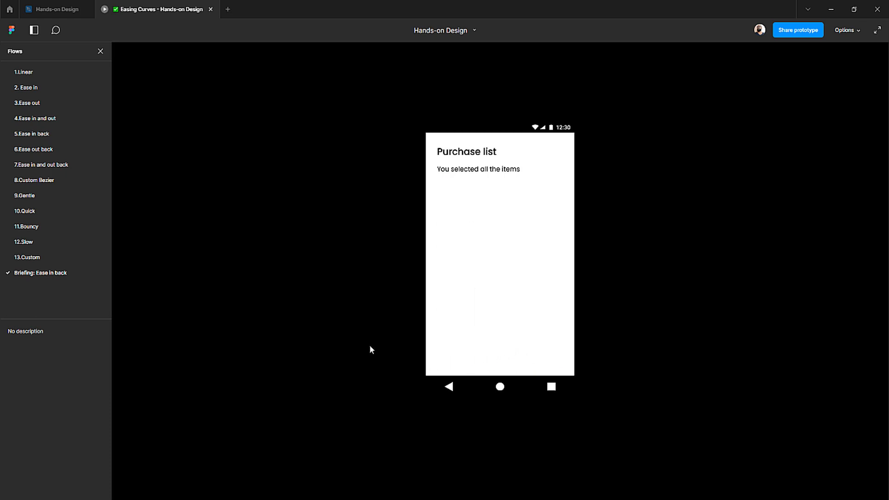
- Restart the flow preview and examine the header checkbox transition repeatedly before continuing with Next to the last screen
key(r)
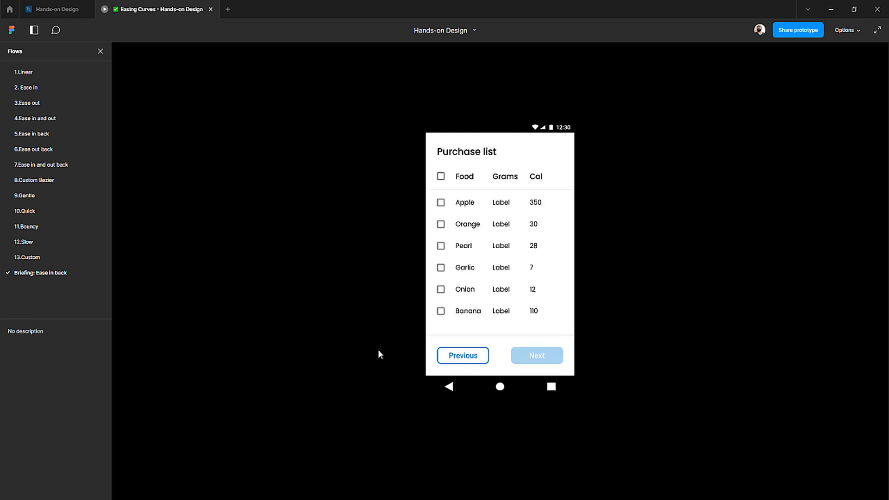
click(440, 177)
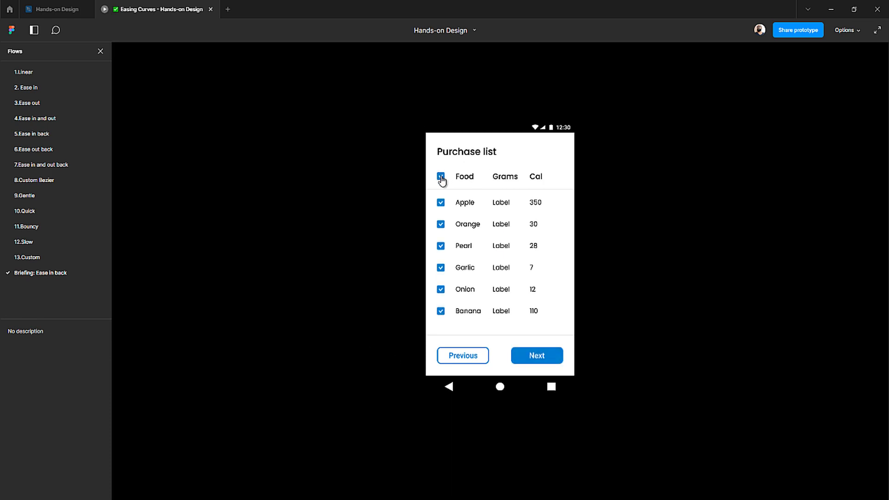
click(441, 177)
click(442, 178)
click(441, 178)
click(441, 177)
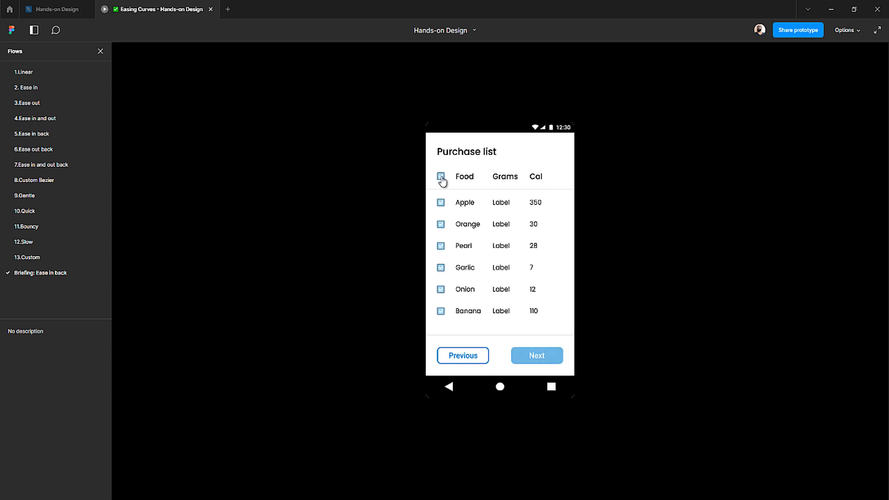
click(441, 178)
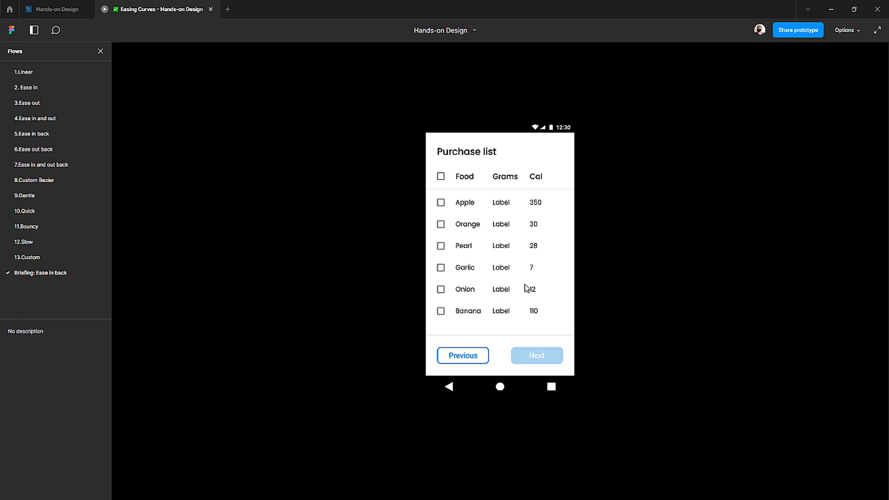
click(442, 178)
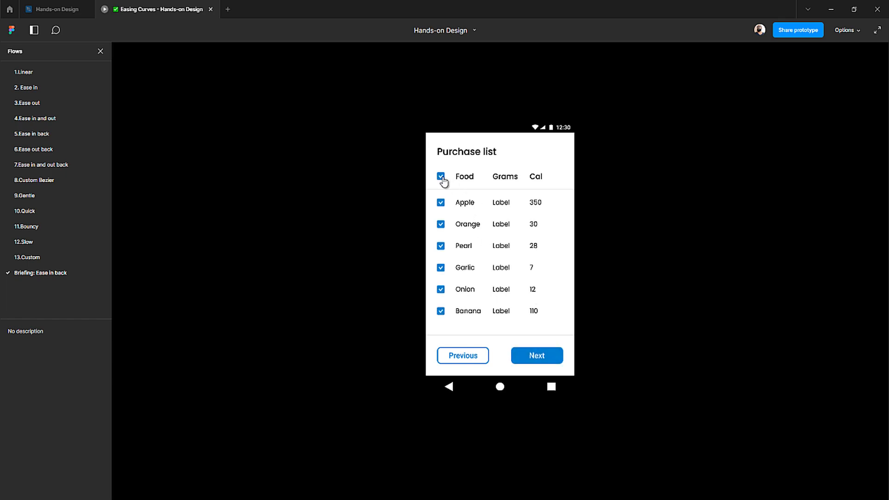
click(442, 179)
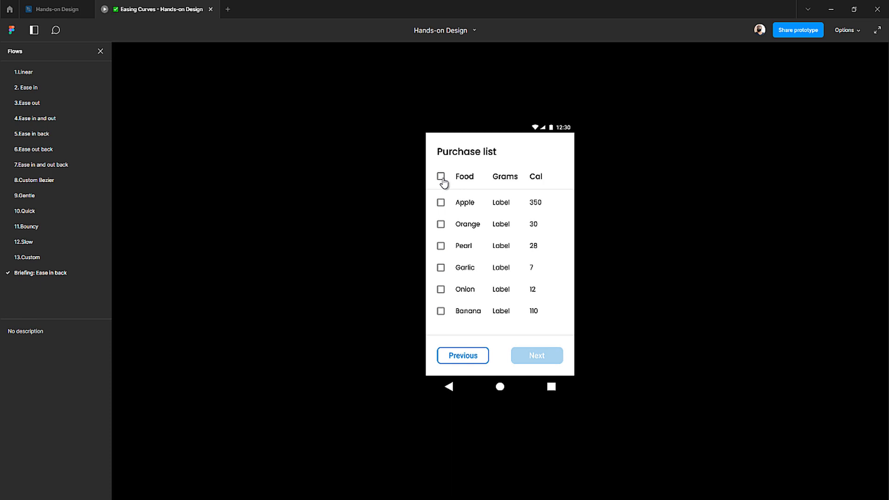
click(442, 179)
click(536, 356)
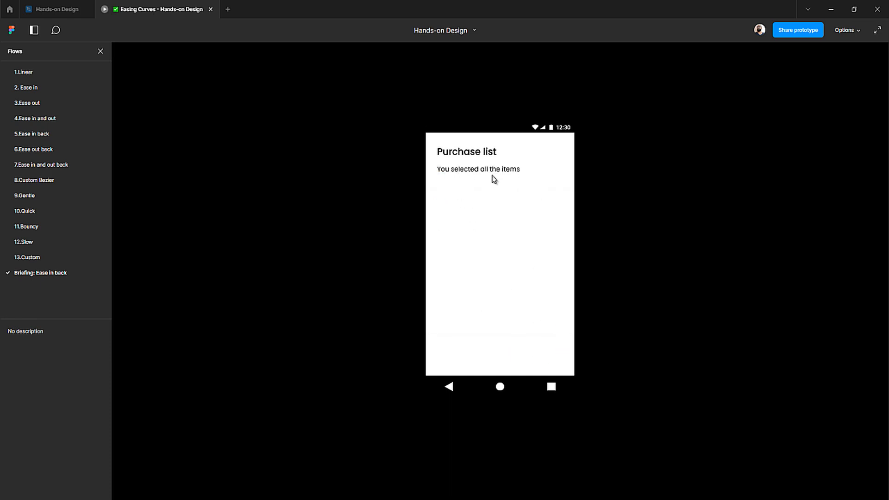
- Return to the design file and try Move in on the Next link from iPhone SE - 17 to iPhone SE - 18, restoring Smart animate
click(63, 11)
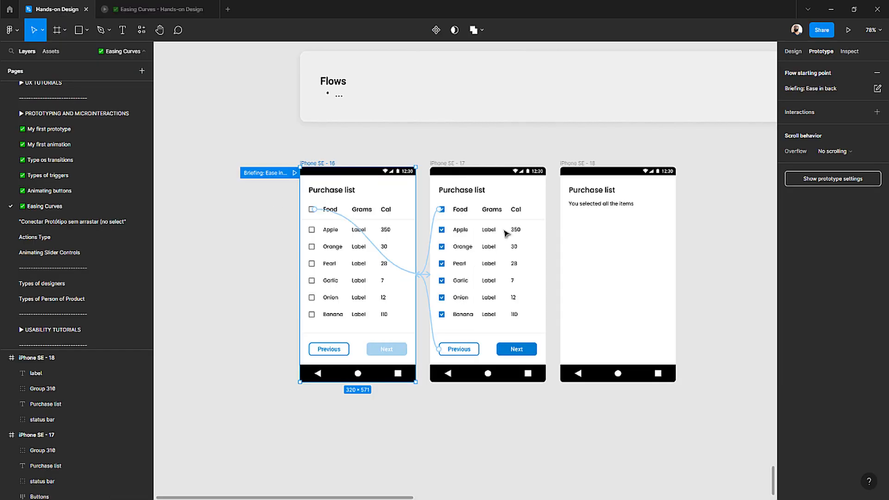
click(41, 435)
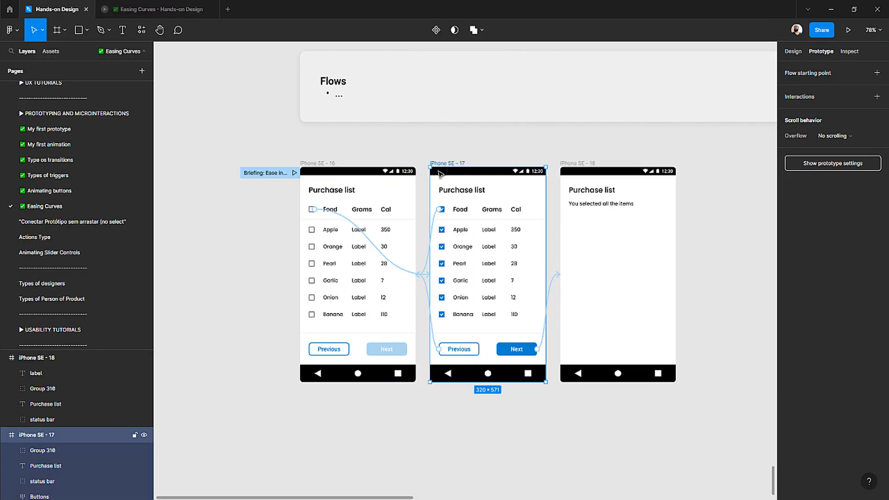
click(556, 280)
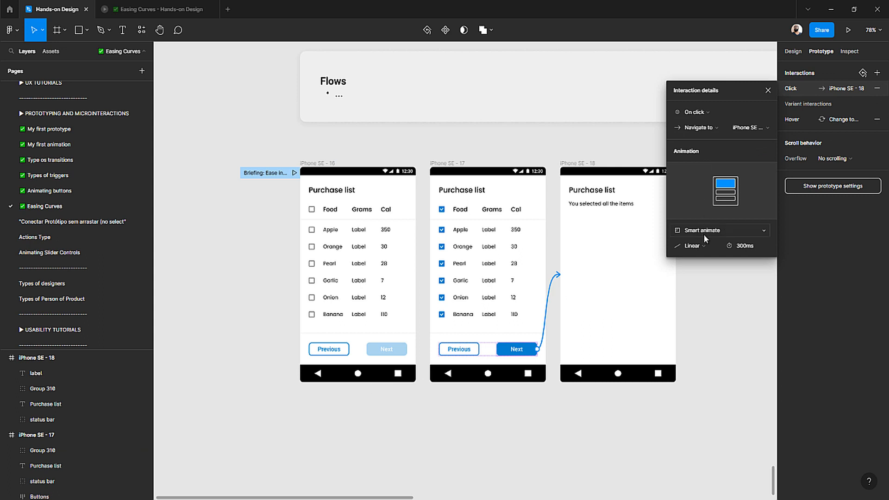
click(705, 235)
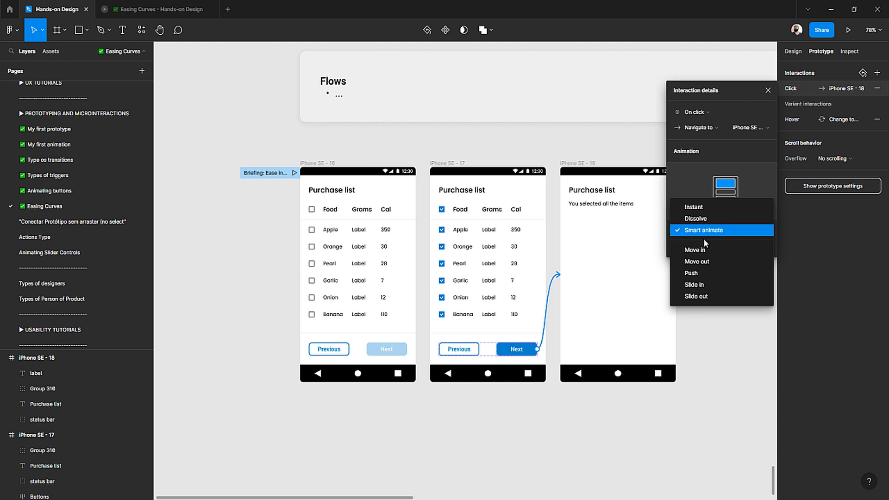
click(702, 249)
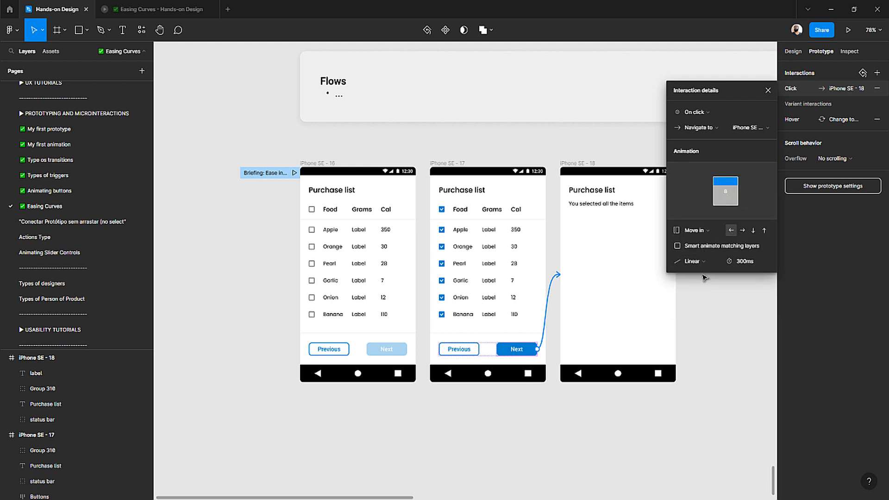
click(710, 232)
click(716, 212)
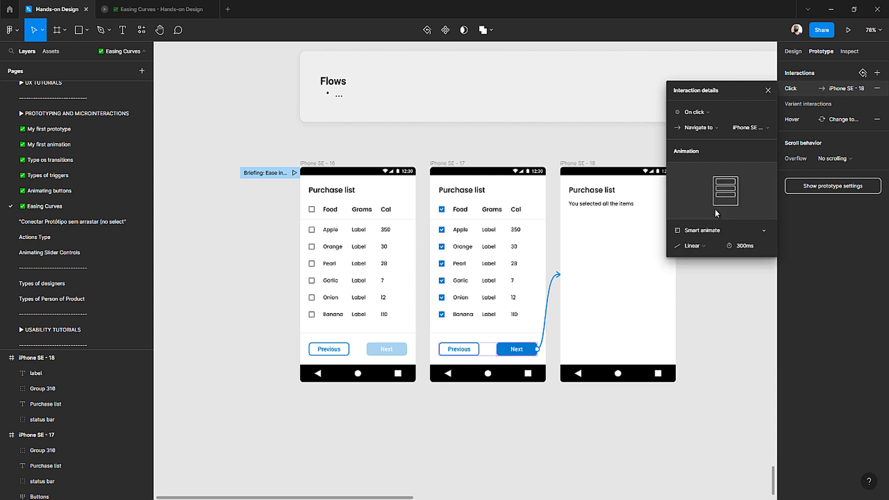
click(735, 230)
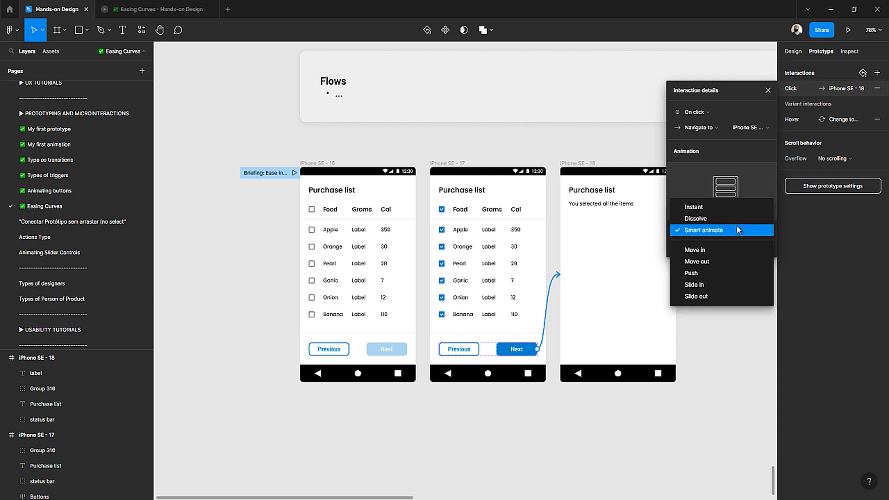
click(737, 229)
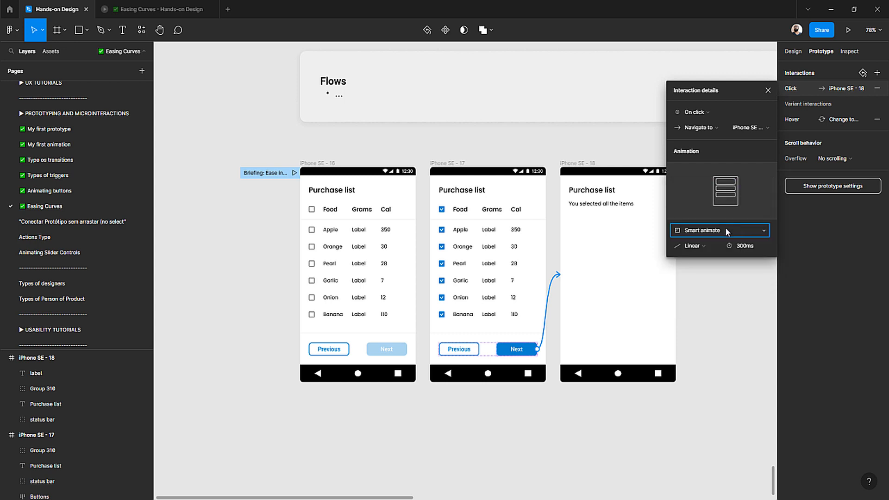
- Change the Next link's animation to Move in and look through its easing options
click(725, 229)
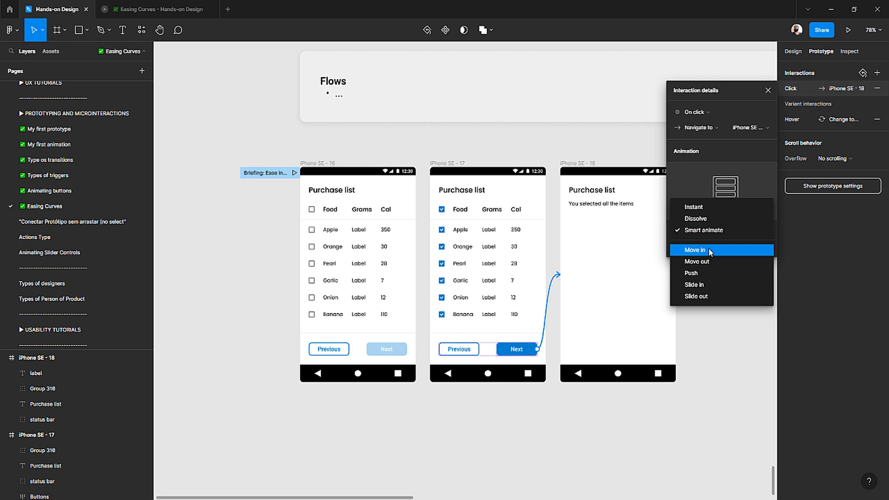
click(709, 250)
click(700, 262)
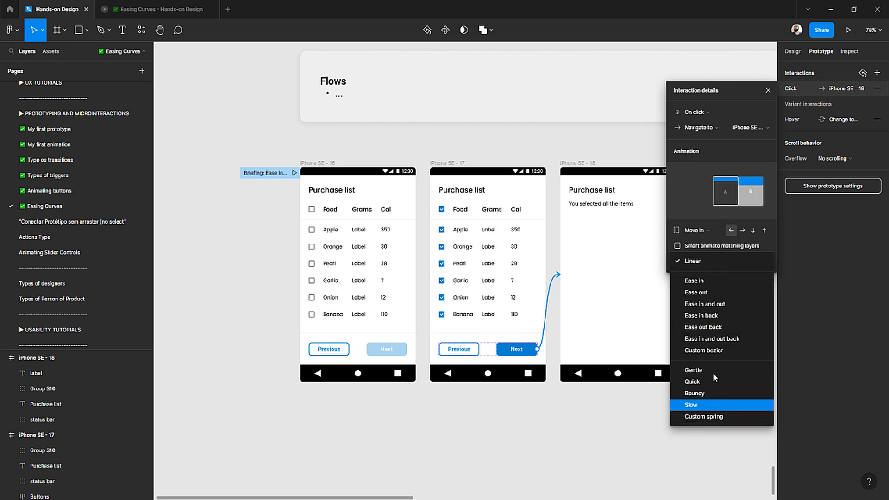
click(595, 437)
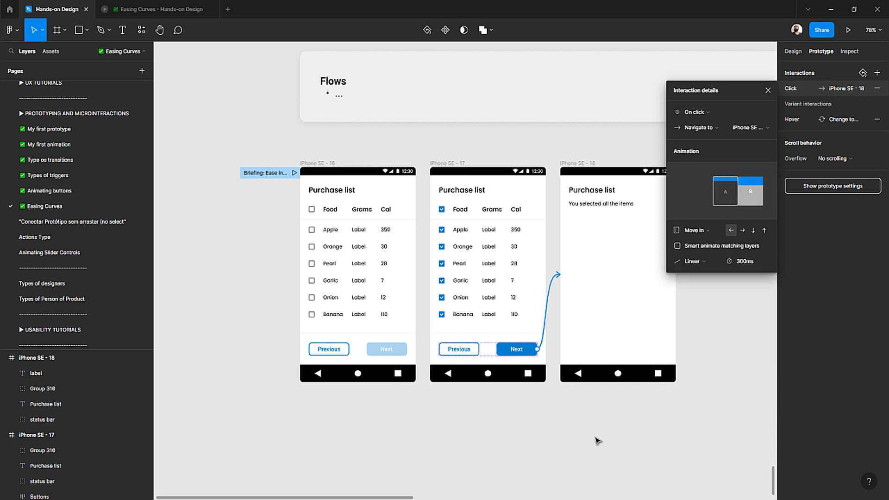
- Examine the transition settings of the Next, header checkbox and Previous links between the three purchase list screens
click(547, 151)
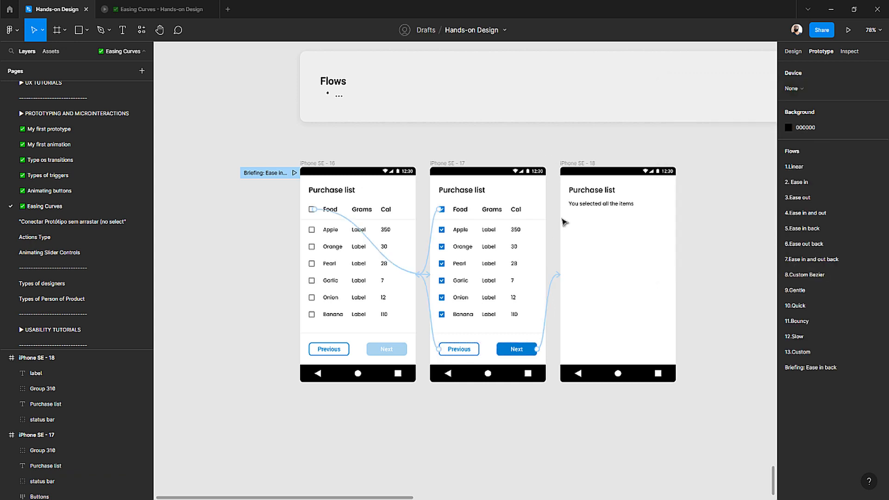
click(557, 276)
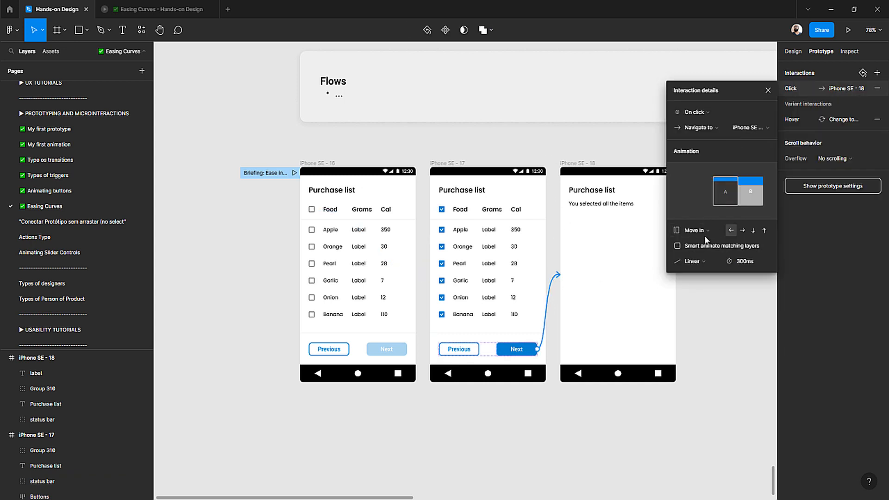
click(310, 164)
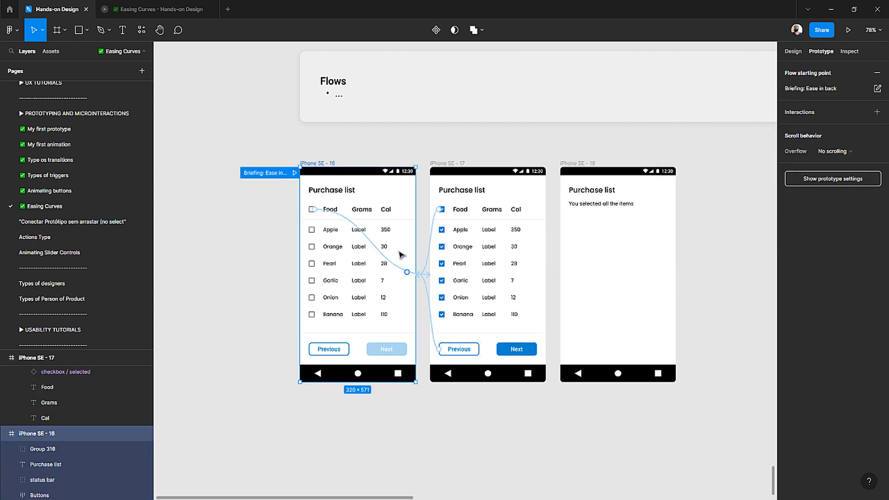
click(401, 268)
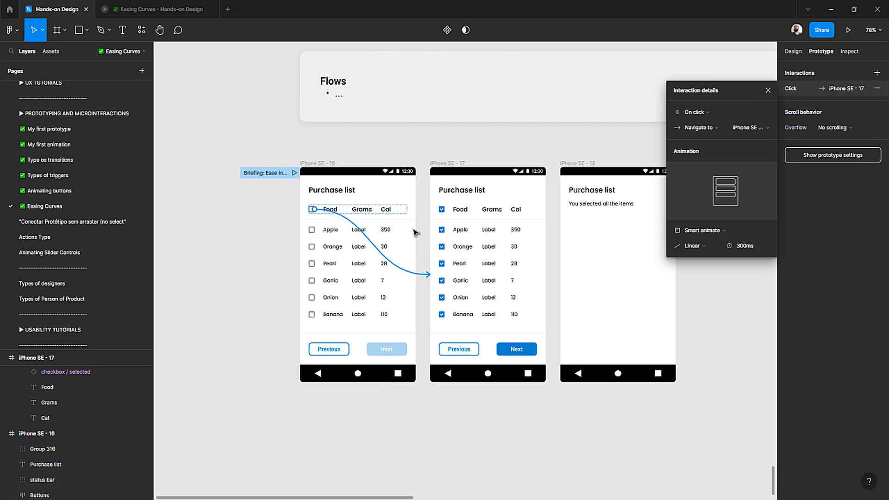
click(377, 145)
click(427, 264)
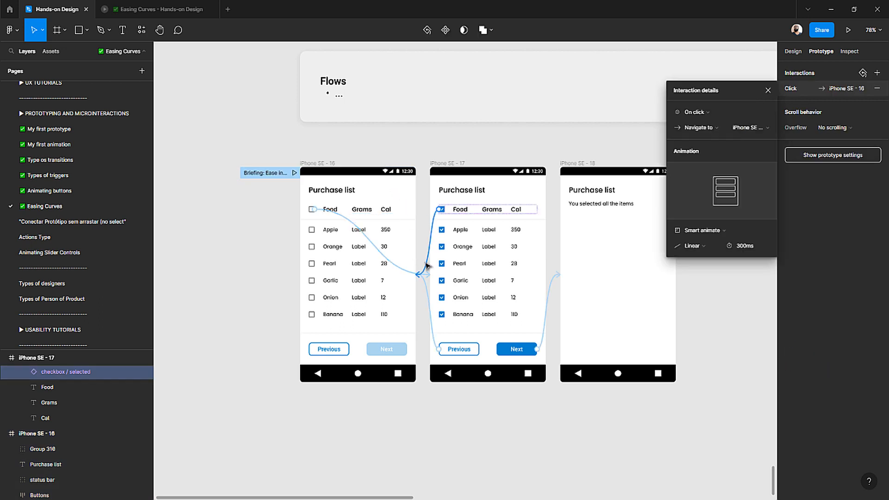
shift+click(428, 297)
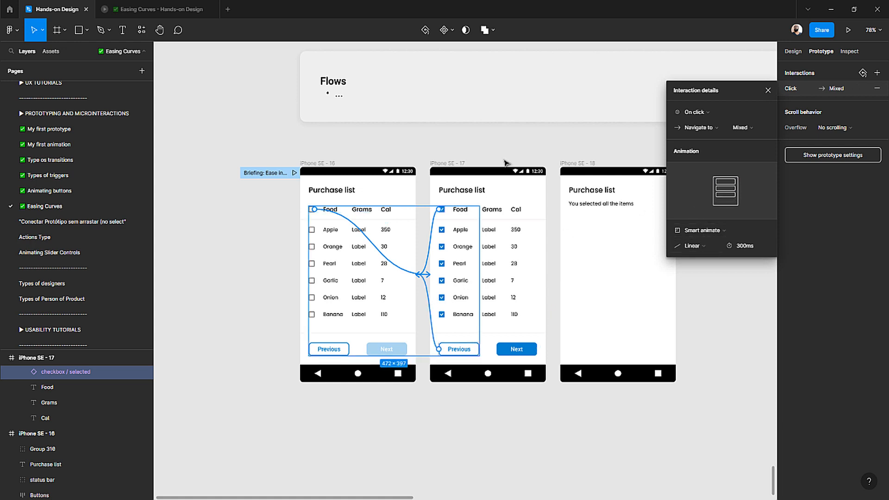
click(448, 163)
- Set the Next link from iPhone SE - 17 to iPhone SE - 18 to the Push animation with Linear easing
click(558, 276)
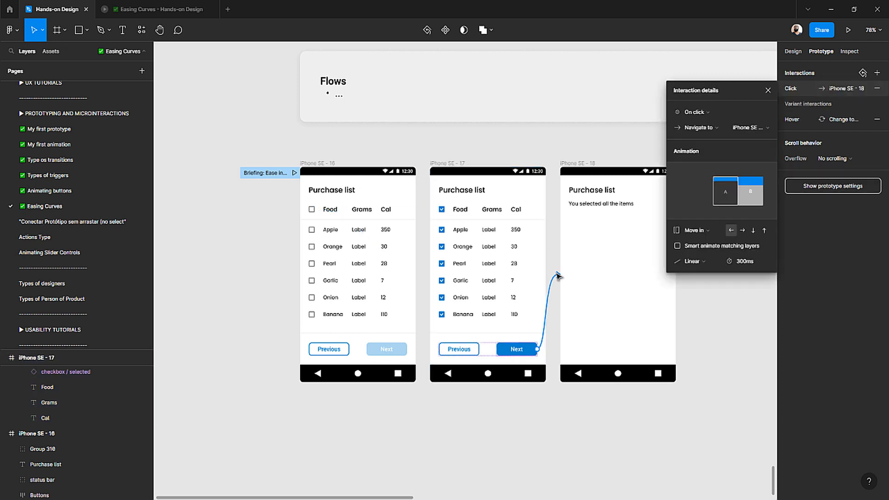
click(716, 233)
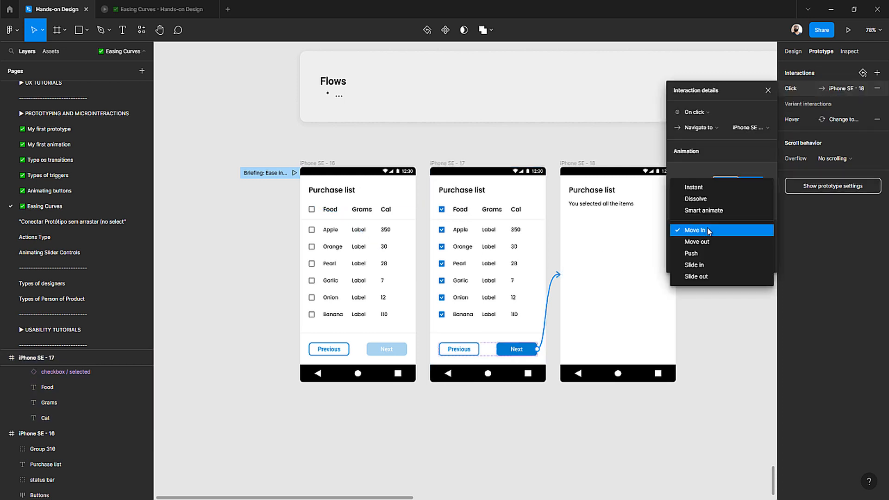
click(708, 256)
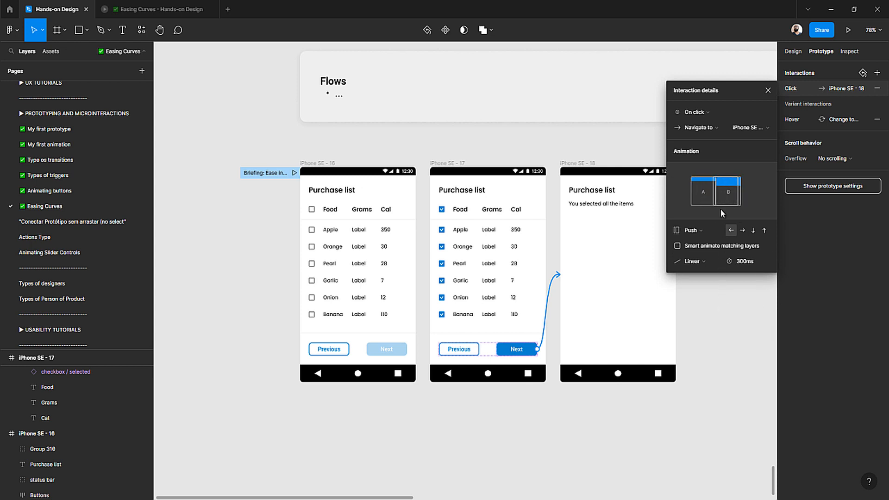
click(703, 261)
click(750, 261)
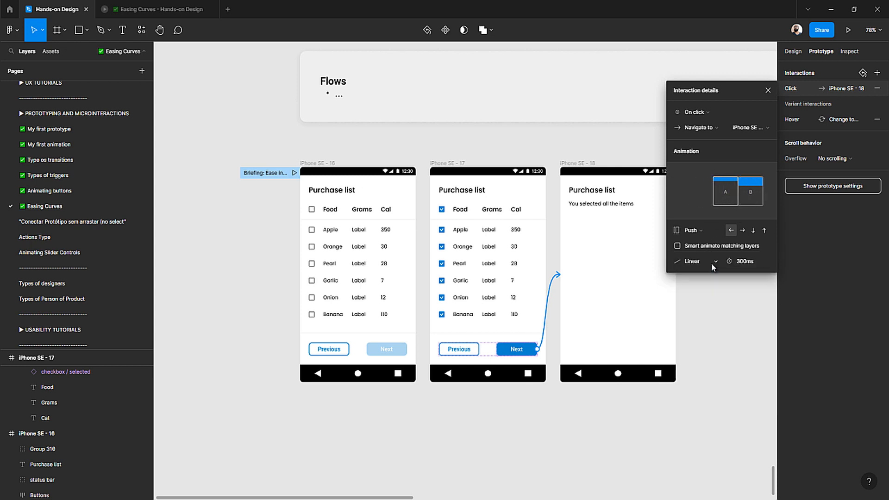
- Preview the "Briefing: Ease in back" flow, toggling the header checkbox several times before continuing with Next to the last screen
click(294, 174)
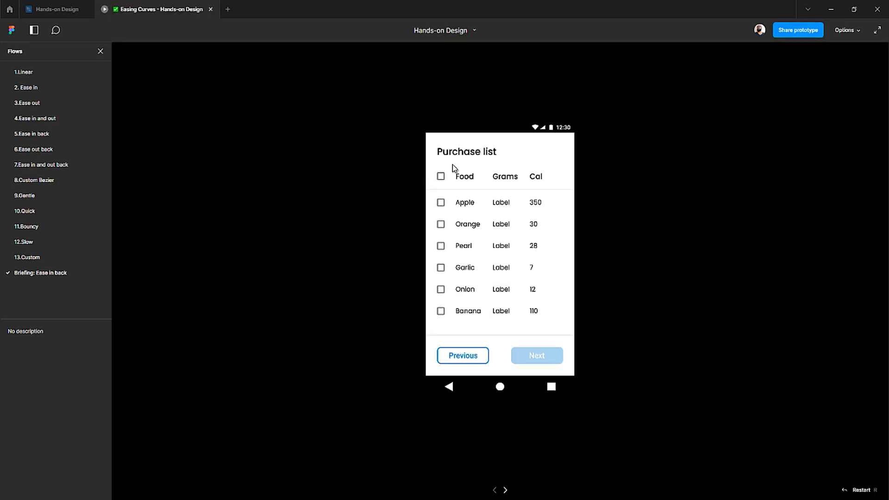
click(441, 178)
click(441, 178)
click(441, 177)
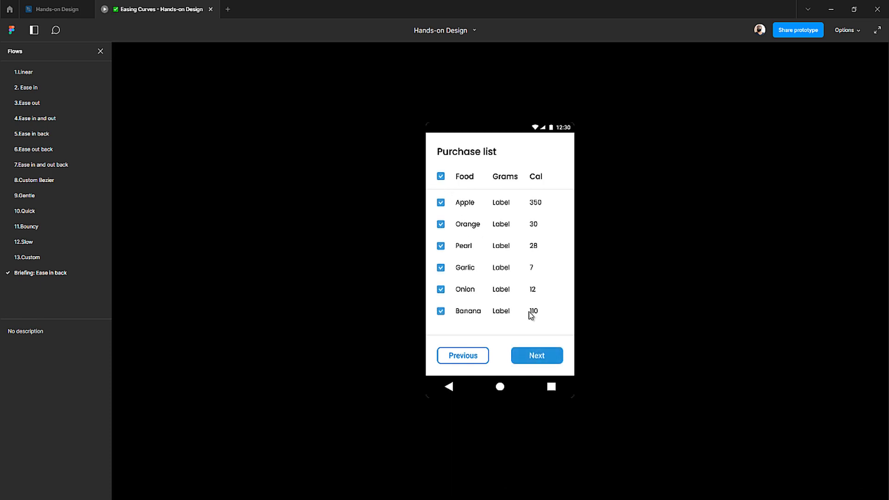
click(536, 356)
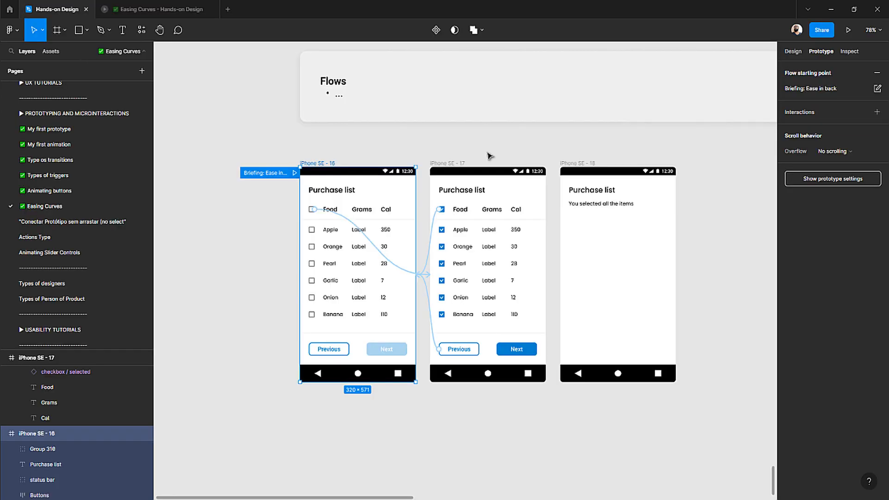
- Set the duration of the Next link's Push animation from iPhone SE - 17 to iPhone SE - 18 to 800 ms
click(456, 167)
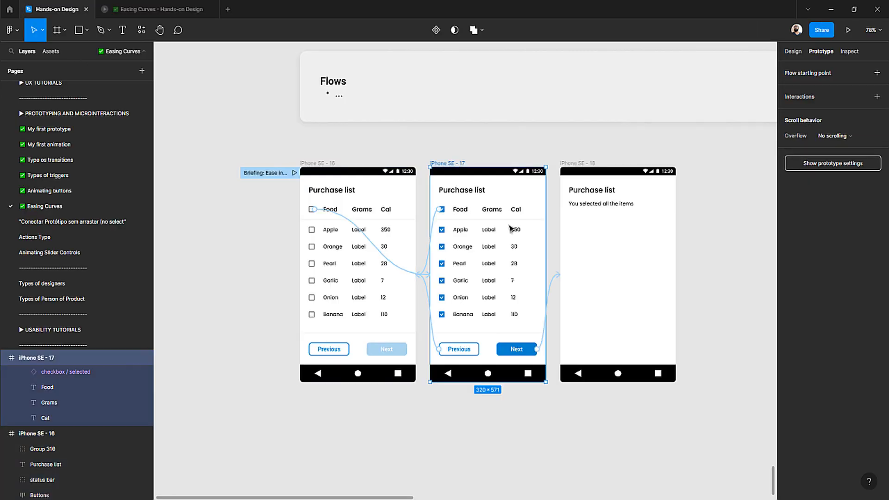
click(550, 280)
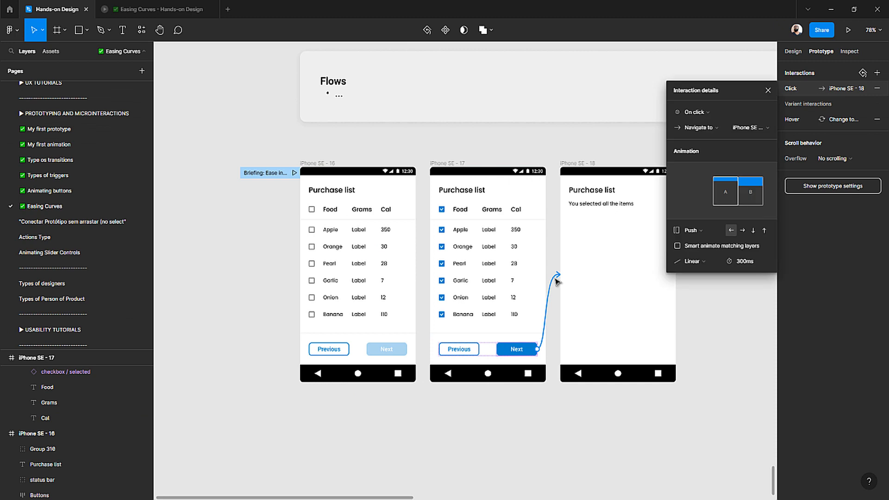
click(749, 262)
text(800)
key(Return)
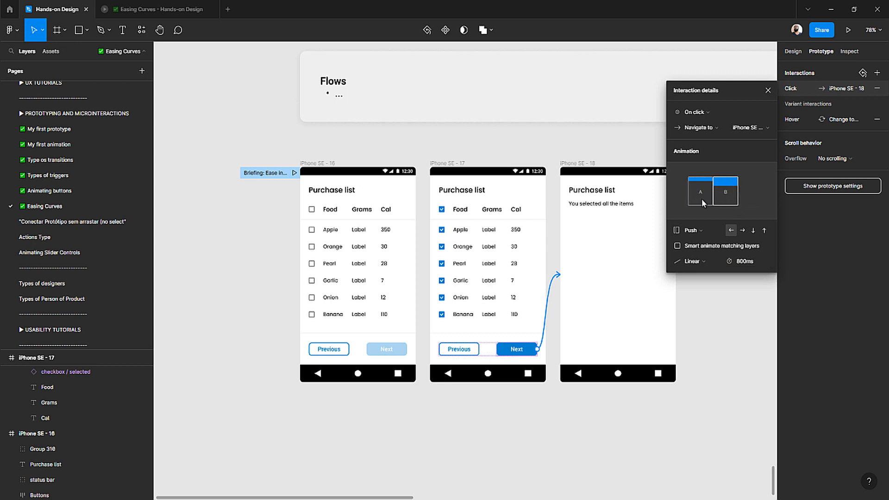
- Preview the flow again, selecting all items with the header checkbox and continuing with Next to examine the slower Push transition
click(295, 173)
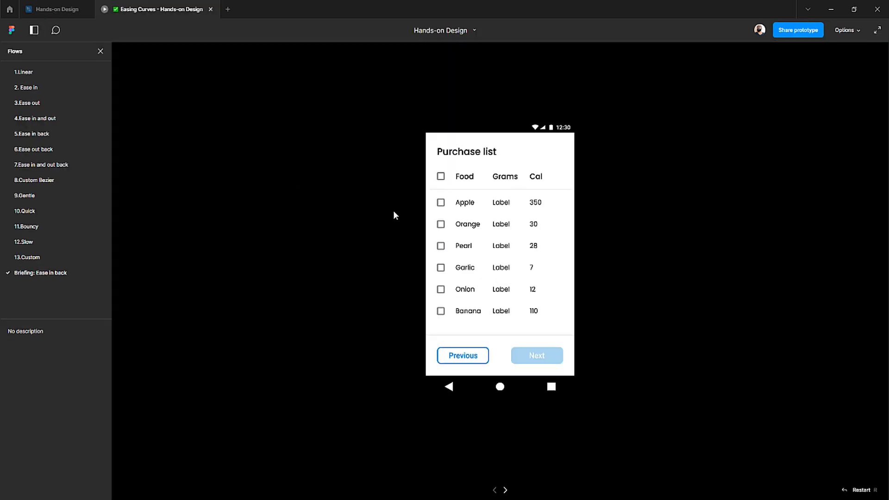
click(441, 177)
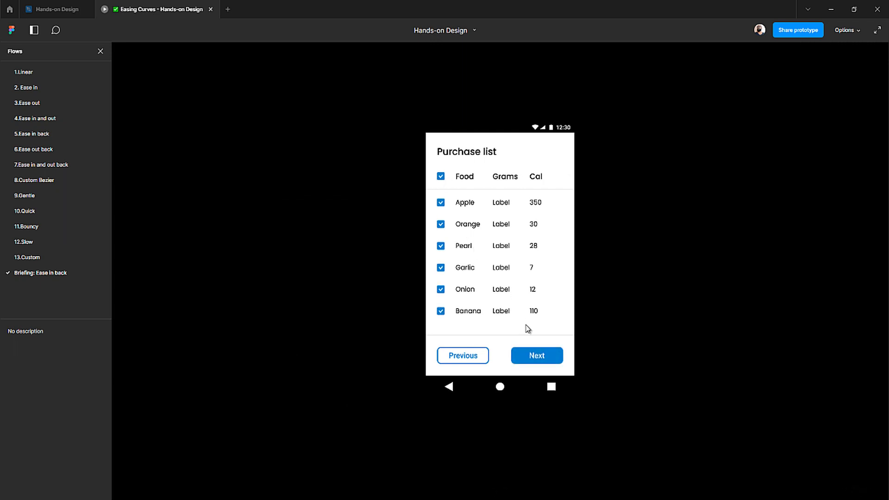
click(531, 360)
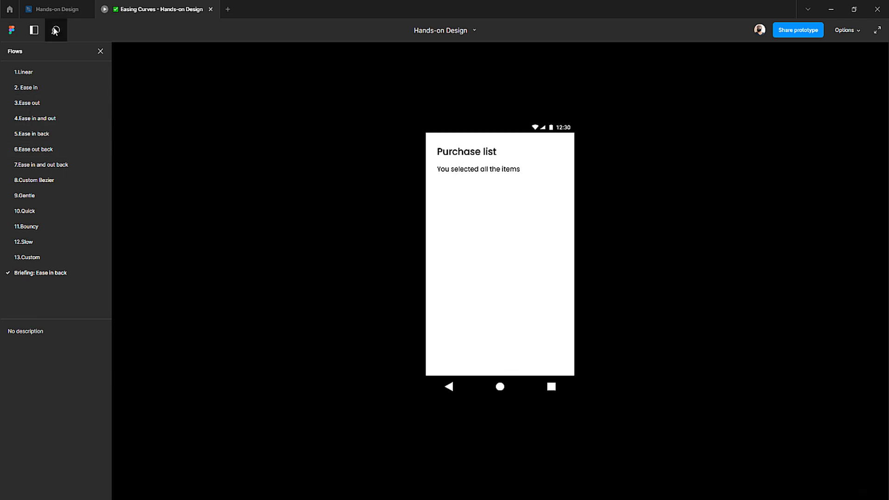
- Return to the design file, review the Next link's transition settings and reread the easing curves required by the briefing
click(53, 10)
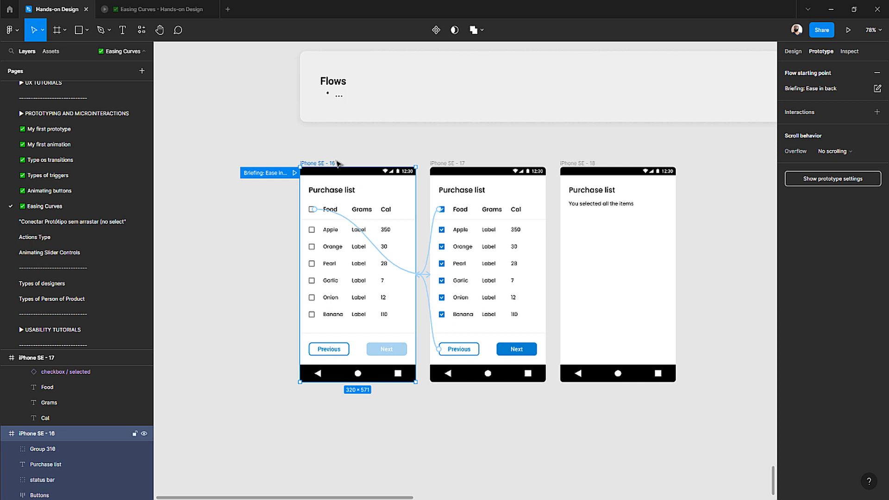
click(445, 163)
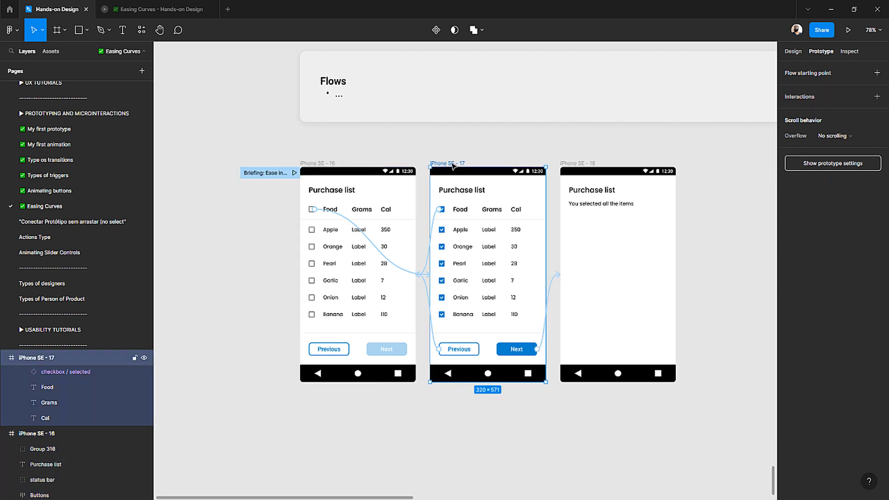
click(574, 163)
click(555, 281)
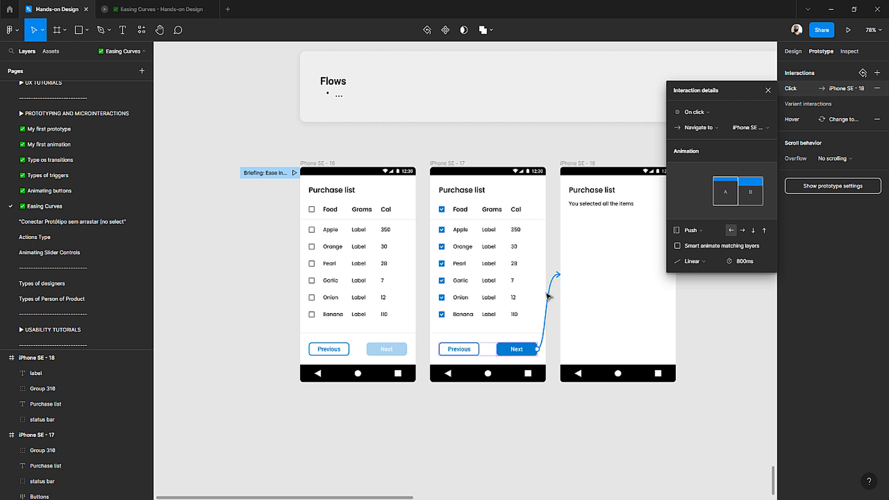
scroll(394, 245, up, 7)
scroll(392, 244, up, 6)
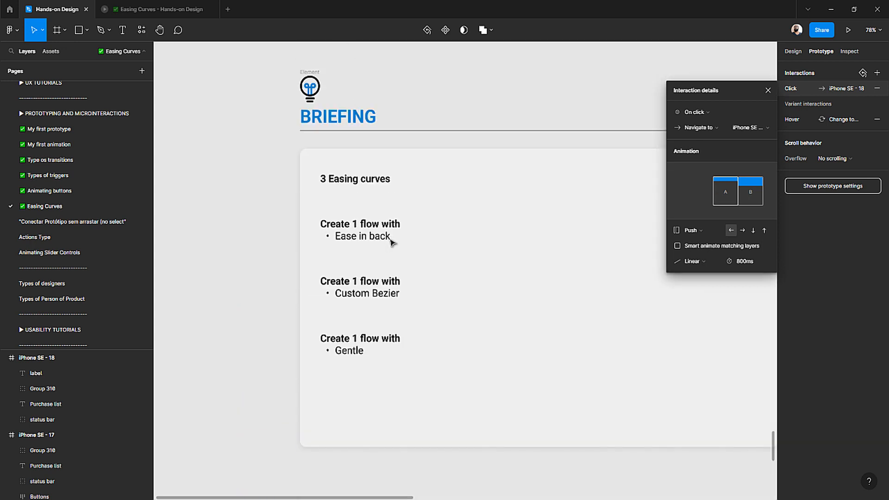
scroll(352, 206, down, 12)
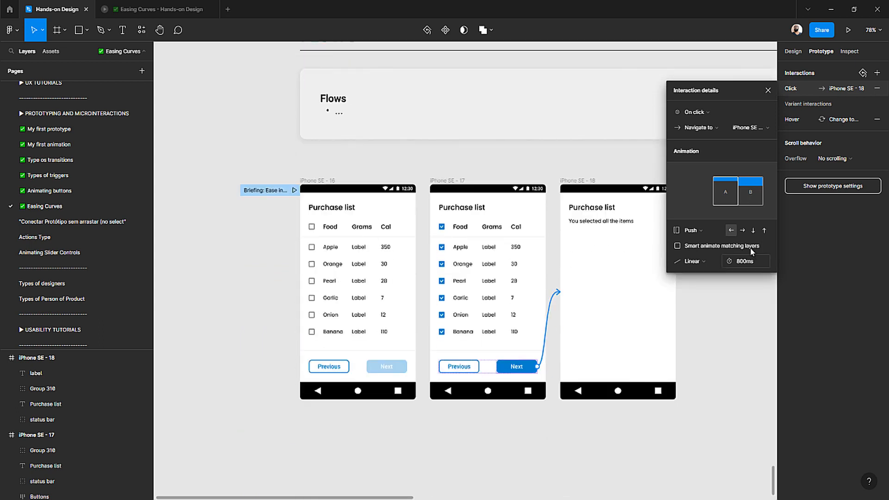
- Set the Next link's Push animation easing to Ease in and preview the flow, selecting all items and continuing with Next
click(694, 261)
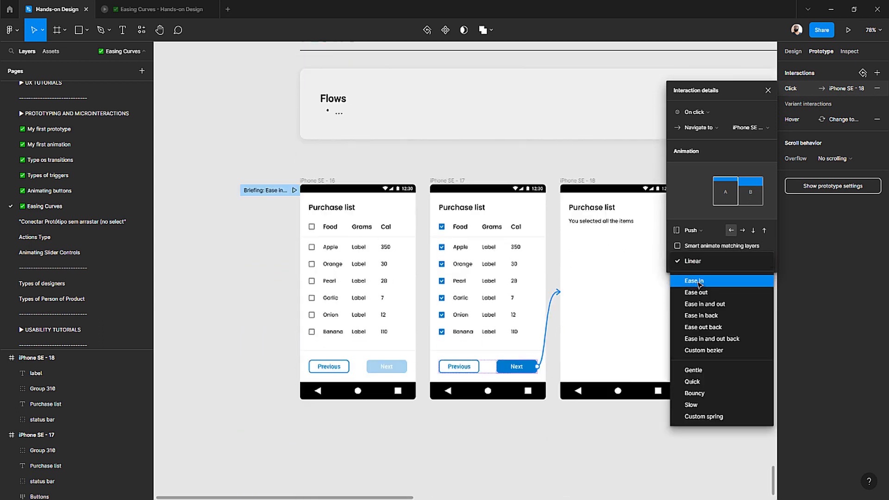
click(697, 281)
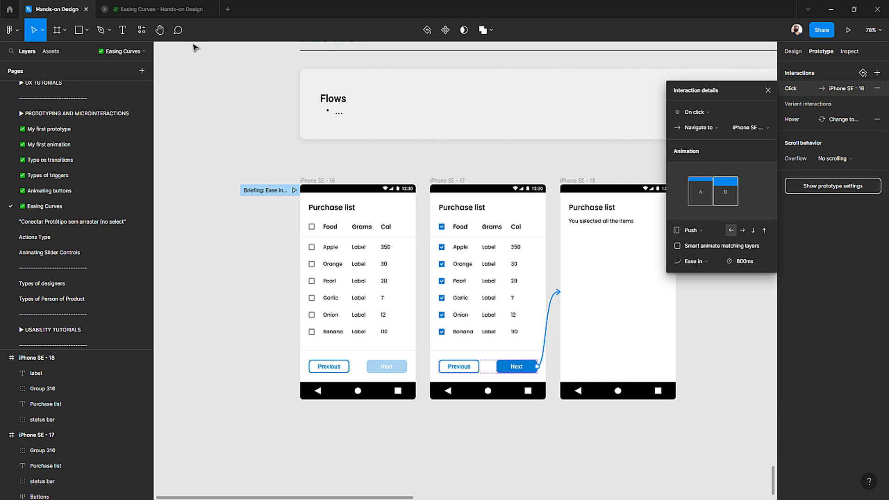
click(295, 190)
click(440, 179)
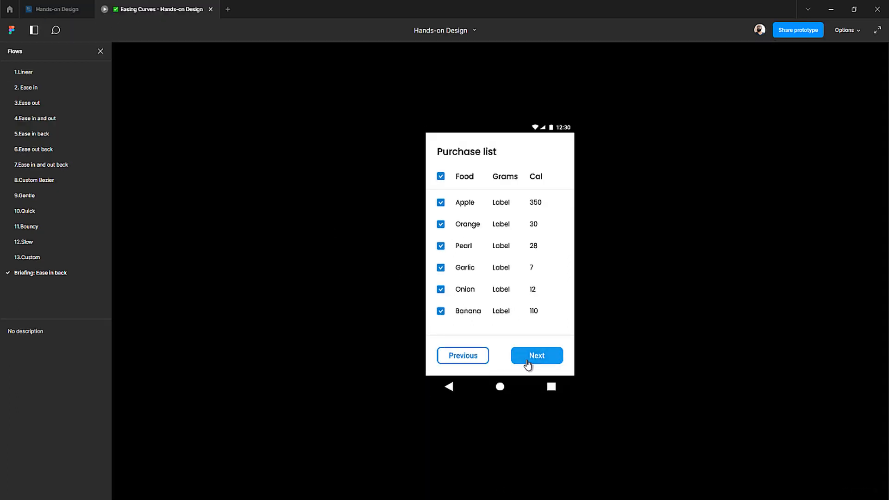
click(528, 363)
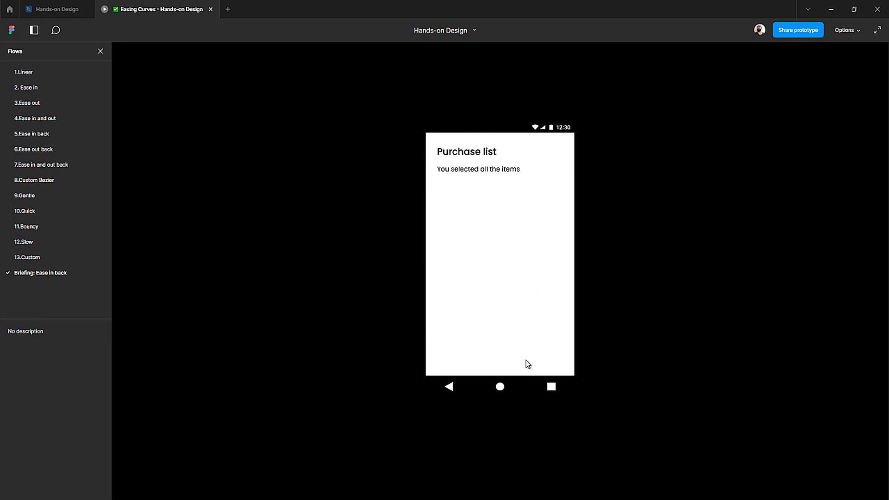
- Return to the design file and examine the caption of the "2. Ease in" example among the easing curve frames
click(65, 9)
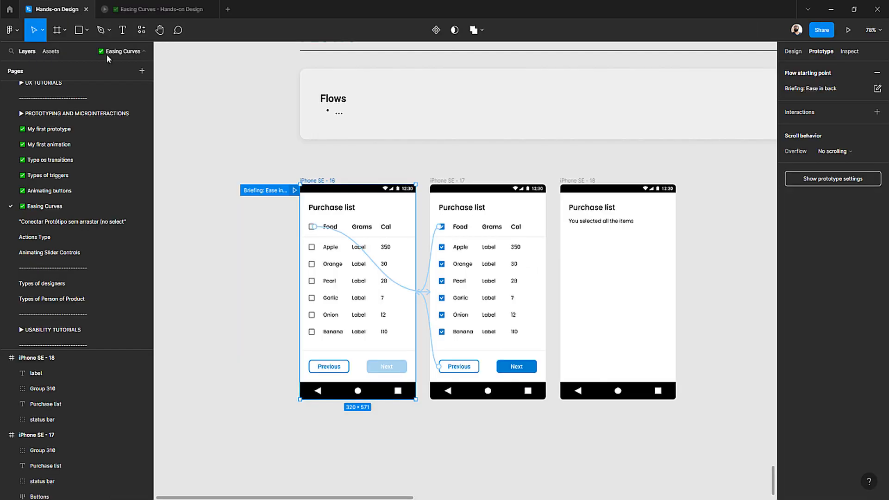
scroll(309, 258, down, 5)
scroll(309, 258, down, 10)
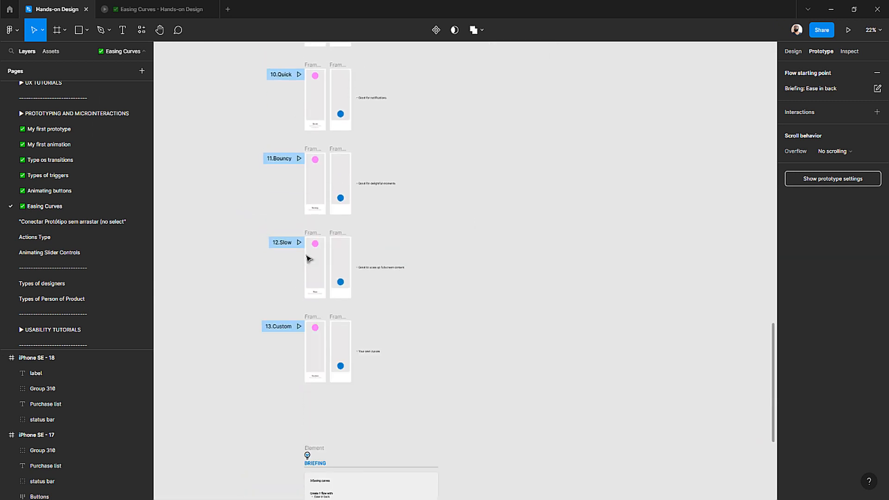
scroll(308, 257, up, 10)
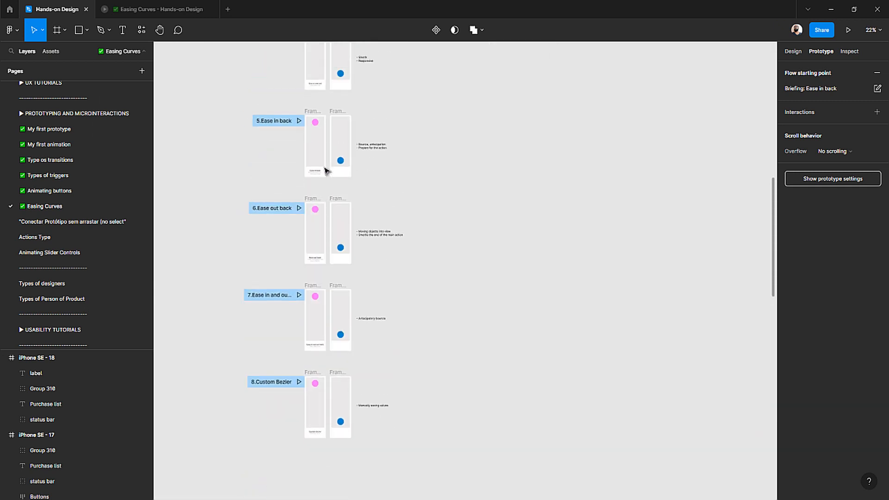
scroll(327, 173, up, 4)
scroll(360, 169, up, 6)
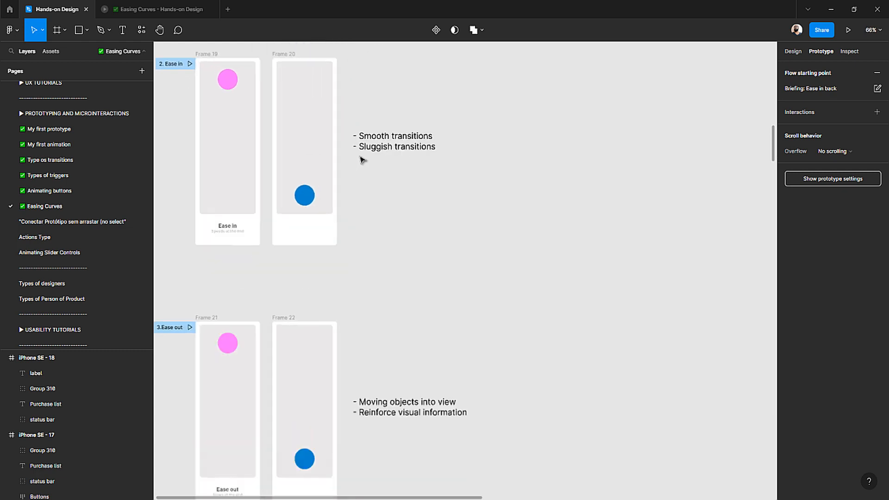
scroll(357, 185, left, 3)
scroll(346, 254, up, 6)
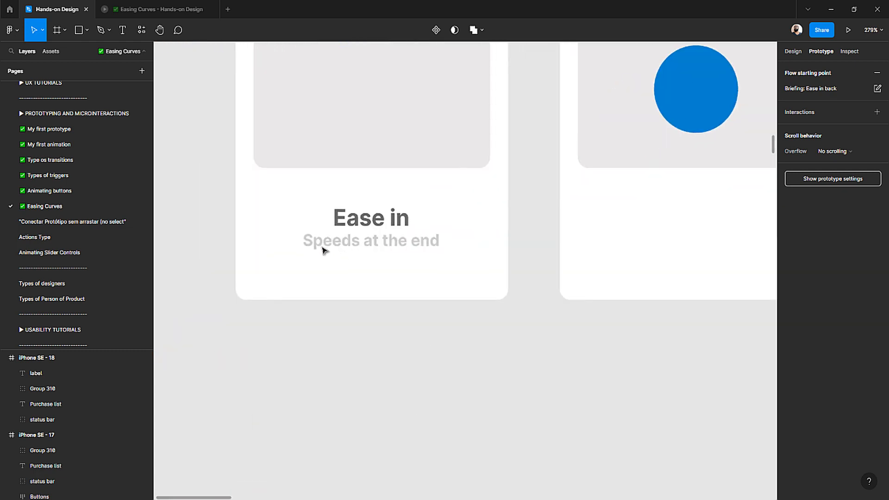
- Replay the briefing flow in the preview, selecting all items and continuing with Next to compare the Ease in transition
click(173, 12)
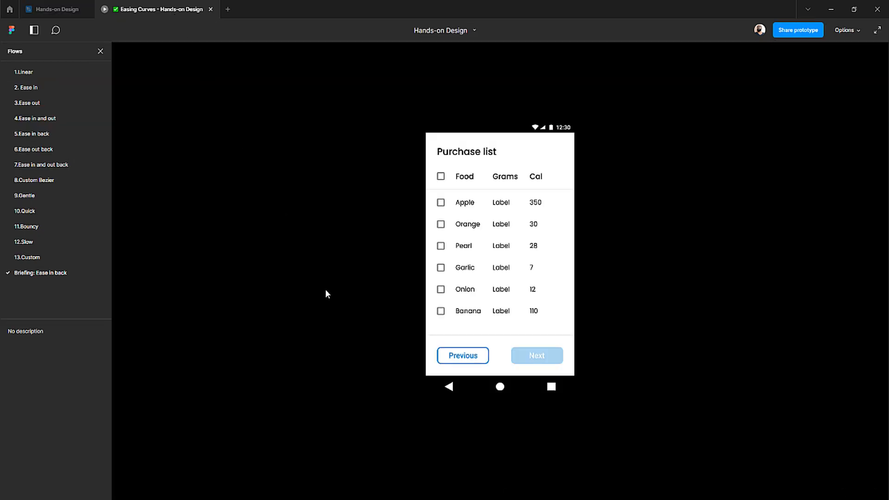
click(440, 176)
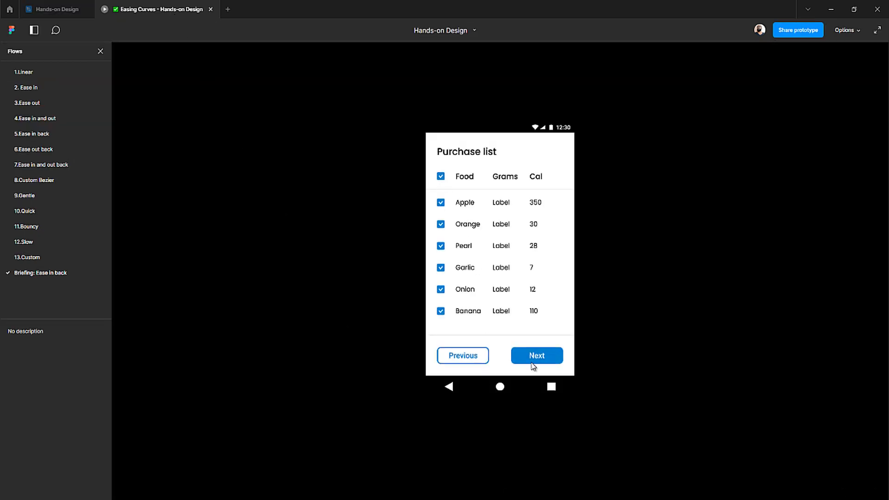
click(539, 357)
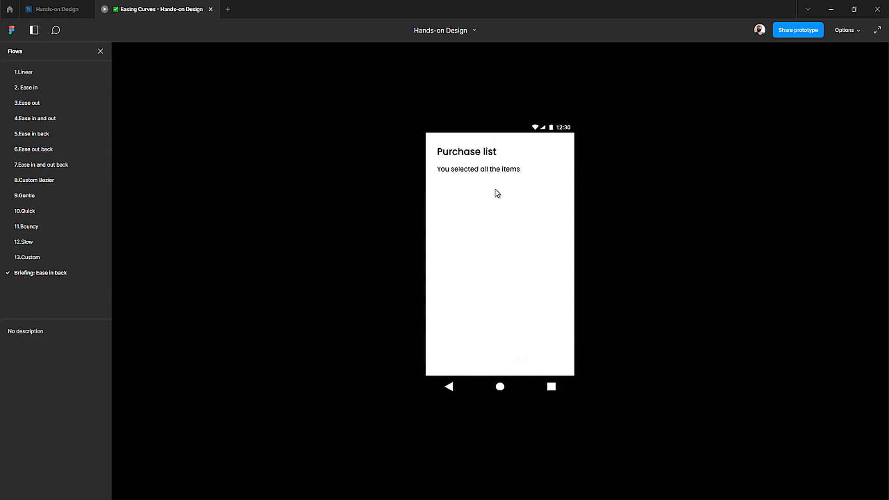
- Set the easing of the Next link's Push animation from iPhone SE - 17 to iPhone SE - 18 to Ease out
click(62, 13)
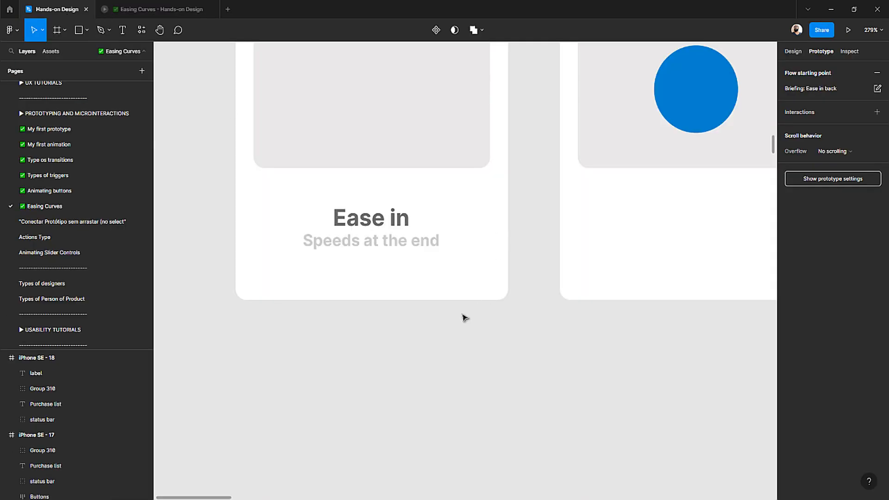
scroll(465, 315, down, 5)
scroll(462, 308, down, 5)
scroll(461, 304, down, 3)
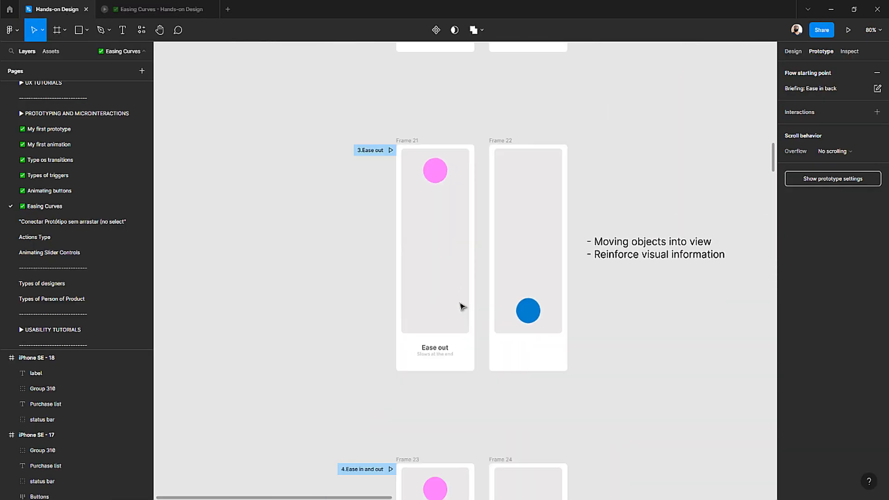
scroll(459, 303, down, 10)
scroll(459, 304, down, 20)
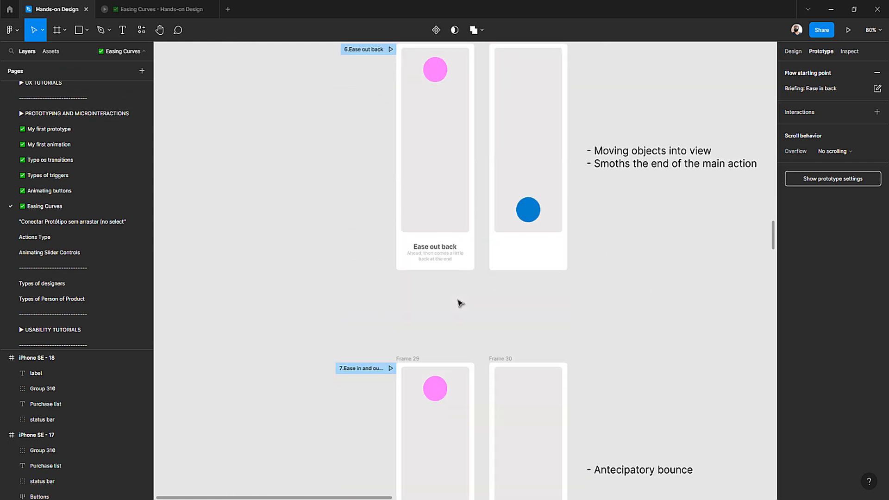
scroll(460, 303, down, 20)
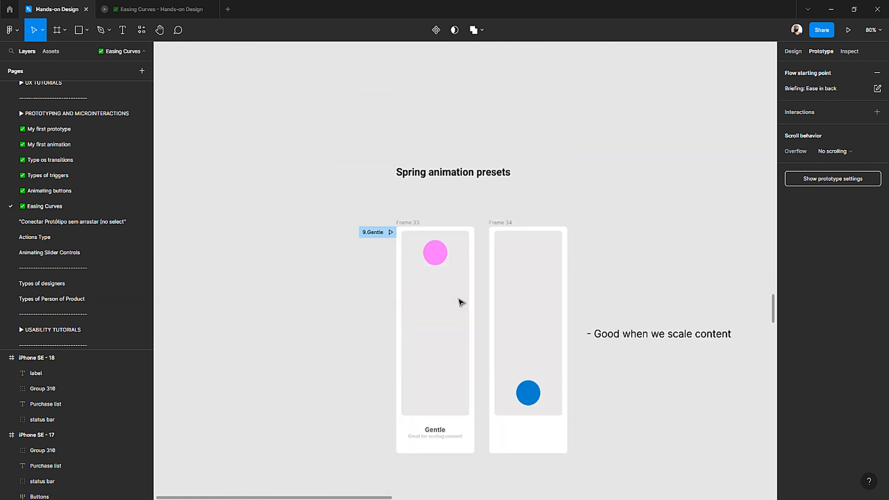
scroll(462, 302, down, 20)
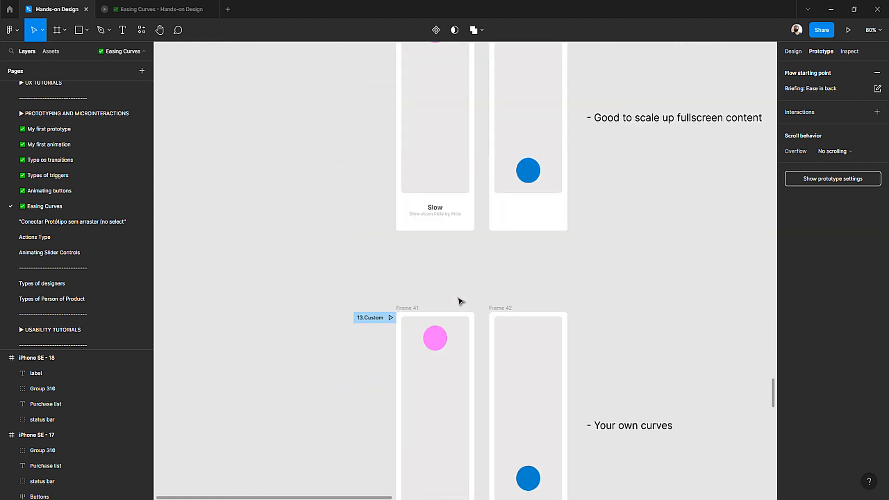
scroll(462, 301, down, 20)
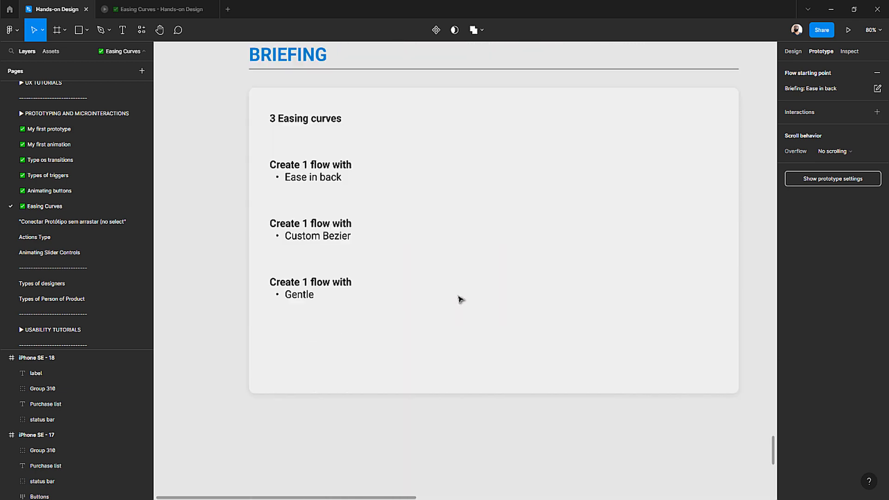
scroll(460, 298, down, 5)
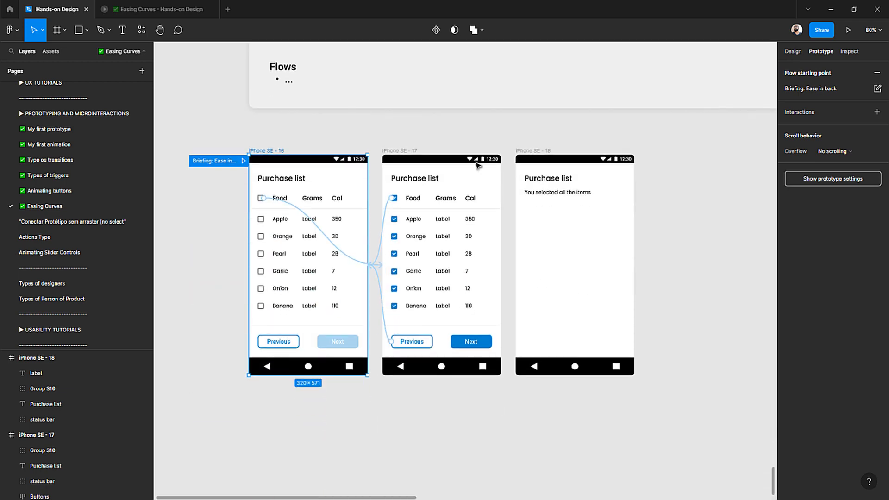
click(402, 151)
click(514, 273)
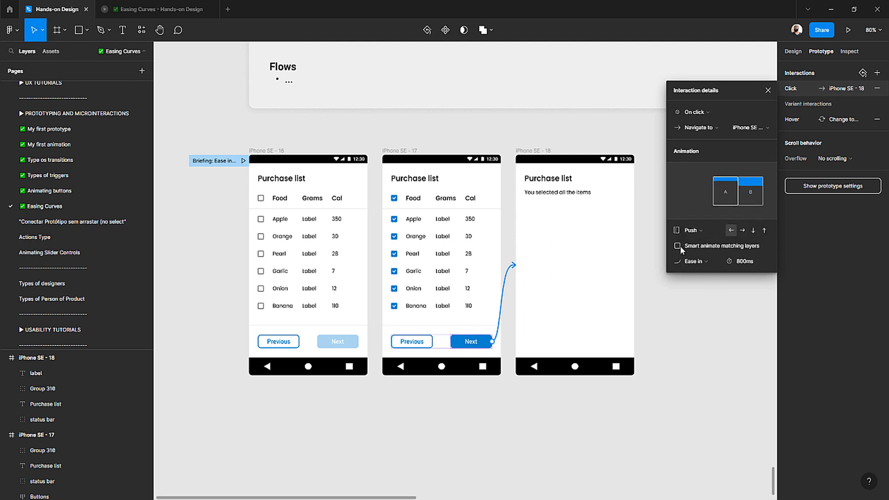
click(699, 265)
click(701, 275)
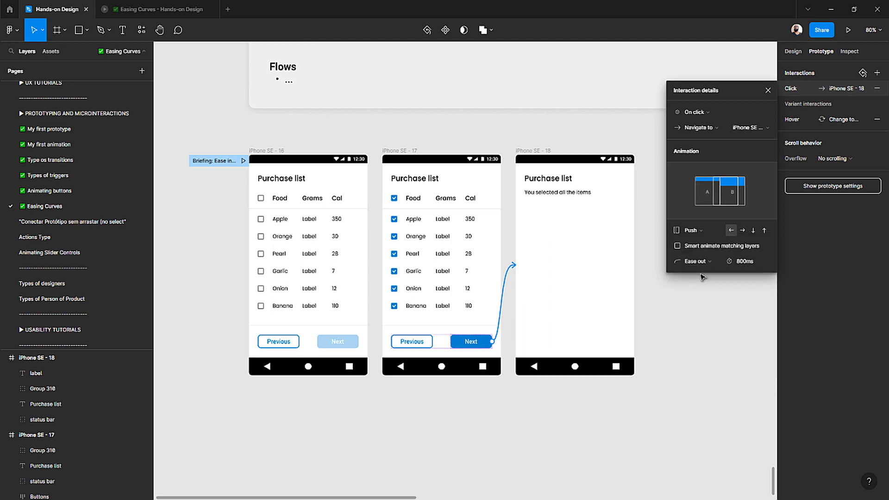
- Preview the briefing flow, selecting all items and continuing with Next to examine the Ease out transition
click(243, 160)
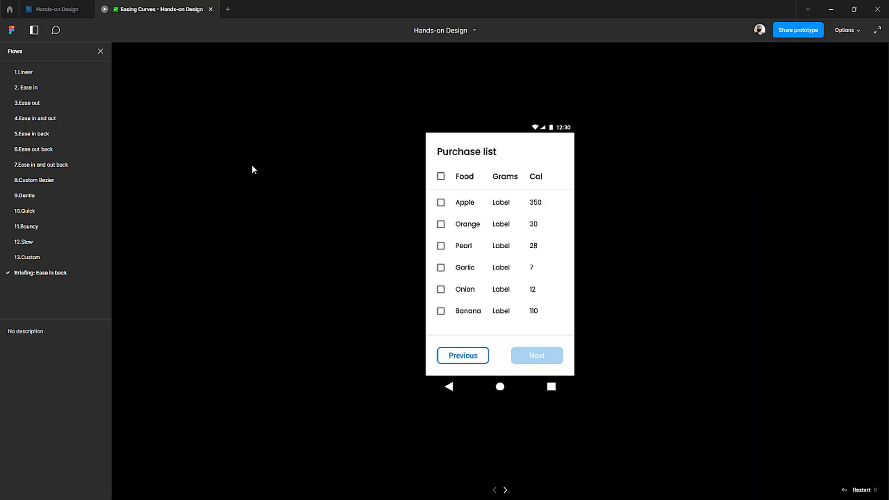
click(440, 176)
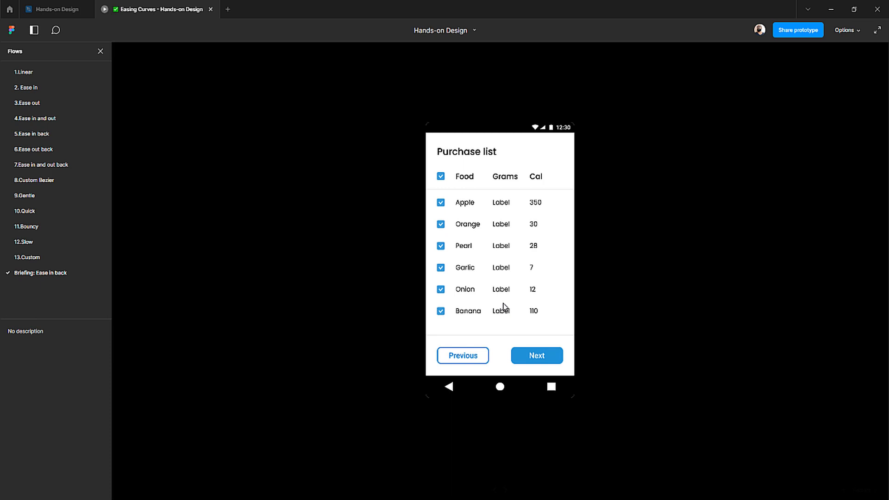
click(532, 357)
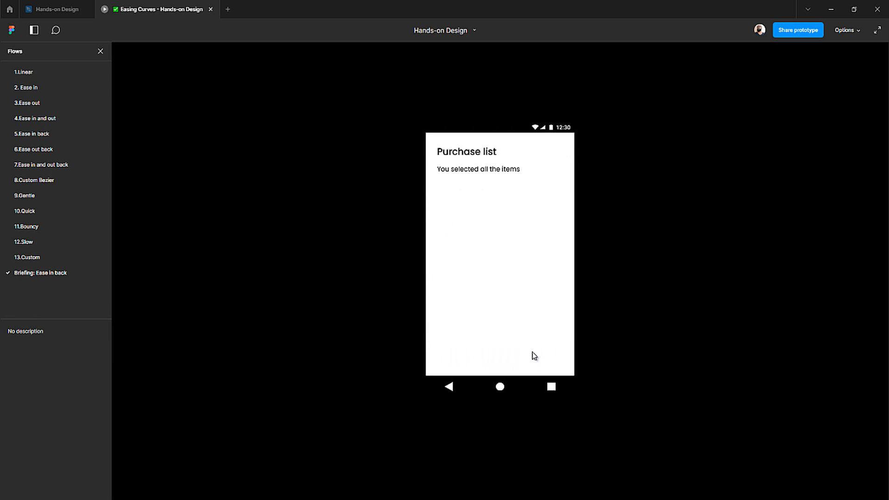
- Return to the design file and examine the caption of the "3.Ease out" example
mouse_move(55, 10)
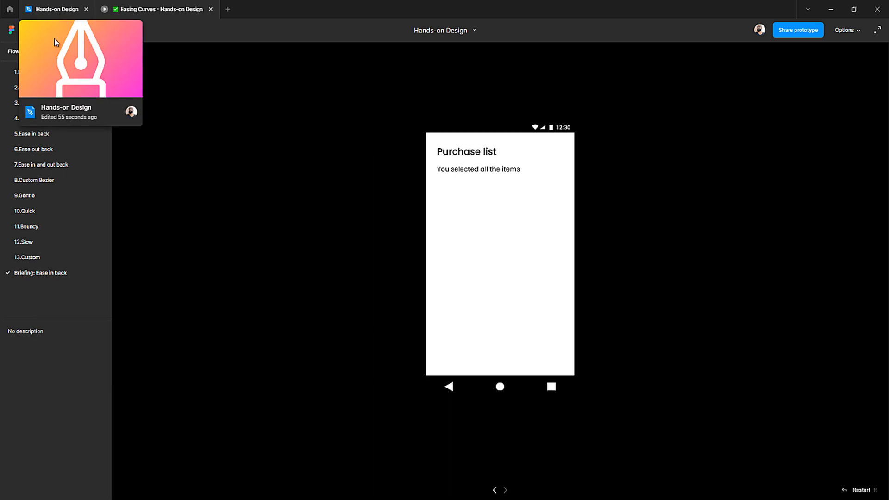
click(55, 11)
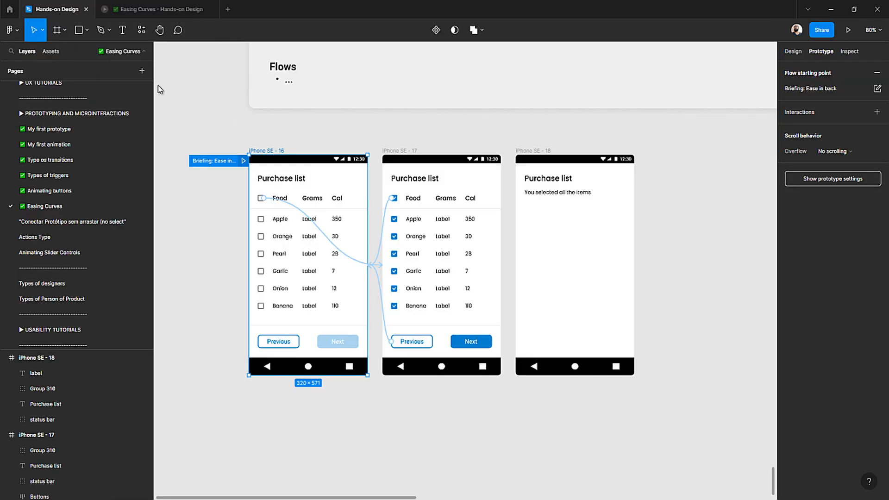
scroll(383, 214, down, 5)
scroll(382, 246, up, 10)
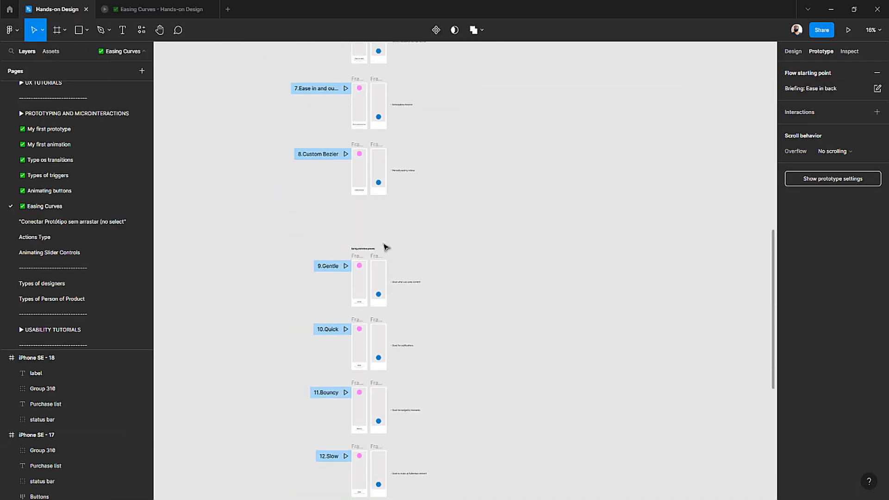
scroll(379, 217, up, 10)
scroll(366, 144, up, 3)
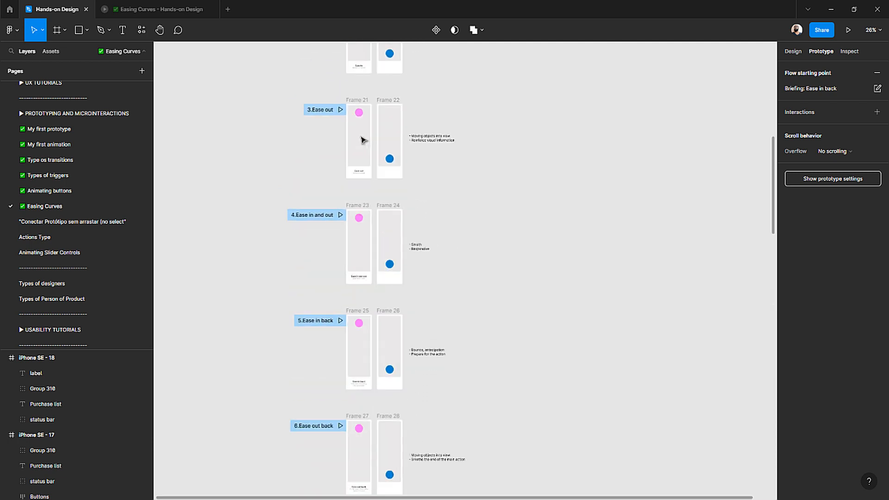
scroll(363, 140, up, 10)
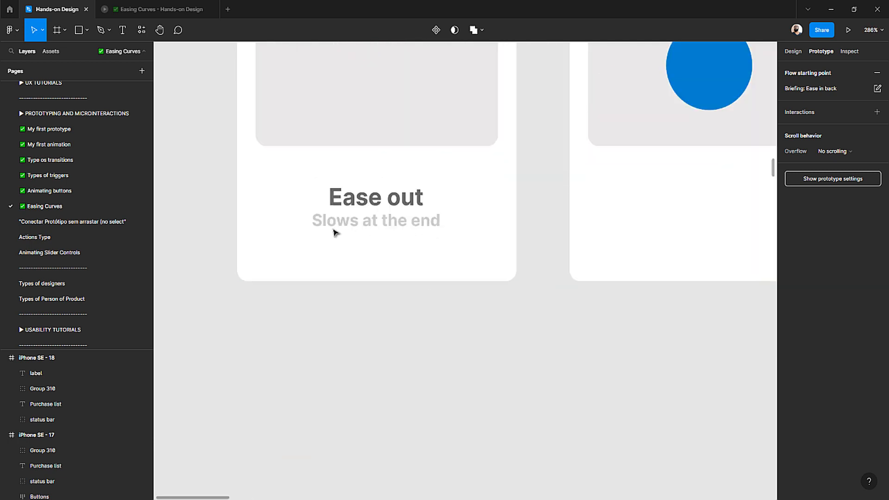
- Choose another easing curve for the Next link's Push animation from iPhone SE - 17 to iPhone SE - 18
scroll(337, 232, down, 10)
scroll(343, 231, down, 5)
scroll(345, 231, down, 5)
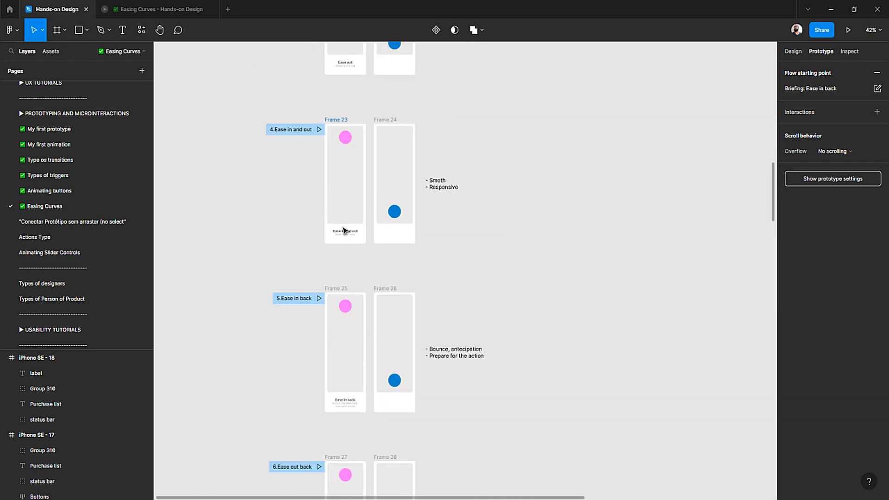
scroll(345, 229, down, 20)
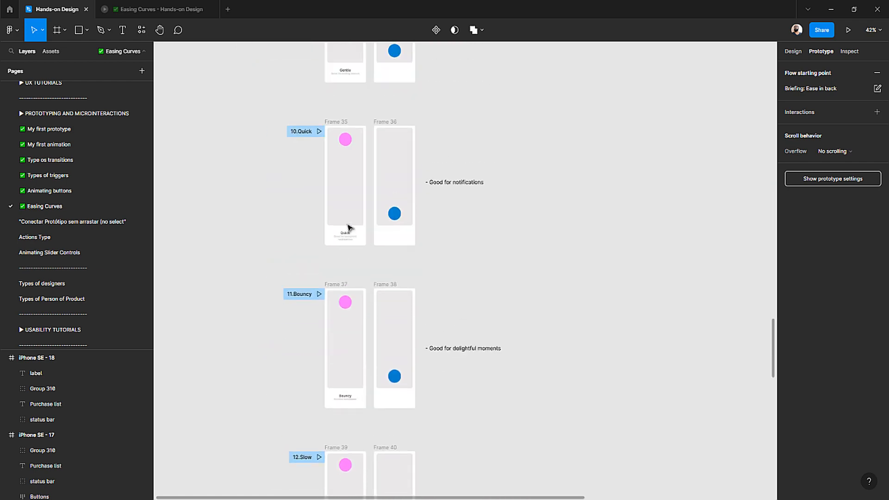
scroll(348, 227, down, 20)
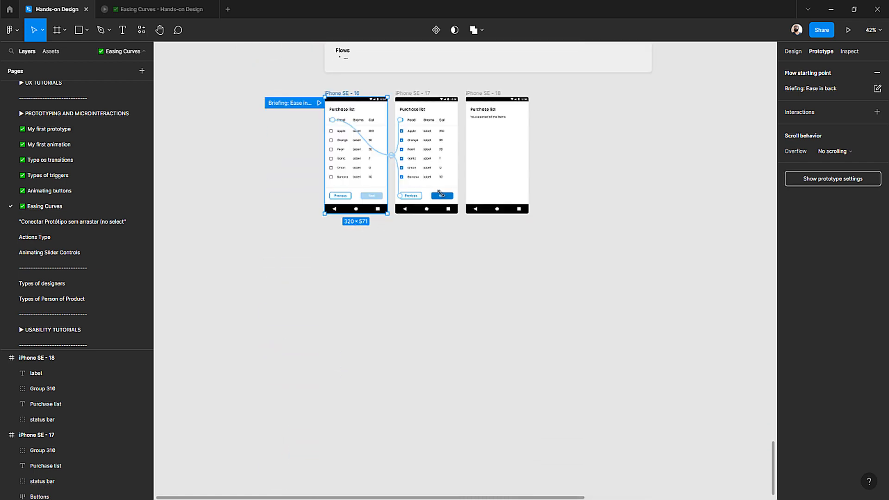
scroll(470, 169, up, 3)
scroll(435, 185, up, 4)
click(387, 214)
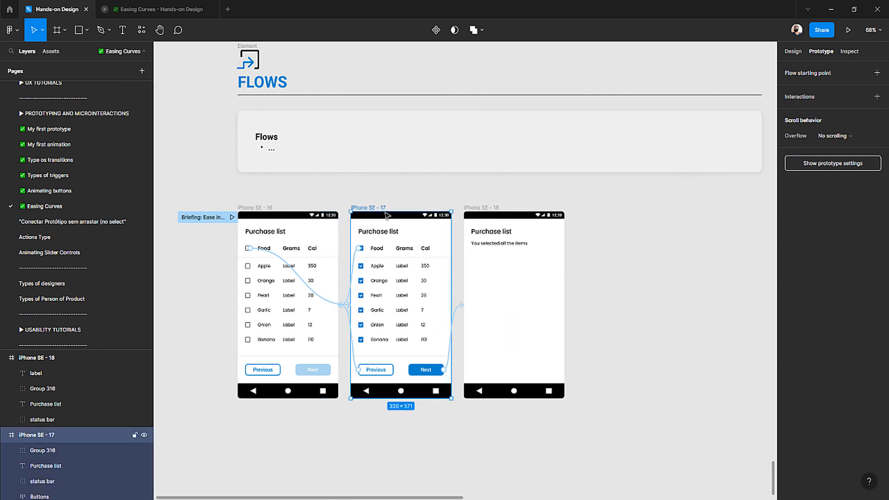
click(458, 308)
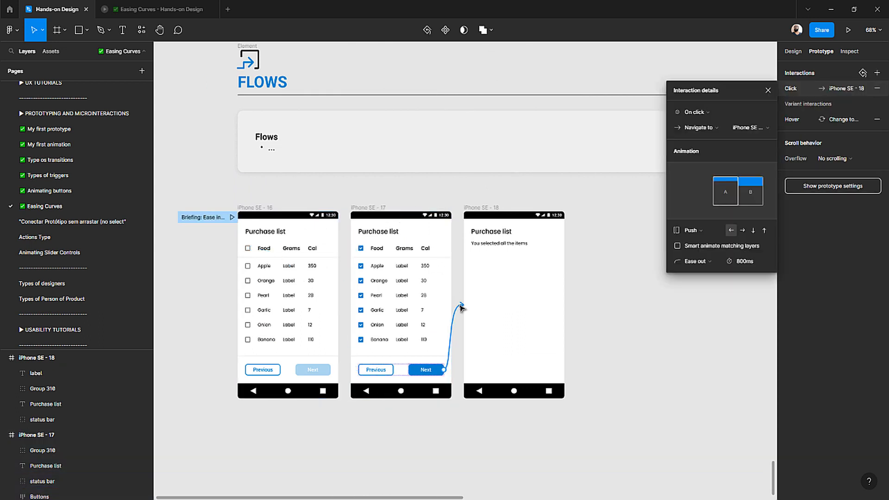
click(704, 256)
click(702, 271)
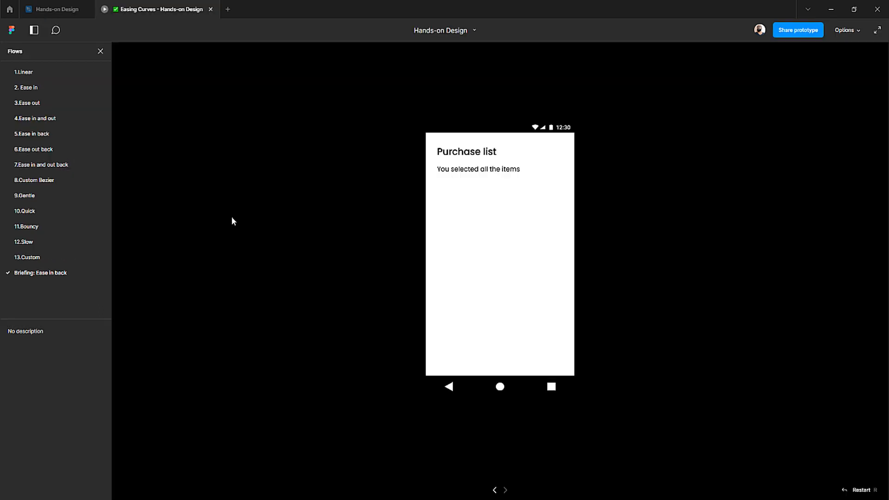
- Preview the briefing flow repeatedly, selecting all items and continuing with Next to examine the Ease in and out transition
click(232, 217)
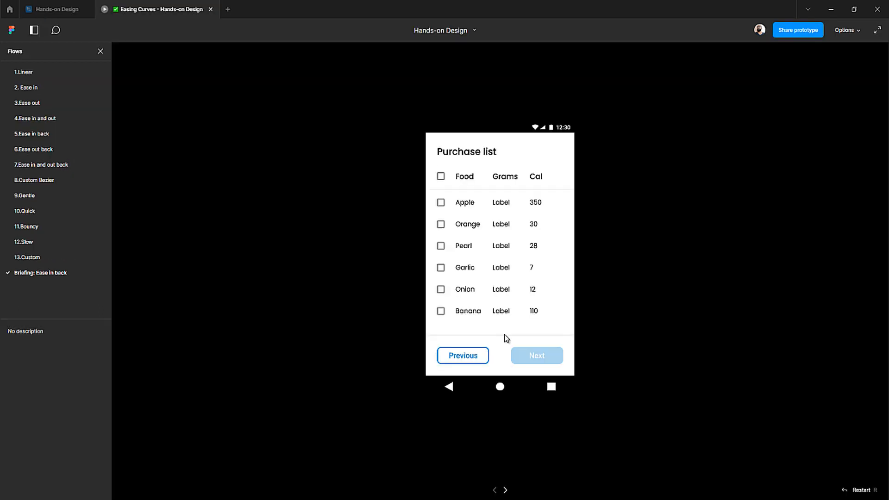
click(440, 180)
click(521, 363)
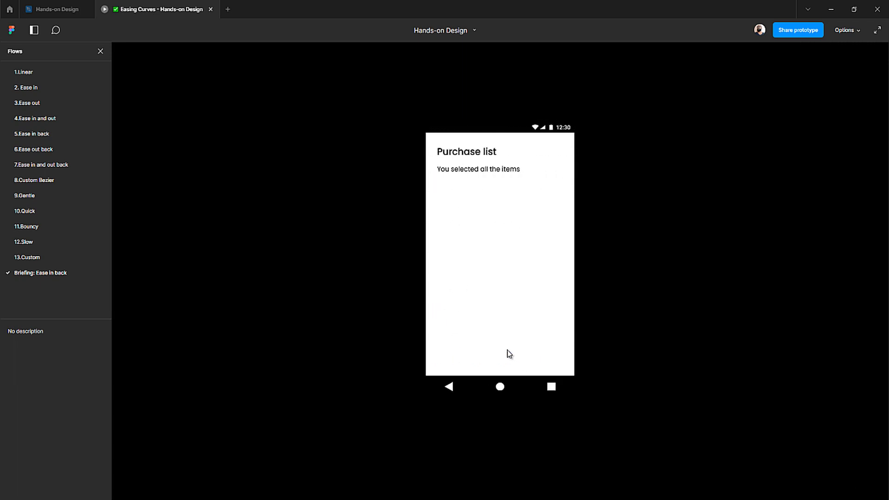
key(r)
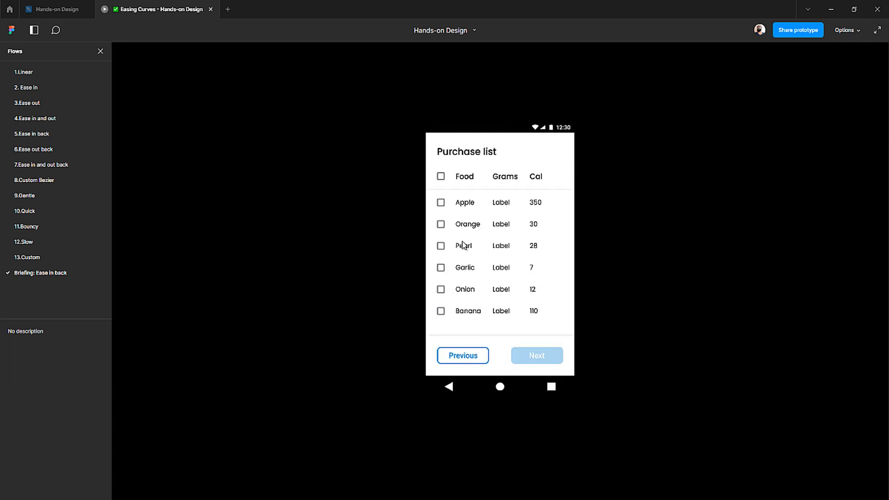
click(441, 176)
click(531, 360)
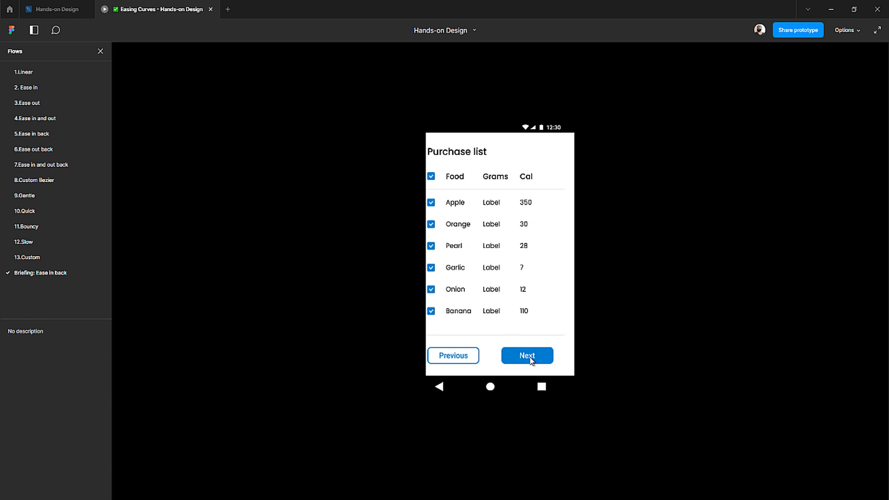
key(r)
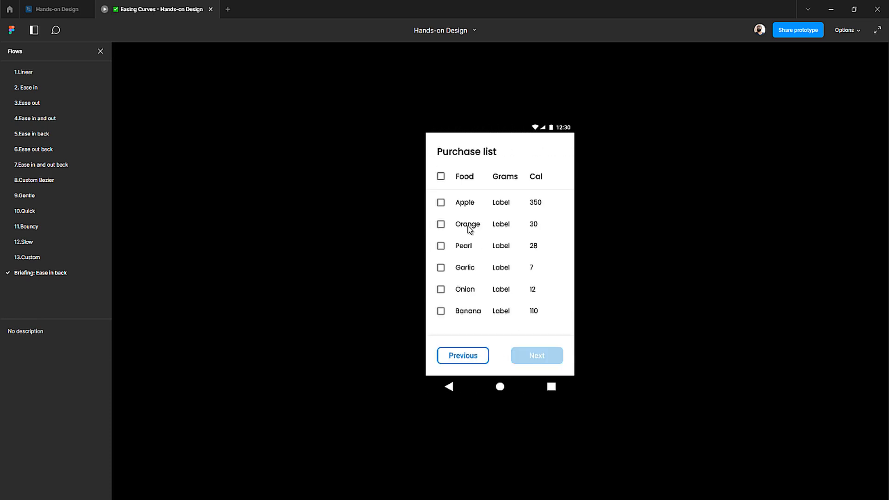
click(441, 177)
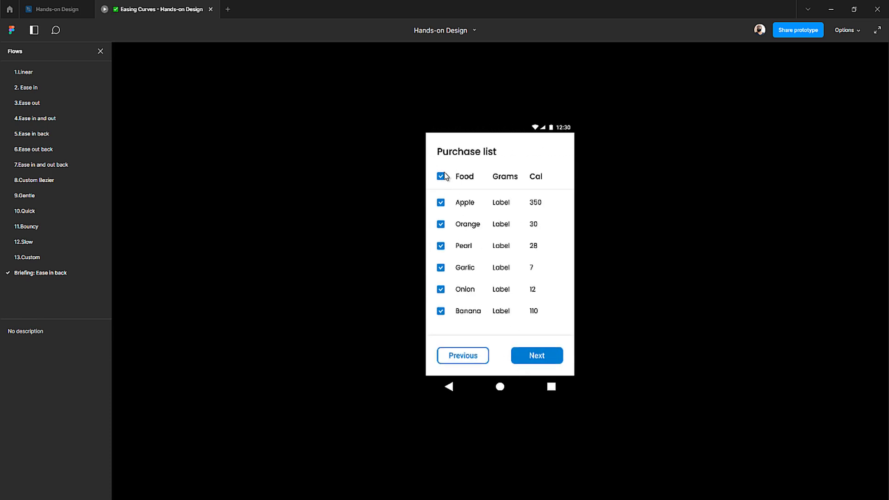
click(441, 176)
click(441, 177)
click(536, 359)
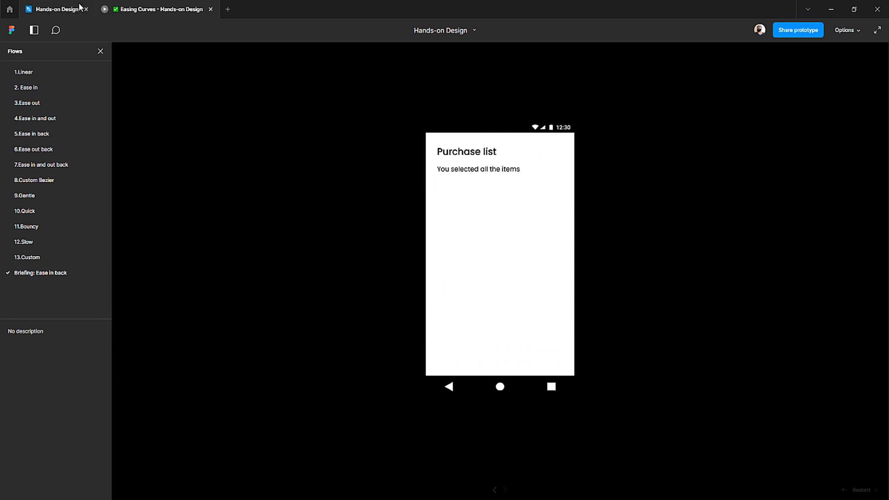
- Return to the design file and examine the caption of the "4.Ease in and out" example
click(65, 10)
scroll(460, 182, down, 5)
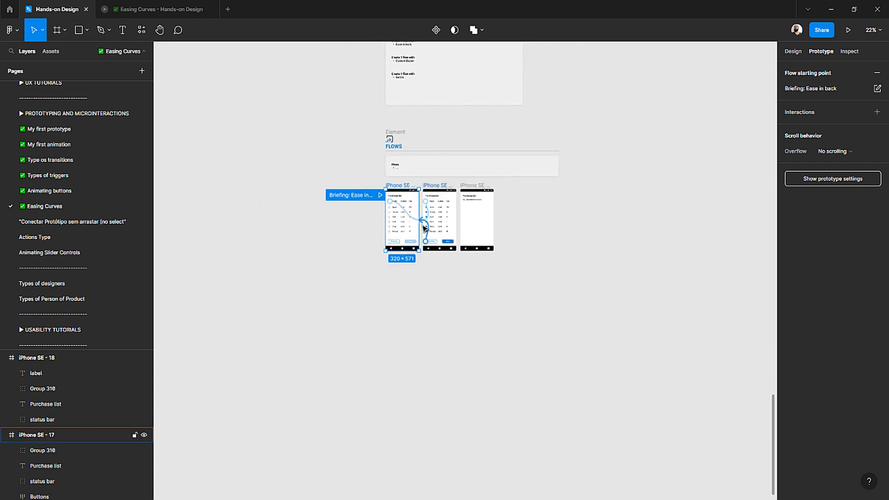
scroll(423, 224, down, 10)
scroll(393, 176, up, 10)
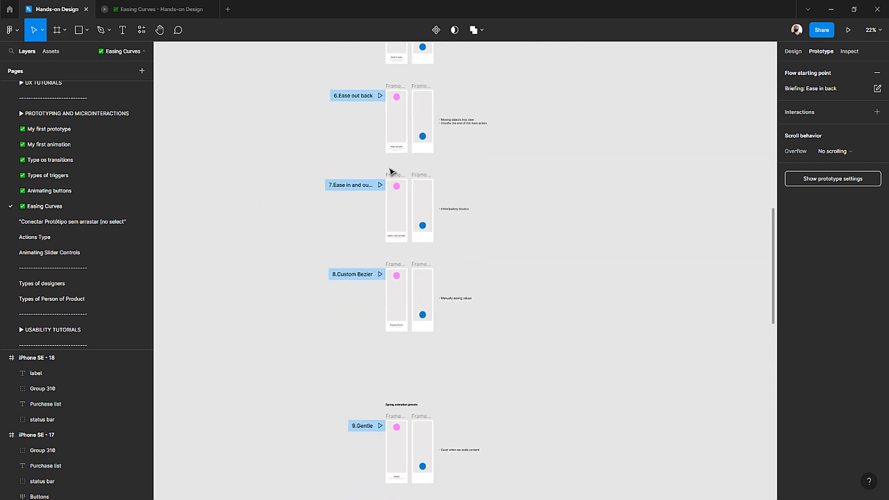
scroll(397, 139, up, 2)
scroll(398, 140, up, 10)
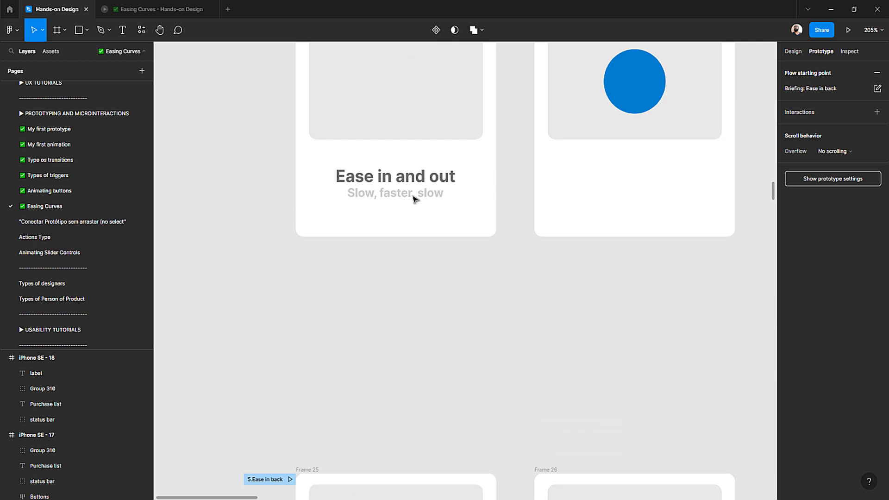
scroll(417, 221, down, 10)
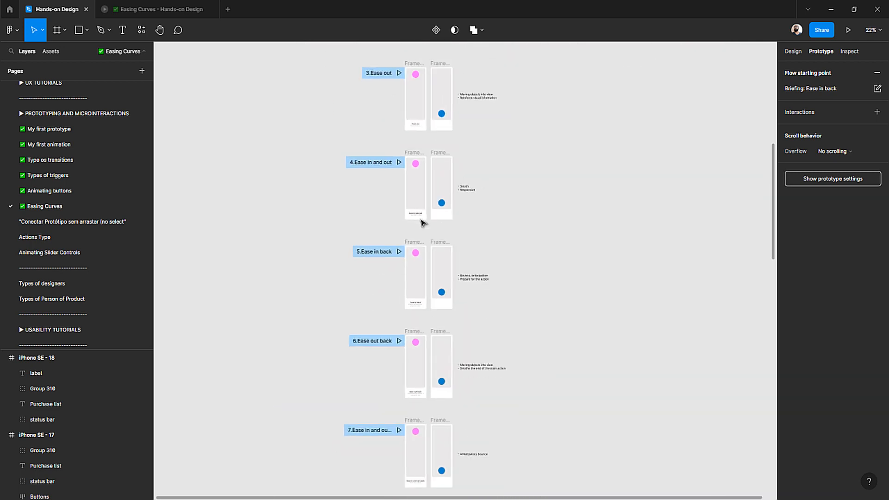
- Review the remaining easing examples, the purchase list screens and the briefing's list of required easing curves
scroll(422, 223, down, 10)
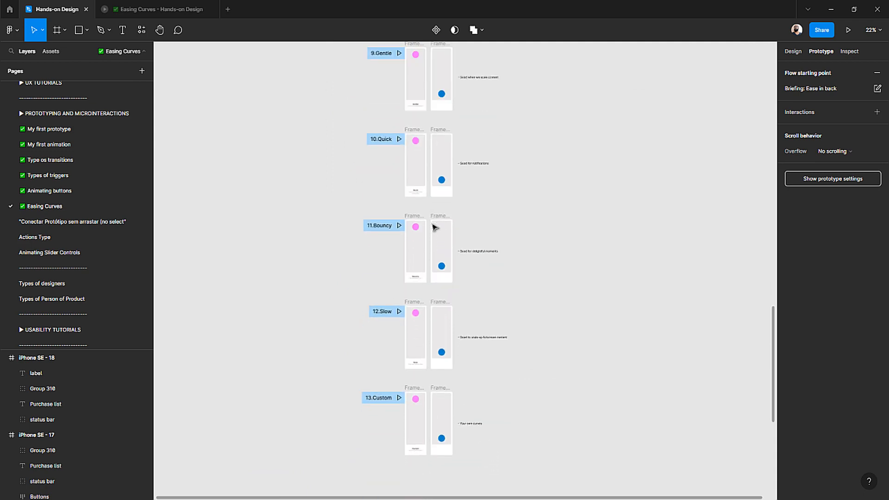
scroll(436, 225, down, 10)
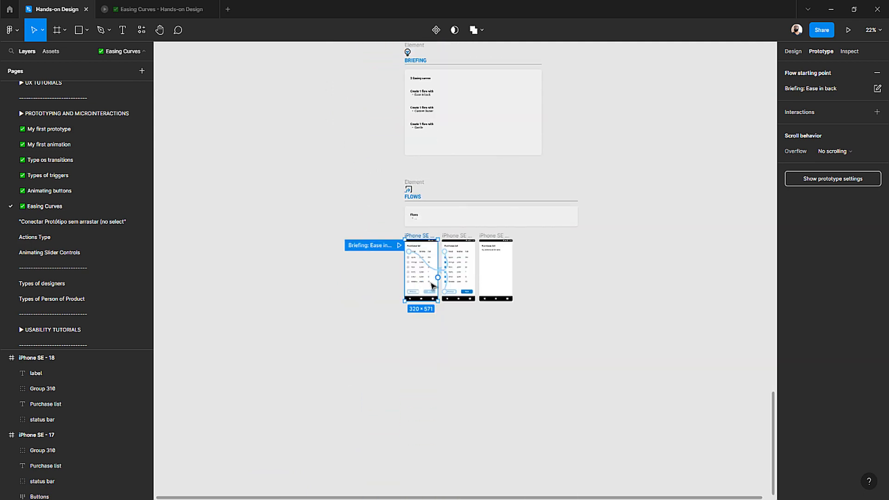
scroll(463, 269, up, 3)
scroll(488, 276, up, 5)
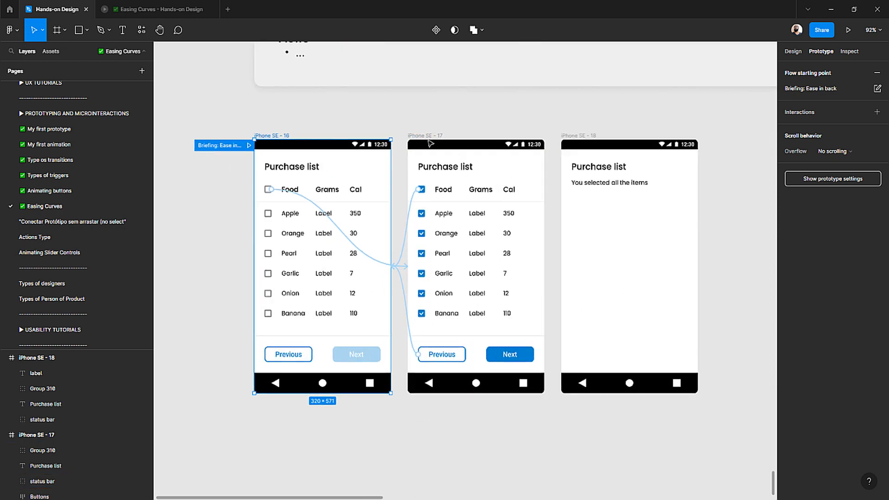
scroll(431, 144, down, 5)
scroll(424, 208, up, 6)
scroll(394, 172, up, 2)
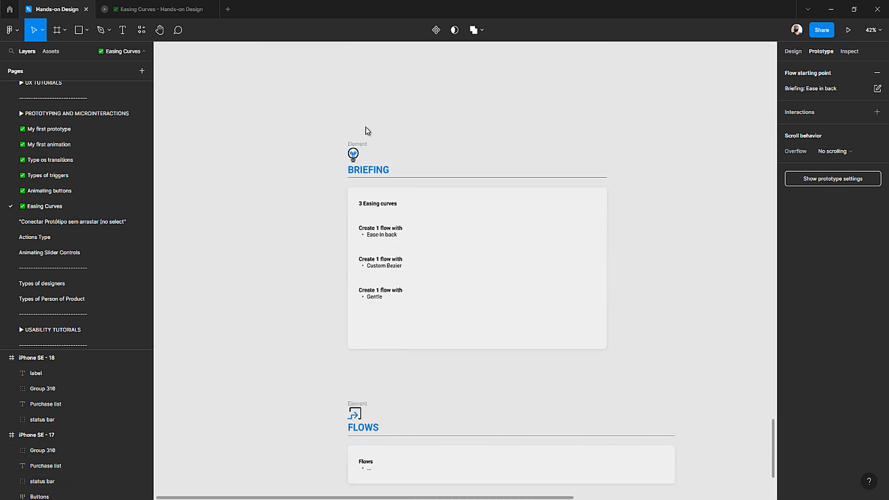
- Set the easing of the Next link's Push animation from iPhone SE - 17 to iPhone SE - 18 to Custom bezier
scroll(392, 260, down, 6)
scroll(489, 210, up, 2)
scroll(490, 210, up, 2)
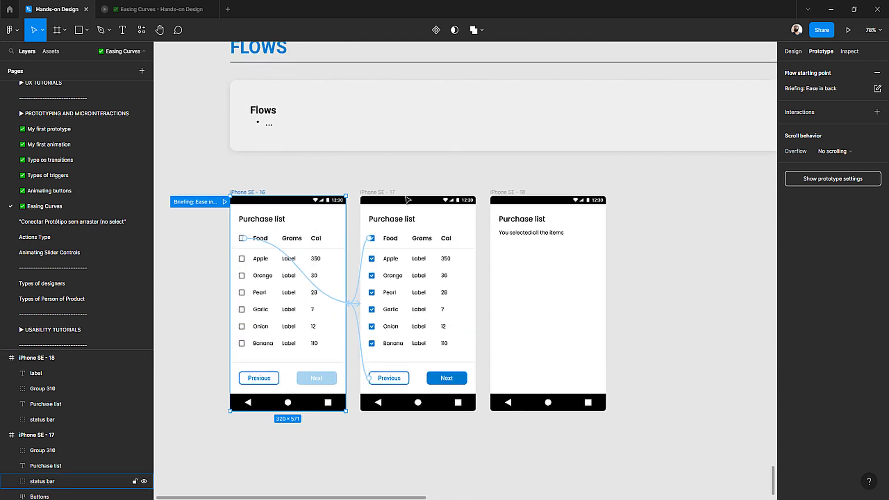
click(378, 196)
click(488, 309)
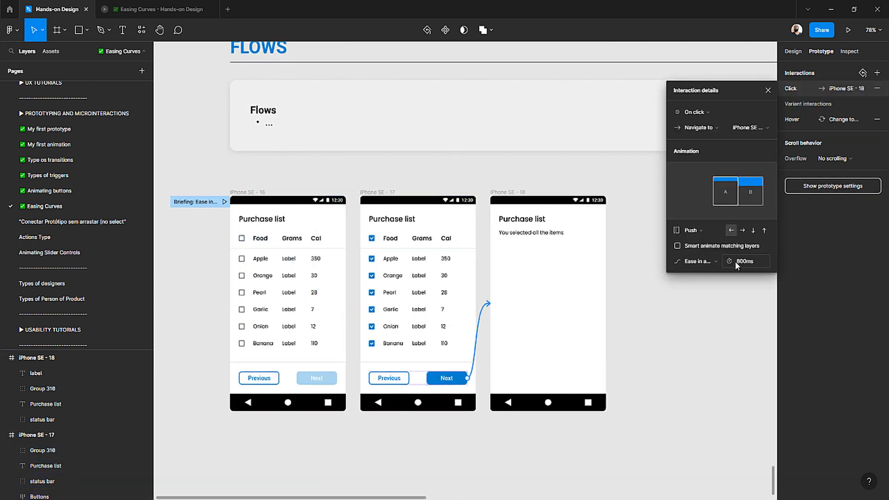
click(714, 261)
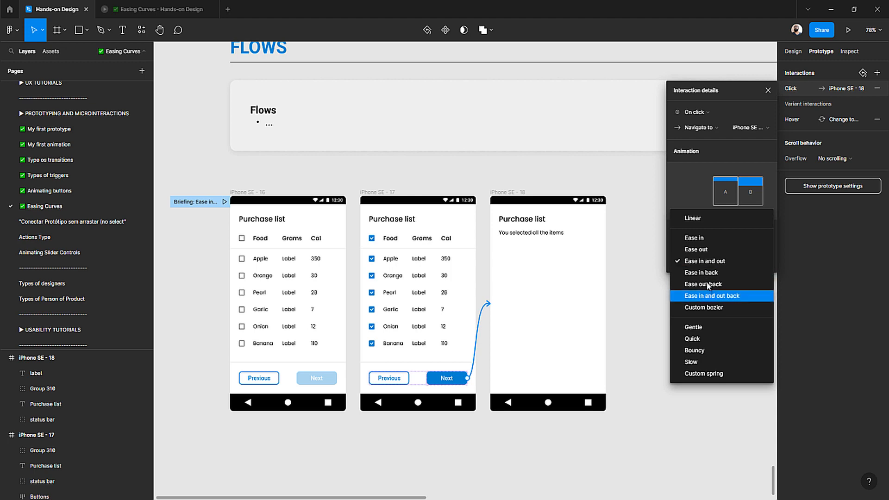
click(714, 261)
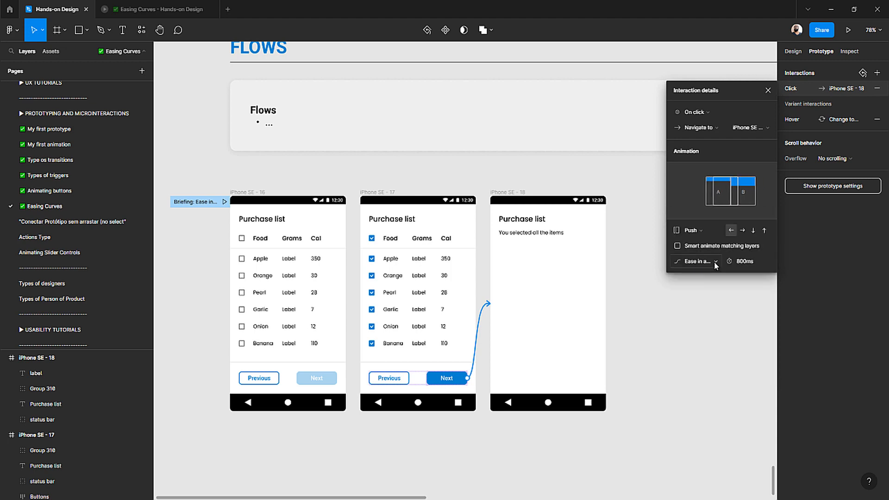
click(705, 263)
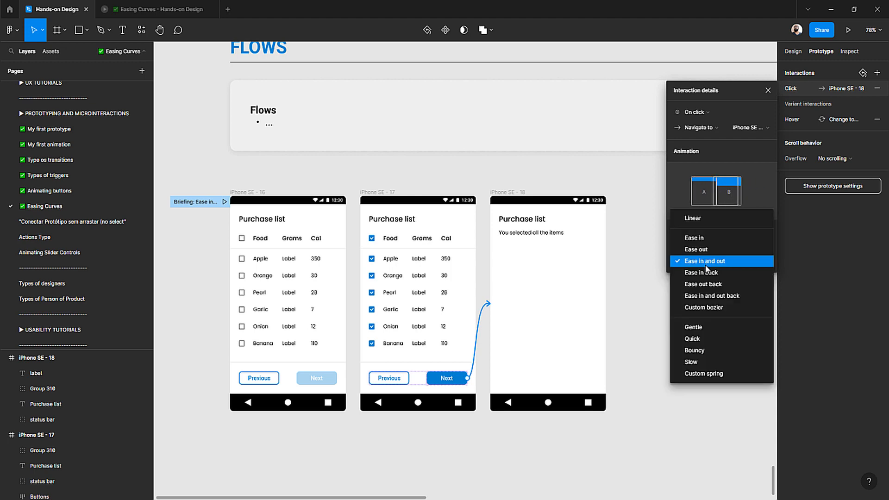
click(707, 307)
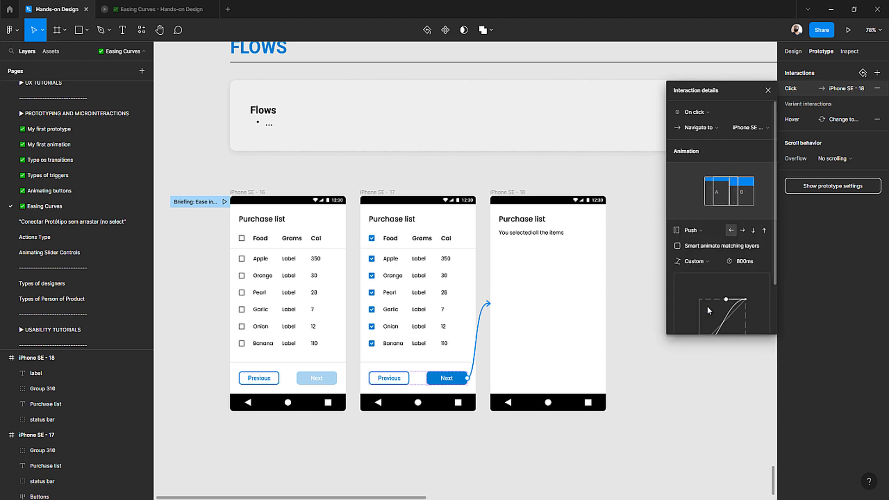
- Shape the Next link's custom bezier curve with both handles to about 0.79, 0.01, 0.33, 1
scroll(688, 296, down, 3)
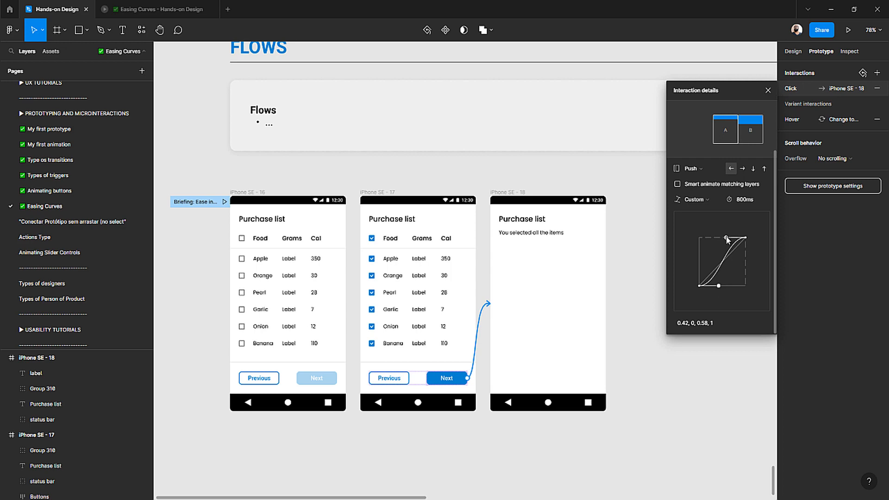
drag(727, 239, 716, 240)
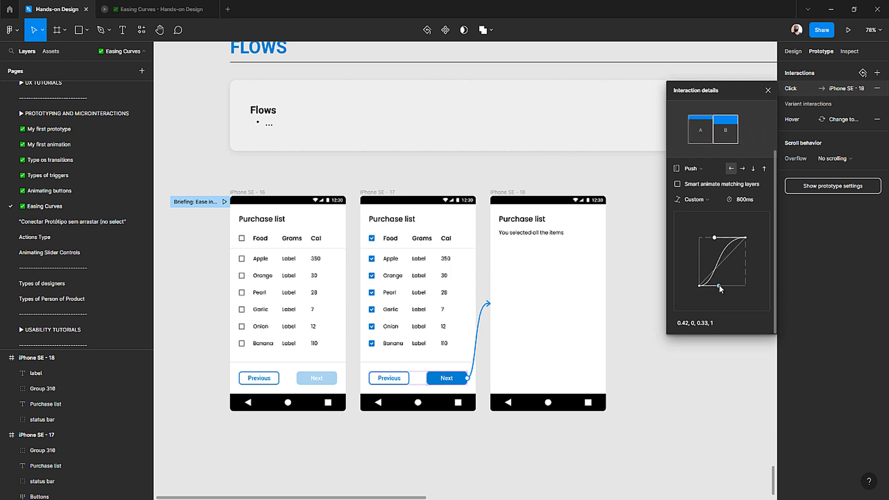
drag(718, 285, 736, 286)
- Preview the briefing flow, selecting all items and continuing with Next to examine the custom bezier transition
click(225, 202)
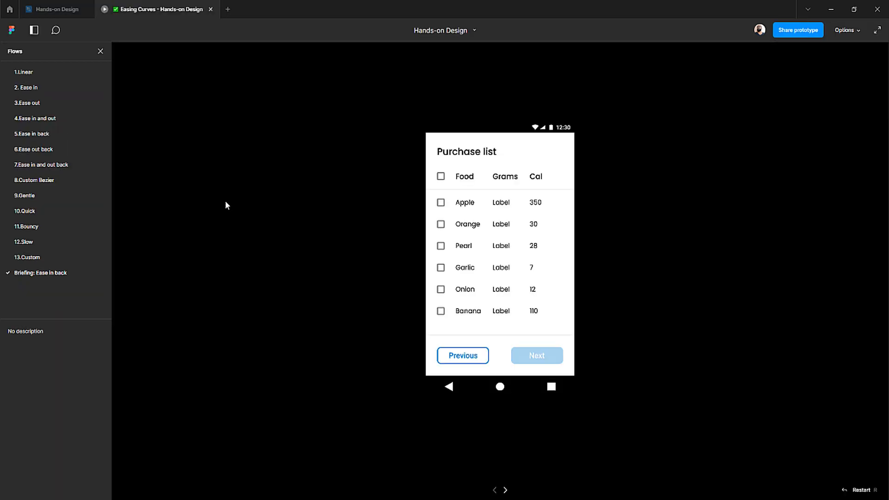
click(441, 176)
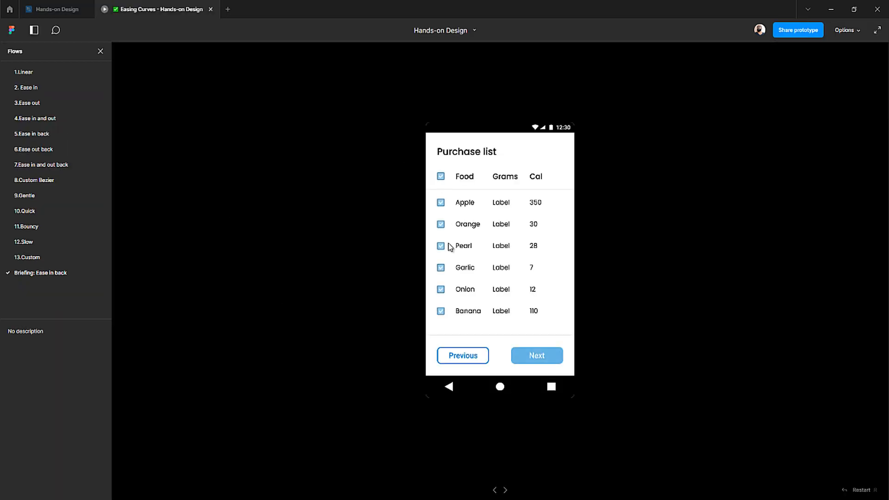
click(530, 356)
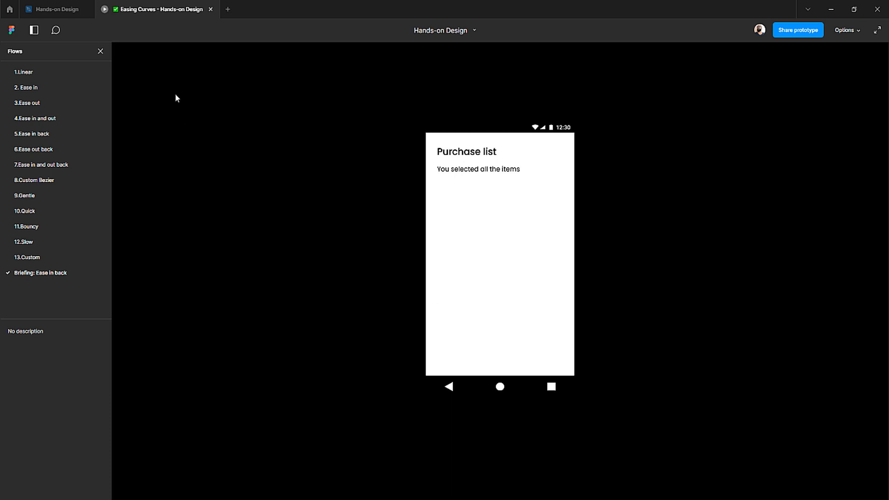
- Return to the design file and steepen the Next link's custom bezier curve to 1, 0, 0, 0.99
click(77, 9)
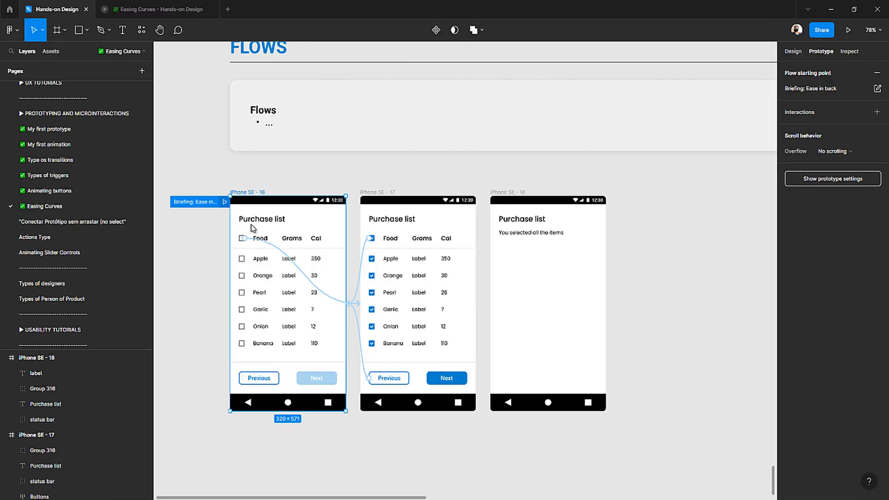
click(367, 192)
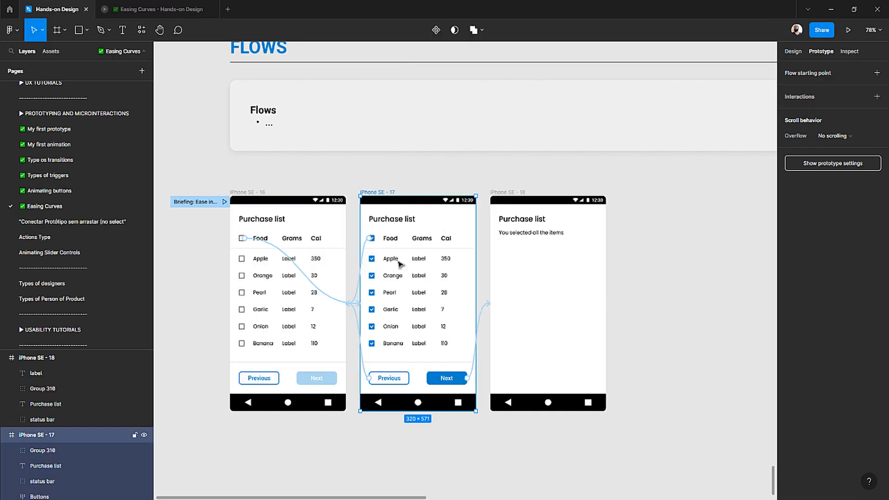
click(486, 306)
scroll(699, 299, down, 3)
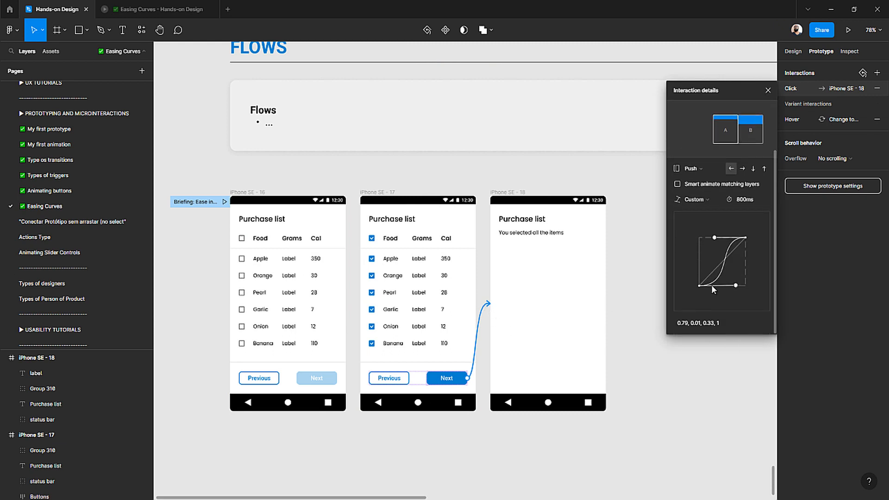
drag(716, 238, 703, 238)
drag(737, 286, 750, 286)
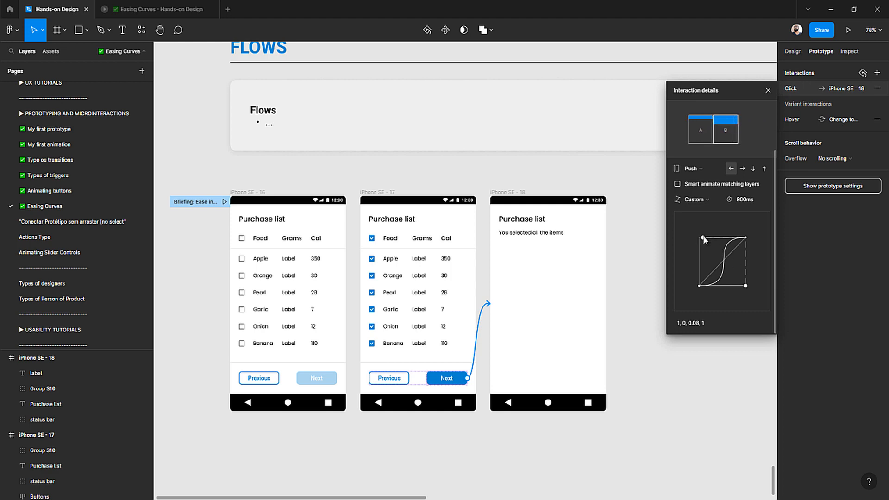
drag(703, 237, 696, 238)
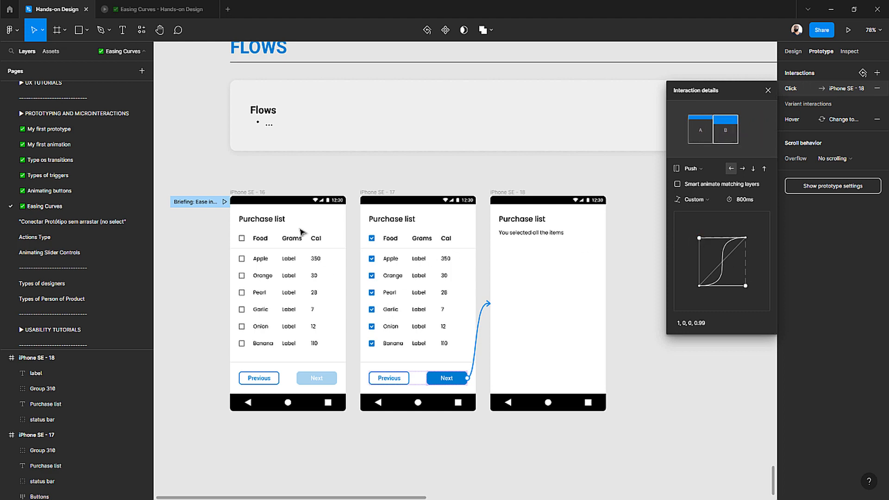
- Preview the briefing flow, toggling the select-all checkbox several times and continuing with Next to examine the steeper bezier transition
click(225, 202)
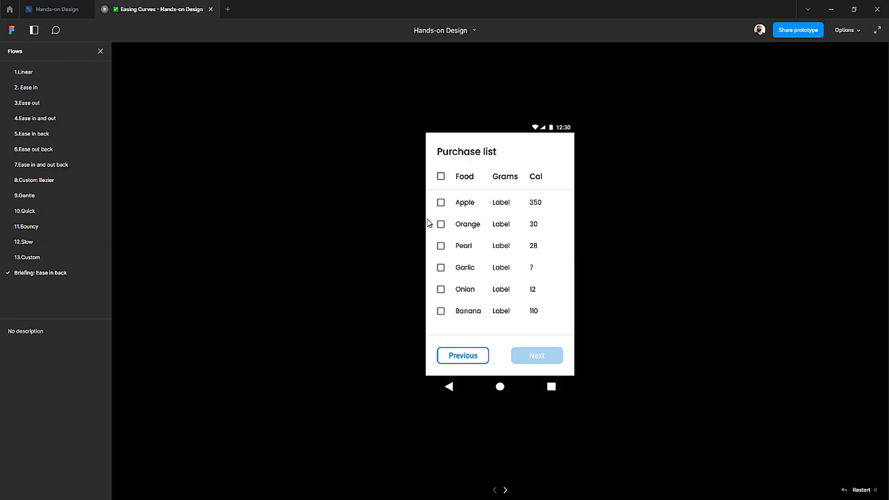
click(440, 176)
click(440, 177)
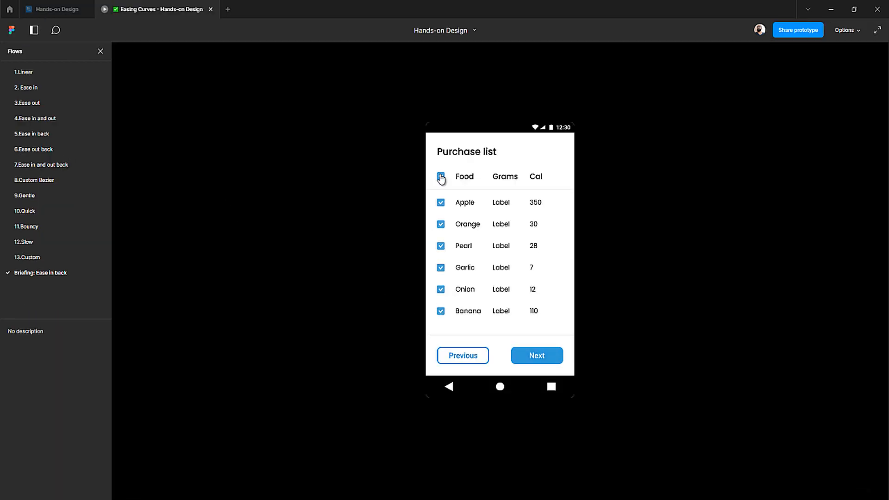
click(440, 178)
click(441, 178)
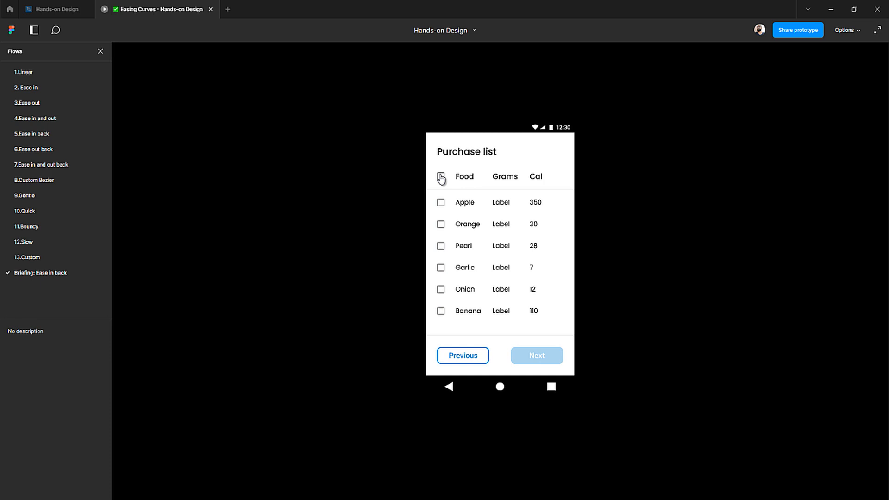
click(441, 178)
click(528, 356)
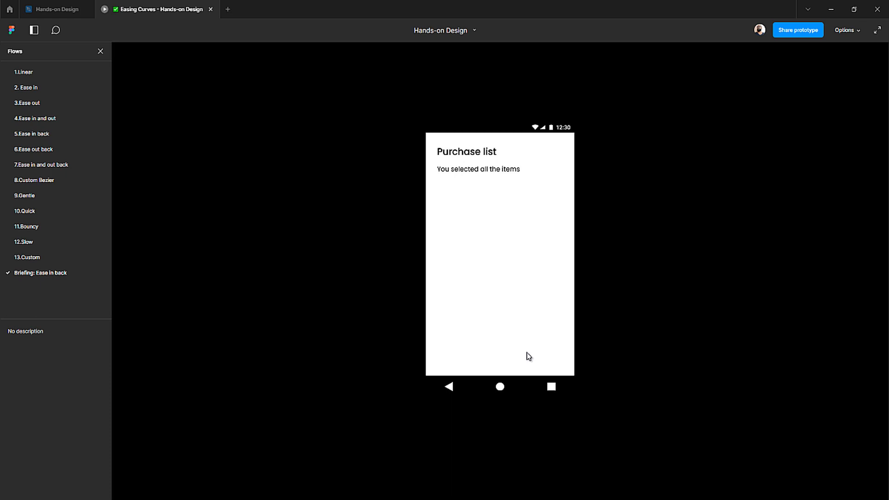
- Return to the design file and review the briefing's list of three easing curve flows against the purchase list screens
click(60, 11)
scroll(396, 253, down, 1)
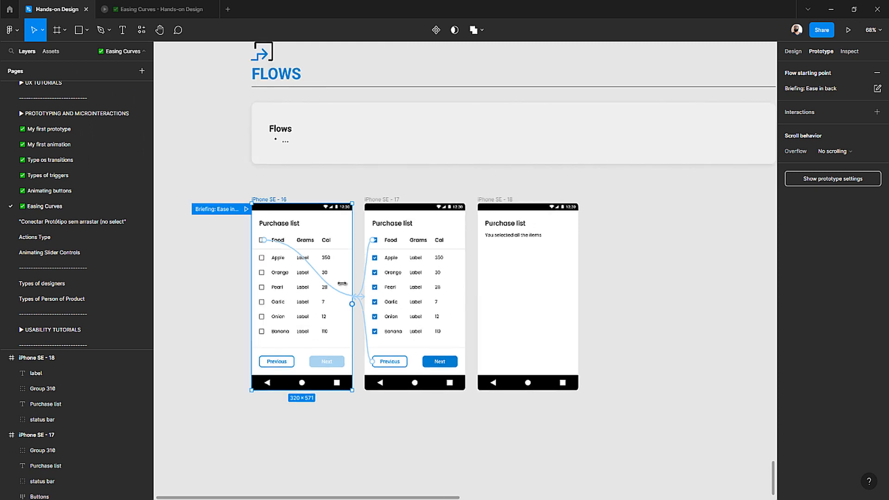
scroll(345, 287, up, 5)
scroll(345, 287, up, 7)
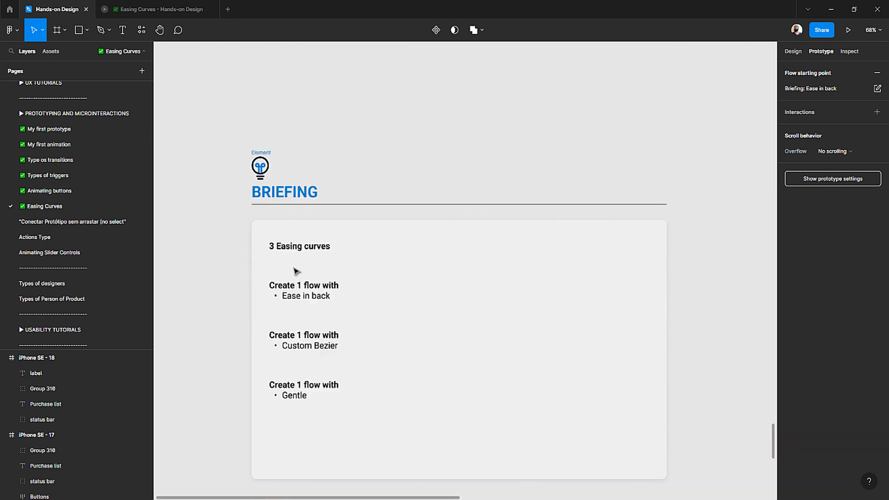
scroll(296, 272, down, 1)
scroll(294, 269, up, 3)
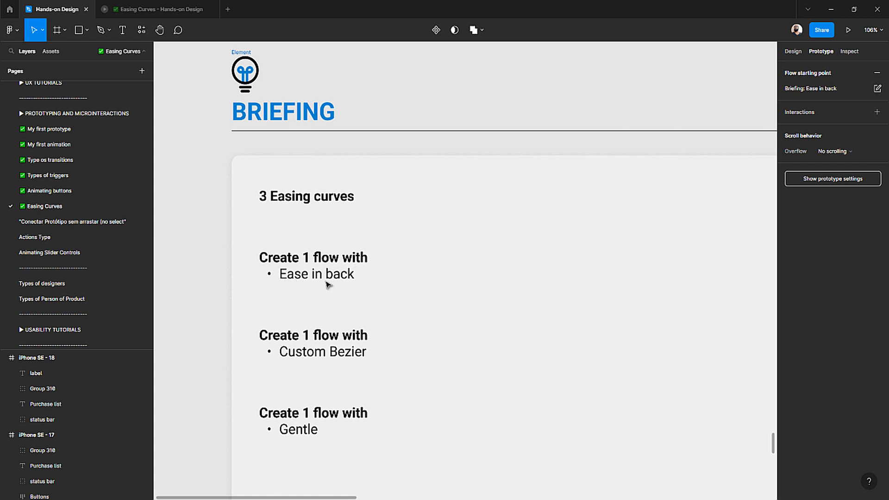
scroll(328, 284, down, 2)
scroll(328, 284, down, 3)
scroll(341, 308, down, 2)
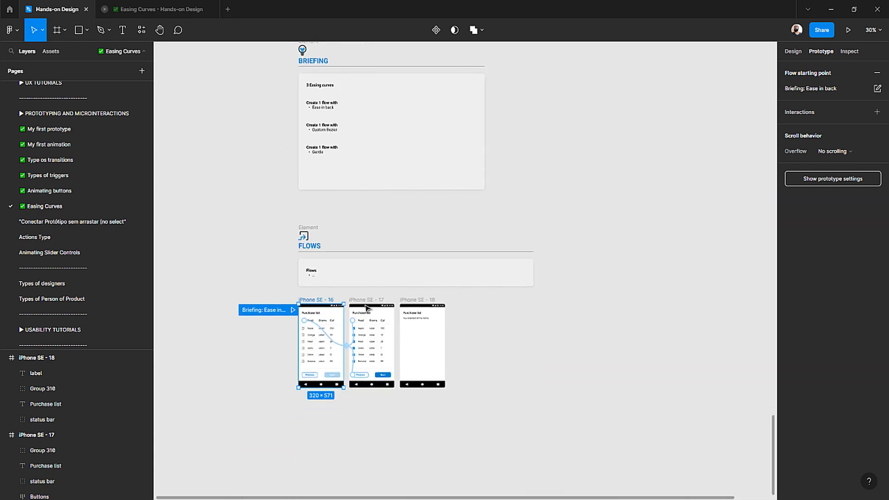
scroll(368, 303, up, 2)
scroll(368, 303, up, 1)
scroll(333, 296, up, 2)
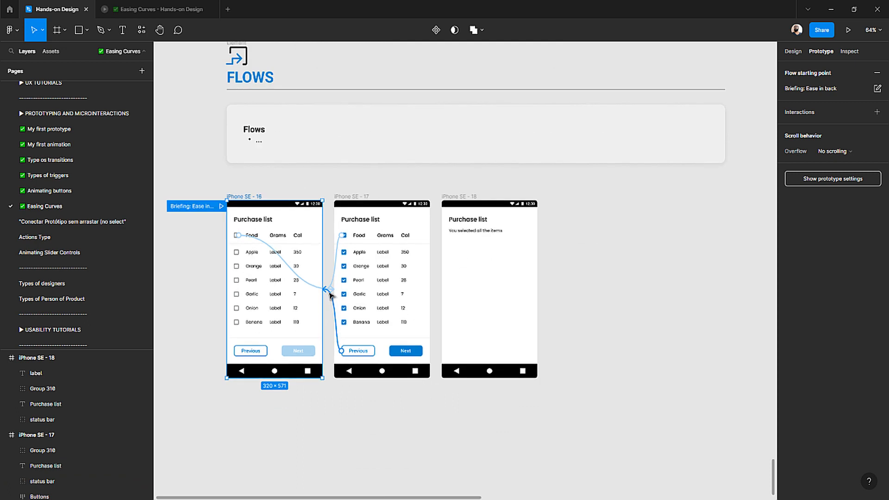
click(354, 197)
scroll(433, 292, up, 2)
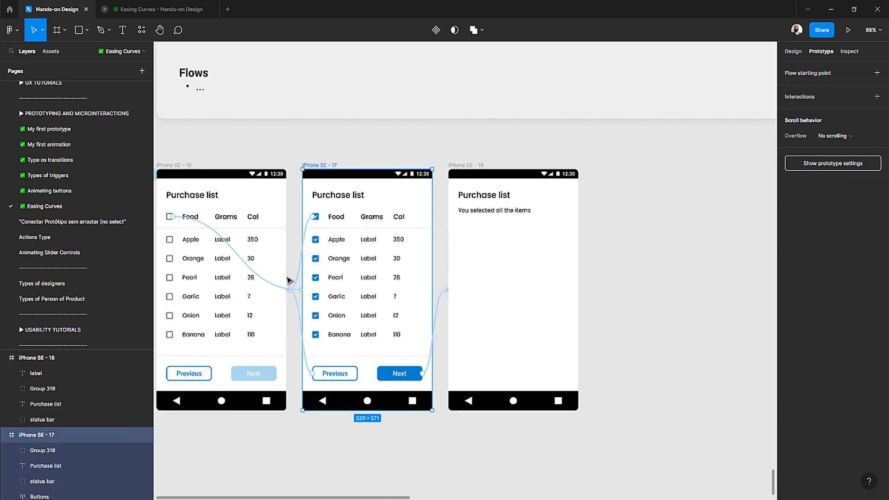
click(295, 292)
shift+click(298, 299)
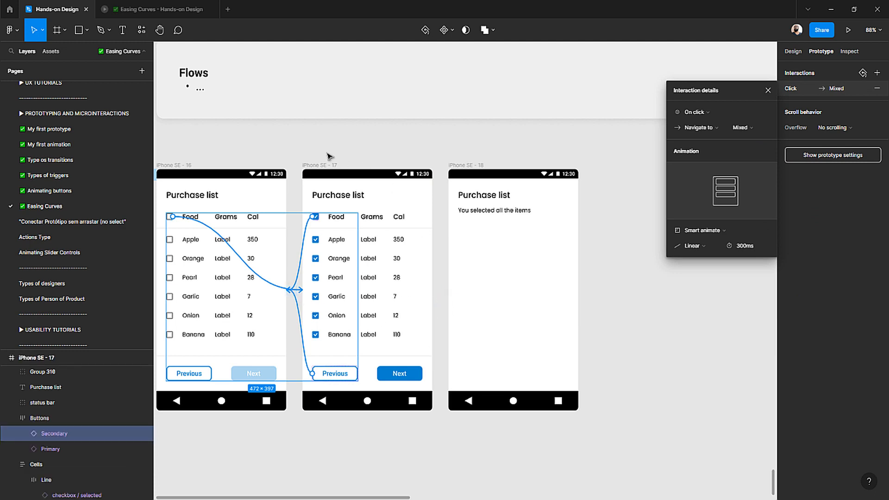
click(341, 148)
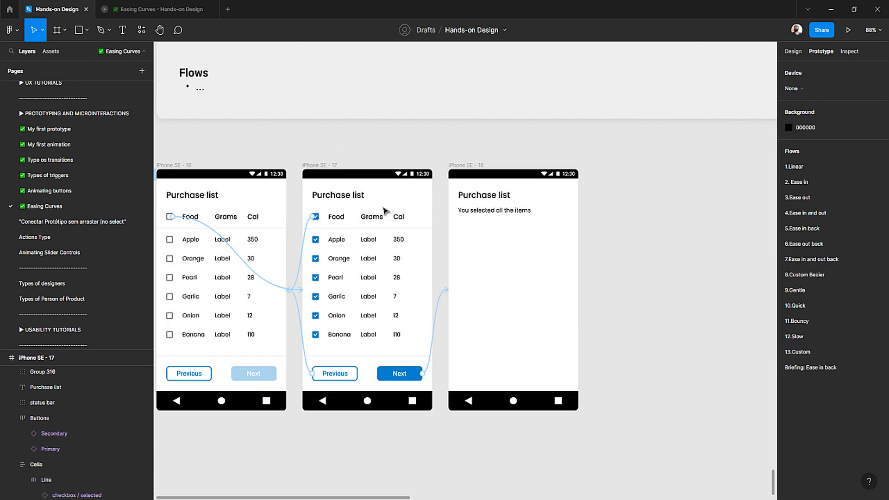
click(442, 296)
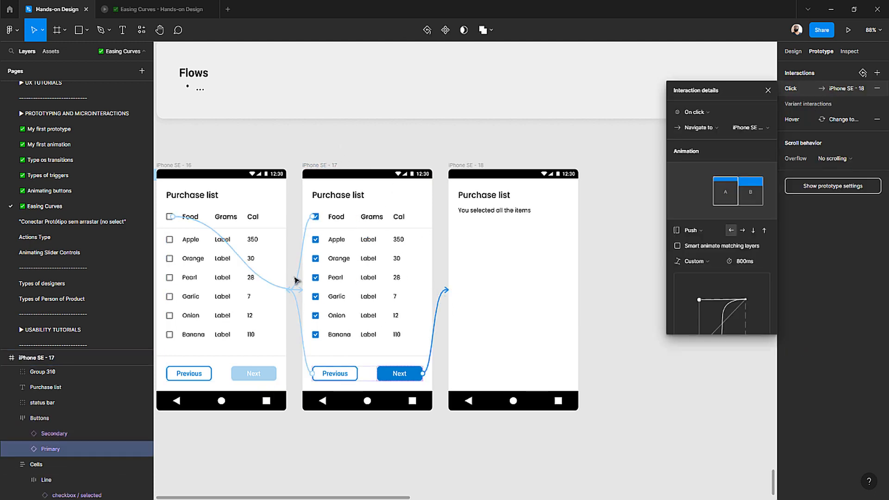
shift+click(285, 289)
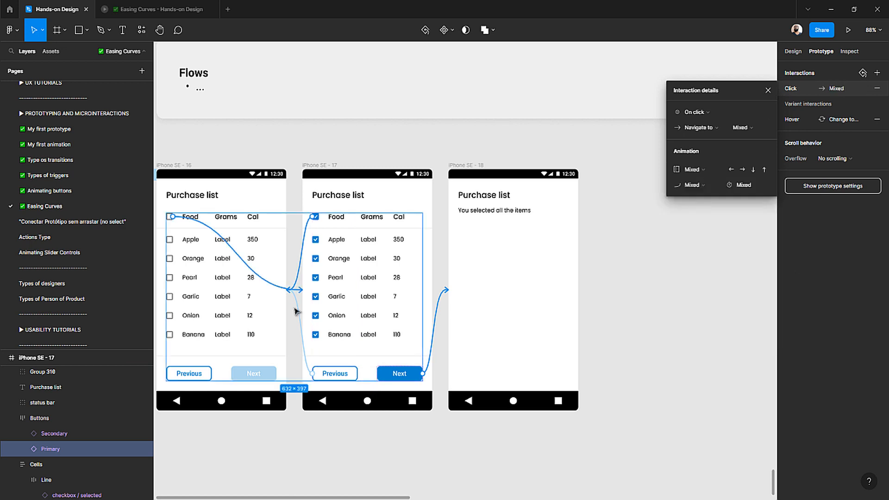
shift+click(299, 310)
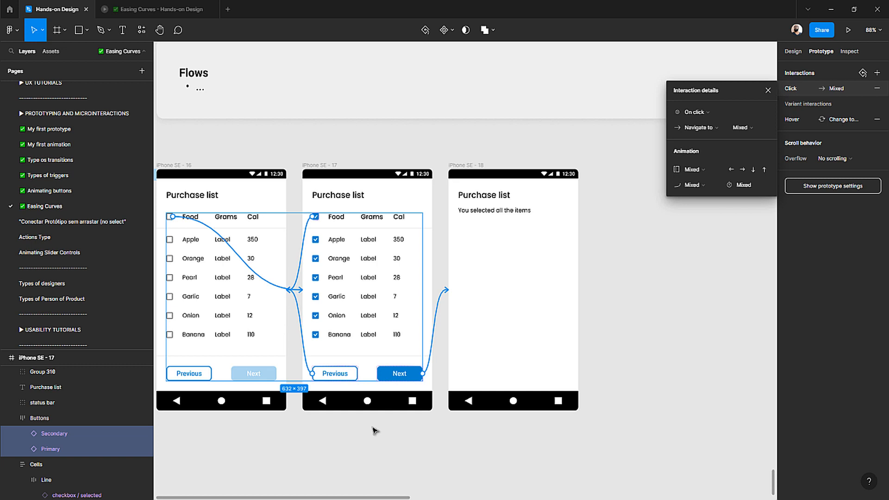
click(430, 130)
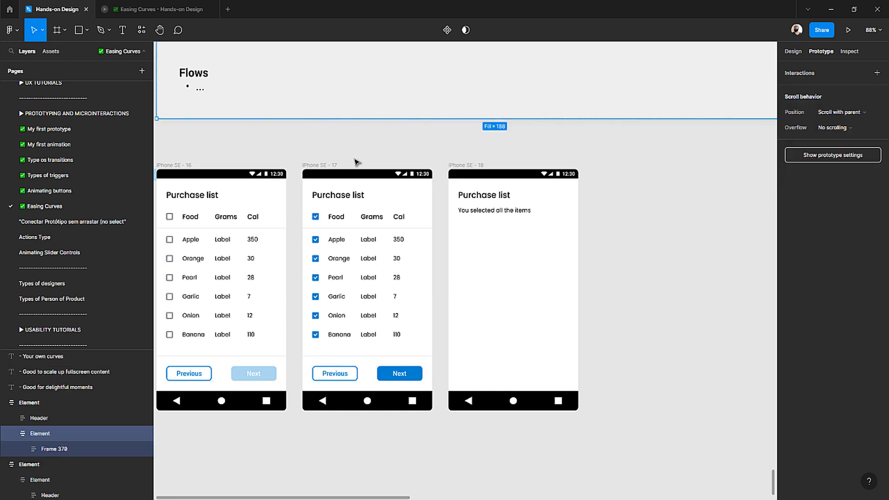
click(455, 155)
- Select all four connections between the three purchase list screens together and set their easing curve to Ease in back
scroll(444, 160, left, 1)
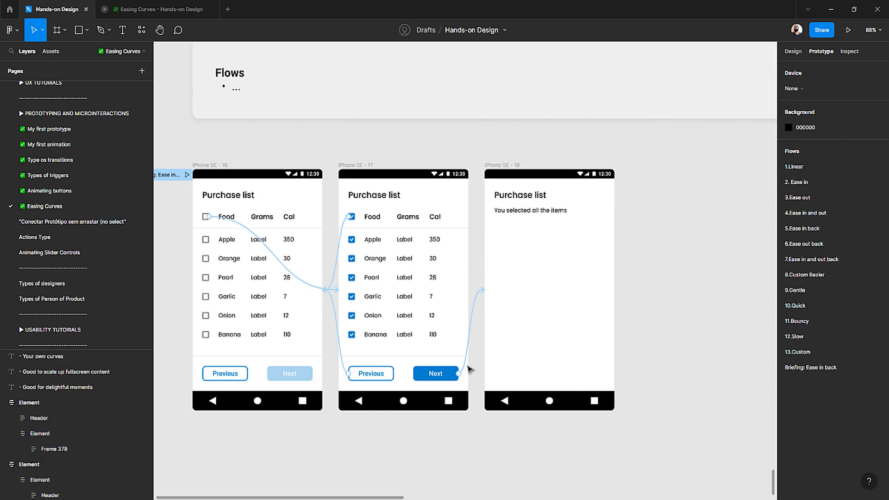
click(477, 304)
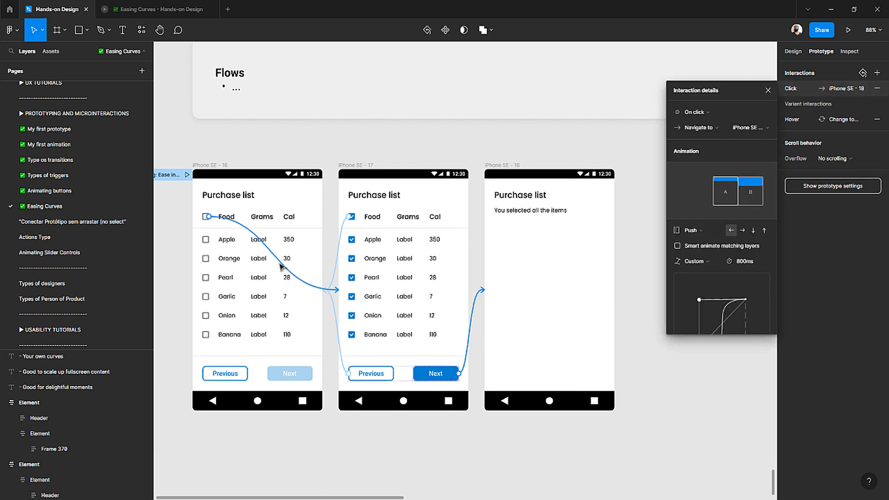
shift+click(326, 291)
shift+click(331, 303)
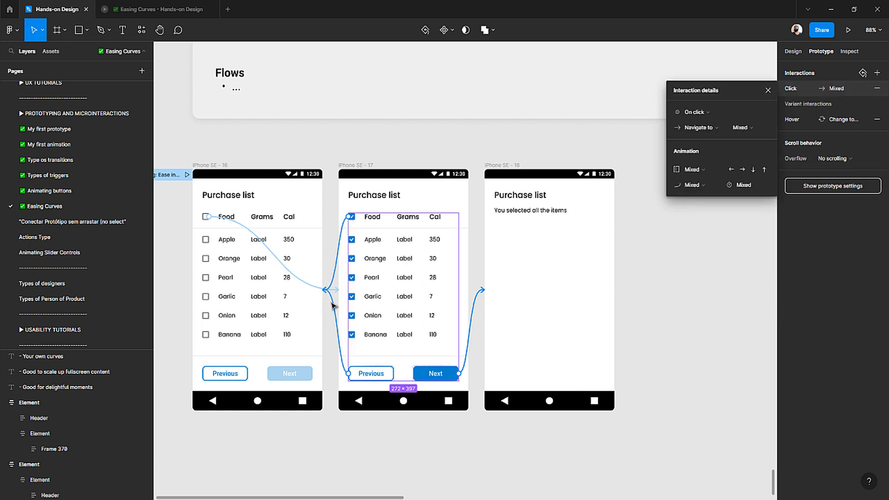
shift+click(305, 285)
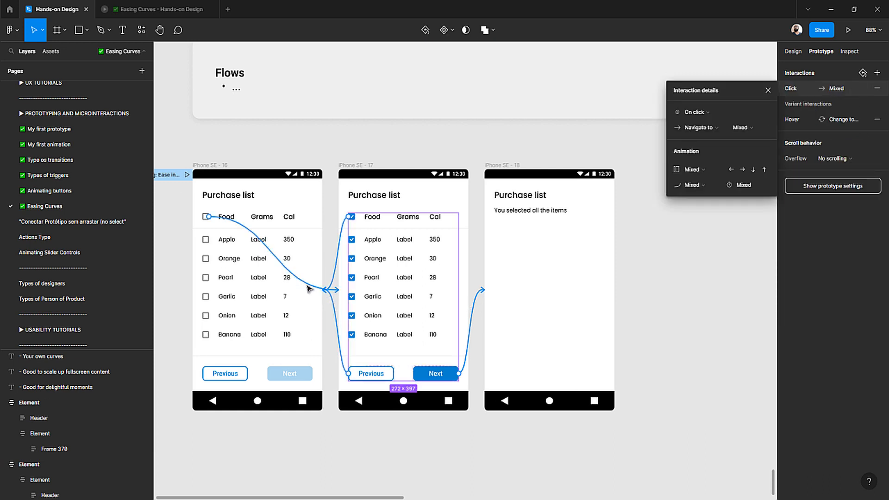
shift+click(309, 288)
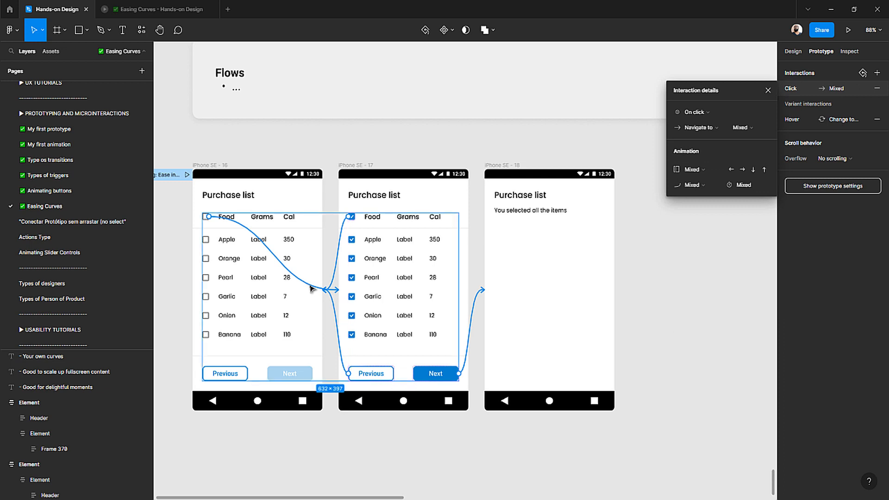
click(701, 184)
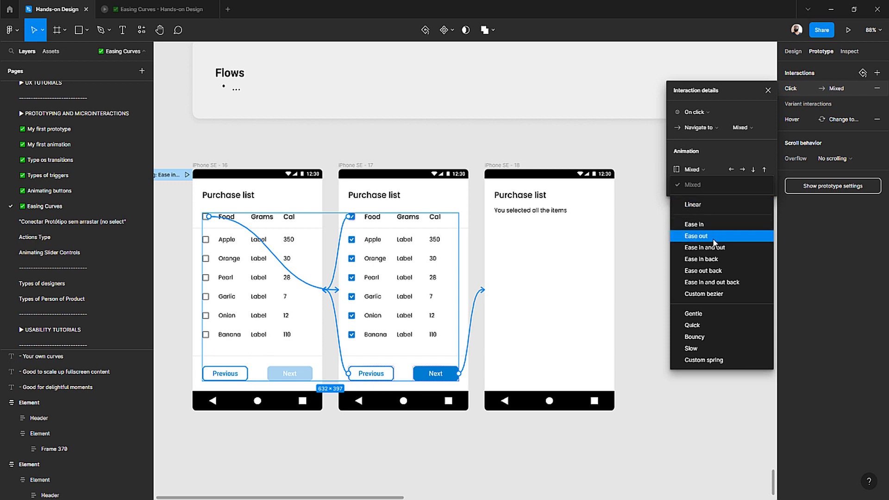
click(718, 259)
- Change the easing curve of all the selected purchase list connections to Custom bezier
ctrl+scroll(419, 149, down, 5)
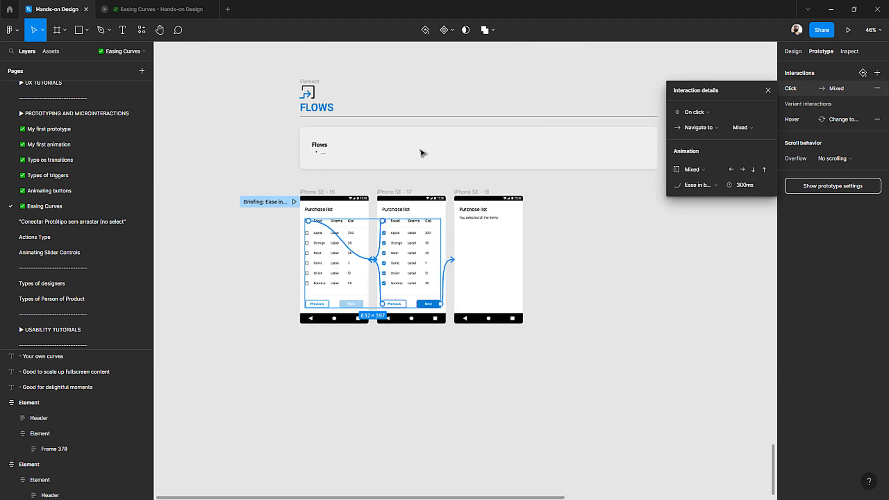
scroll(417, 150, up, 7)
scroll(471, 237, down, 6)
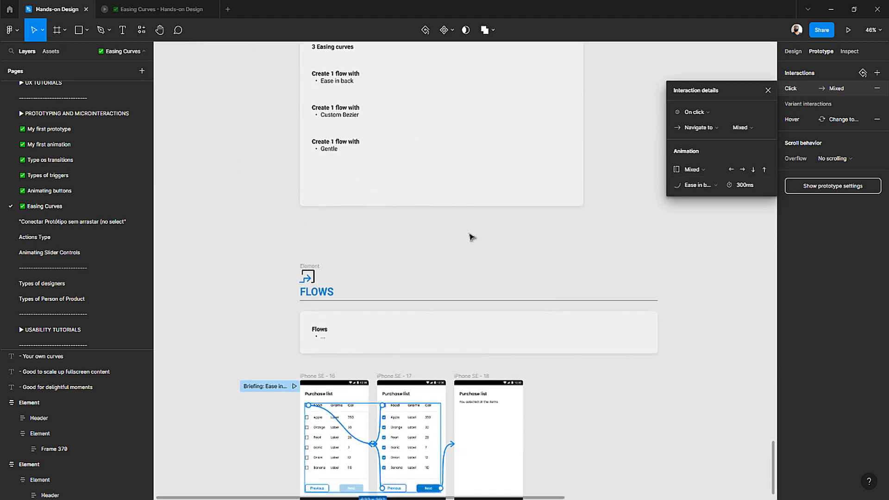
ctrl+scroll(452, 244, up, 3)
ctrl+scroll(451, 244, up, 4)
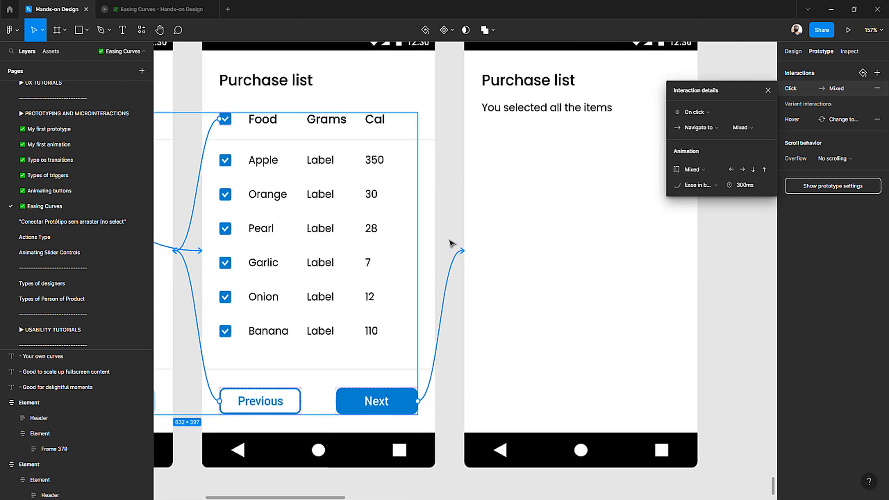
click(706, 187)
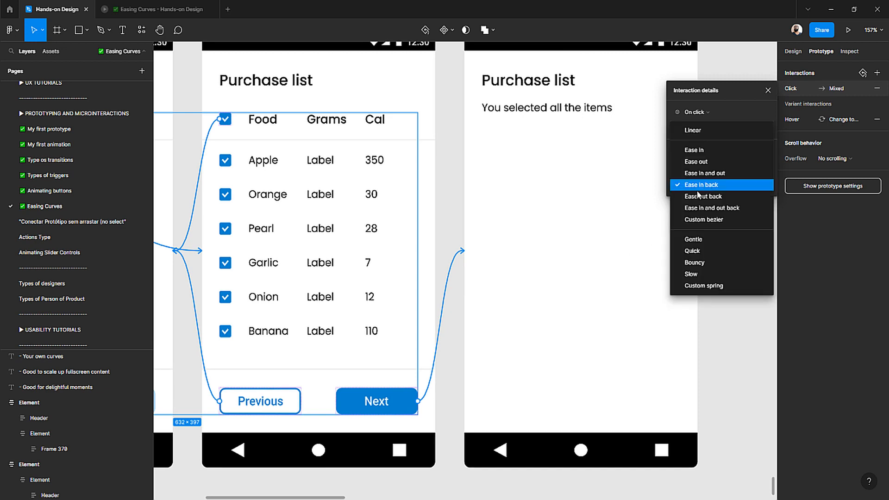
click(713, 185)
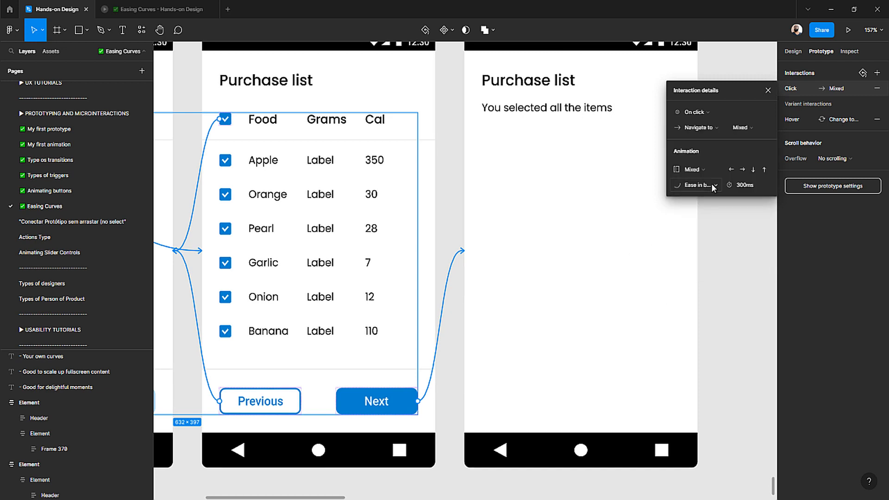
click(711, 185)
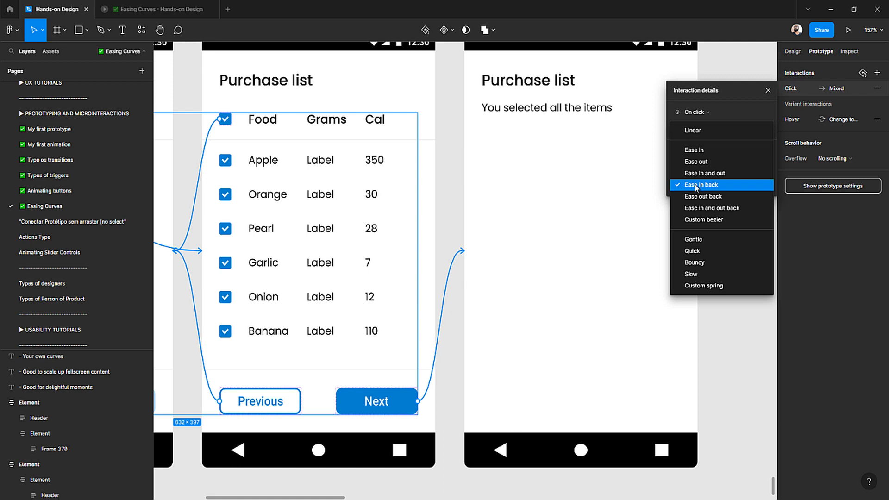
click(696, 186)
click(705, 185)
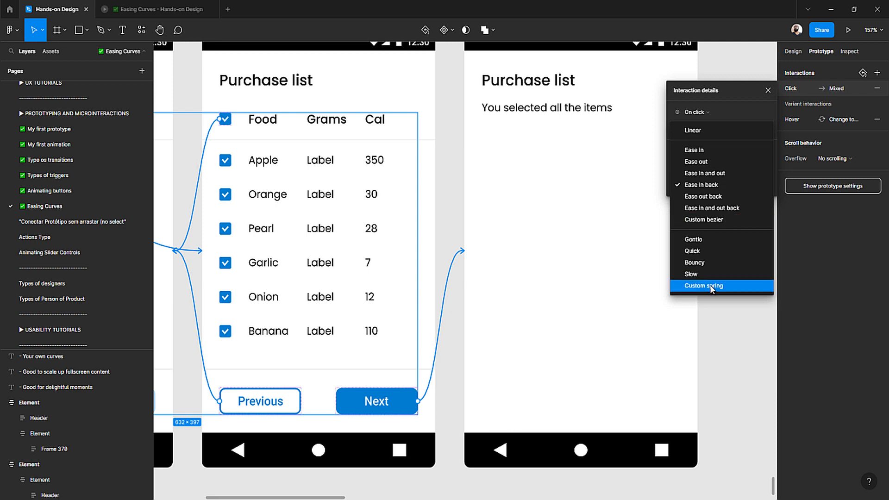
click(704, 220)
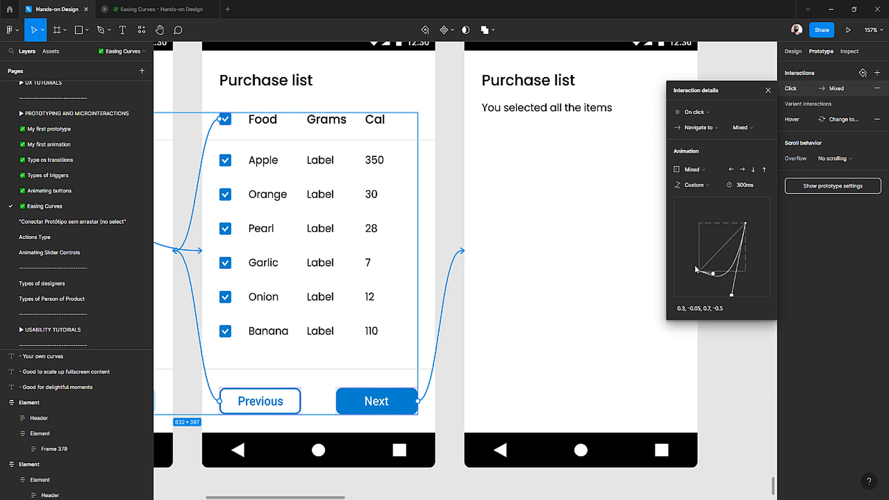
- Preview the briefing flow, selecting all items and continuing with Next to examine the custom bezier applied to every connection
scroll(474, 186, down, 5)
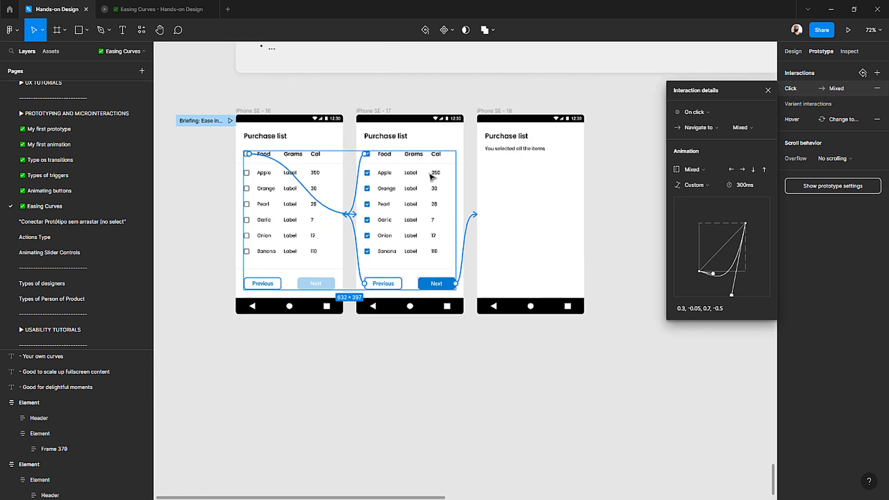
click(231, 121)
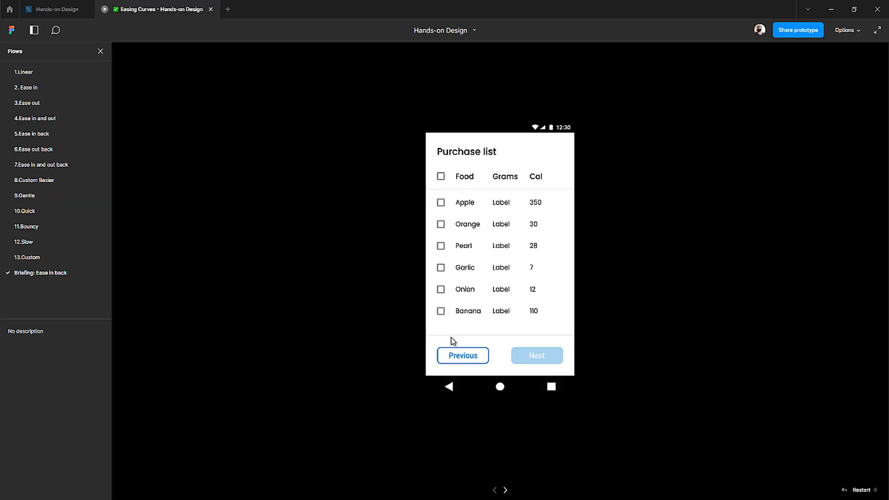
click(441, 177)
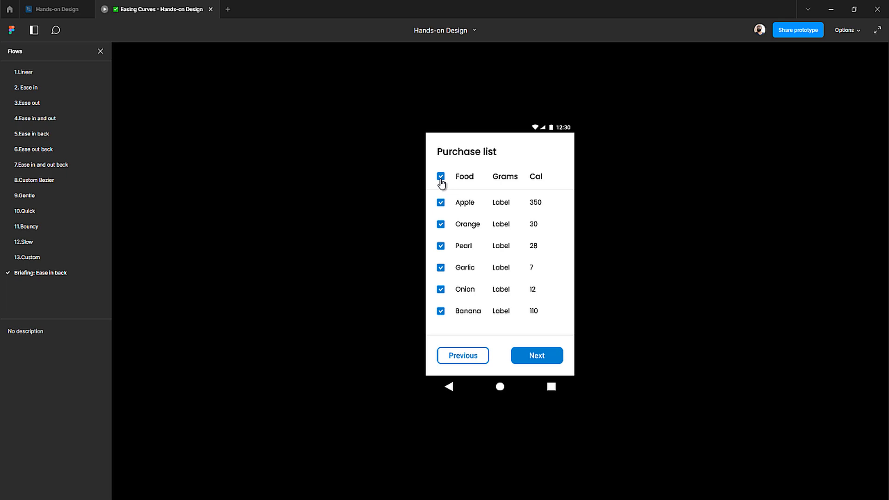
click(535, 356)
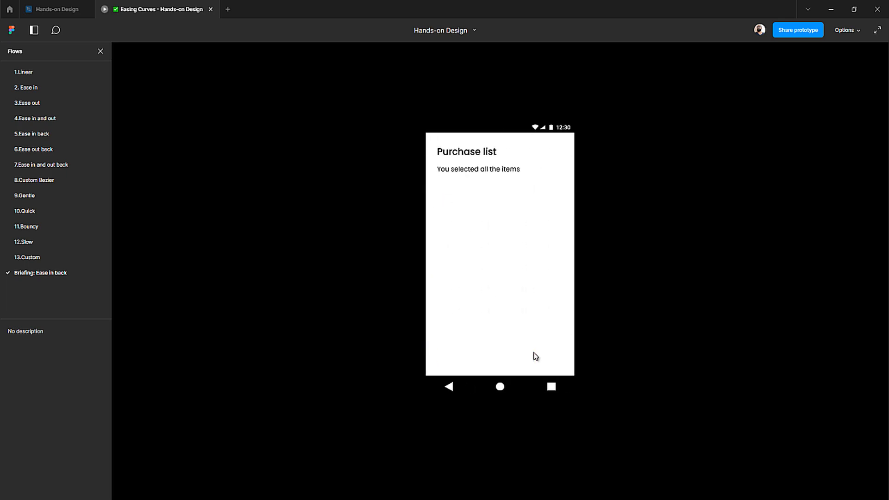
- Set the Next button's connection to the third purchase list screen to Ease in back with a 500 ms duration
click(65, 10)
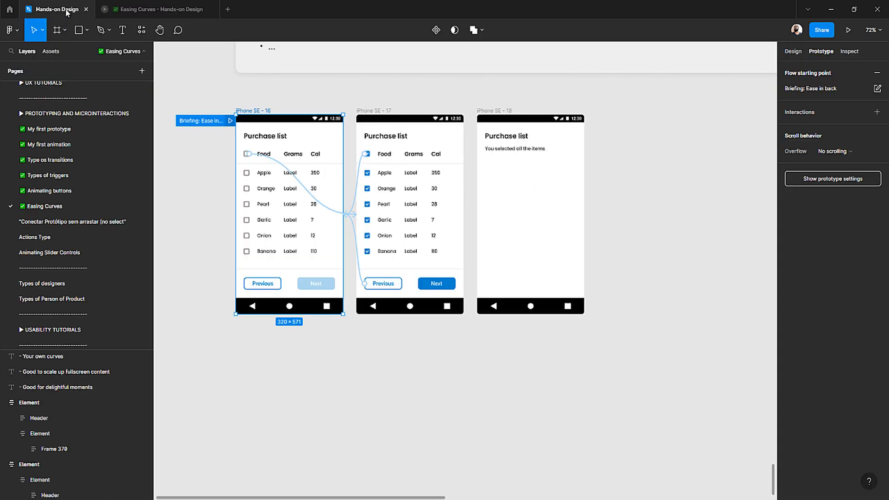
click(253, 111)
click(375, 112)
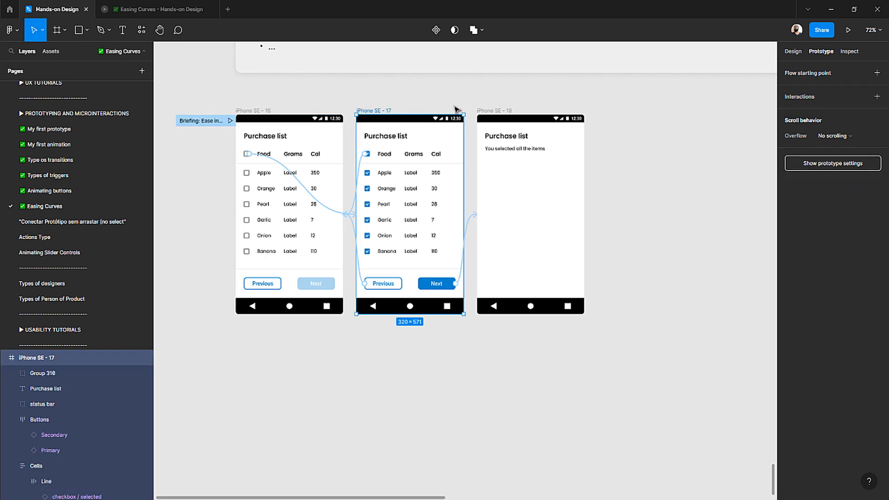
click(482, 111)
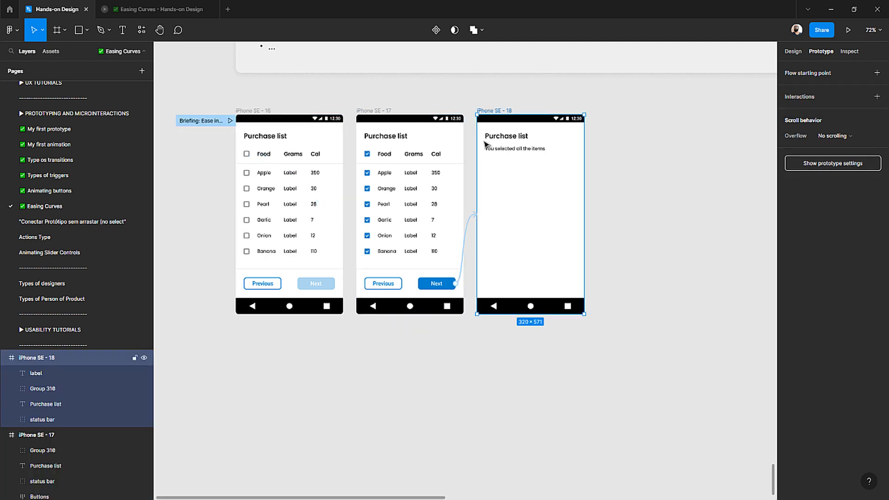
click(473, 218)
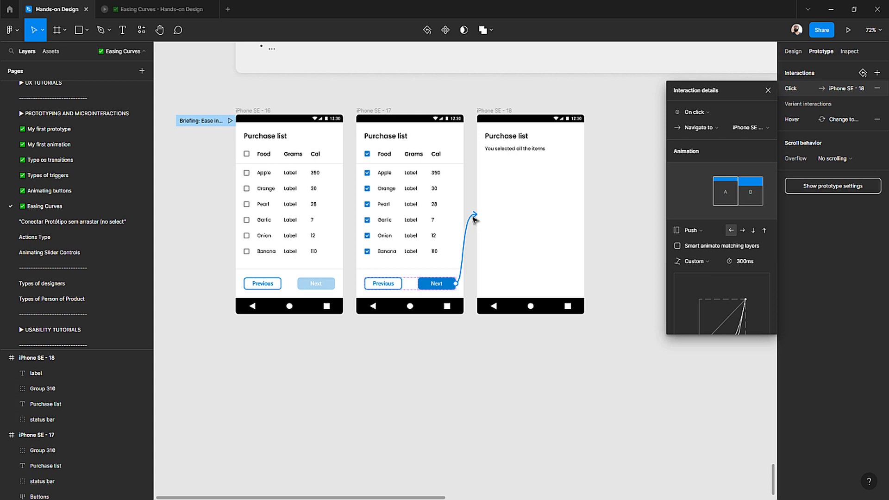
click(697, 262)
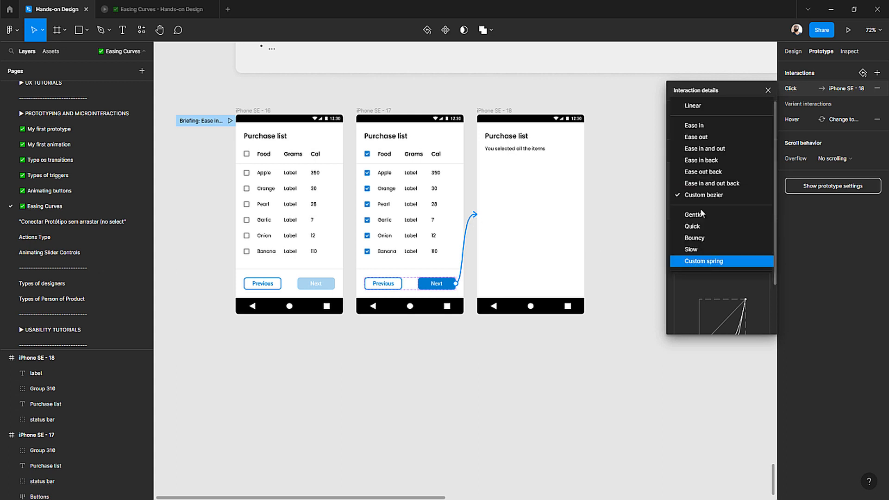
click(717, 163)
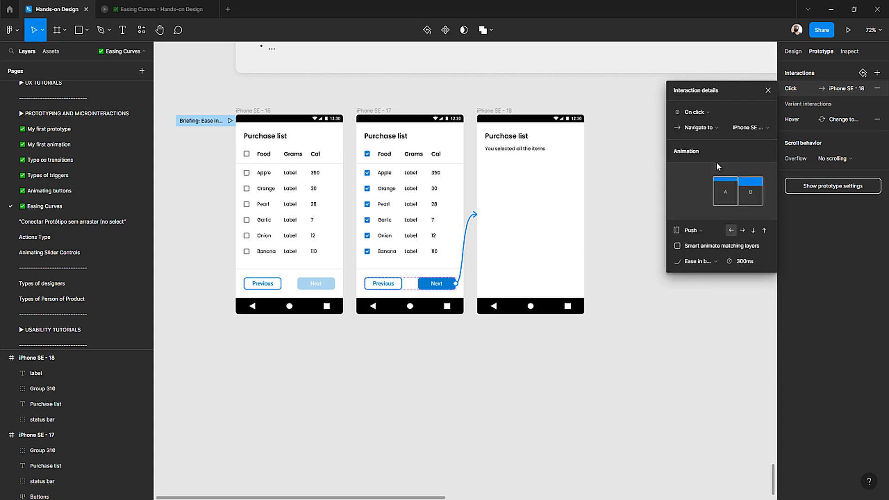
click(745, 261)
text(0)
key(Return)
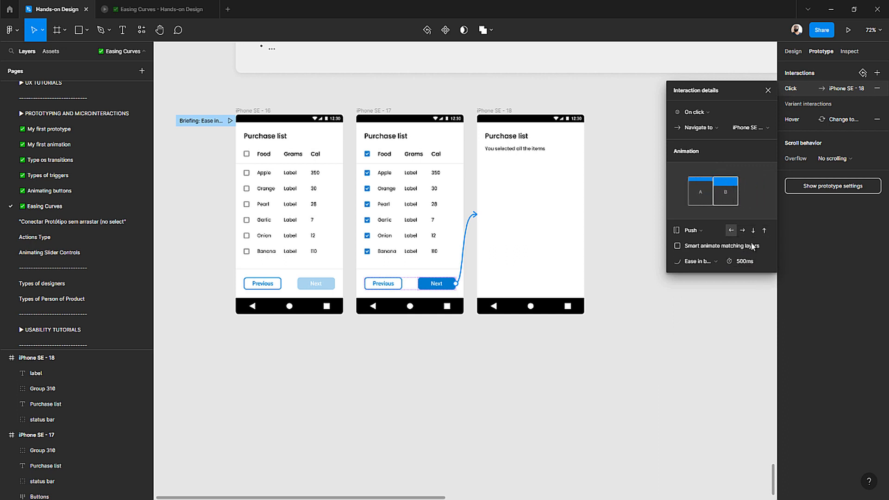
- Try the other push directions on the Next button's connection, ending with the upward push
click(742, 230)
click(752, 230)
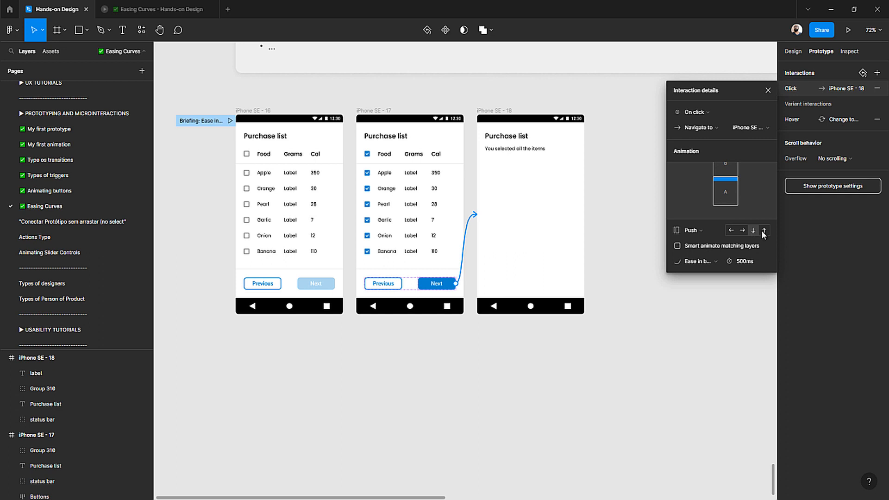
click(764, 231)
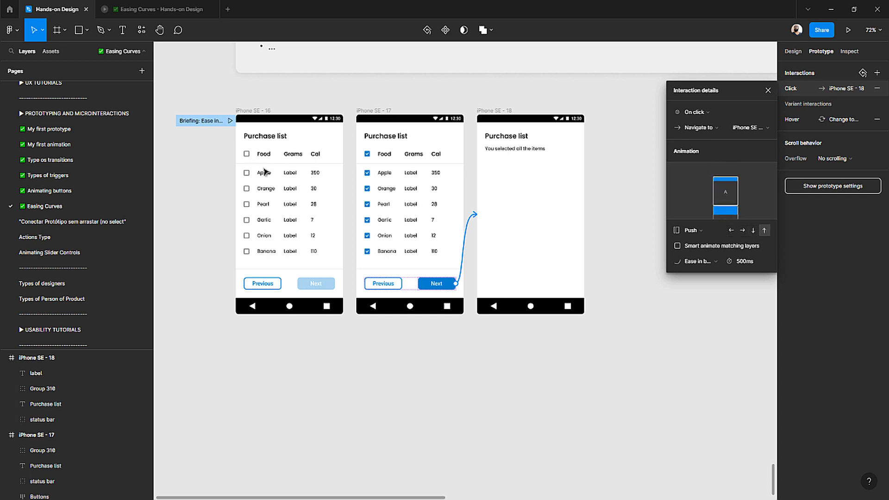
- Preview the briefing flow twice, selecting all items and continuing with Next to examine the upward push with Ease in back
click(230, 120)
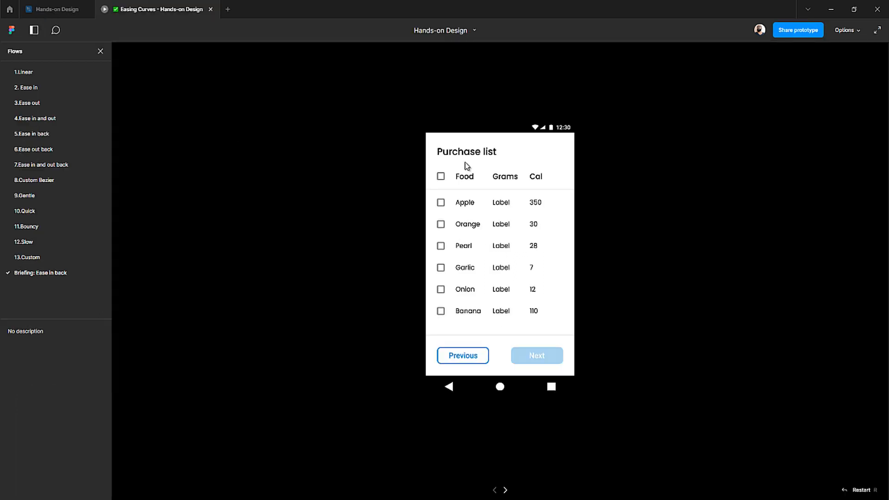
click(441, 177)
click(539, 357)
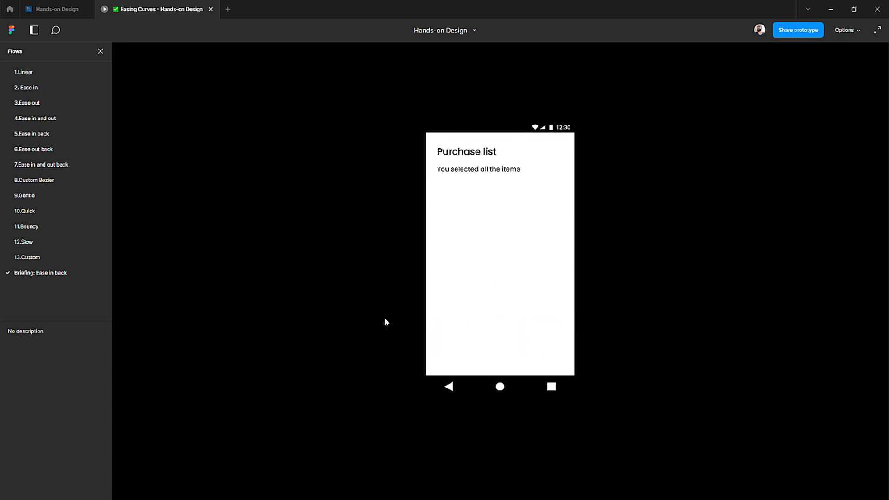
key(r)
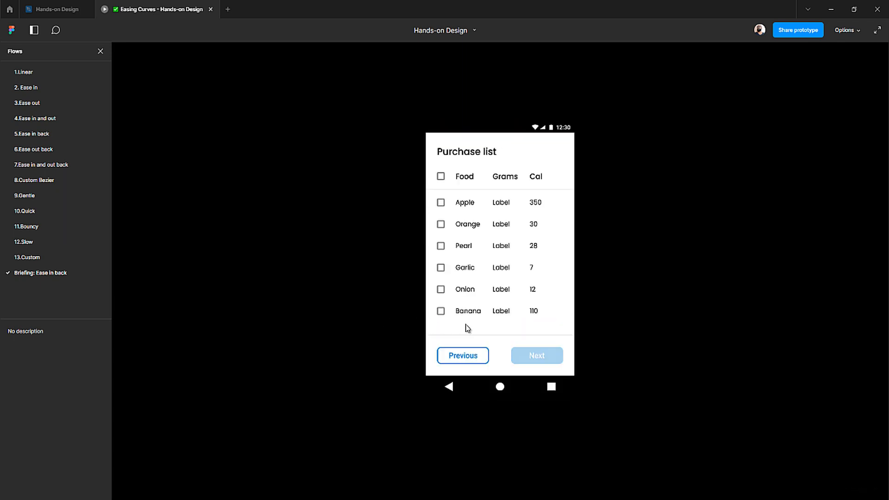
click(441, 177)
click(540, 357)
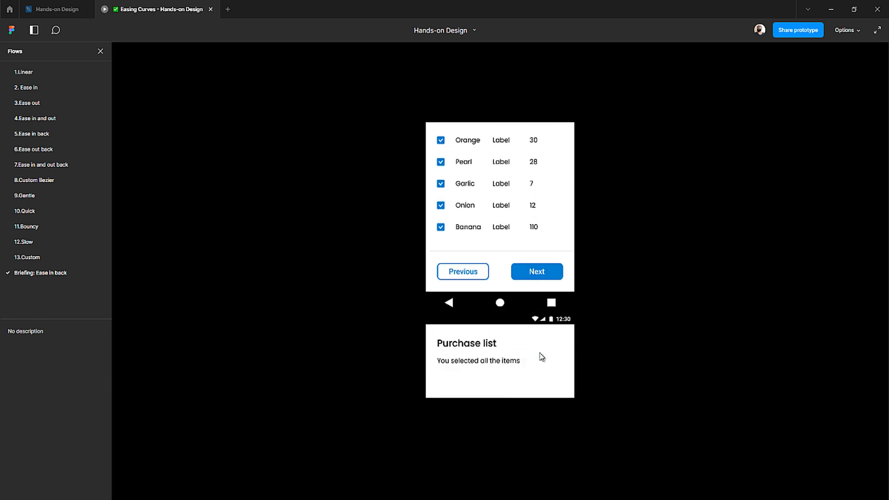
- Return to the design file and set the push direction of the Next button's connection to leftward
click(62, 12)
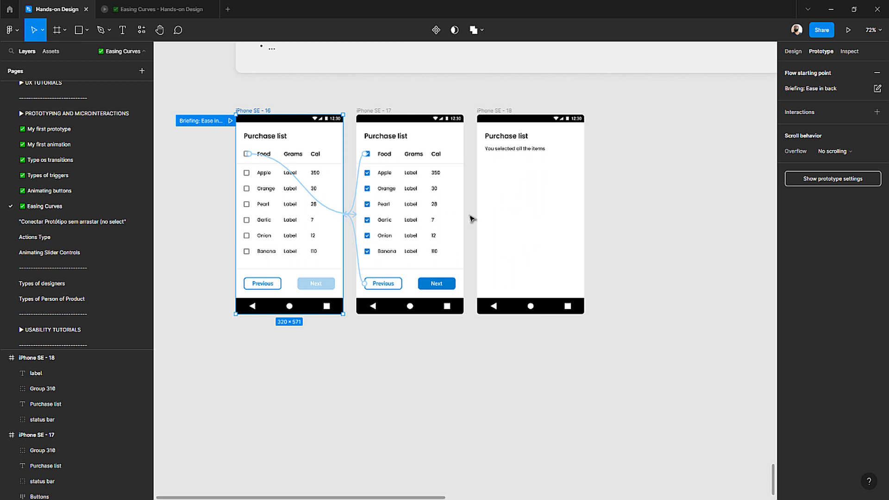
click(371, 111)
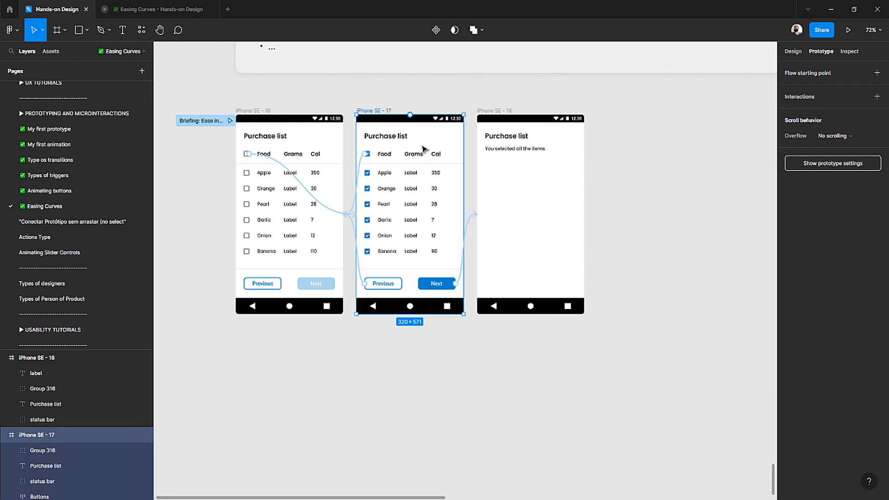
click(473, 217)
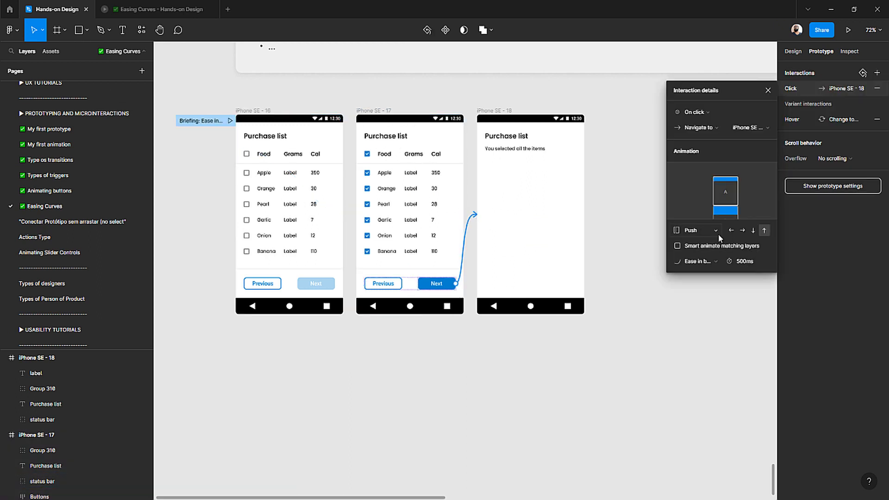
click(731, 230)
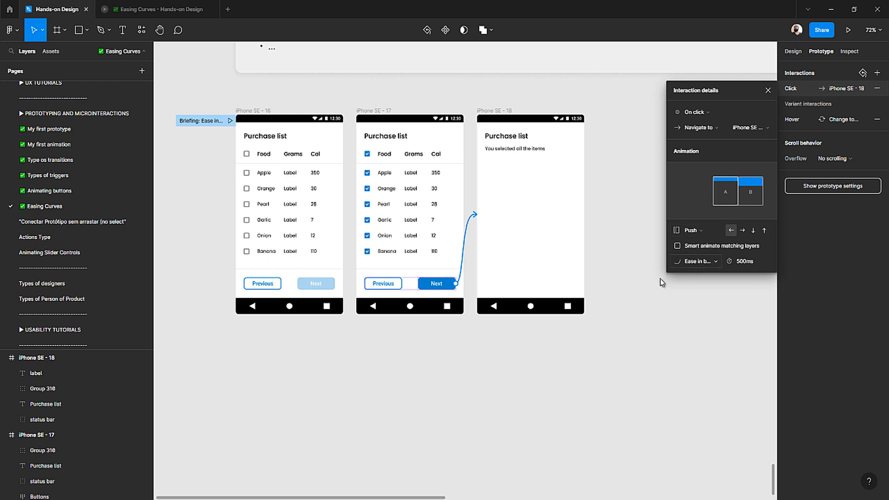
- Duplicate the three purchase list screens together and place the copies directly below the originals
scroll(616, 319, up, 2)
scroll(526, 280, up, 10)
scroll(522, 276, down, 12)
click(187, 99)
click(793, 51)
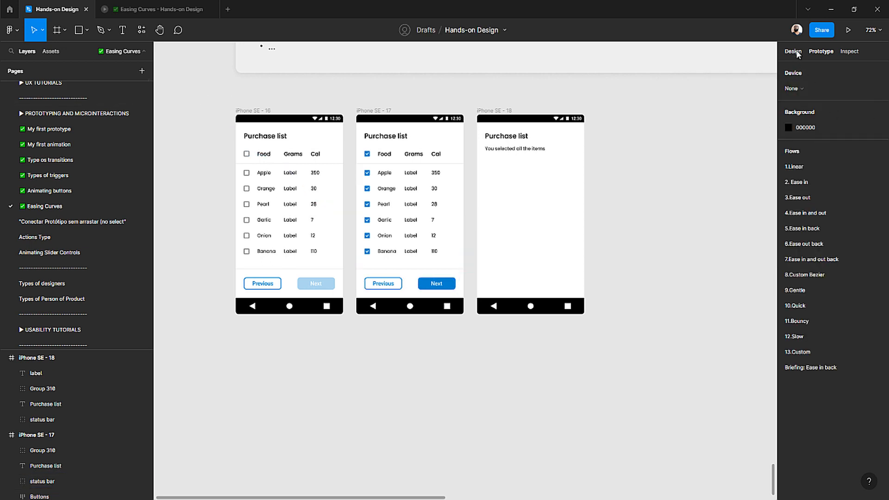
drag(196, 91, 685, 384)
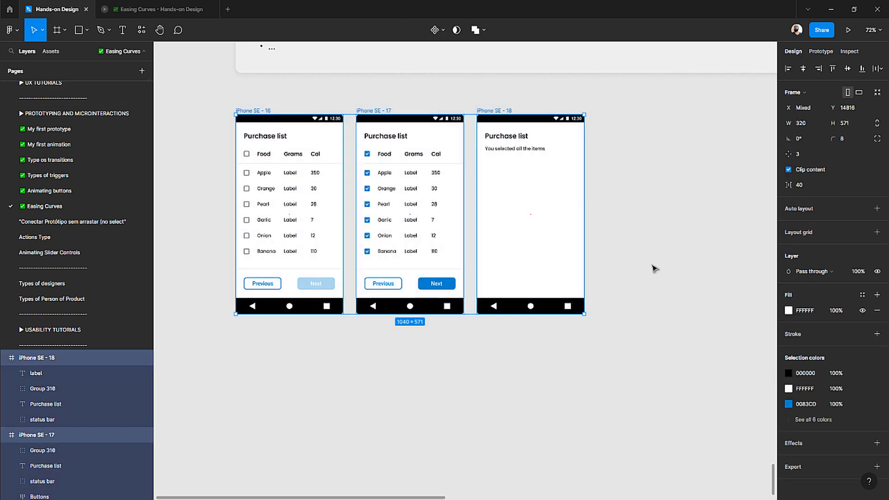
scroll(550, 184, down, 1)
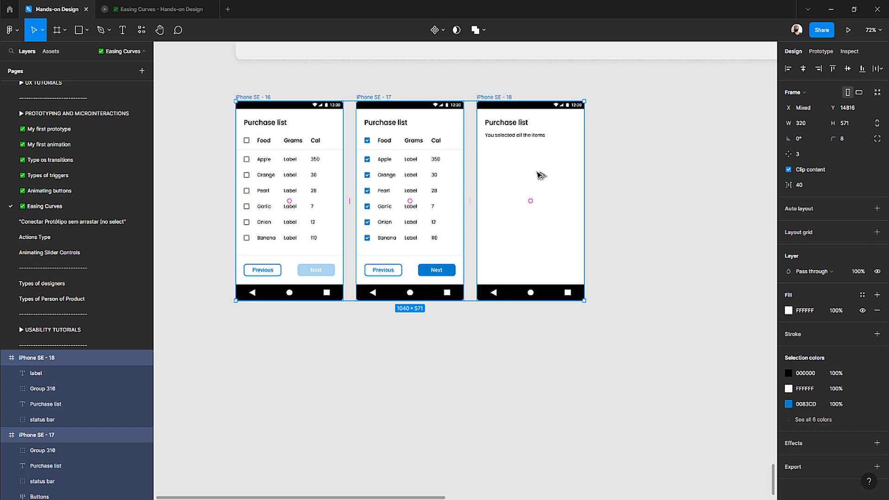
drag(530, 203, 507, 392)
- Check the briefing's second flow and add a flow starting point named "Briefing: Custom Bezier" to the first duplicated screen
scroll(294, 157, up, 10)
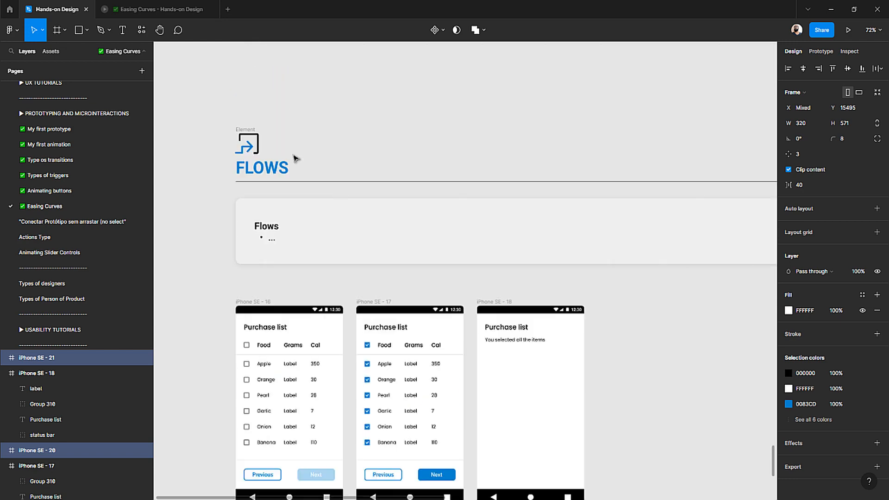
scroll(278, 198, up, 5)
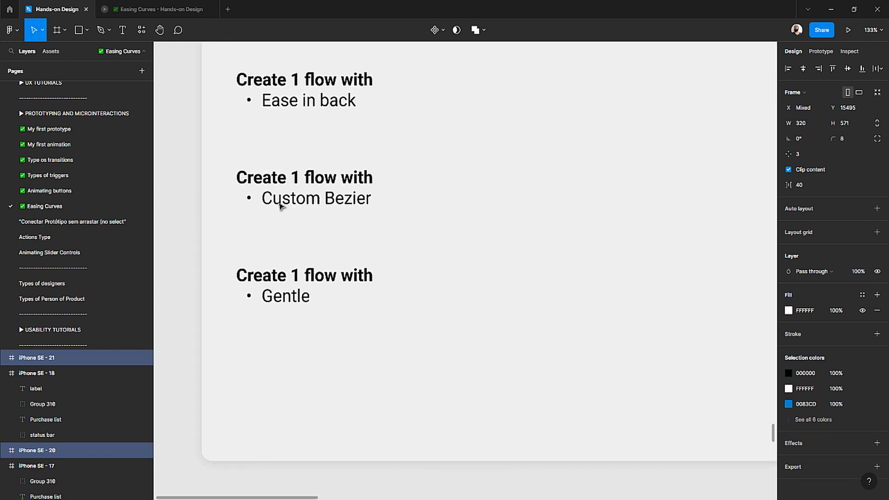
scroll(360, 208, down, 5)
scroll(360, 210, down, 10)
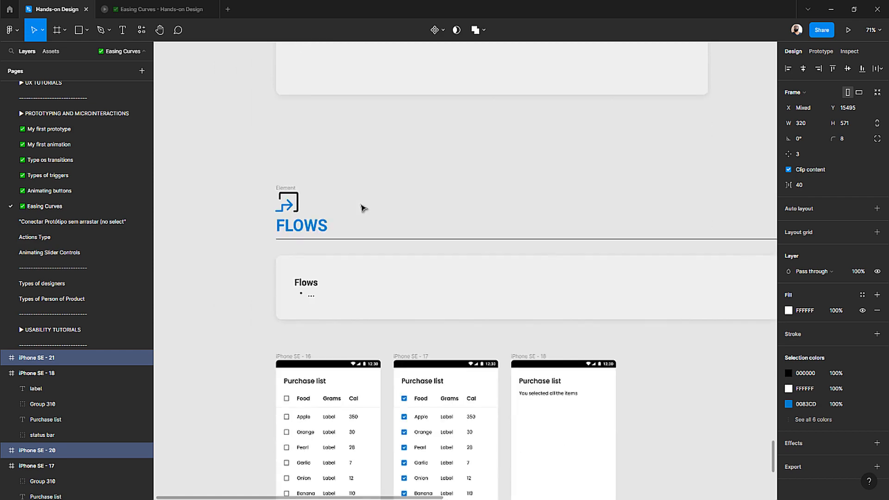
click(821, 51)
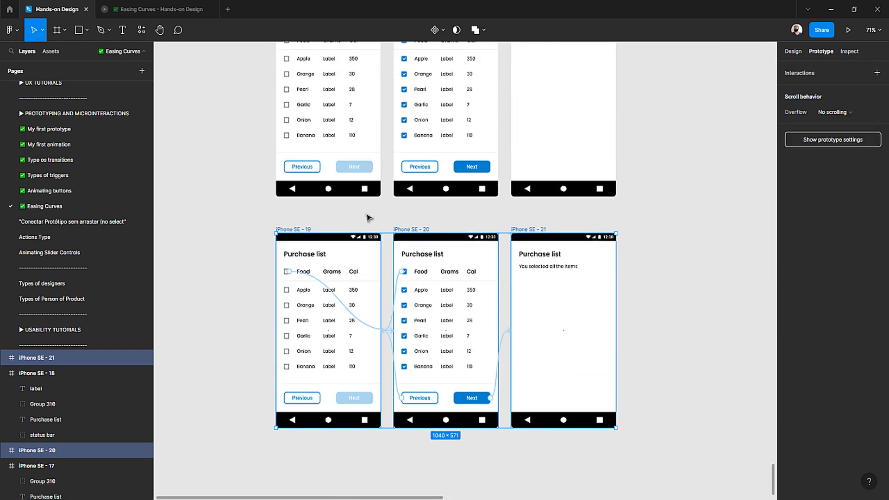
click(293, 232)
scroll(258, 221, up, 2)
scroll(259, 213, up, 1)
scroll(278, 231, down, 1)
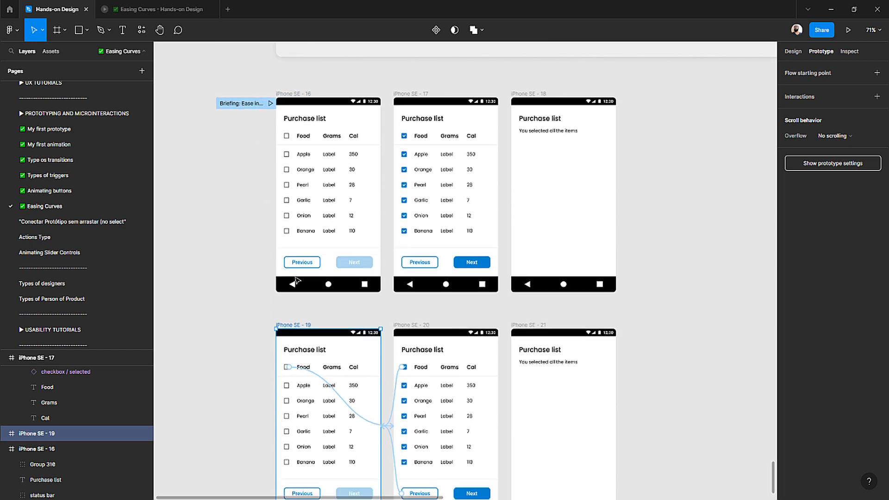
scroll(307, 306, down, 1)
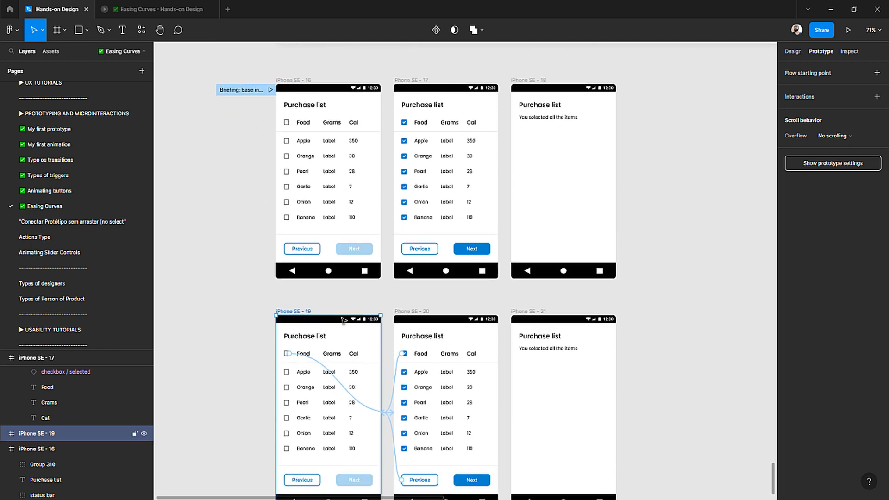
click(828, 73)
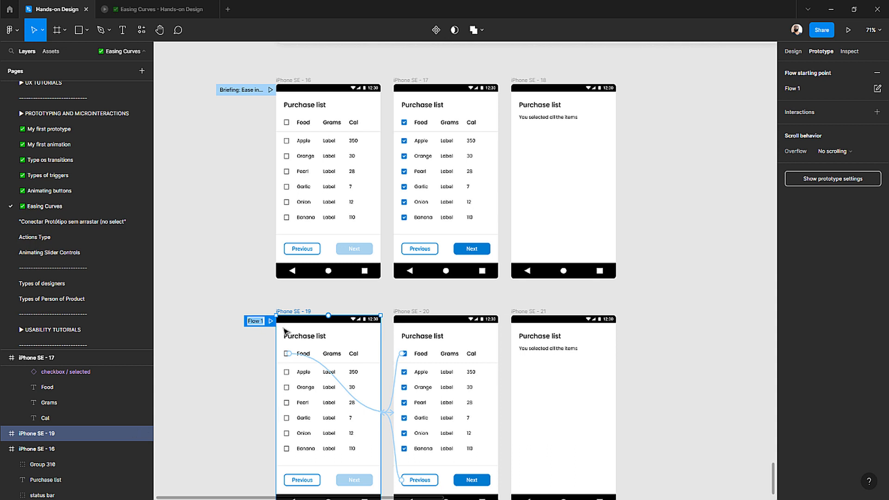
text(Briefing: Custom)
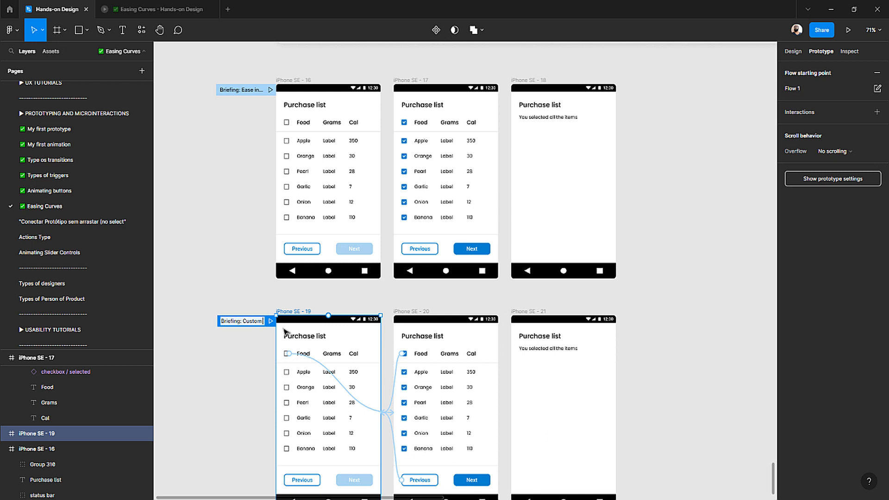
text( Bezier)
key(Return)
scroll(480, 259, down, 1)
scroll(480, 259, down, 3)
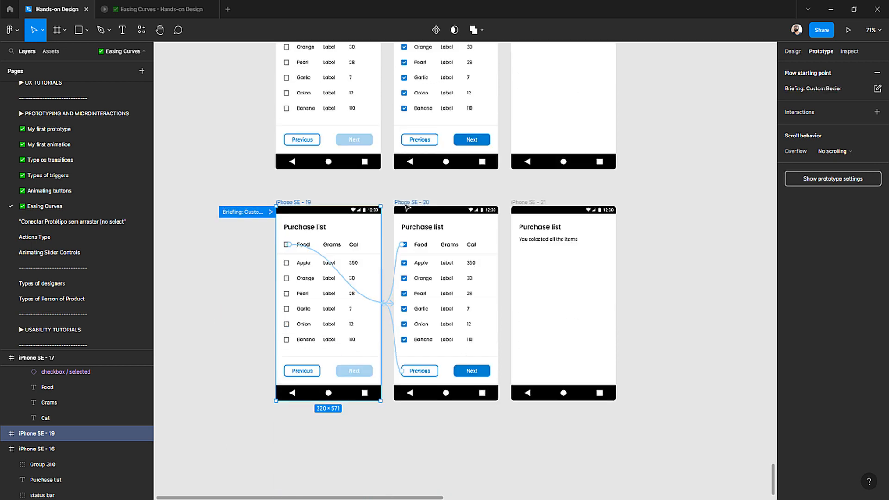
click(400, 191)
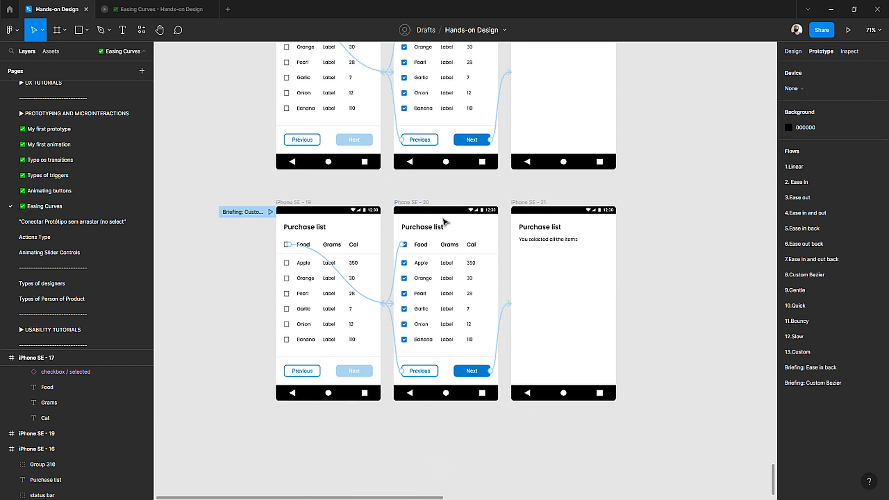
click(384, 306)
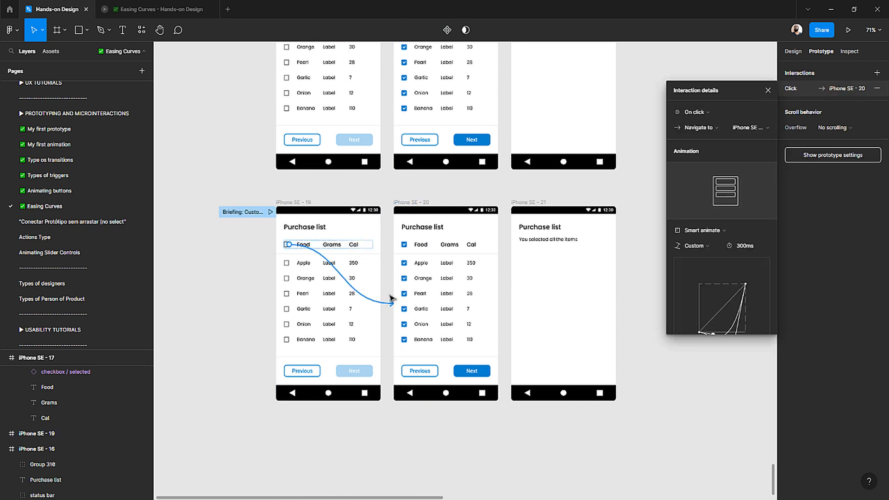
click(359, 200)
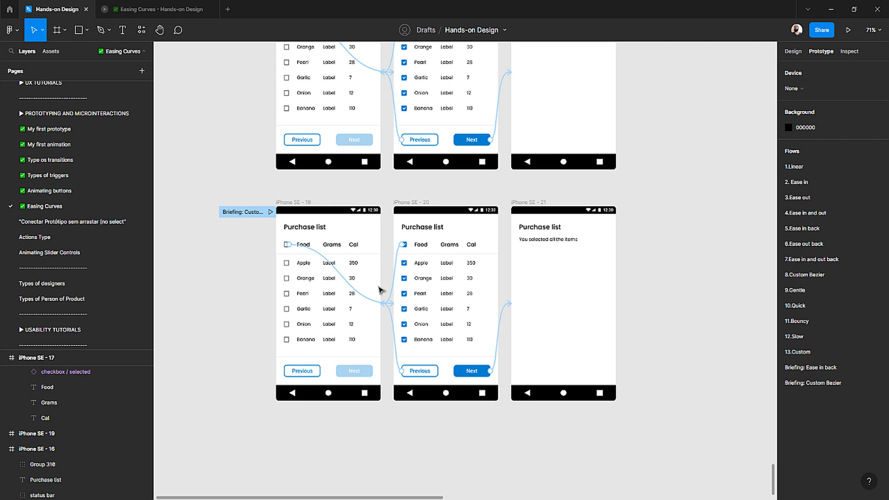
drag(383, 301, 372, 299)
click(379, 197)
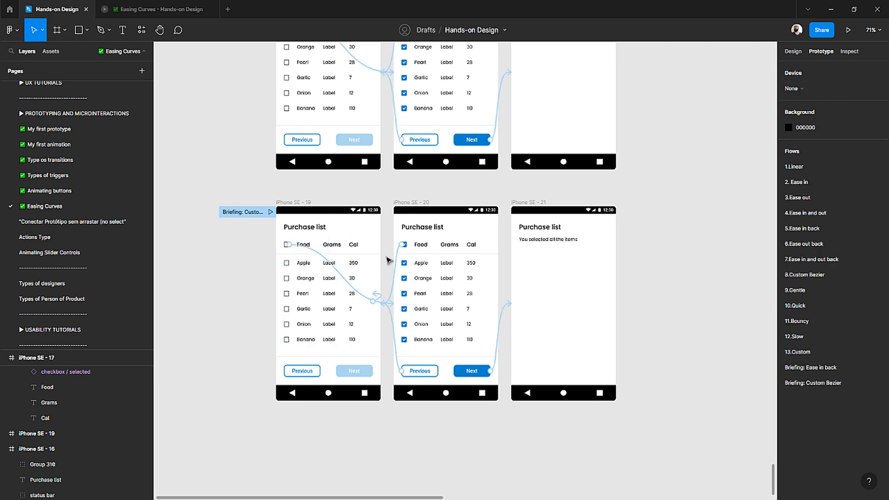
click(391, 291)
click(390, 290)
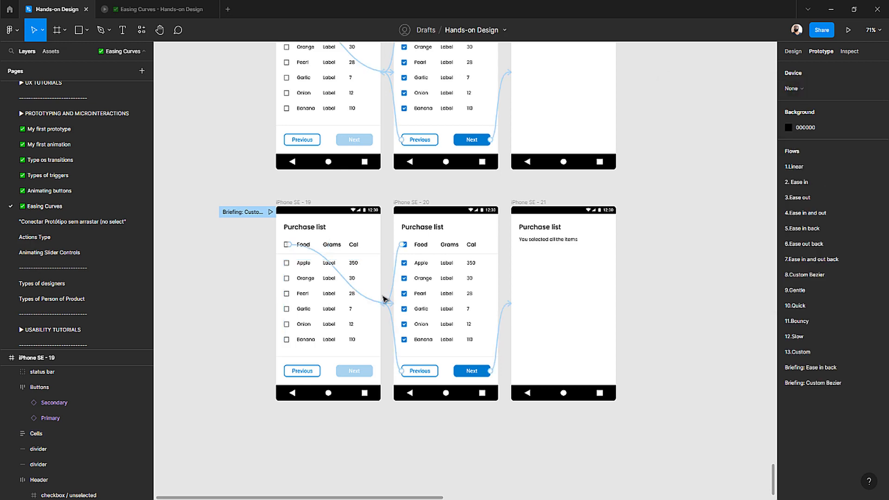
- Give all four connections of the second purchase list flow a Custom bezier curve with the values 1, -0.64, 0, 1.64
scroll(393, 291, up, 5)
click(395, 291)
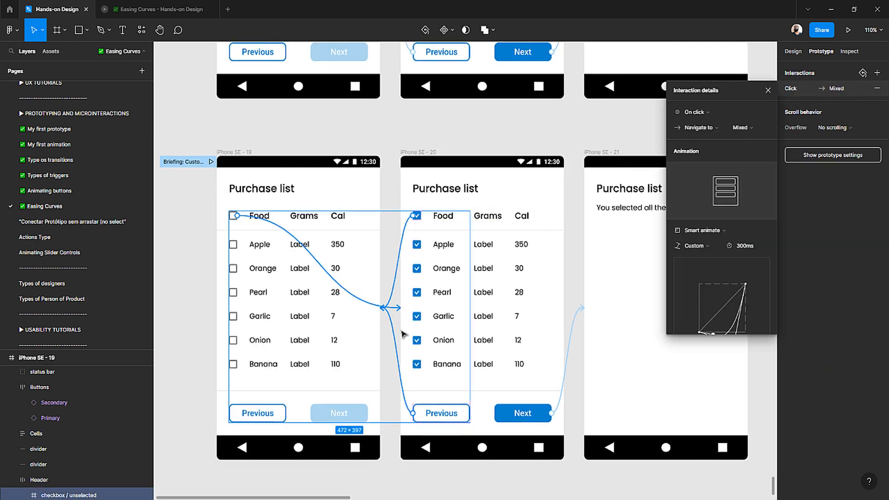
shift+click(574, 332)
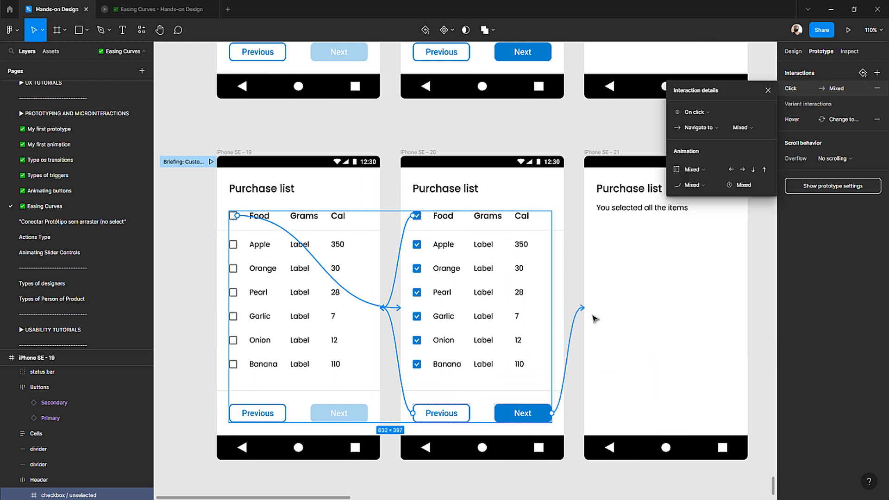
click(690, 185)
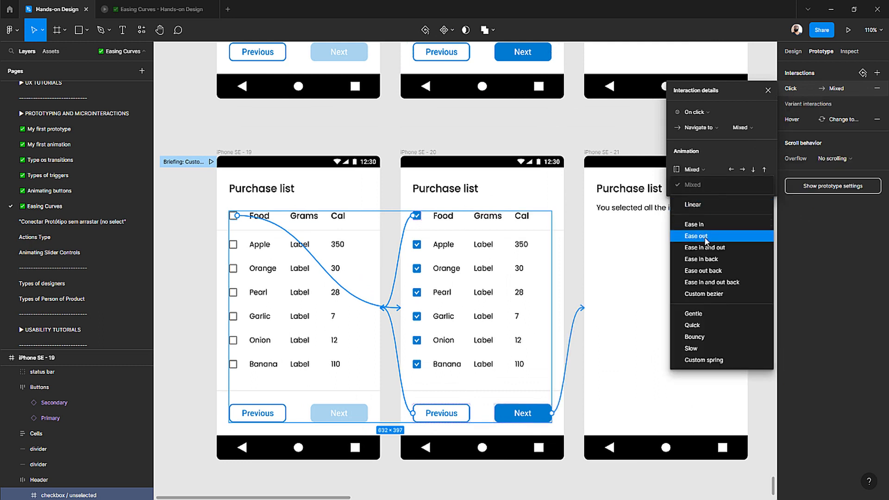
click(733, 287)
click(709, 197)
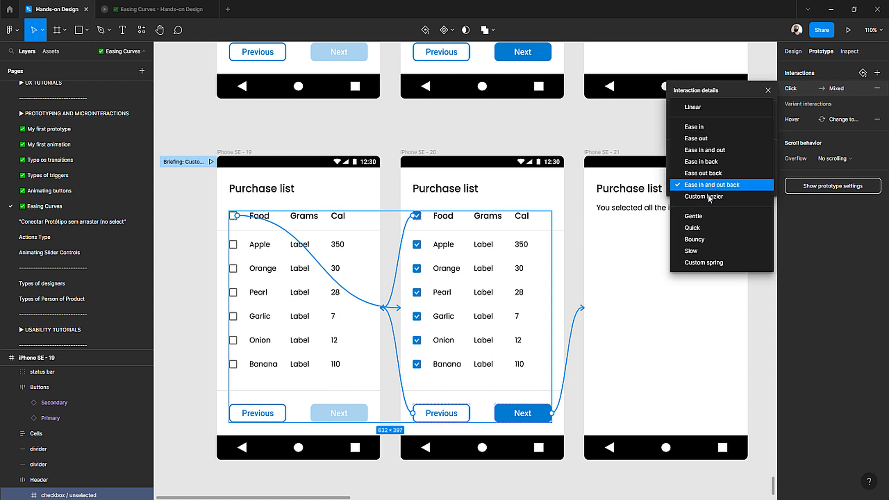
click(709, 198)
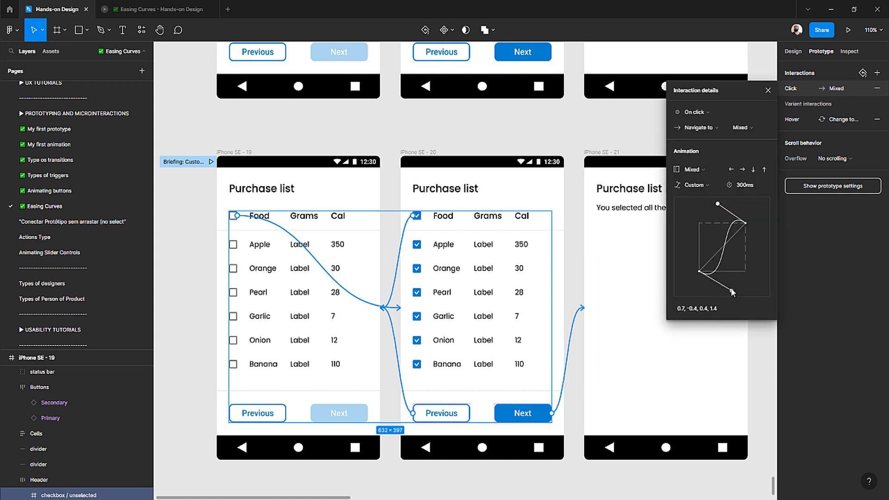
drag(732, 292, 747, 297)
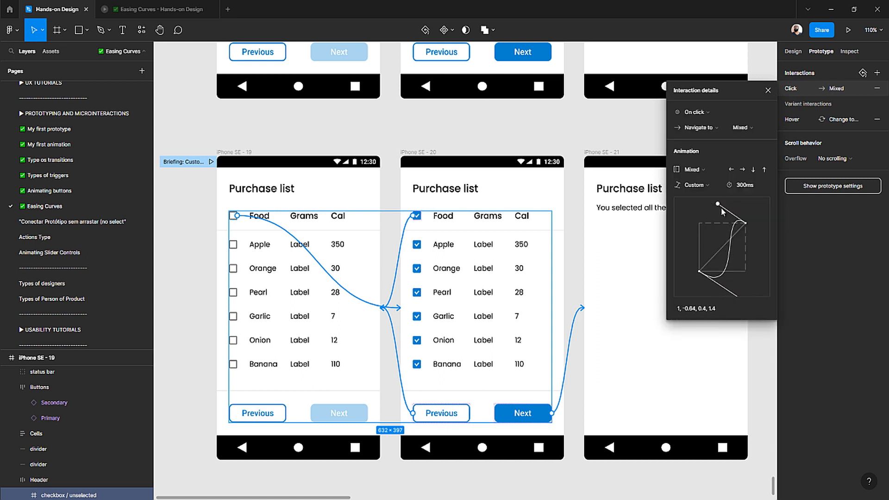
drag(717, 202, 687, 193)
- Set the duration of the selected connections to 1200 ms and make their Move in animation go downward
click(747, 185)
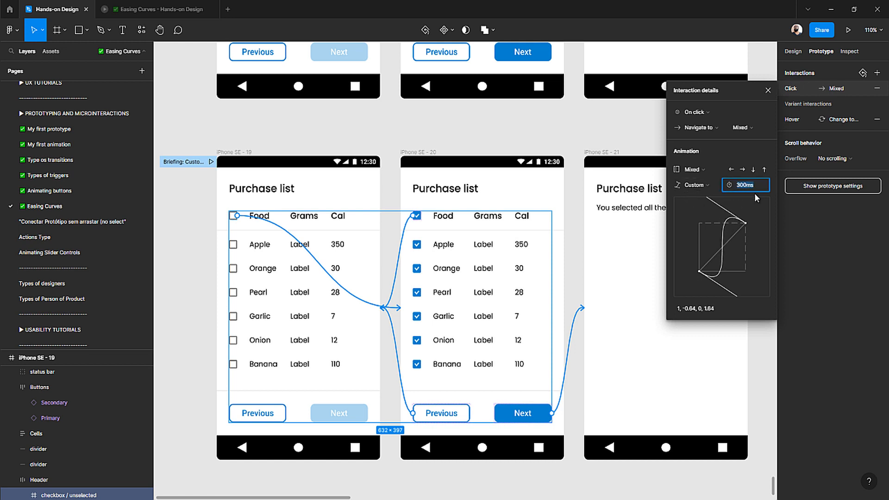
text(1200)
key(Return)
click(753, 170)
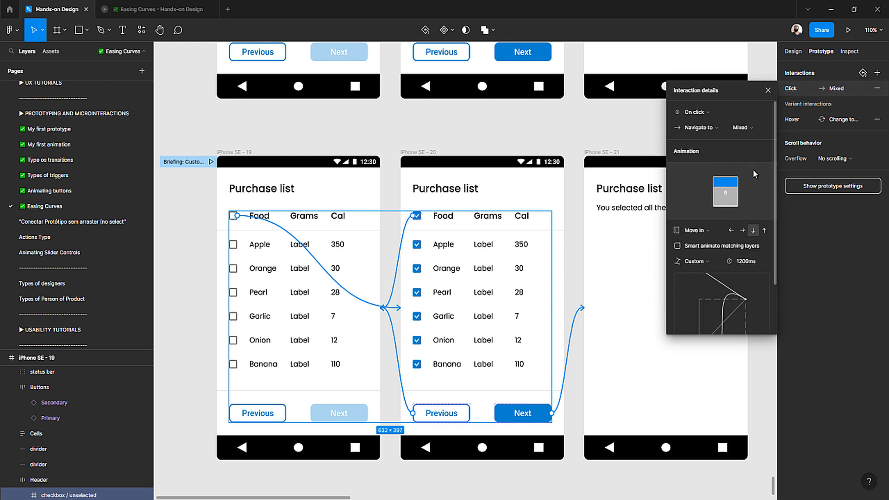
- Preview the "Briefing: Custom Bezier" flow, toggling the select-all checkbox and continuing with Next twice to examine the downward transitions
click(210, 162)
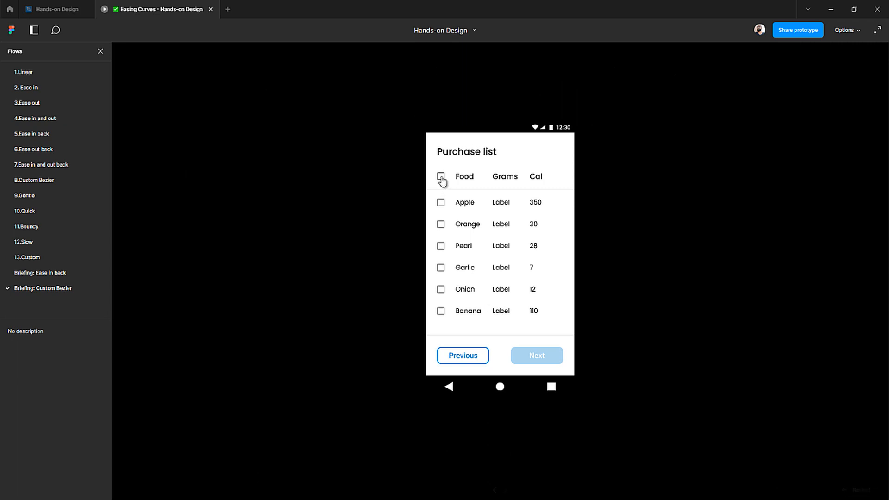
click(441, 178)
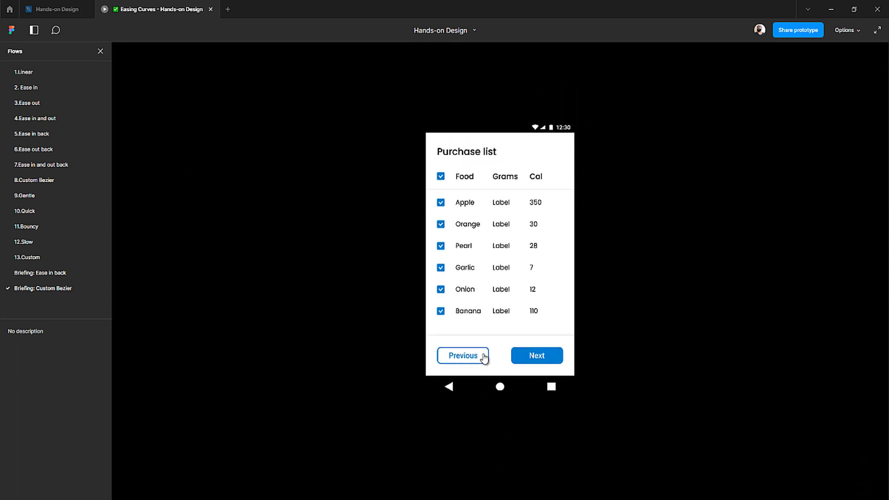
click(442, 180)
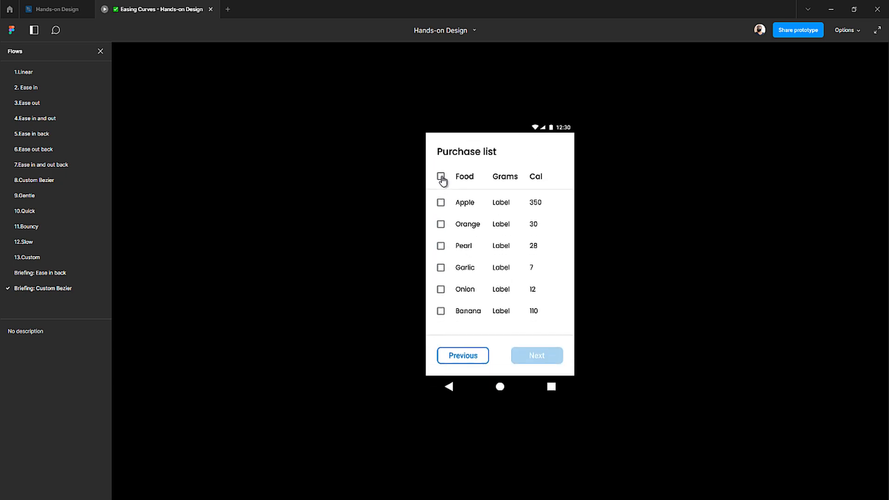
click(441, 177)
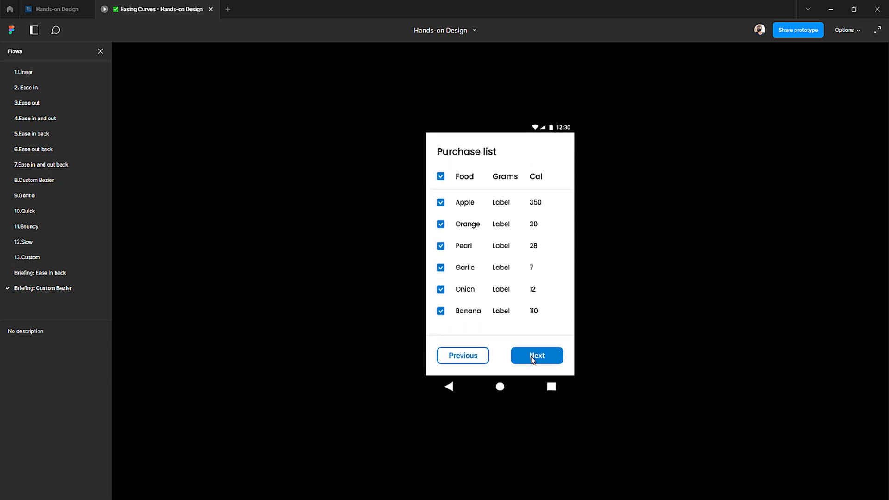
click(532, 358)
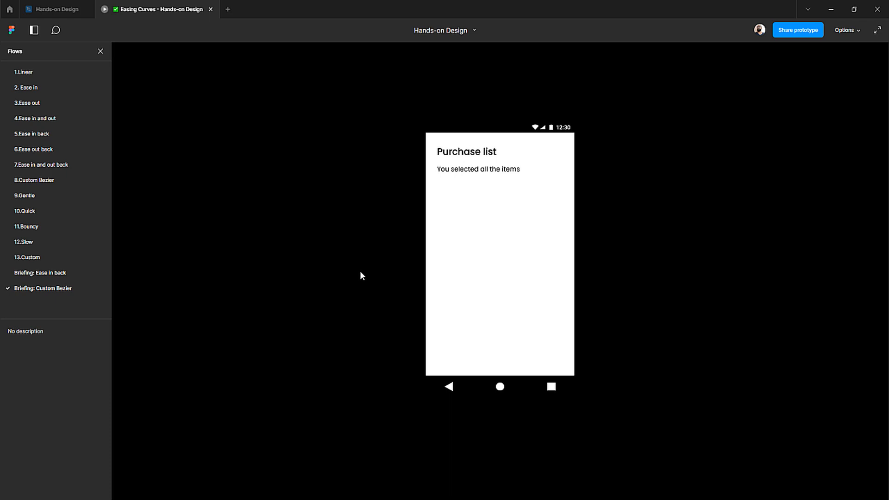
click(506, 254)
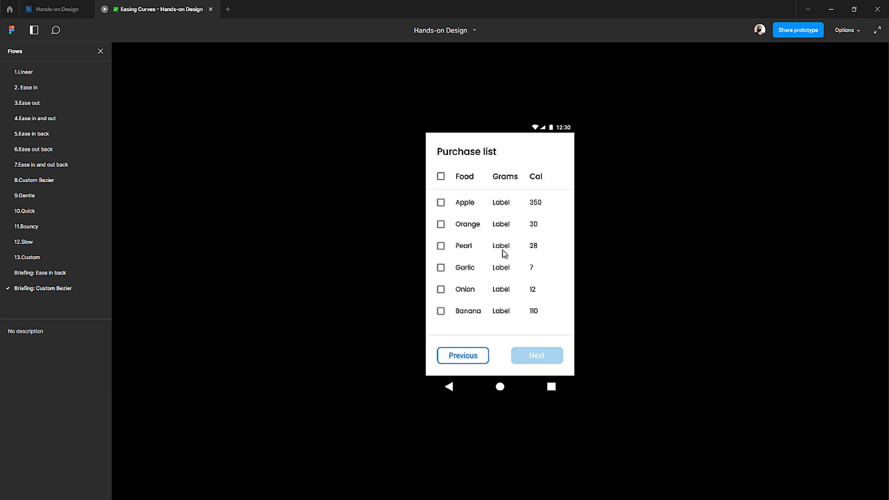
click(441, 180)
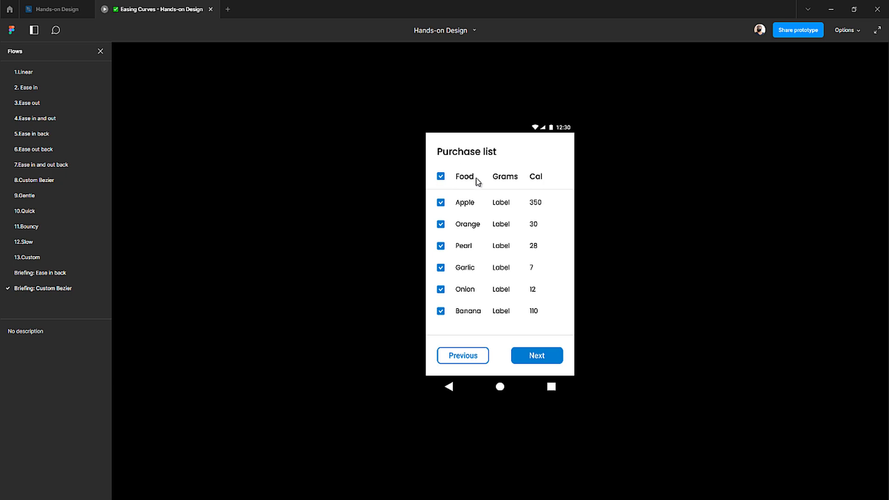
click(441, 177)
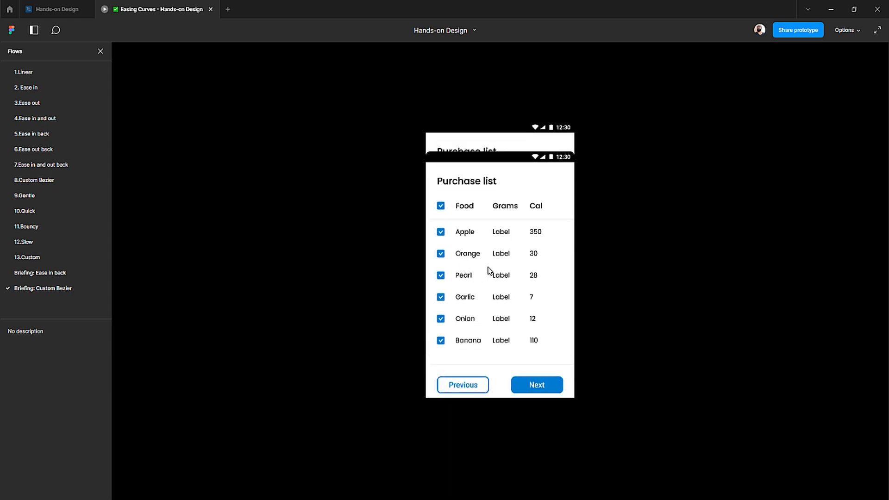
click(535, 355)
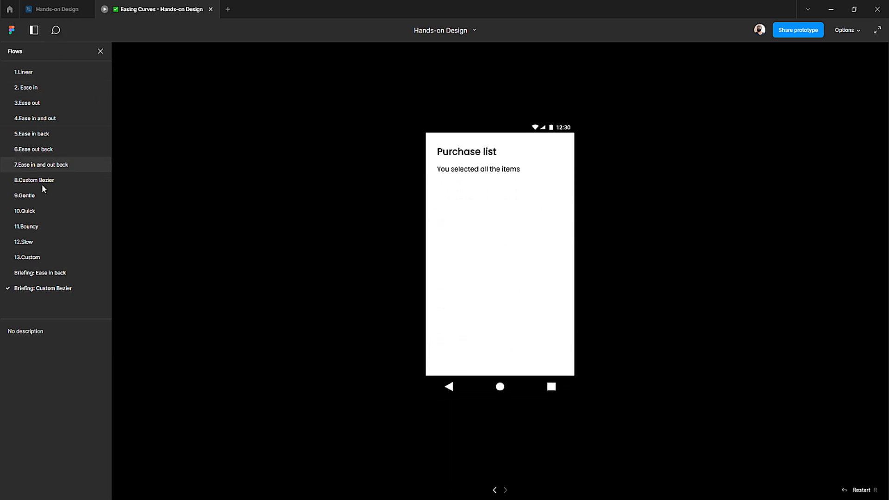
- Return to the design file and check which easing curve the briefing asks for in its third flow
click(54, 10)
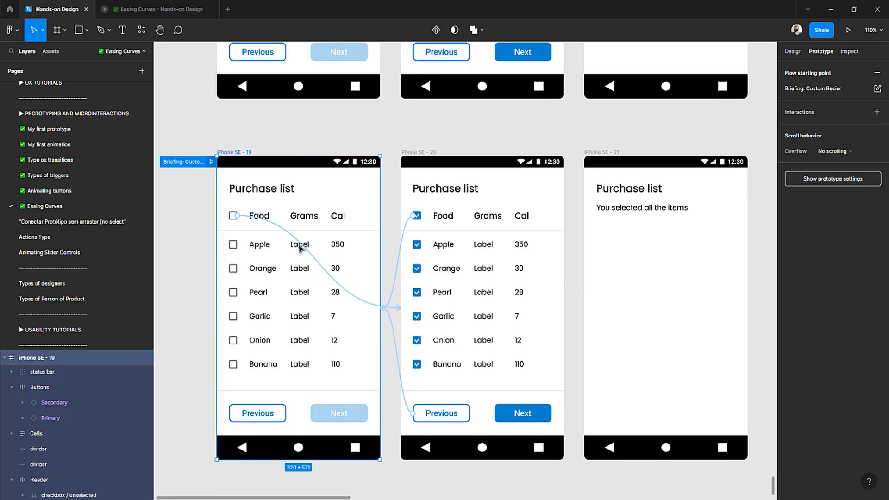
scroll(378, 287, down, 5)
click(790, 52)
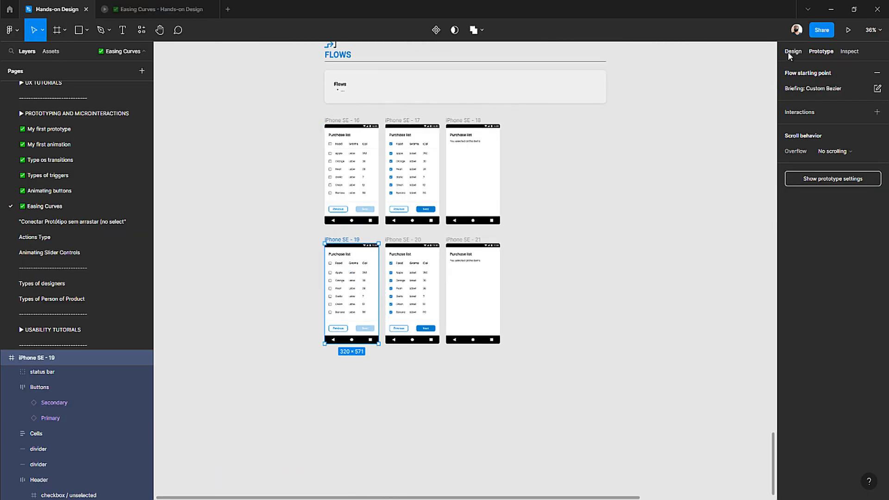
scroll(399, 225, up, 5)
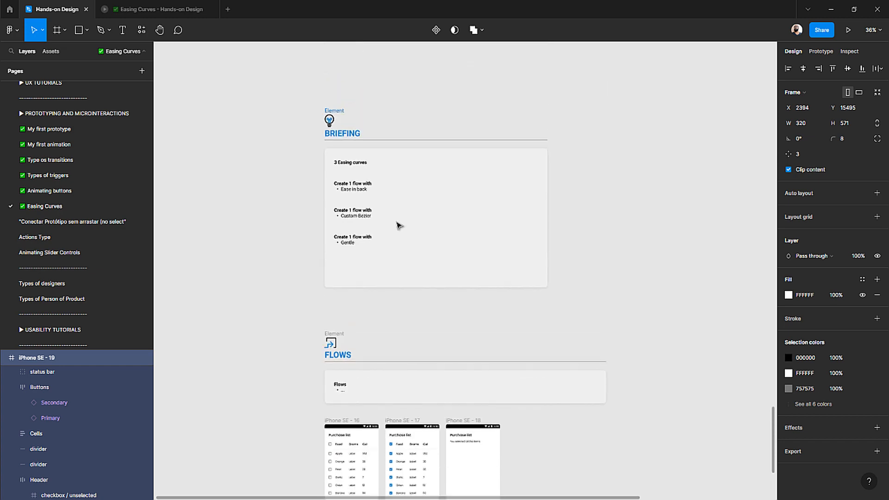
ctrl+scroll(347, 247, up, 10)
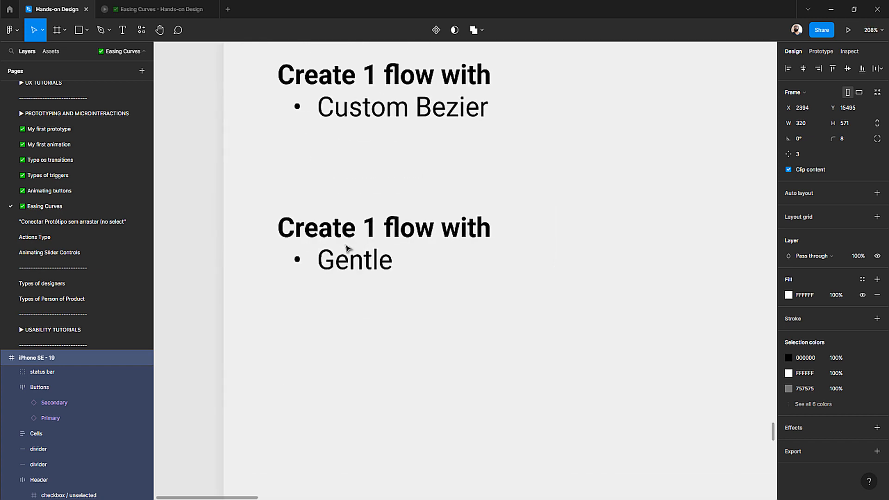
ctrl+scroll(347, 248, down, 5)
scroll(348, 249, down, 5)
ctrl+scroll(348, 248, down, 5)
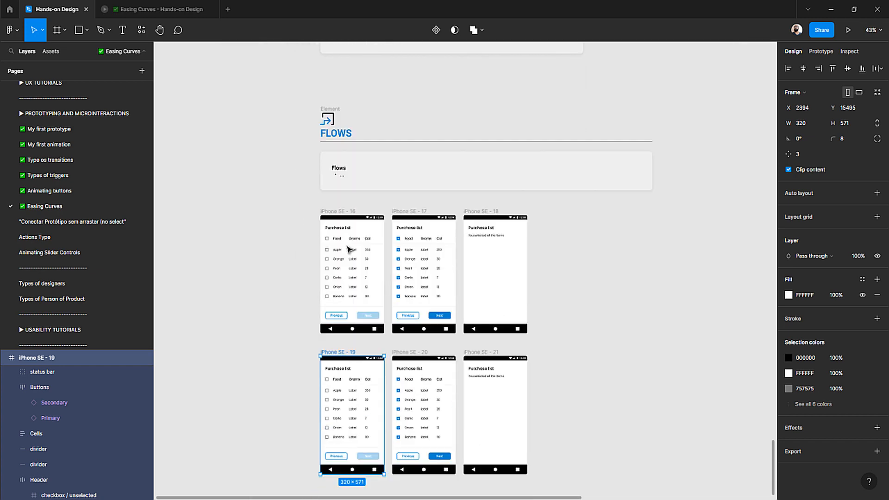
- Duplicate the three screens of the Custom Bezier flow together and place the copies directly below them
scroll(348, 248, down, 5)
drag(649, 391, 298, 149)
key(ctrl+d)
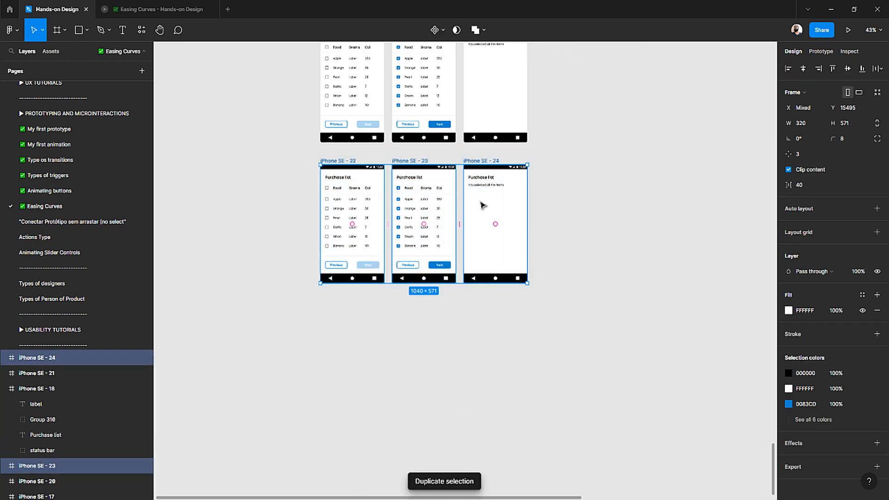
drag(481, 206, 487, 347)
scroll(361, 300, up, 5)
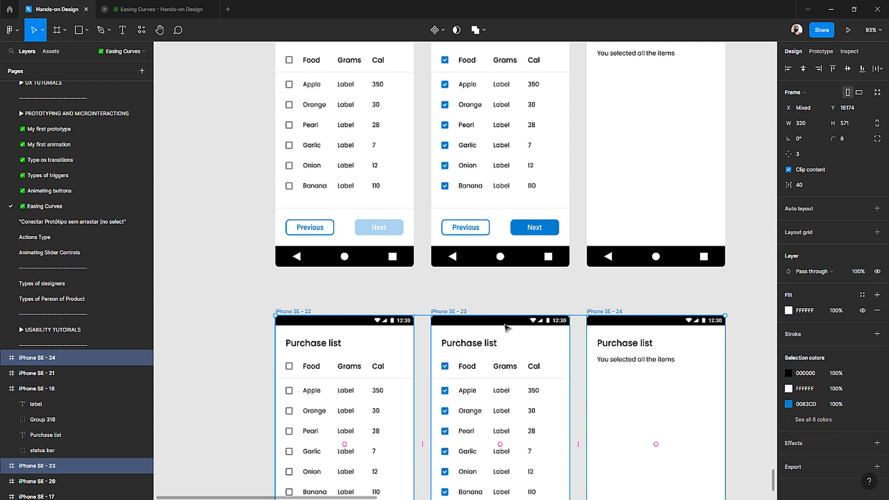
scroll(470, 287, down, 3)
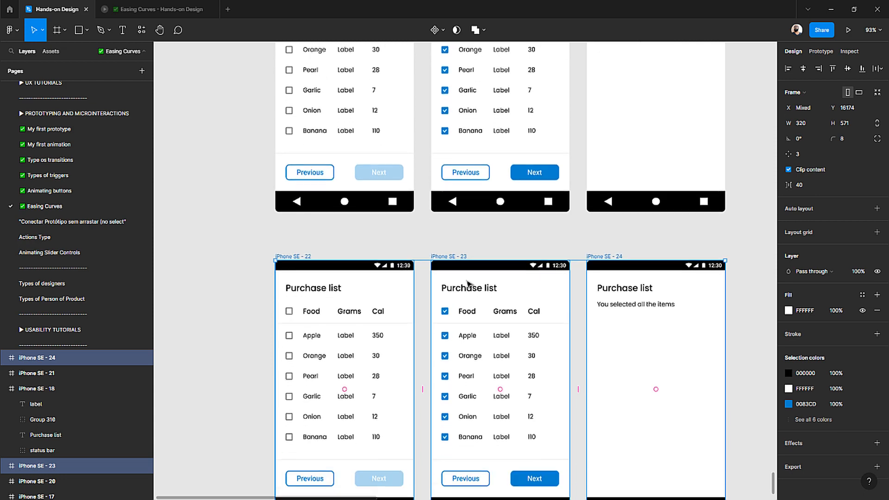
scroll(467, 284, down, 4)
click(241, 193)
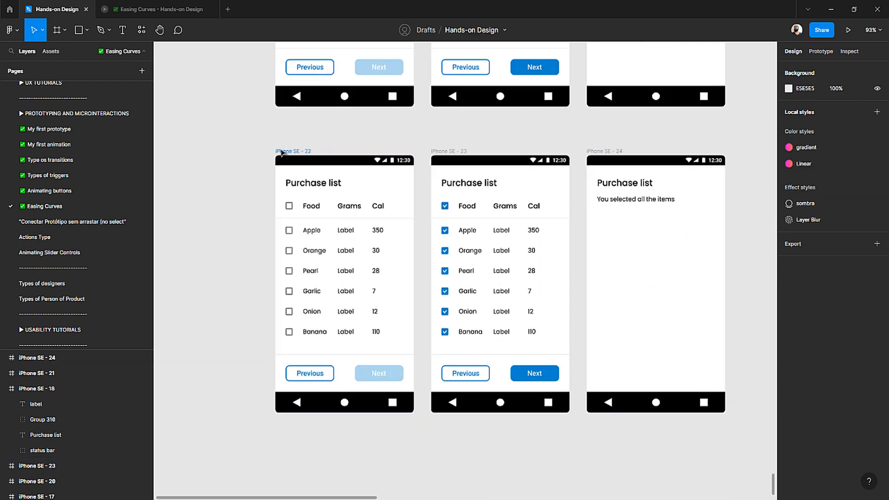
- Set the easing of all four prototype connections in the third row of purchase list screens to Bouncy
click(281, 153)
click(809, 54)
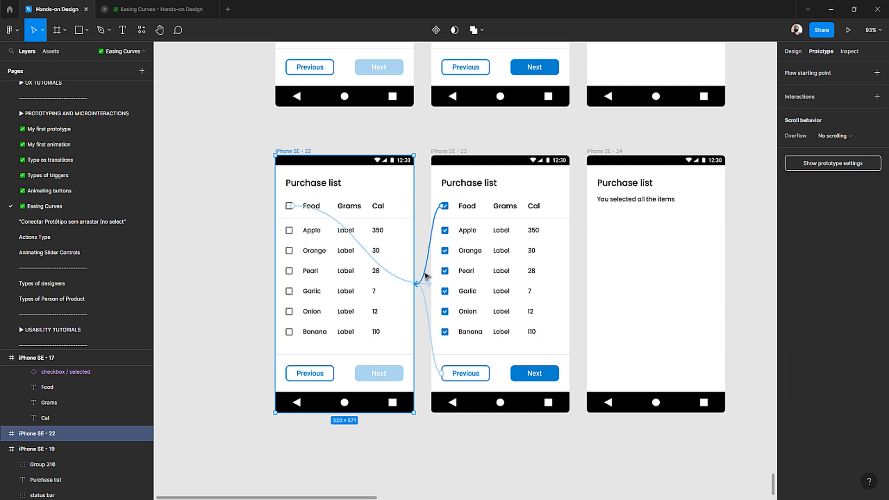
click(252, 270)
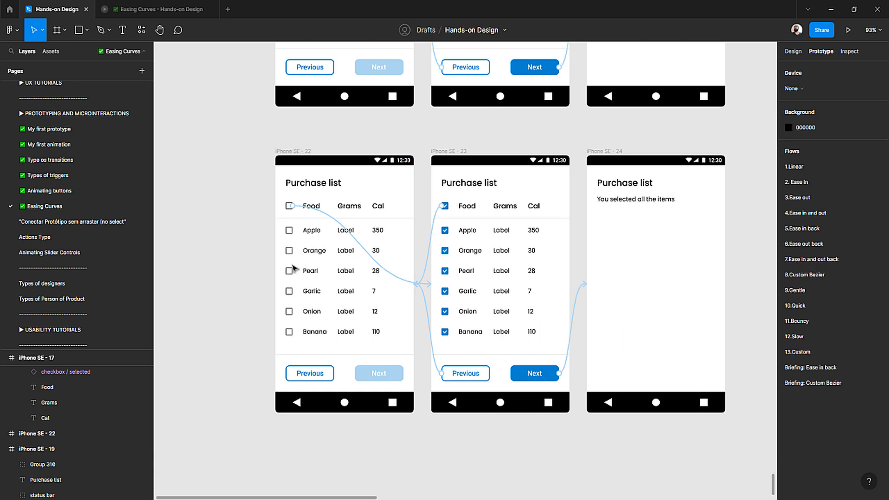
click(422, 272)
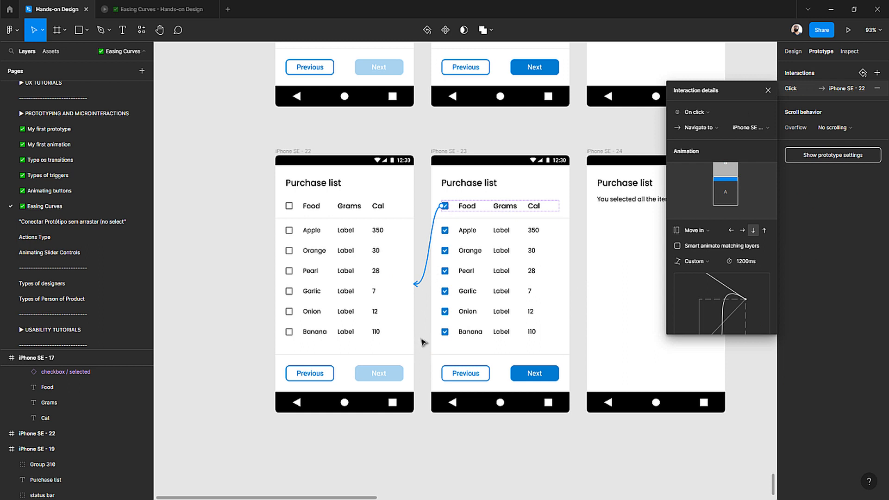
shift+click(425, 302)
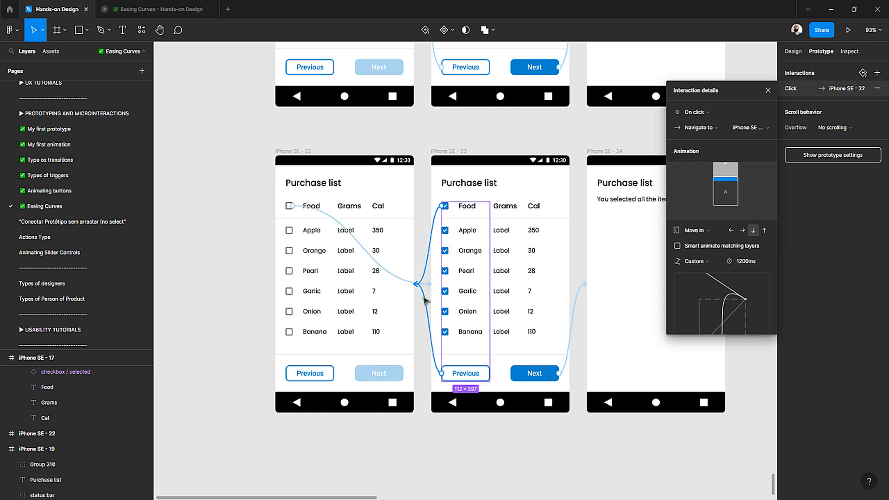
shift+click(428, 286)
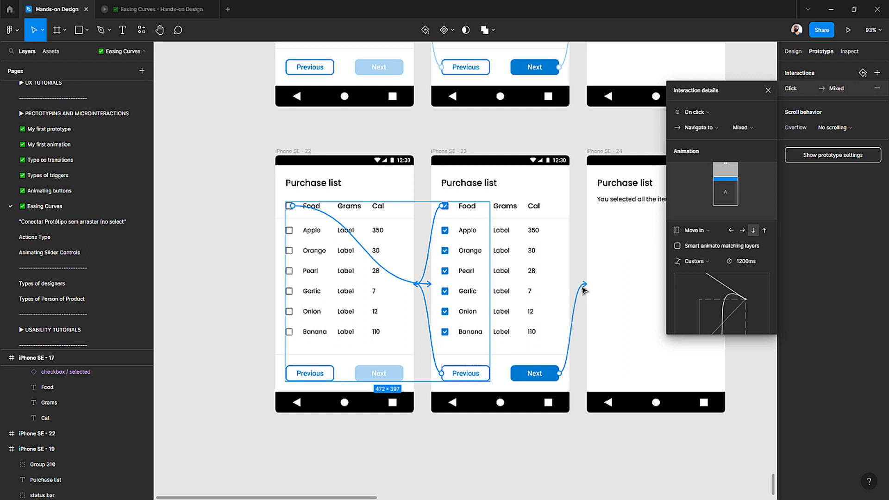
shift+click(583, 289)
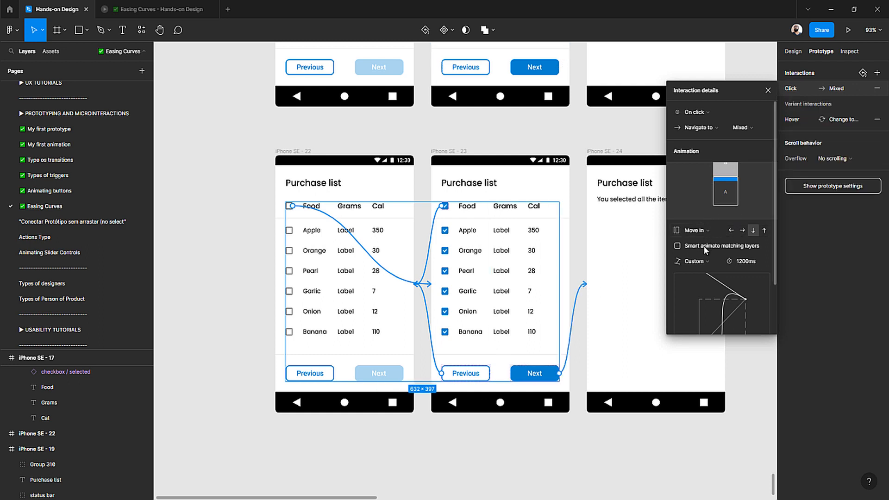
click(701, 261)
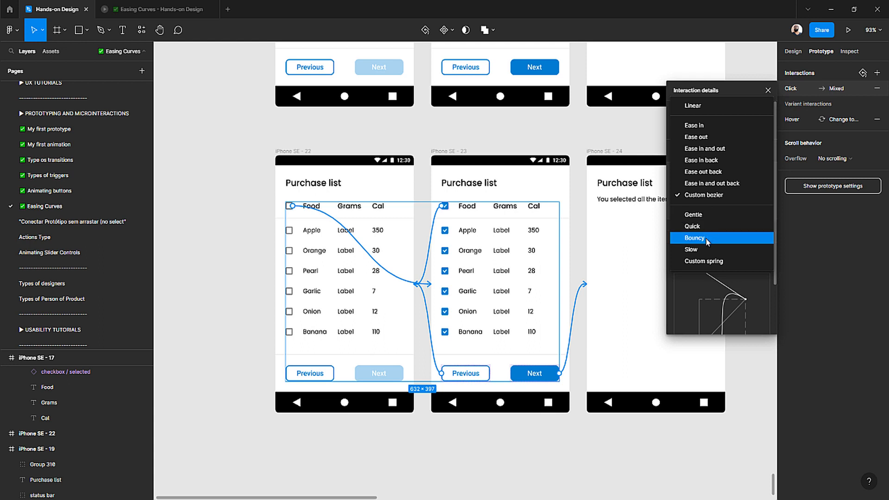
click(705, 237)
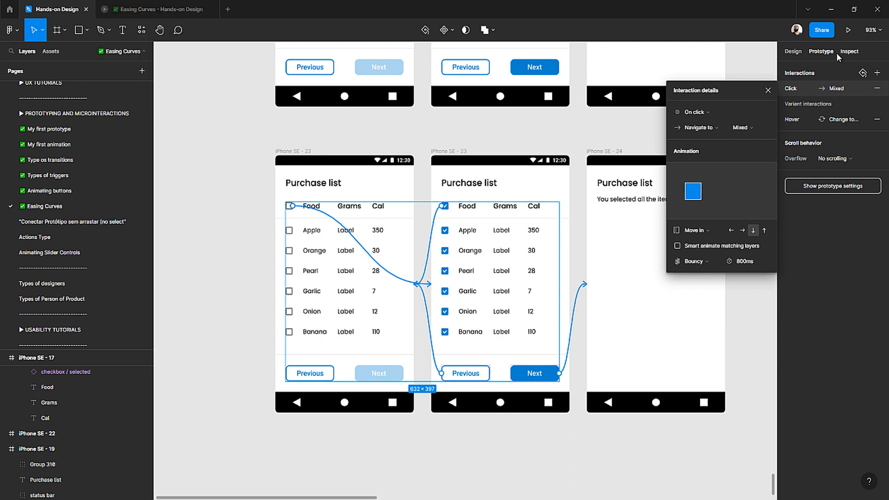
- Rename the flow starting point of the first screen in the third row to "Briefing: Gentle"
click(287, 153)
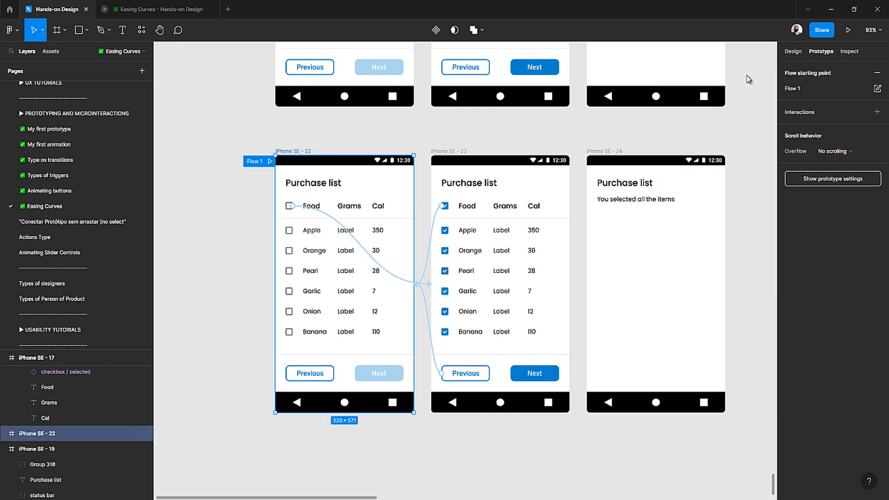
double_click(258, 162)
text(Briefing: Gentle)
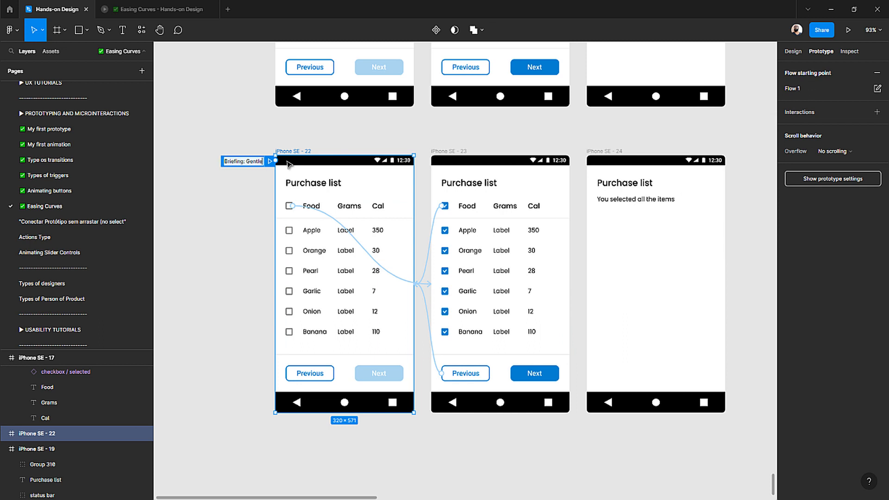
key(Return)
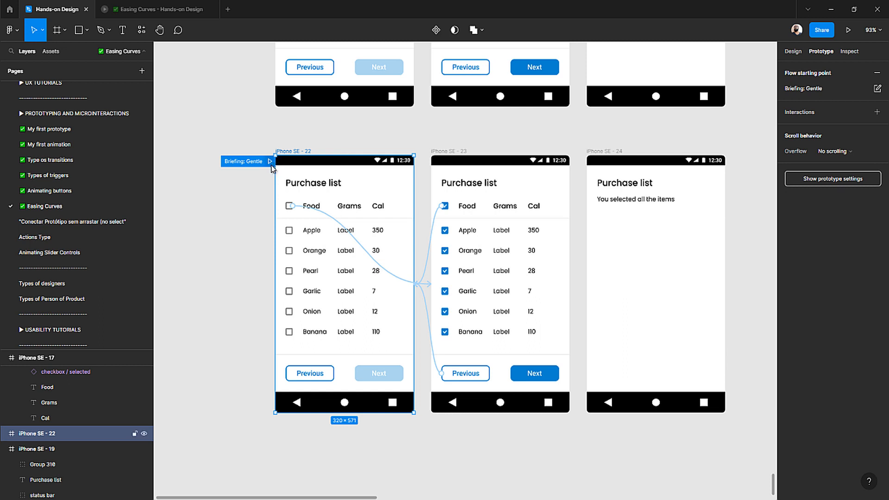
- Preview the "Briefing: Gentle" flow by selecting all items and continuing with Next, and return to the design file
click(272, 165)
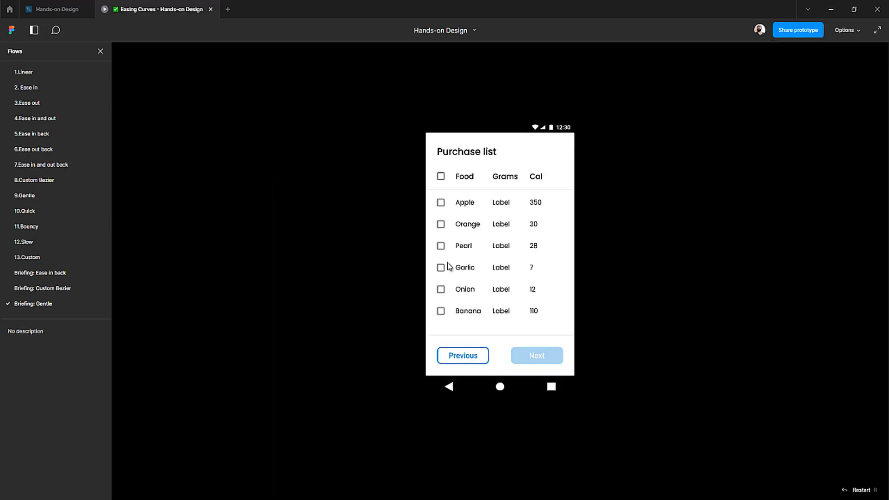
click(441, 177)
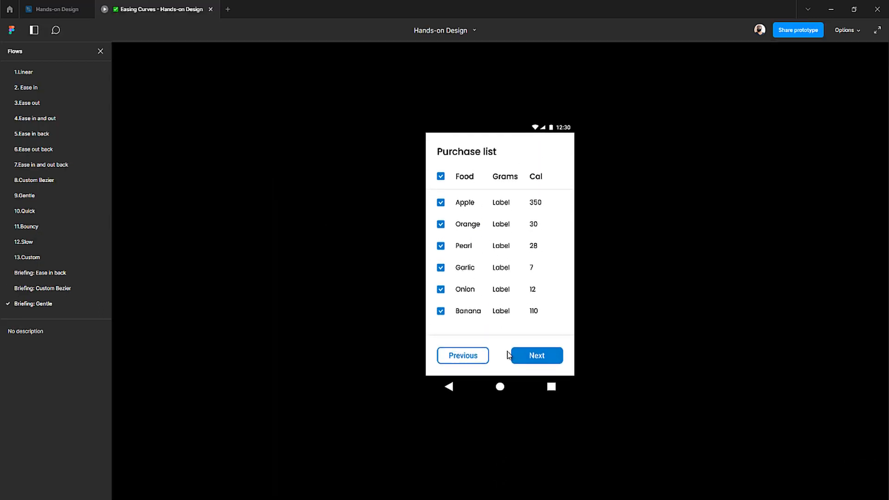
click(515, 359)
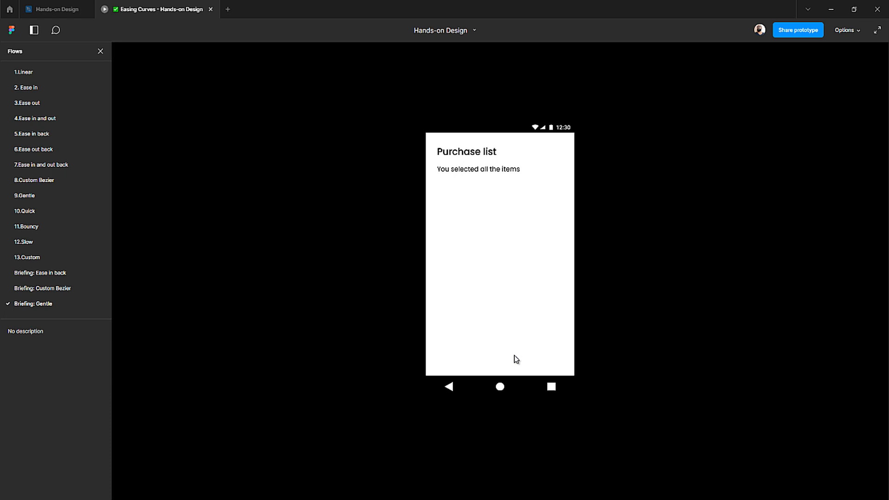
click(77, 9)
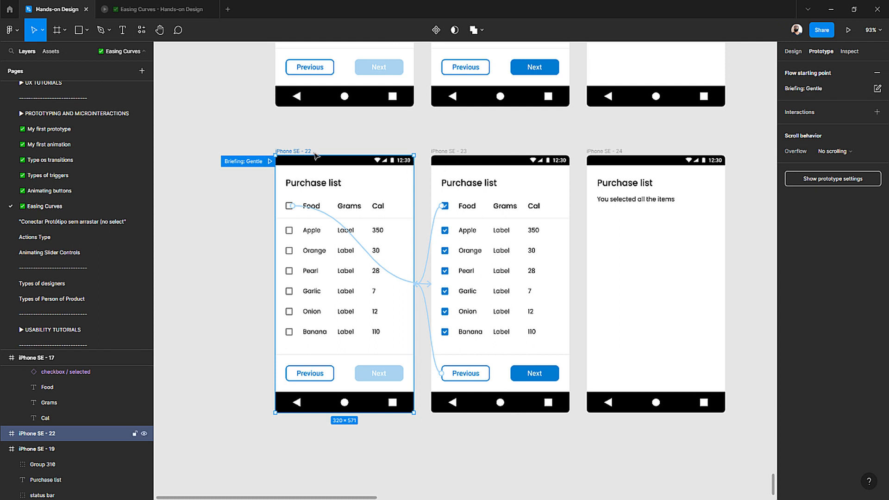
- Set all four prototype connections of the Gentle flow to a leftward Push animation with Quick easing
shift+click(448, 152)
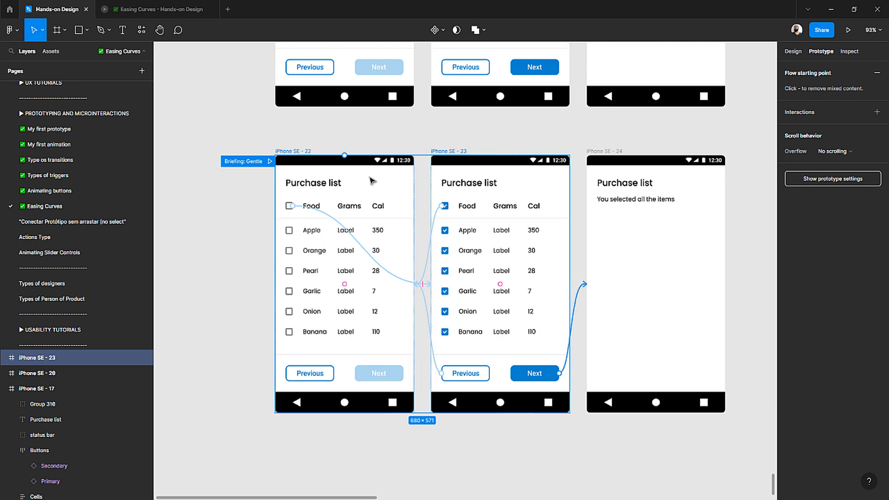
click(396, 134)
click(422, 283)
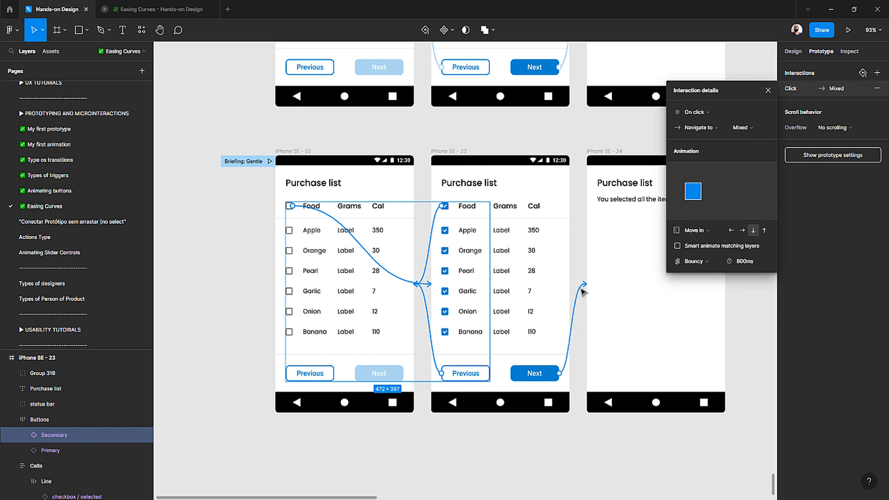
shift+click(582, 286)
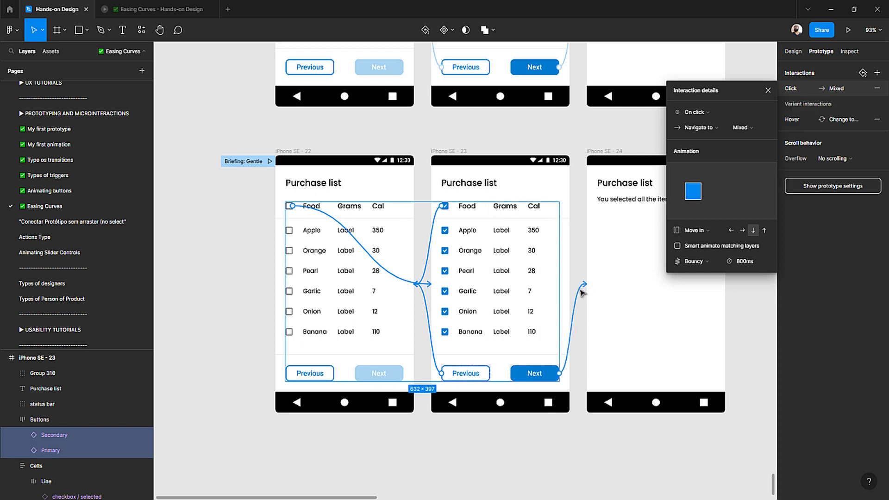
click(696, 263)
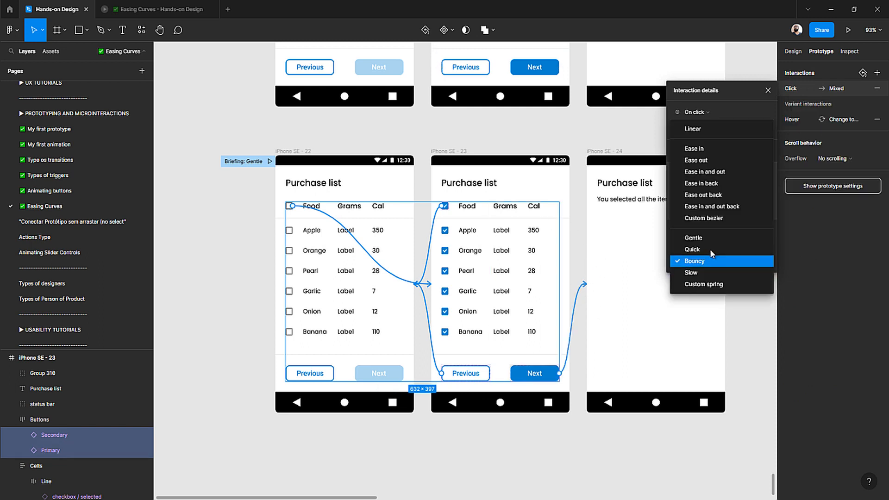
click(710, 248)
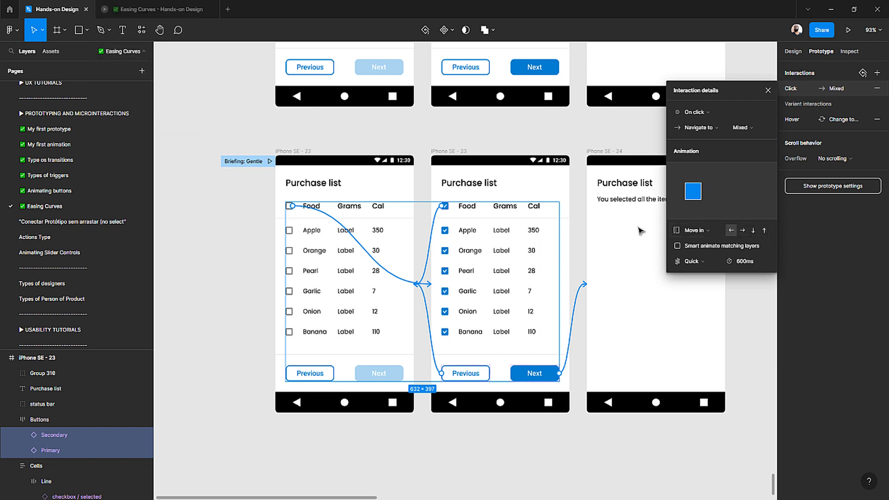
click(700, 232)
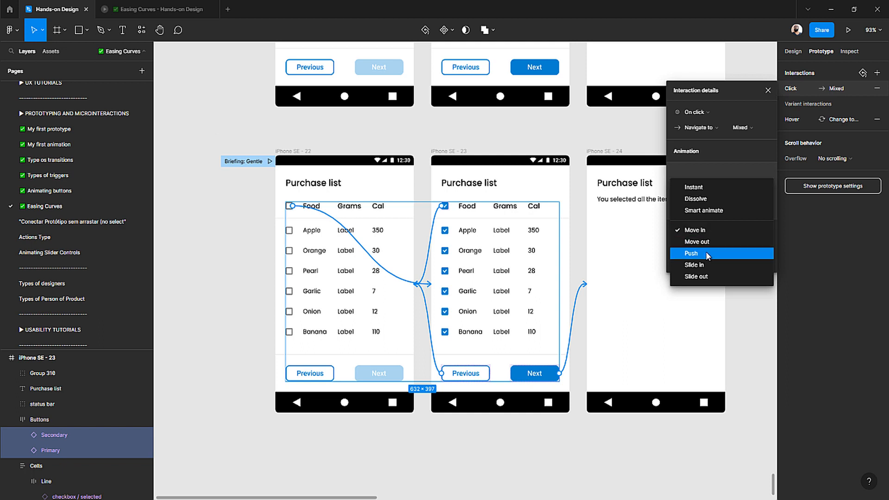
click(706, 253)
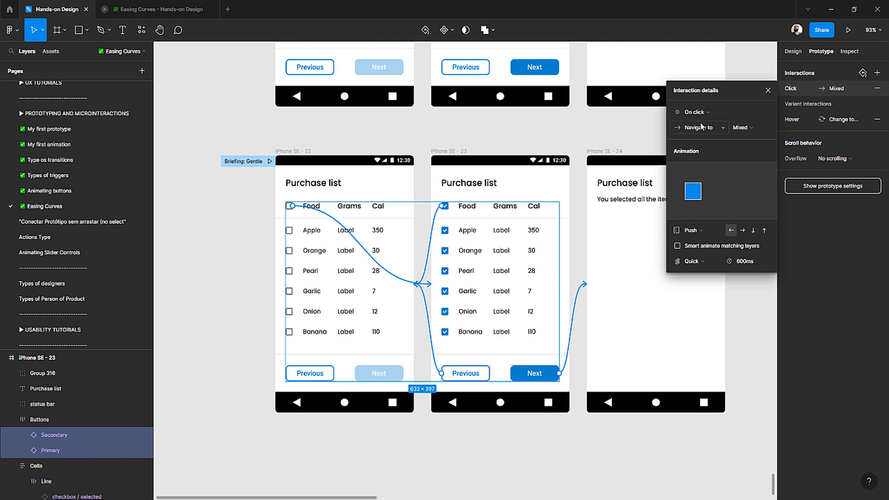
click(695, 261)
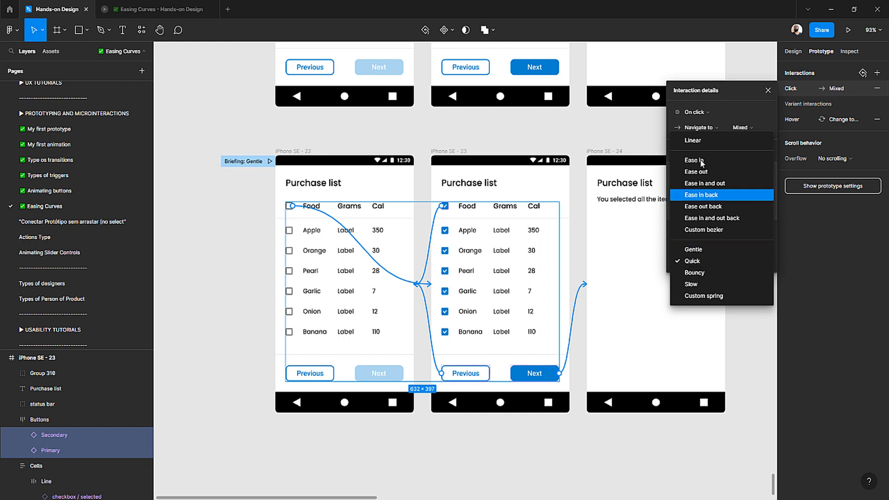
click(698, 249)
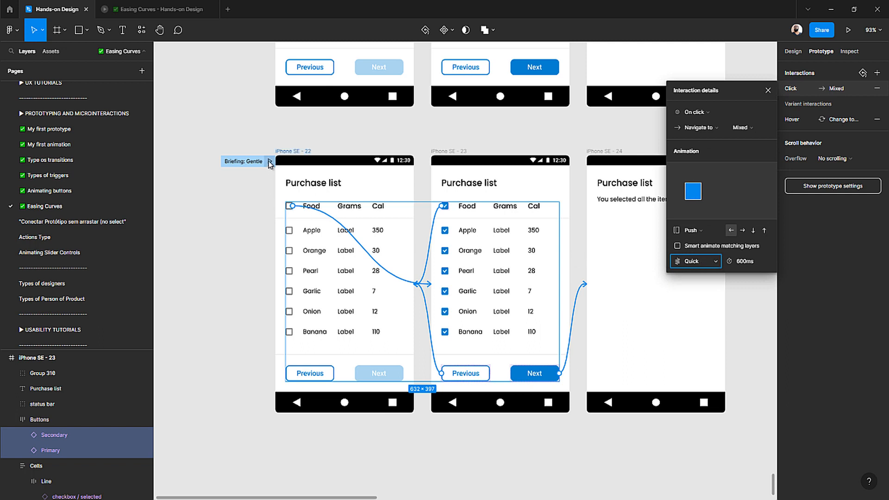
- Preview the Push transitions of the "Briefing: Gentle" flow using the select-all checkbox and Next, and go back to the design file
click(270, 162)
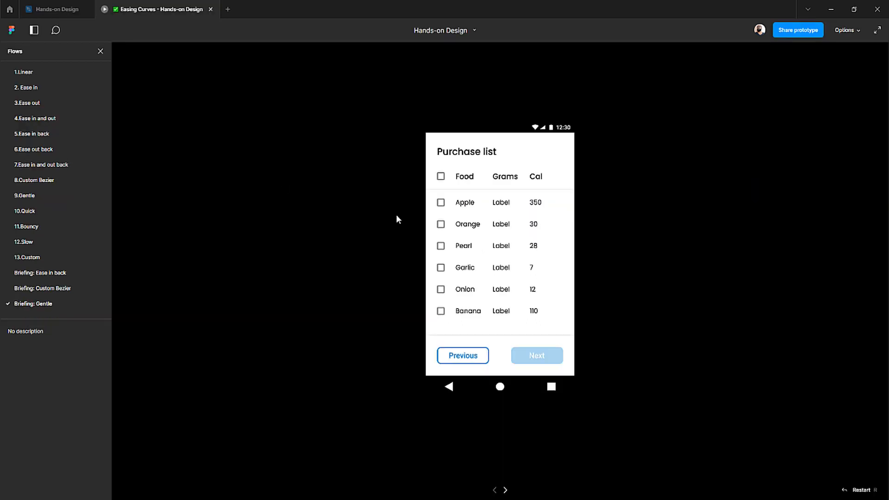
click(441, 176)
click(548, 360)
click(441, 177)
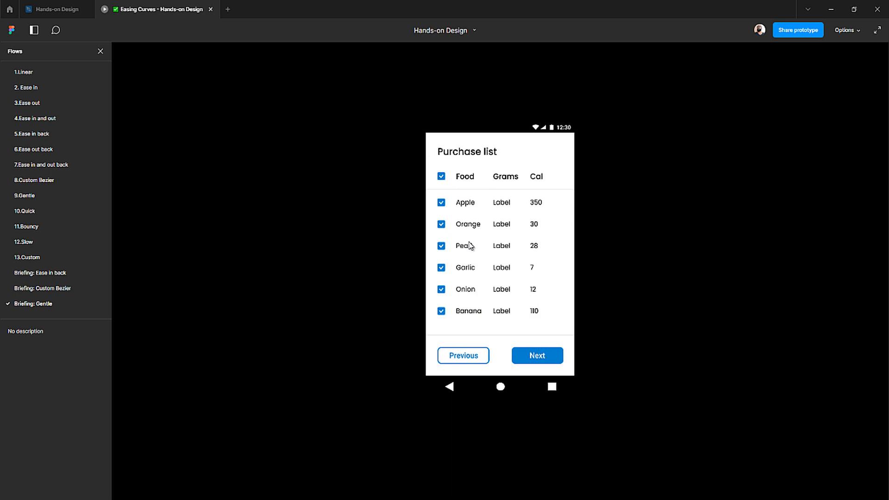
click(531, 360)
click(56, 8)
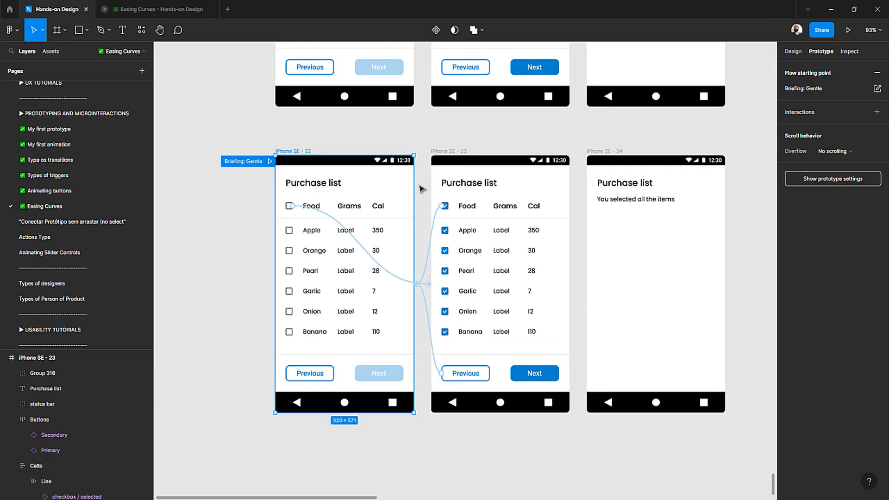
- Set all four connections of the Gentle flow to Gentle easing and change their animation to Dissolve
click(425, 247)
click(431, 299)
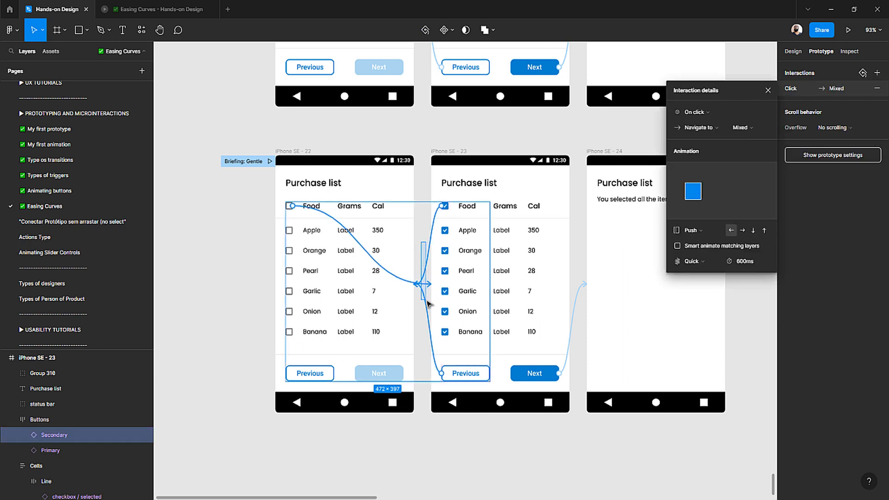
shift+click(580, 281)
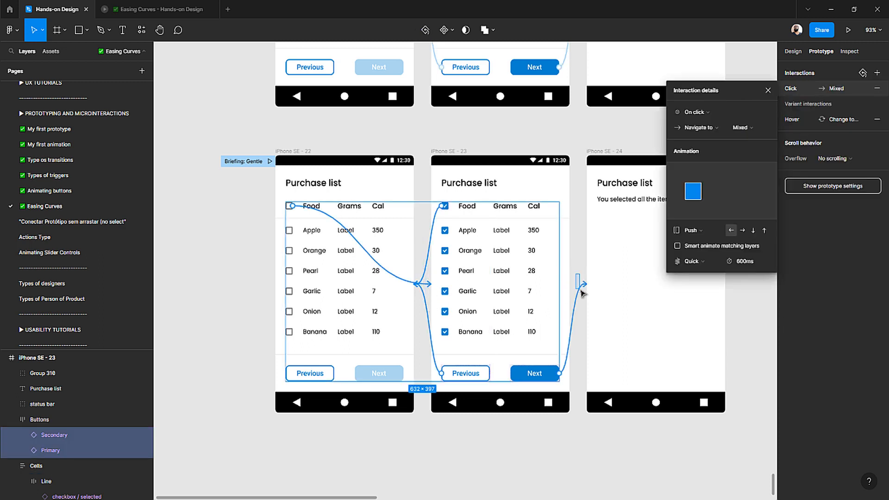
click(693, 261)
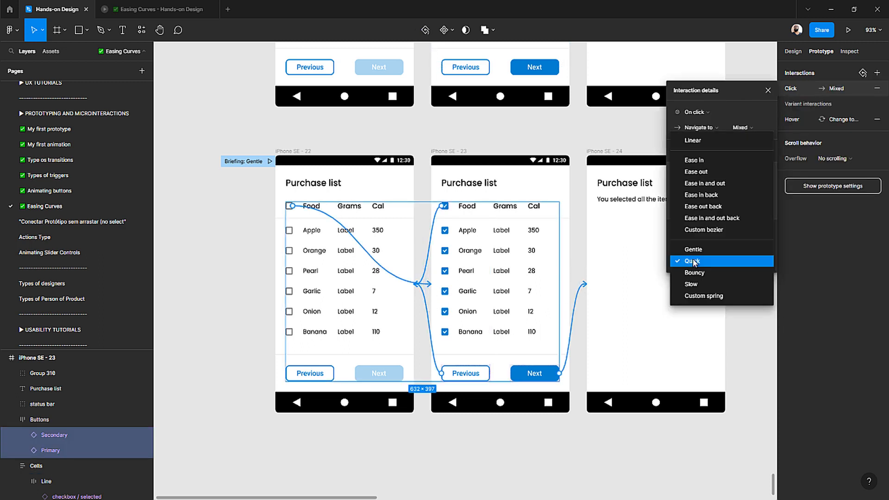
click(696, 249)
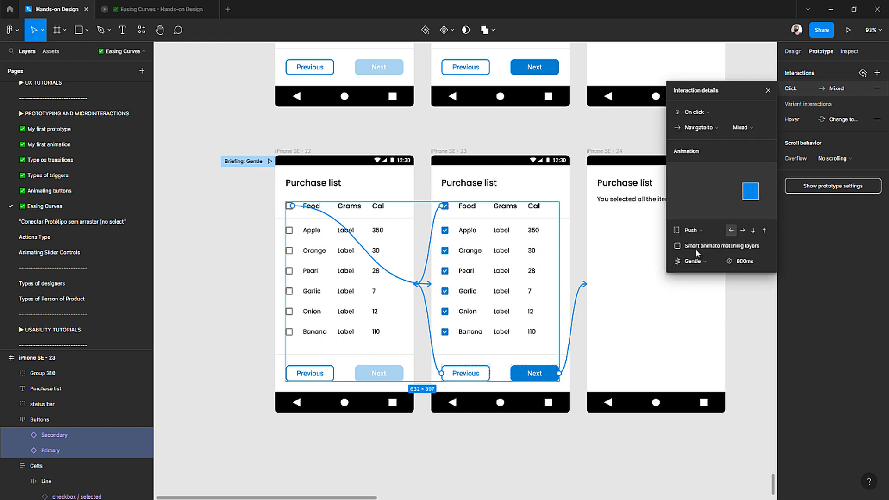
click(700, 229)
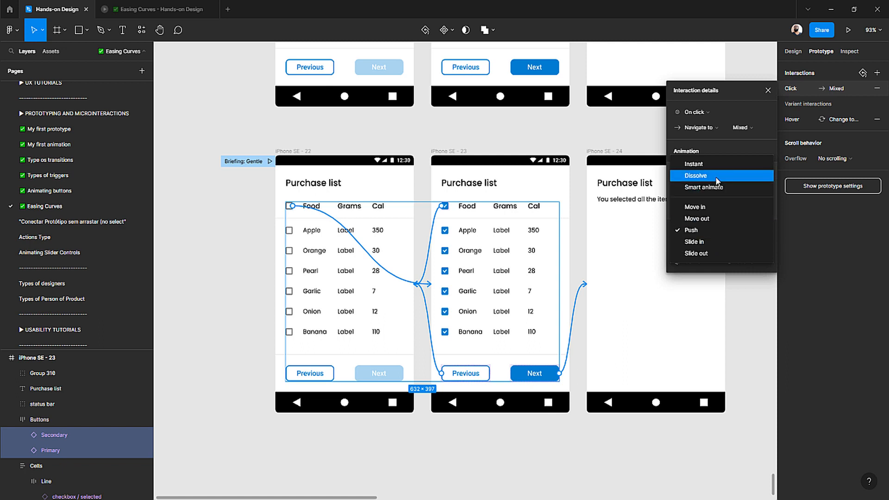
click(717, 181)
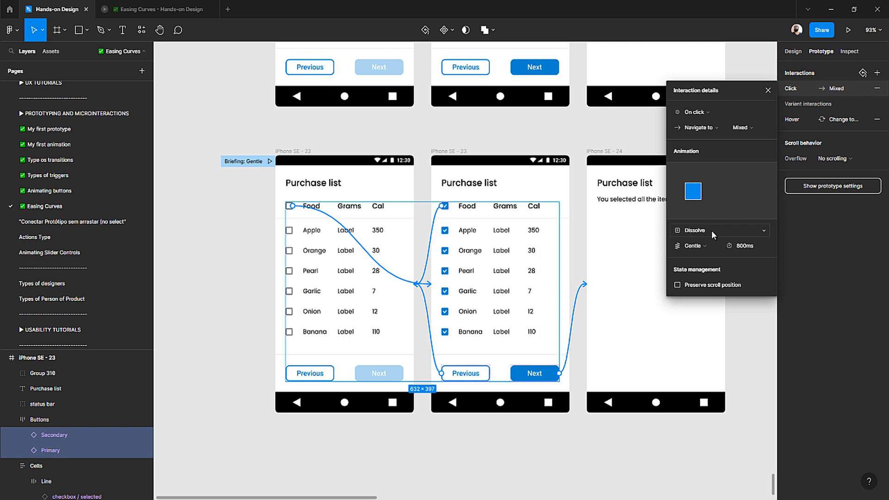
- Preview the Dissolve transitions of the "Briefing: Gentle" flow by selecting all items and continuing with Next, and return to the design file
mouse_move(139, 10)
click(270, 161)
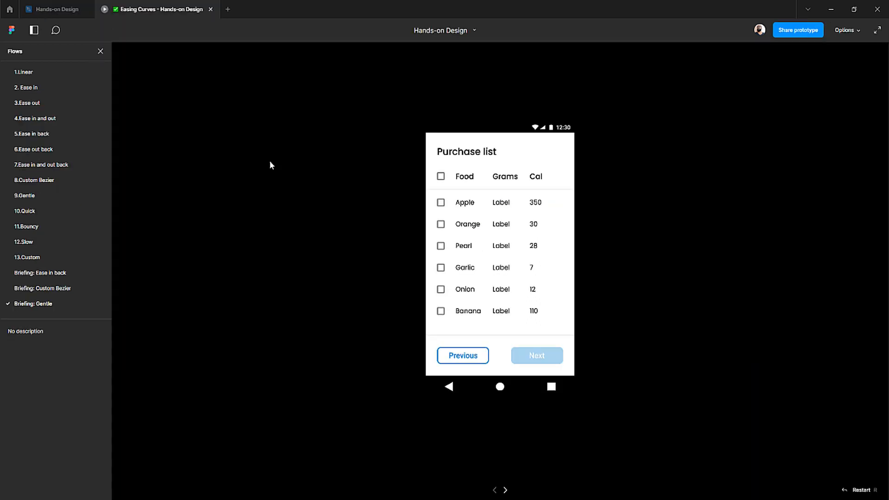
click(441, 180)
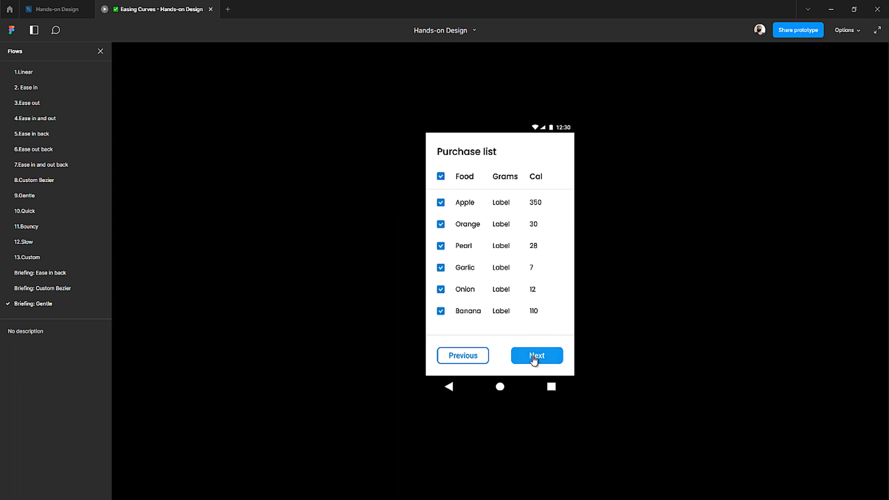
click(533, 358)
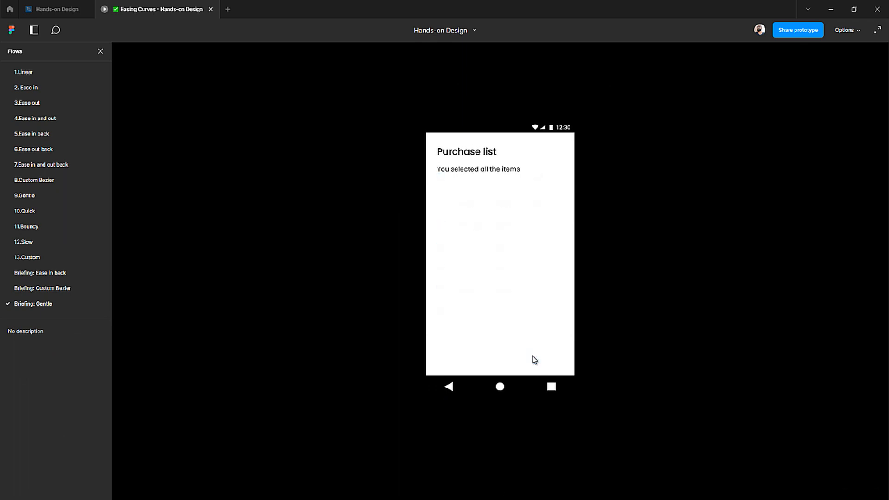
click(69, 10)
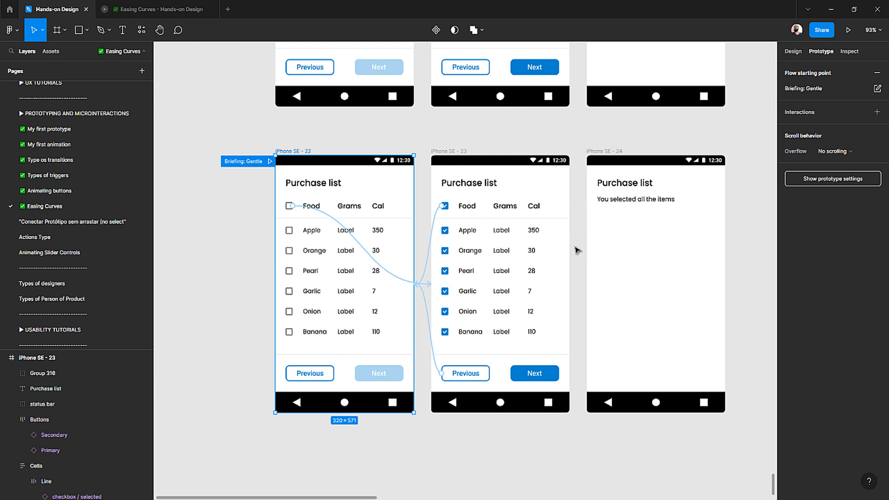
- Change the animation of all four connections in the Gentle flow to Smart animate
click(386, 141)
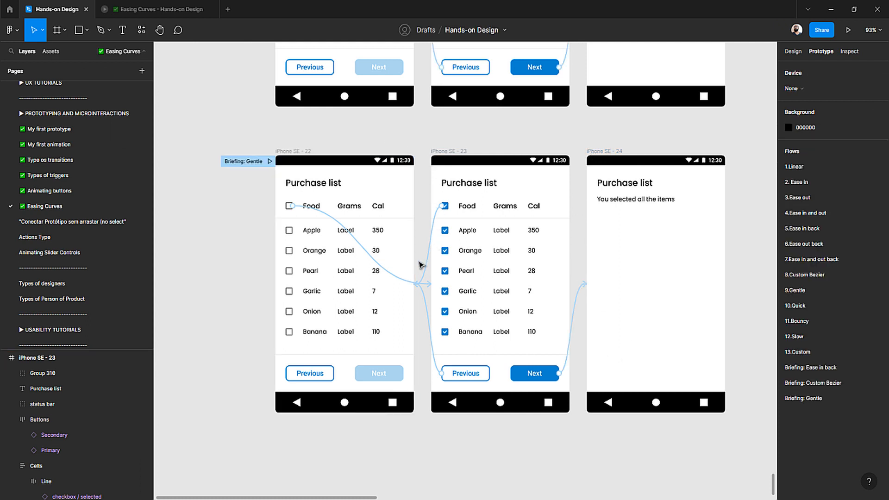
click(419, 280)
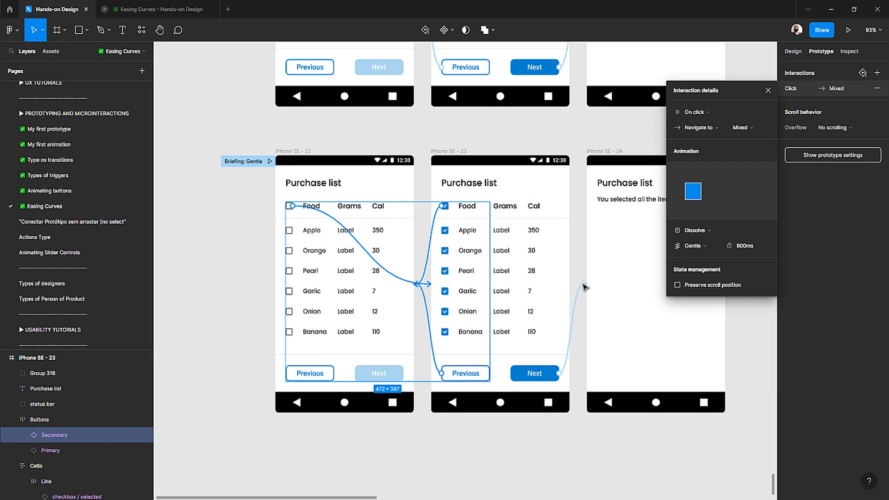
shift+click(584, 287)
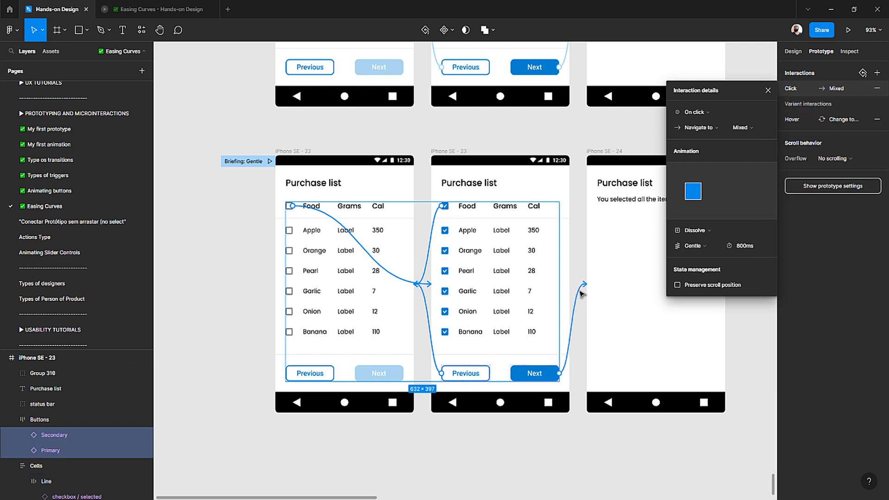
click(705, 236)
click(701, 296)
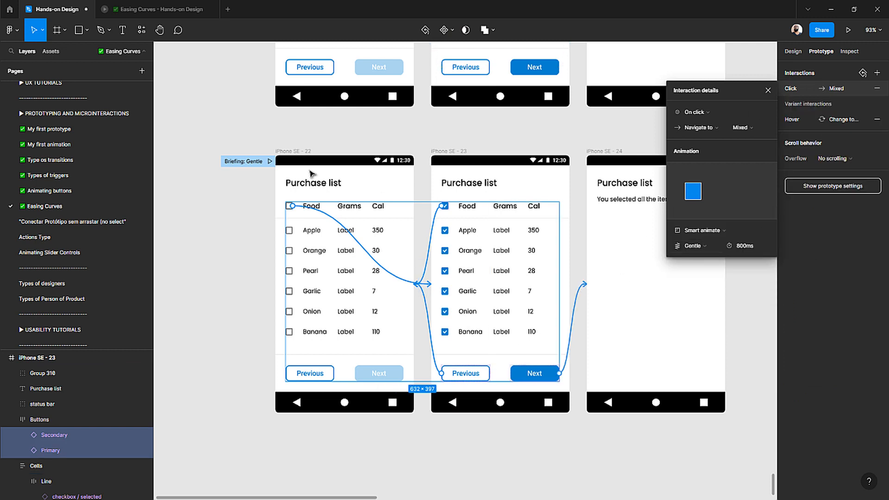
- Preview the Smart animate transitions of the "Briefing: Gentle" flow by selecting all items and continuing with Next
click(269, 161)
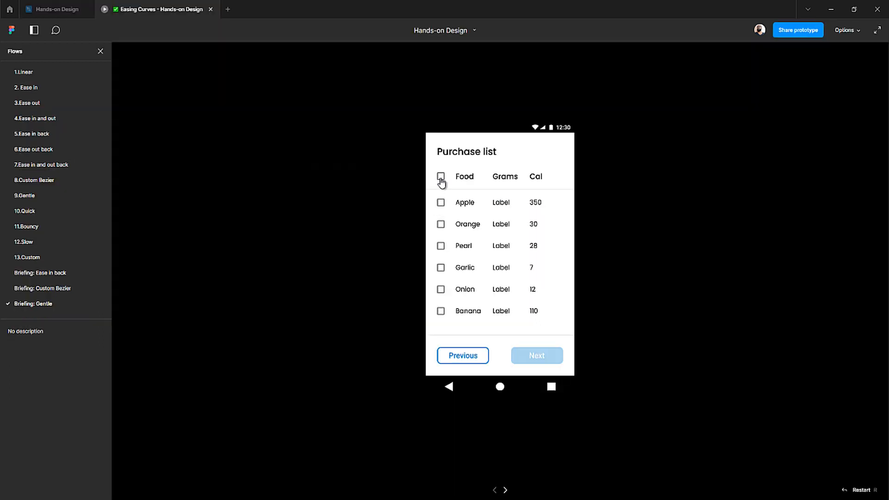
click(441, 178)
click(527, 357)
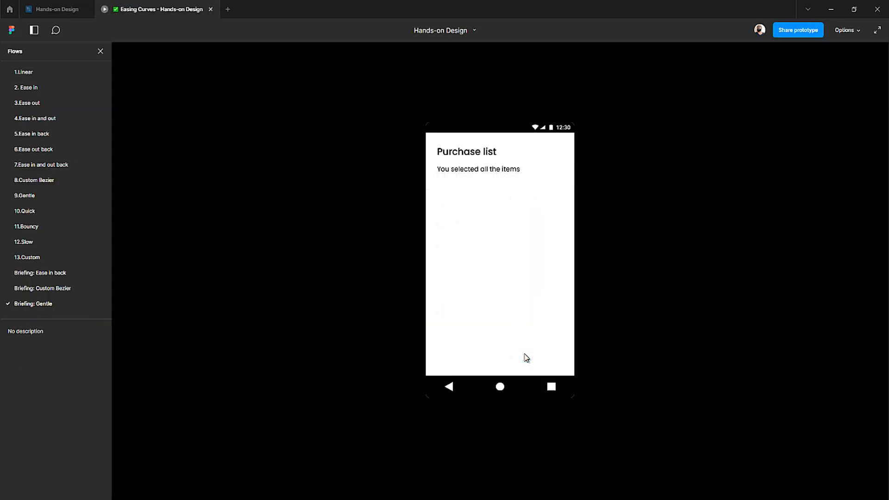
- Return to the design file and change the animation of all four connections in the Gentle flow to Push
click(69, 9)
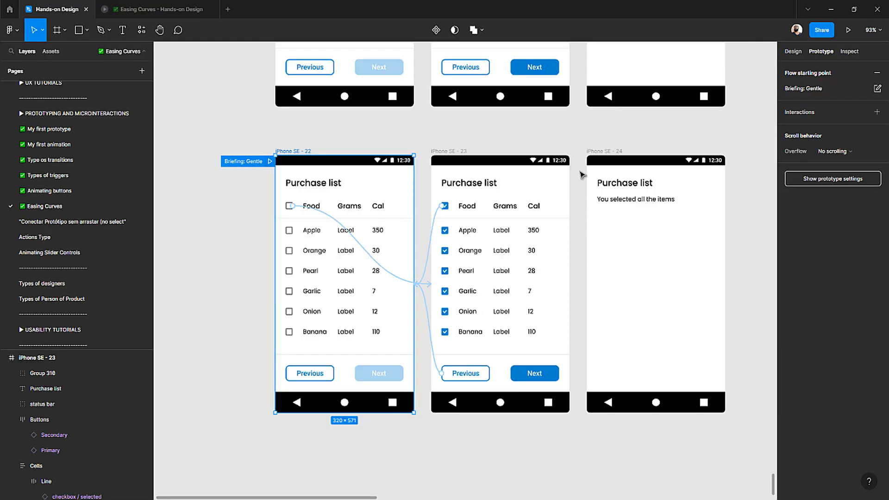
click(291, 144)
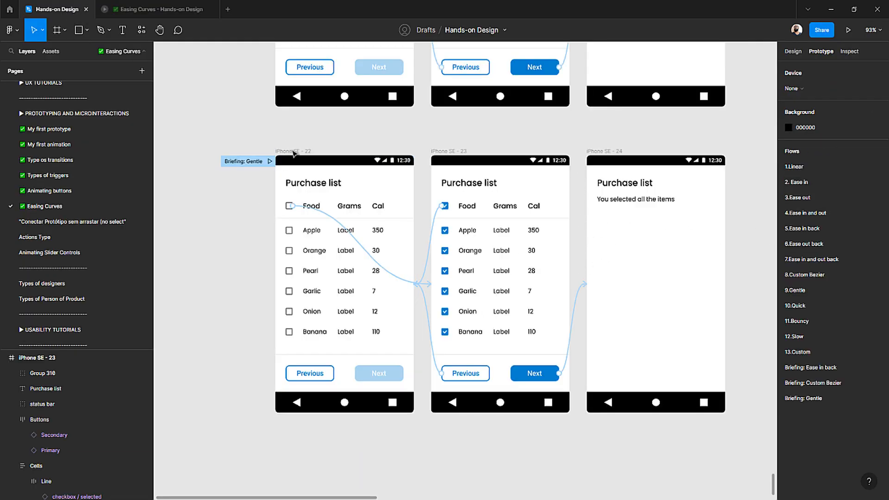
click(424, 291)
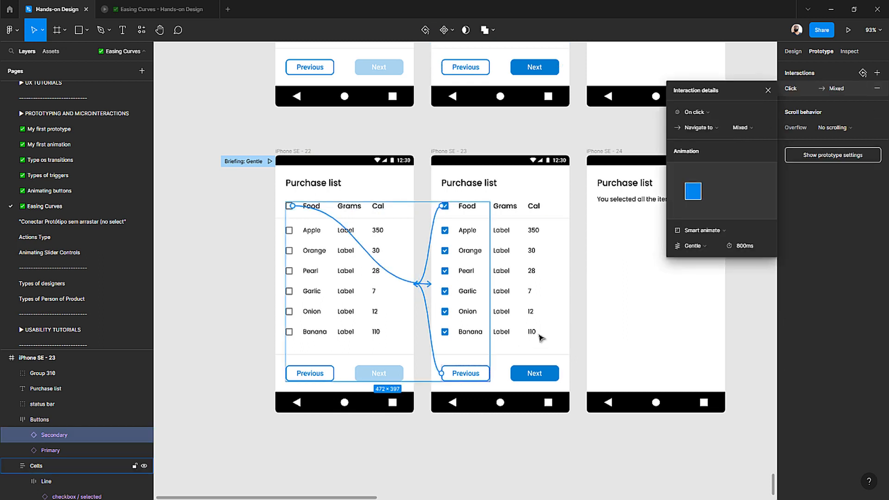
shift+click(579, 305)
click(699, 230)
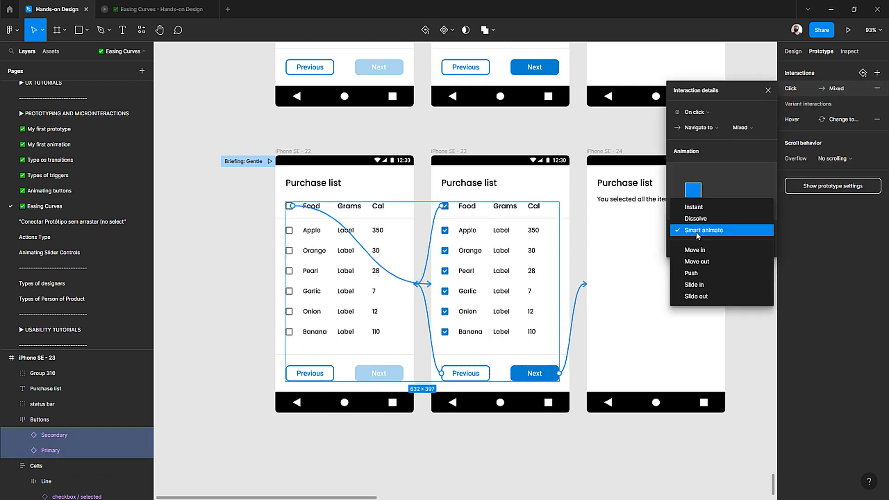
click(698, 271)
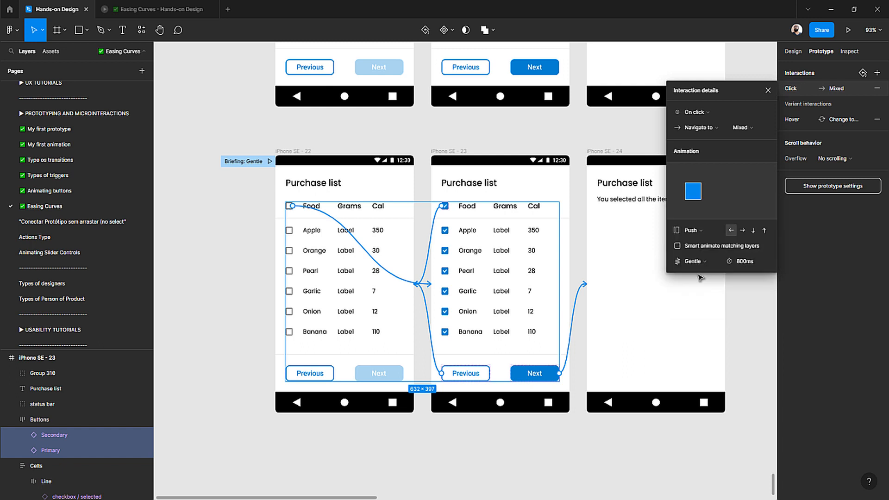
- Preview the Push transitions of the "Briefing: Gentle" flow by selecting all items and continuing with Next, and return to the design file
click(161, 12)
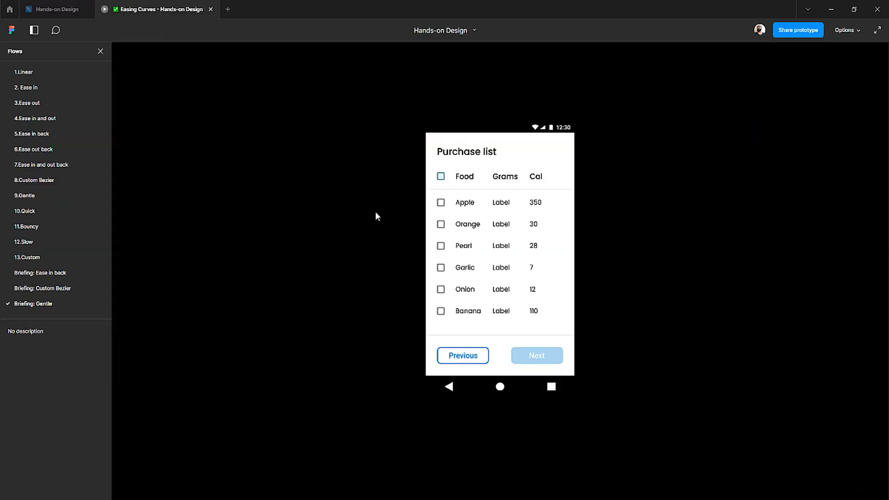
click(441, 178)
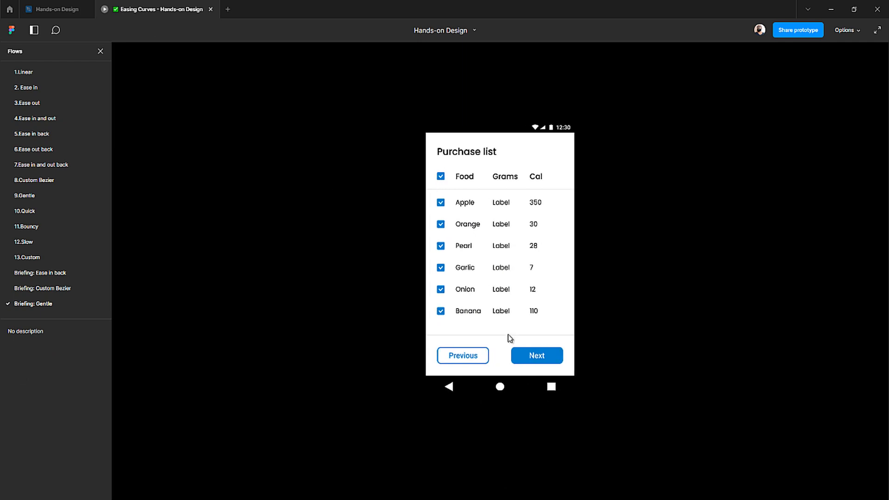
click(521, 355)
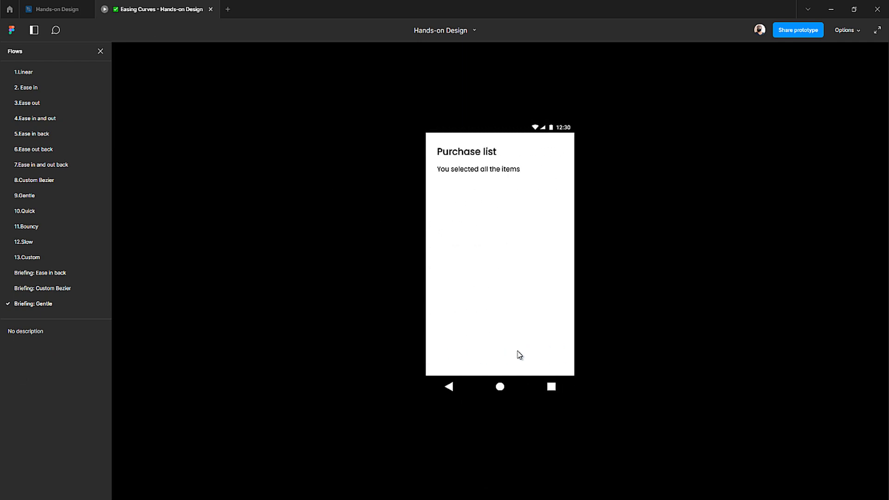
click(66, 12)
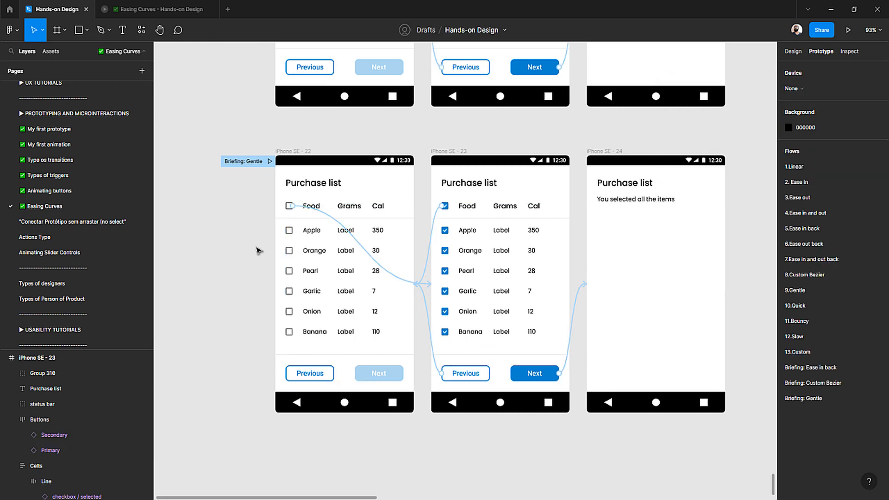
scroll(311, 290, up, 1)
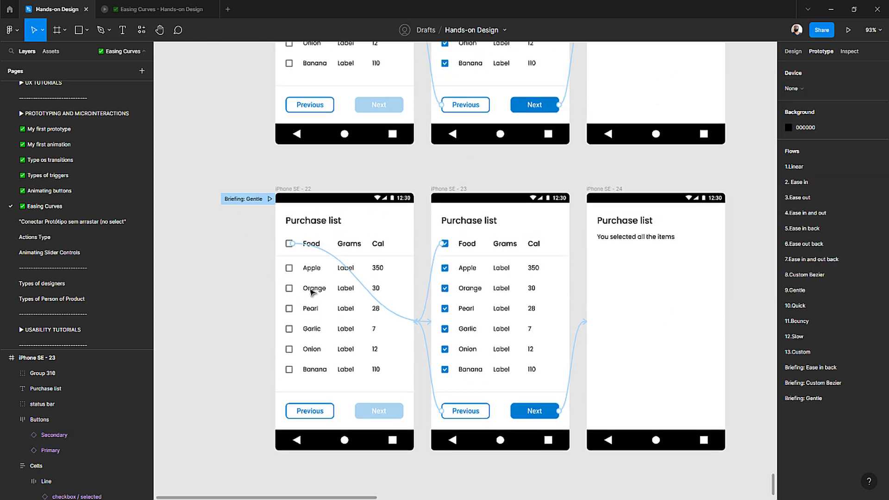
scroll(311, 291, up, 3)
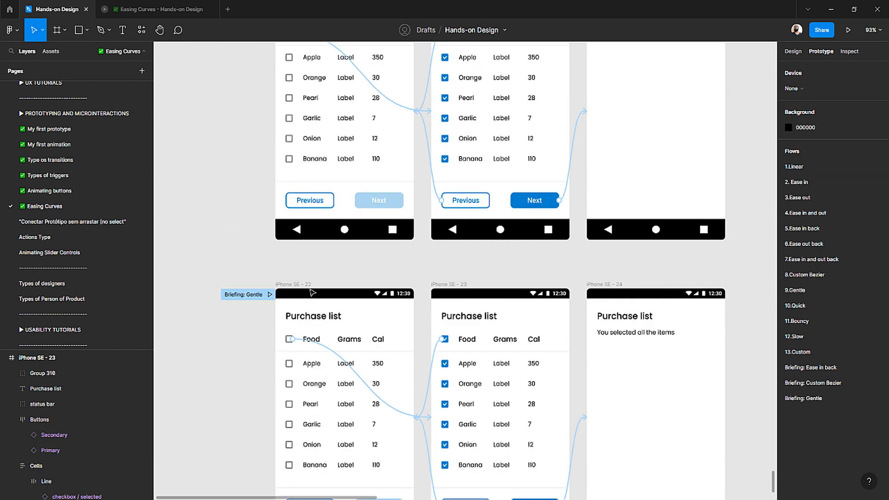